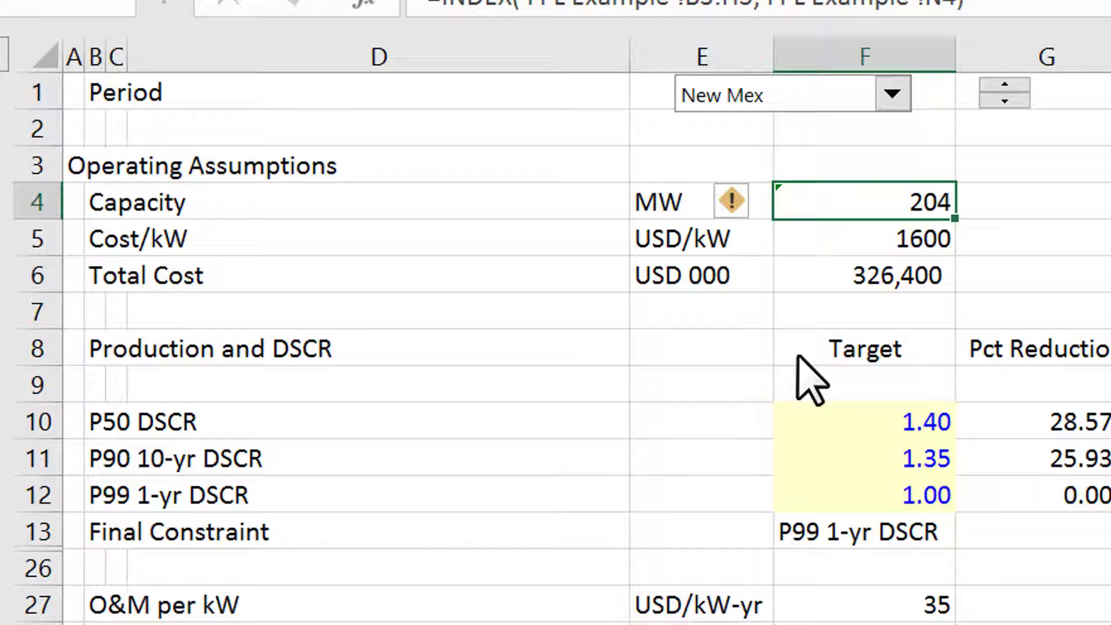
# Review the operating assumptions from the project capacity down to the P99 1-yr DSCR target
pyautogui.press('Down')
pyautogui.press('Down')
pyautogui.press('Down')
pyautogui.press('Down')
pyautogui.press('Down')
pyautogui.press('Down')
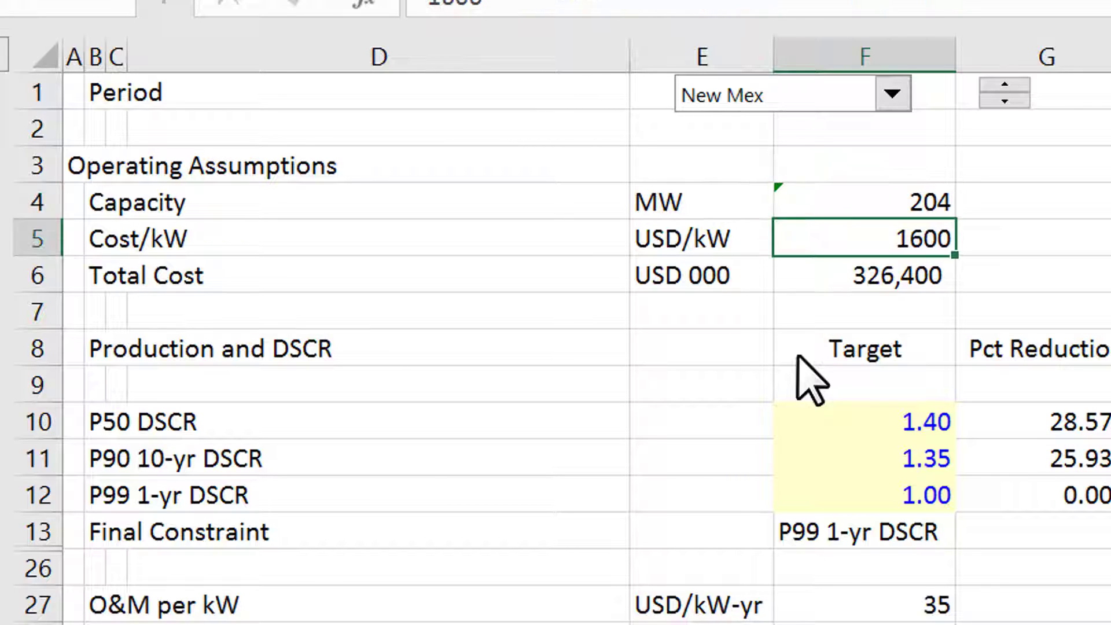
pyautogui.press('Down')
pyautogui.press('Down')
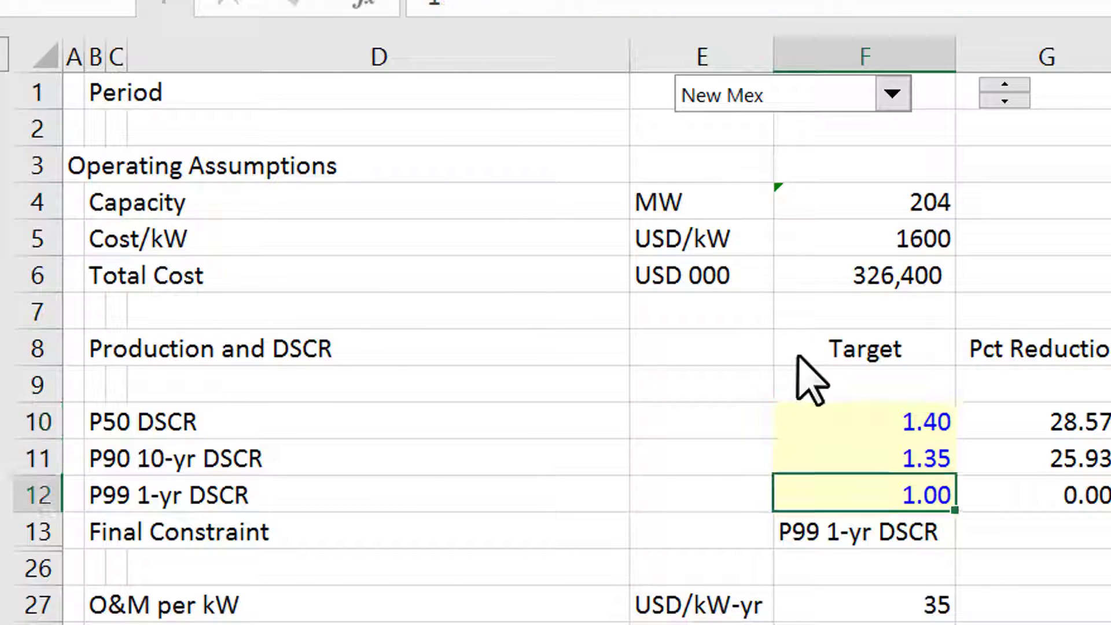
# Compare the target values of the P50, P90 10-yr and P99 1-yr DSCR
pyautogui.press('Up')
pyautogui.press('Up')
pyautogui.press('Down')
pyautogui.press('Down')
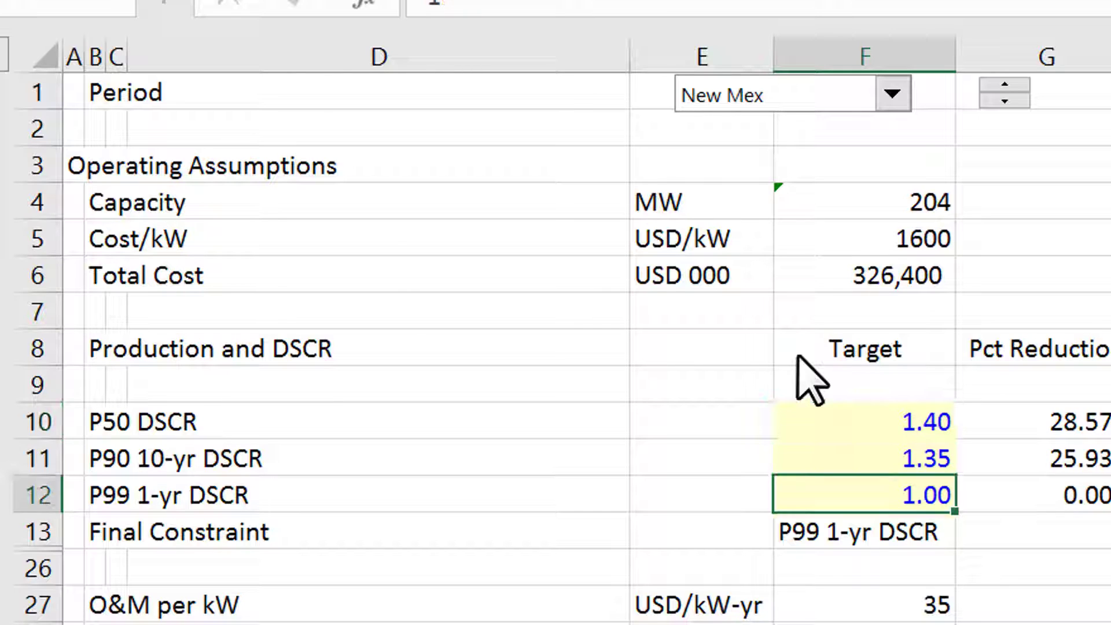
pyautogui.press('Up')
pyautogui.press('Up')
pyautogui.press('Down')
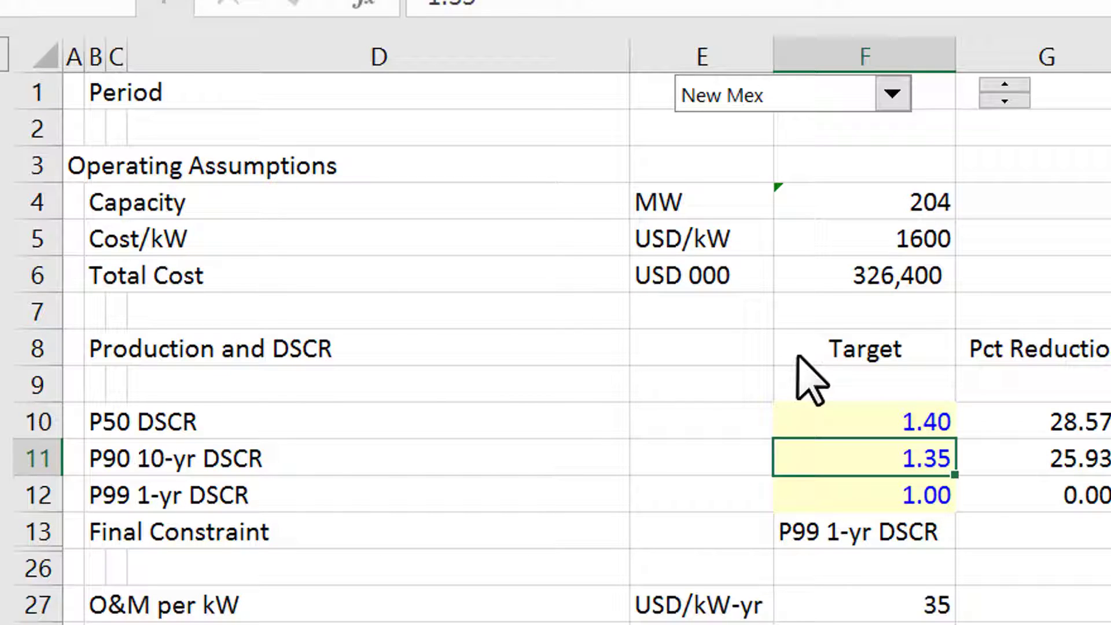
pyautogui.press('Right')
pyautogui.press('Left')
pyautogui.press('Left')
pyautogui.press('Right')
pyautogui.press('Up')
pyautogui.press('Down')
# Step through the wind projects, including Montfort, Hancock, HWinds and LB II, to compare their capacity and final DSCR constraint
pyautogui.click(1017, 82)
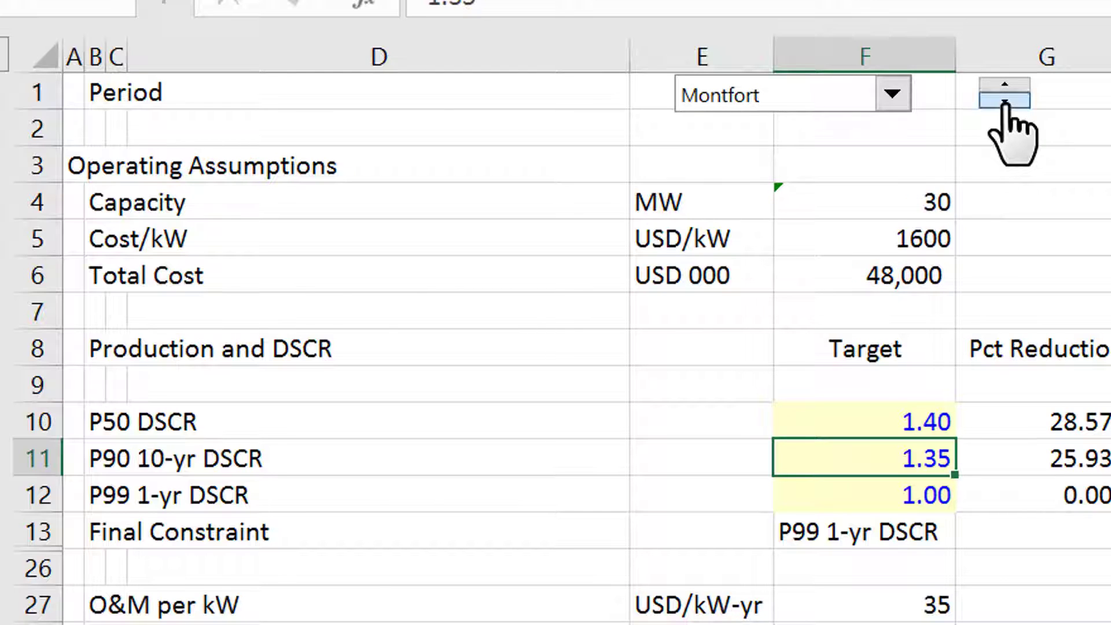
pyautogui.click(1005, 101)
pyautogui.click(1005, 102)
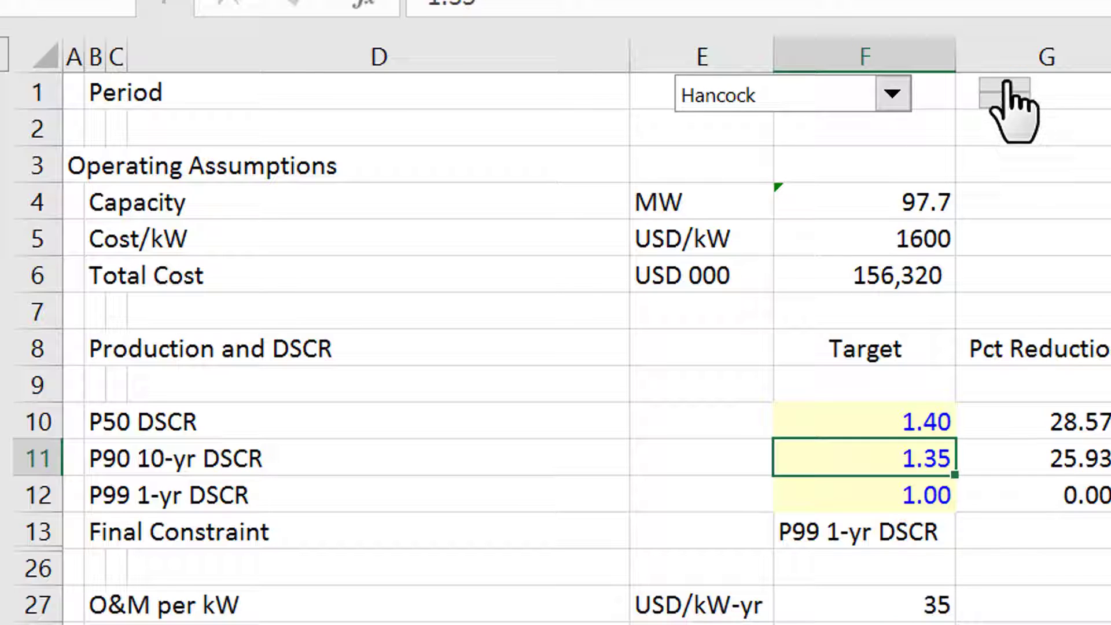
pyautogui.click(1005, 86)
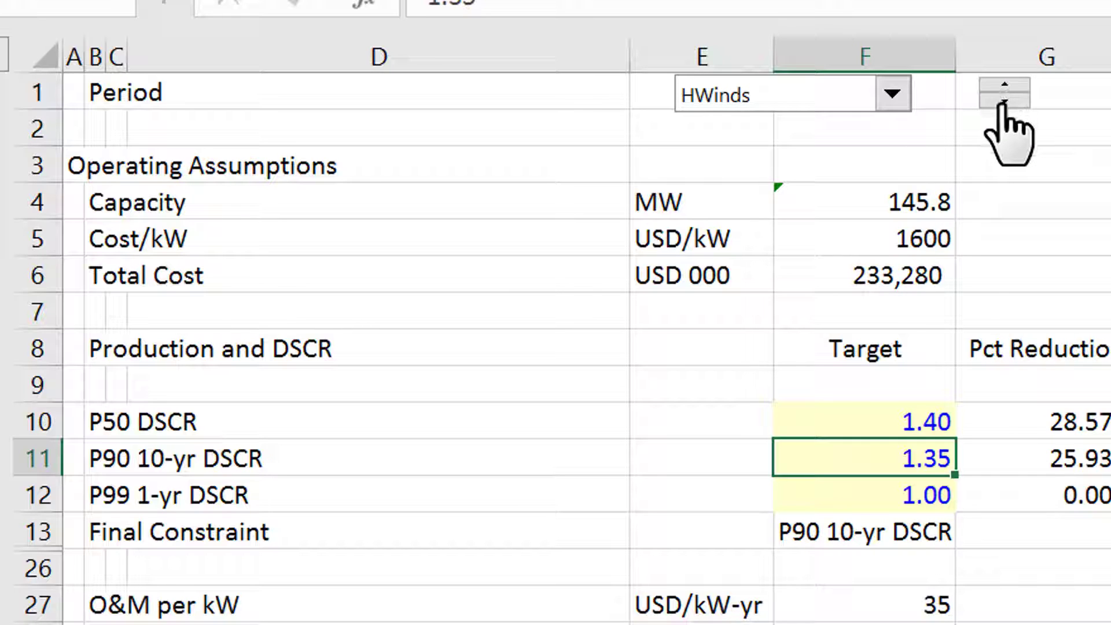
pyautogui.click(1005, 102)
pyautogui.click(1005, 102)
pyautogui.click(1006, 102)
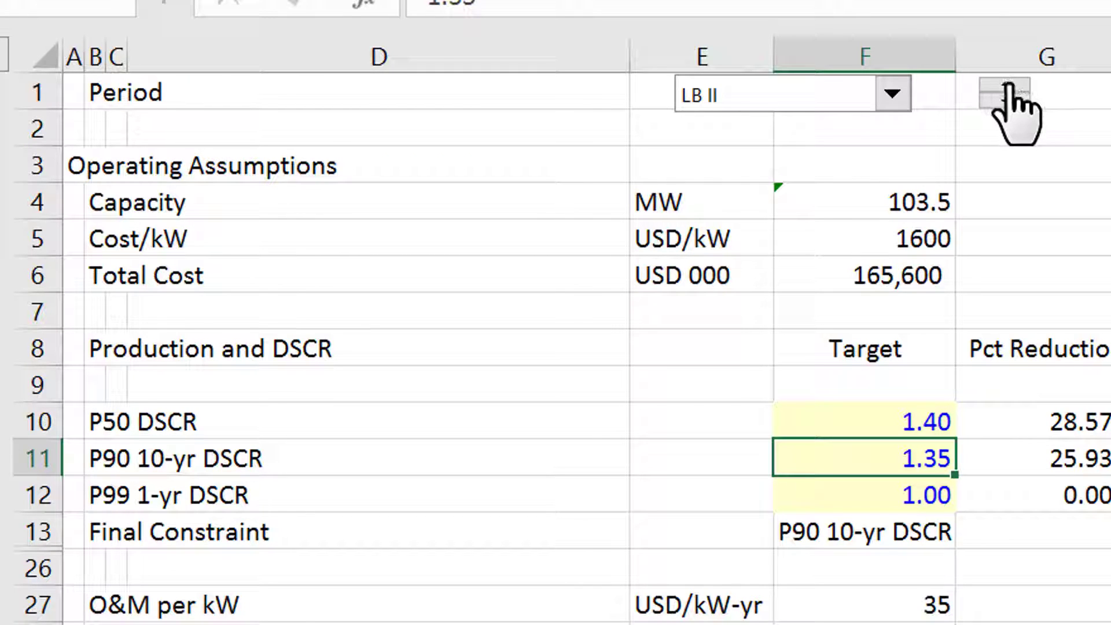
# Set the selected project to Hancock in the operating assumptions
pyautogui.click(1008, 86)
pyautogui.click(1008, 87)
pyautogui.click(1008, 86)
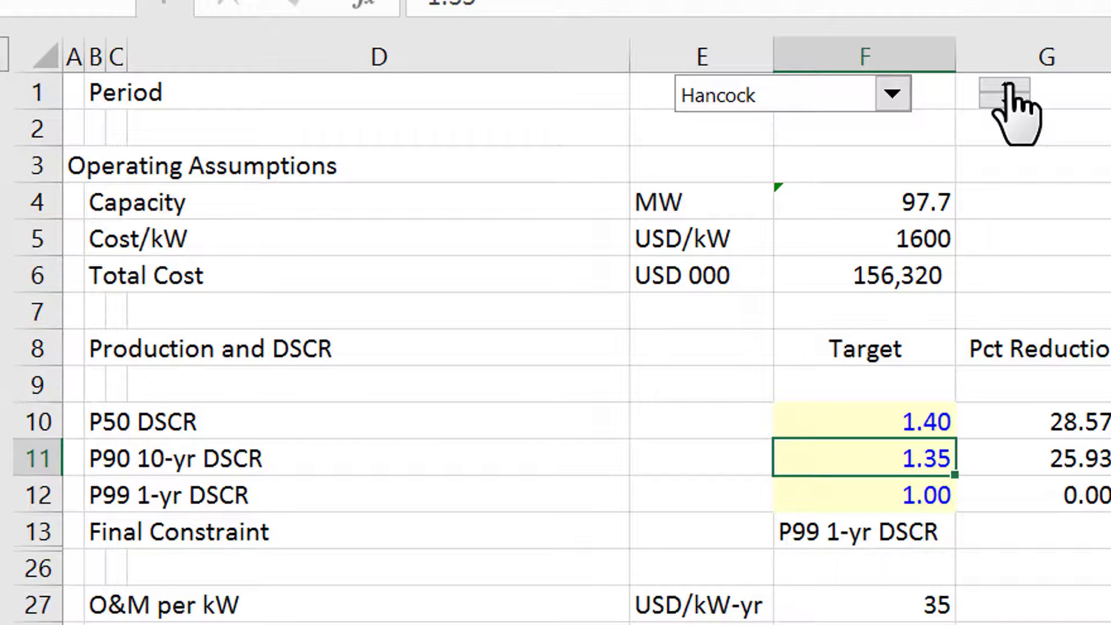
# Open the sheet with the site production data and examine its 1-year and 10-year average P-values
pyautogui.hotkey('ctrl', 'pagedown')
pyautogui.press('Down')
pyautogui.press('Up')
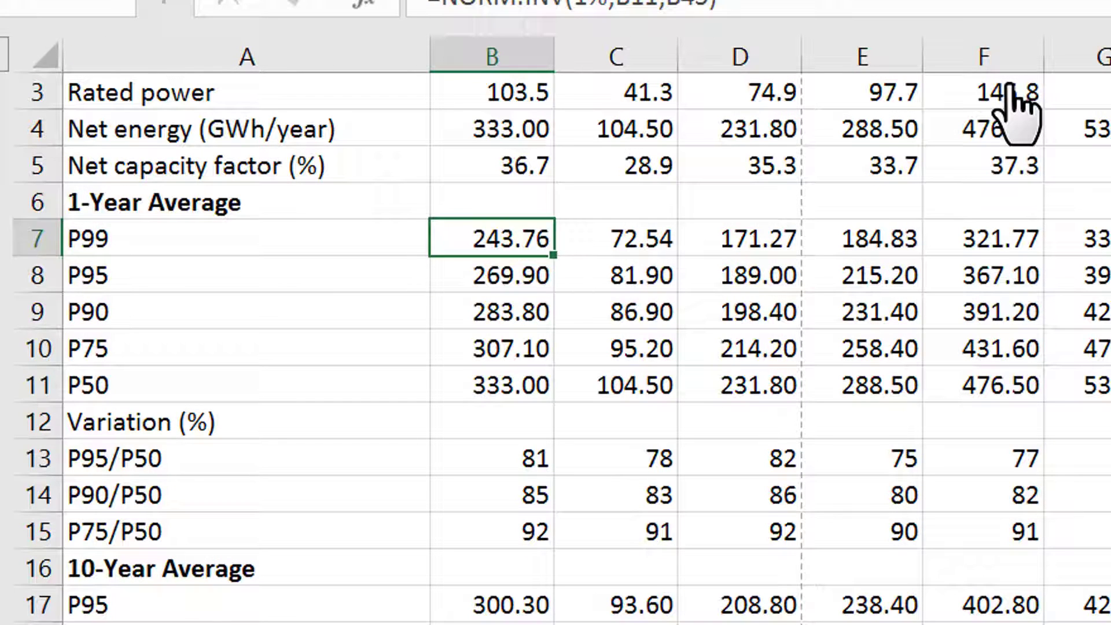
pyautogui.press('Up')
pyautogui.press('Down')
pyautogui.press('Down')
pyautogui.press('Down')
pyautogui.press('Down')
pyautogui.press('Down')
pyautogui.press('Down')
pyautogui.press('Down')
pyautogui.press('Down')
pyautogui.press('Down')
pyautogui.press('Down')
pyautogui.press('Down')
pyautogui.press('Down')
pyautogui.press('Down')
pyautogui.press('Down')
pyautogui.press('Down')
pyautogui.press('Down')
pyautogui.press('Down')
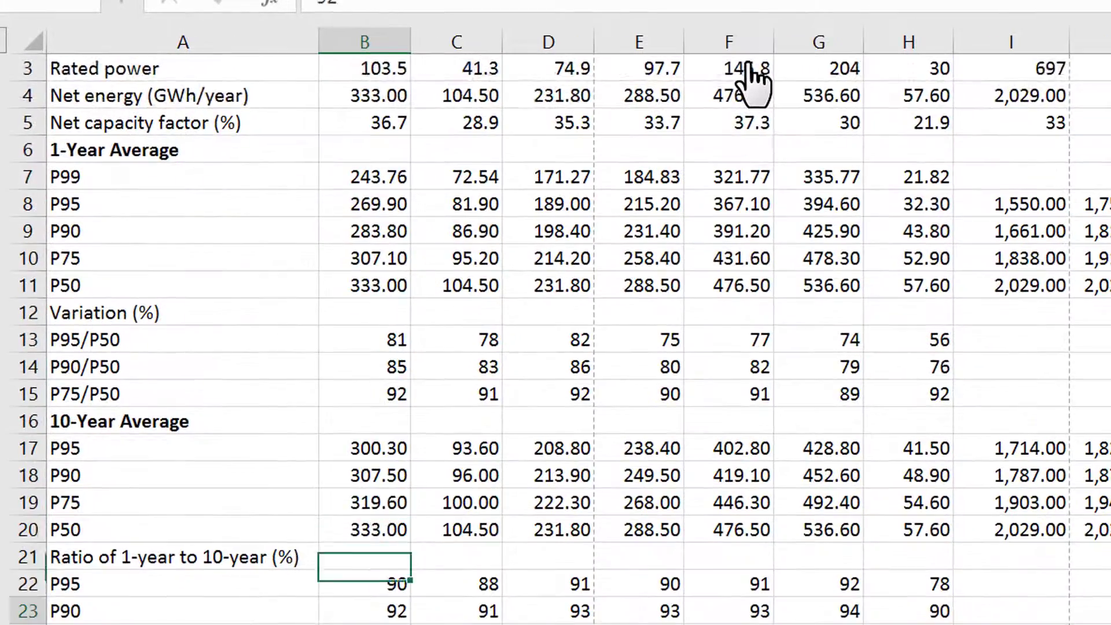
# Examine the 1-year to 10-year ratios, the 10-year standard deviation and the Goal Seek block of the sites
pyautogui.press('Down')
pyautogui.press('Down')
pyautogui.press('Down')
pyautogui.press('Down')
pyautogui.press('Down')
pyautogui.press('Down')
pyautogui.press('Down')
pyautogui.press('Down')
pyautogui.press('Down')
pyautogui.press('Down')
pyautogui.press('Down')
pyautogui.press('Down')
pyautogui.press('Down')
pyautogui.press('Down')
pyautogui.press('Down')
pyautogui.press('Up')
pyautogui.press('Up')
pyautogui.press('Up')
pyautogui.press('Up')
pyautogui.press('Up')
pyautogui.press('Up')
pyautogui.press('Up')
pyautogui.press('Up')
pyautogui.press('Up')
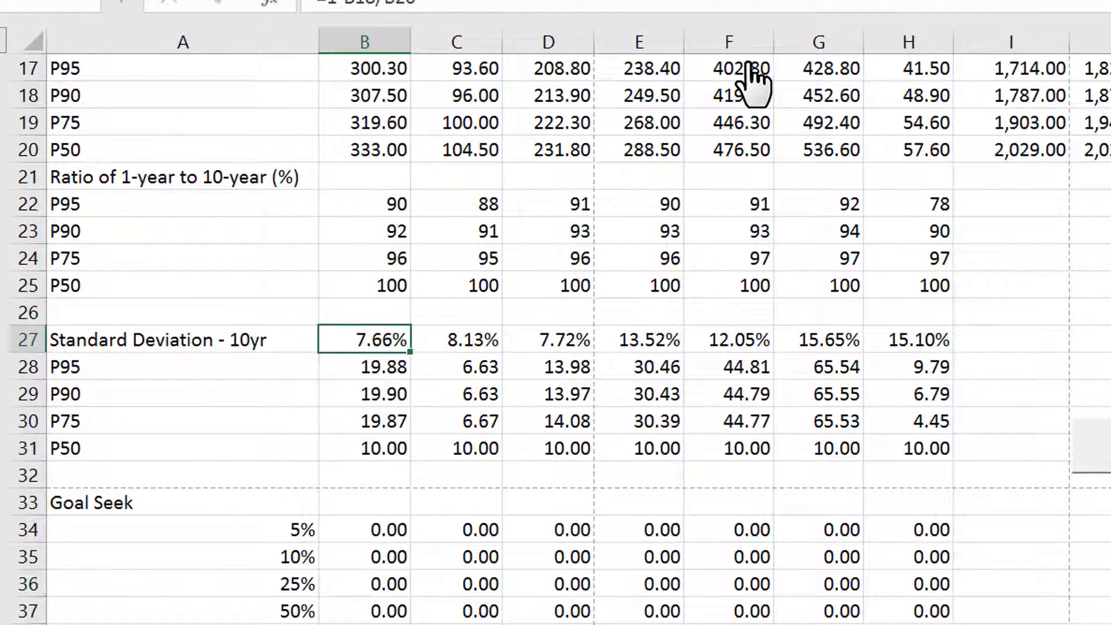
pyautogui.press('Up')
pyautogui.press('Left')
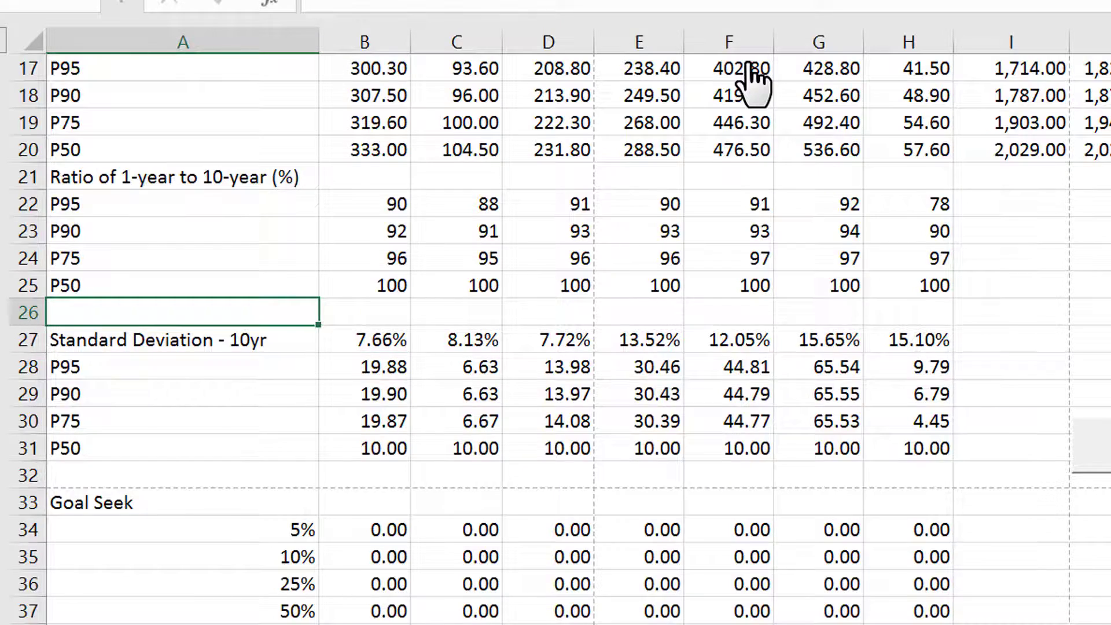
# Go back to the start of the site table and reread the row labels down to the 1-year to 10-year ratios
pyautogui.press('pageup')
pyautogui.press('Down')
pyautogui.press('Down')
pyautogui.press('Down')
pyautogui.press('Down')
pyautogui.press('Down')
pyautogui.press('Down')
pyautogui.press('Down')
pyautogui.press('Down')
pyautogui.press('Down')
pyautogui.press('Down')
pyautogui.press('Down')
pyautogui.press('Down')
pyautogui.press('Down')
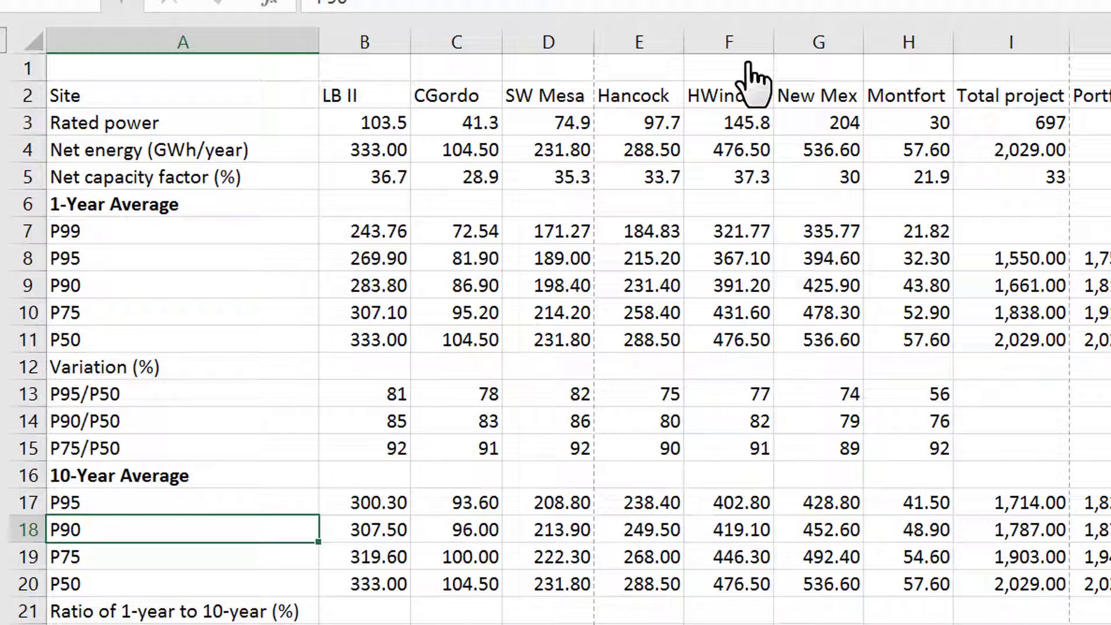
pyautogui.press('Down')
pyautogui.press('Down')
pyautogui.press('Down')
pyautogui.press('Down')
pyautogui.press('Down')
pyautogui.press('Down')
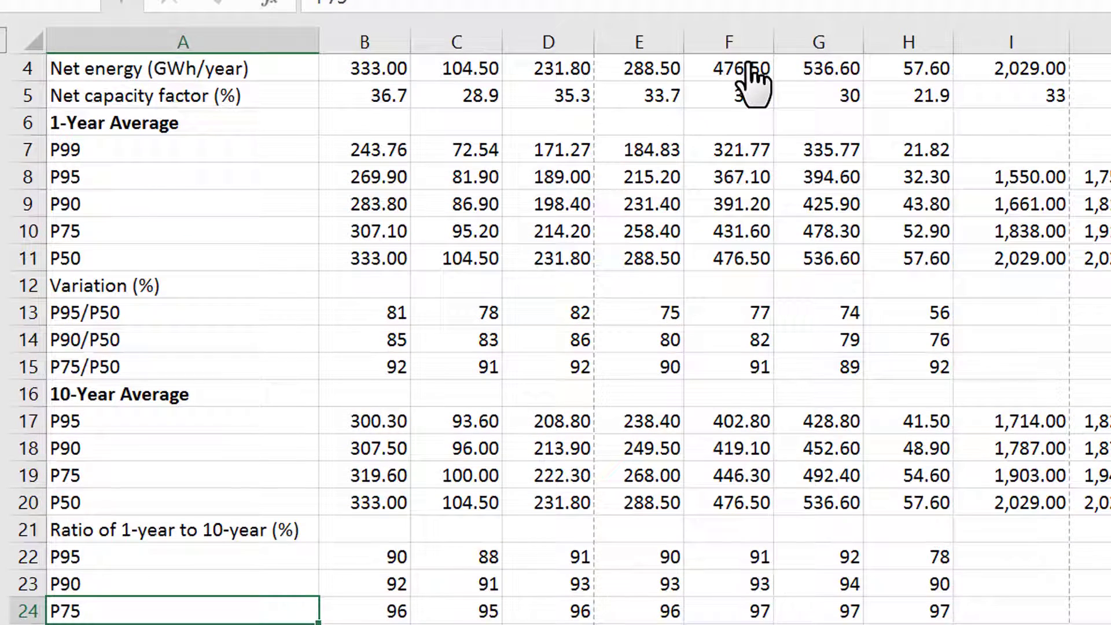
# Review the P95 to P50 rows of the Standard Deviation - 10yr section
pyautogui.press('Down')
pyautogui.press('Down')
pyautogui.press('Down')
pyautogui.press('Down')
pyautogui.press('Down')
pyautogui.press('Down')
pyautogui.press('Down')
pyautogui.press('Down')
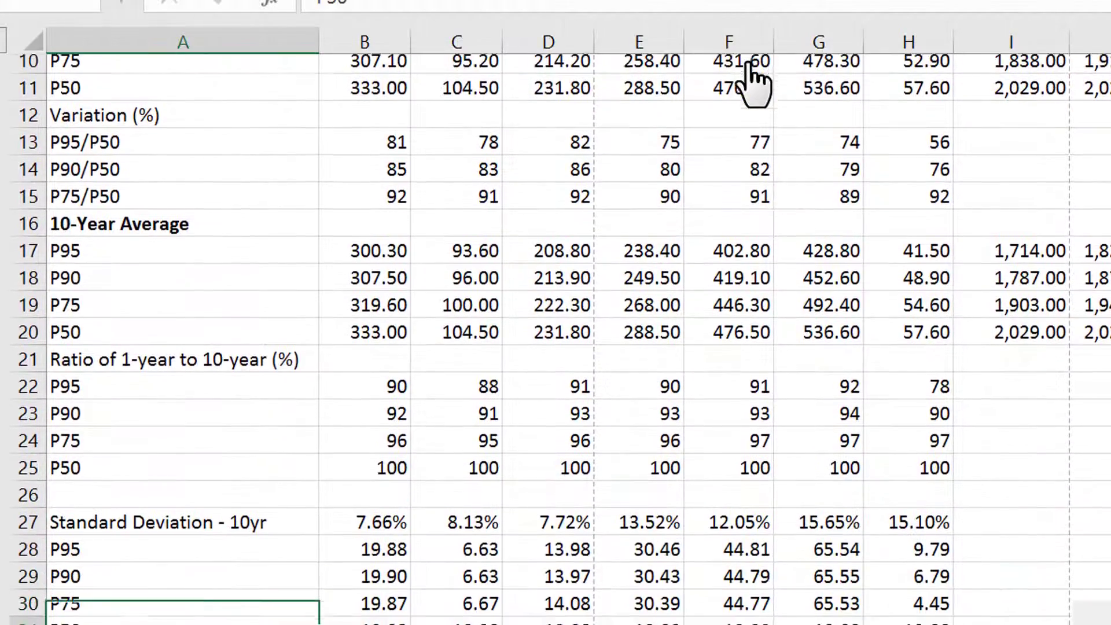
pyautogui.press('Up')
pyautogui.press('Up')
pyautogui.press('Up')
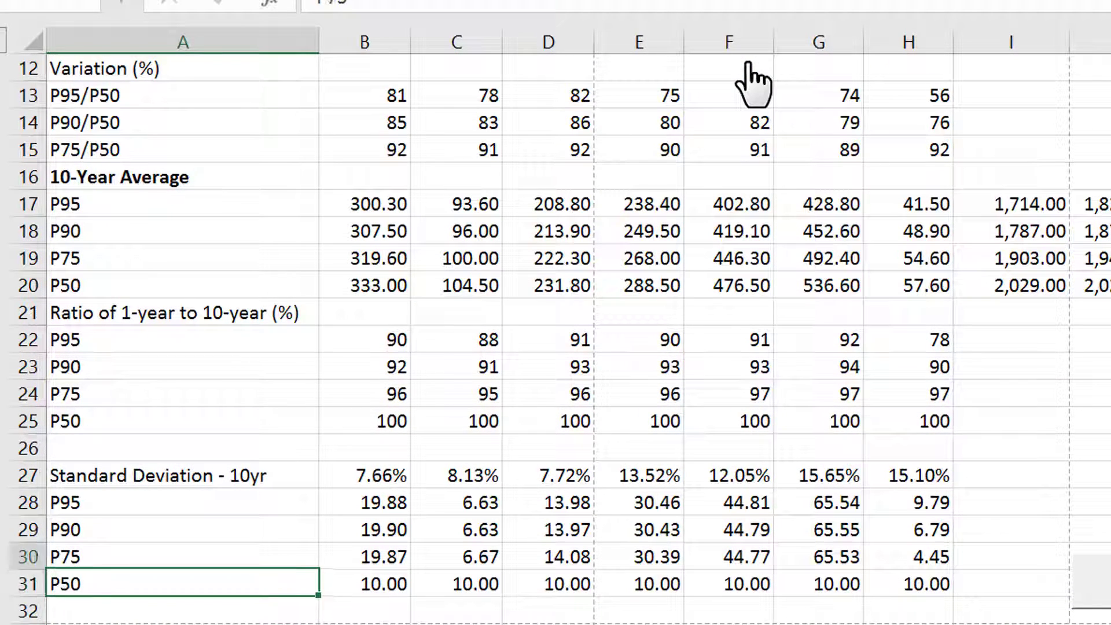
# Examine the rows below the standard deviation section, down to Permanent Deviation/Mean and Capacity Factor for LB II
pyautogui.press('Right')
pyautogui.press('Down')
pyautogui.press('Down')
pyautogui.press('Down')
pyautogui.press('Down')
pyautogui.press('Down')
pyautogui.press('Down')
pyautogui.press('Down')
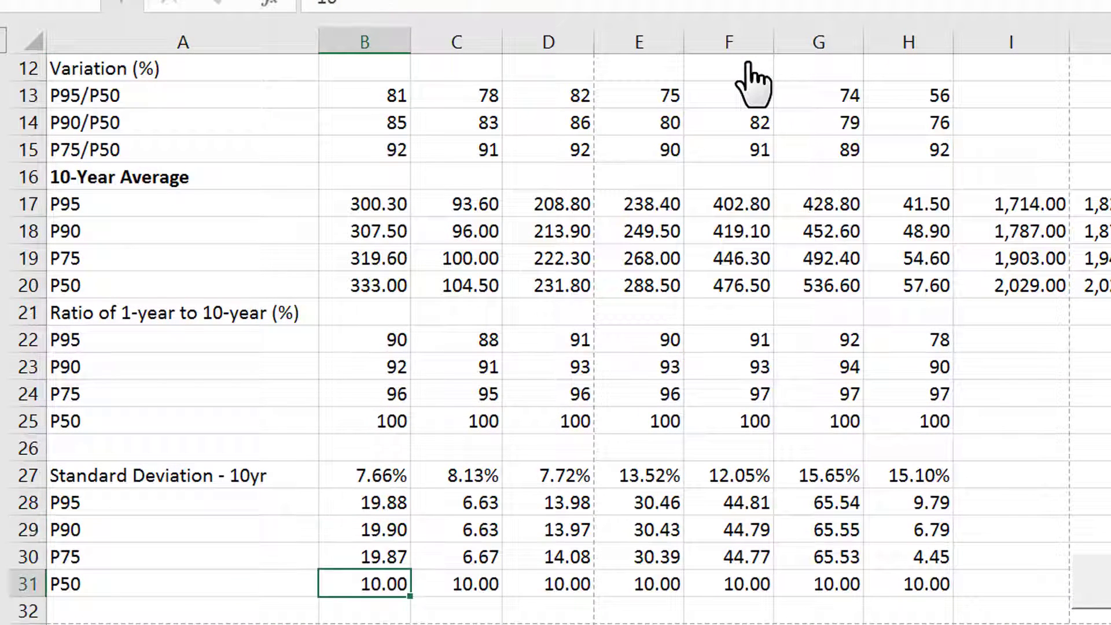
pyautogui.press('Down')
pyautogui.press('Down')
pyautogui.press('Down')
pyautogui.press('Down')
pyautogui.press('Down')
pyautogui.press('Down')
pyautogui.press('Down')
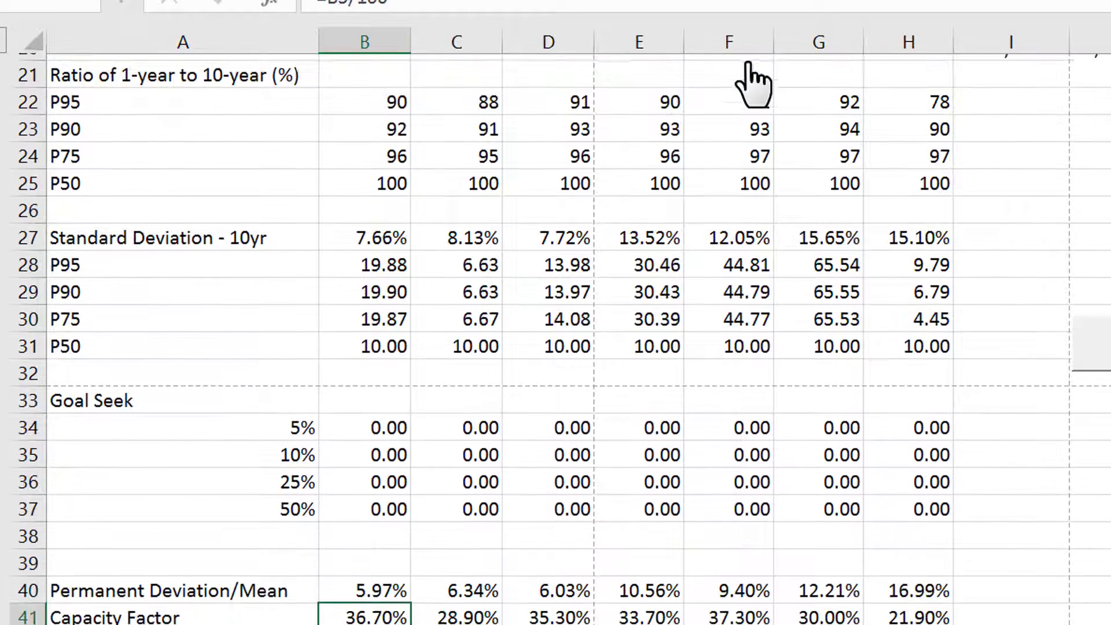
pyautogui.press('Up')
pyautogui.press('Up')
pyautogui.press('Up')
# Compare the Permanent Deviation/Mean values across the sites from LB II to Montfort, and return to the operating assumptions sheet
pyautogui.press('Right')
pyautogui.press('Right')
pyautogui.press('Right')
pyautogui.press('Right')
pyautogui.press('Right')
pyautogui.press('Right')
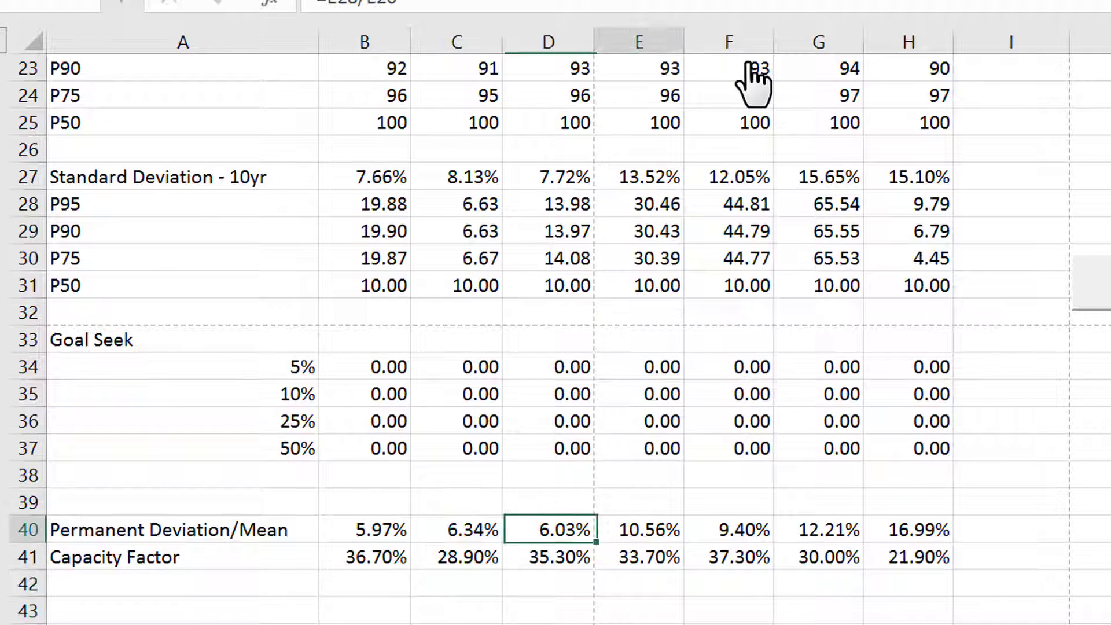
pyautogui.press('Left')
pyautogui.press('Left')
pyautogui.press('Left')
pyautogui.press('Left')
pyautogui.press('Left')
pyautogui.press('Left')
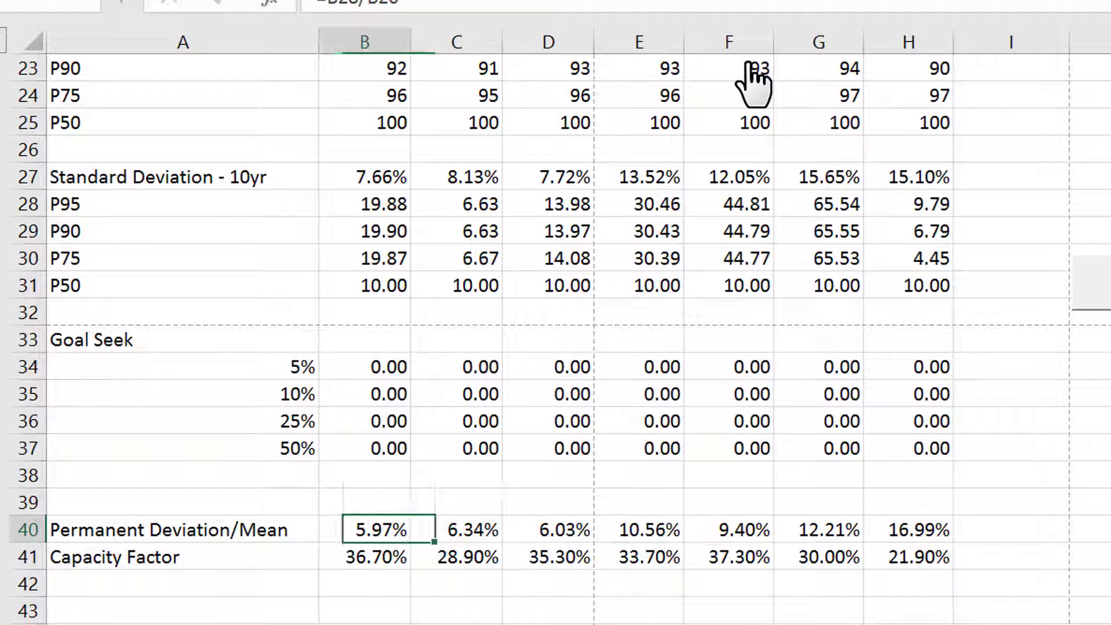
pyautogui.press('Right')
pyautogui.press('Right')
pyautogui.press('Right')
pyautogui.press('Right')
pyautogui.press('Right')
pyautogui.press('Right')
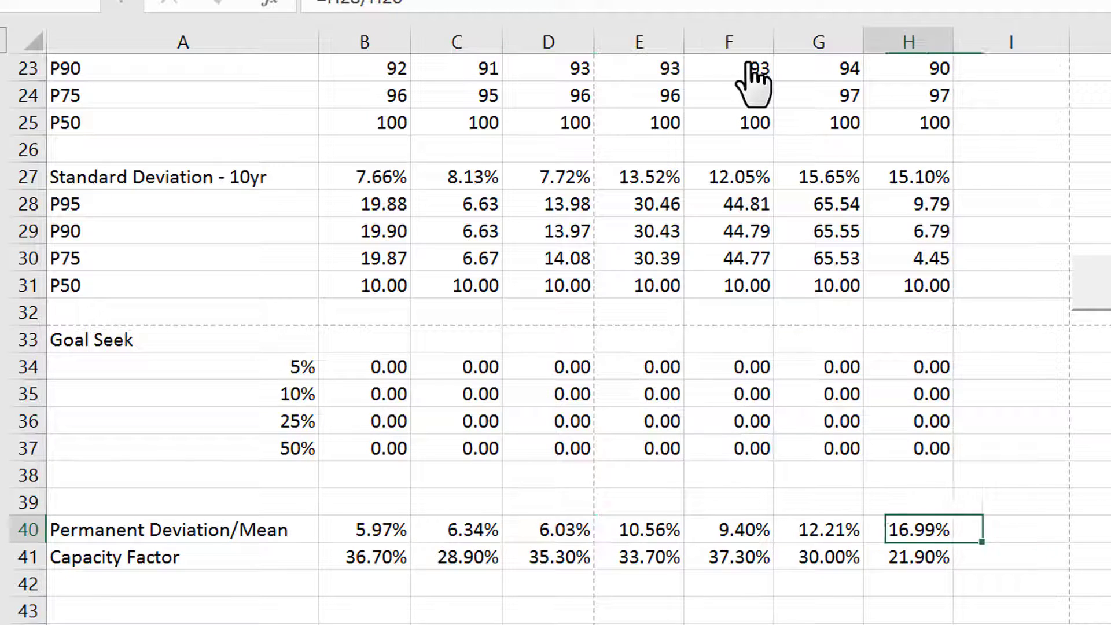
pyautogui.press('Left')
pyautogui.press('Left')
pyautogui.press('Left')
pyautogui.press('Left')
pyautogui.press('Left')
pyautogui.press('Left')
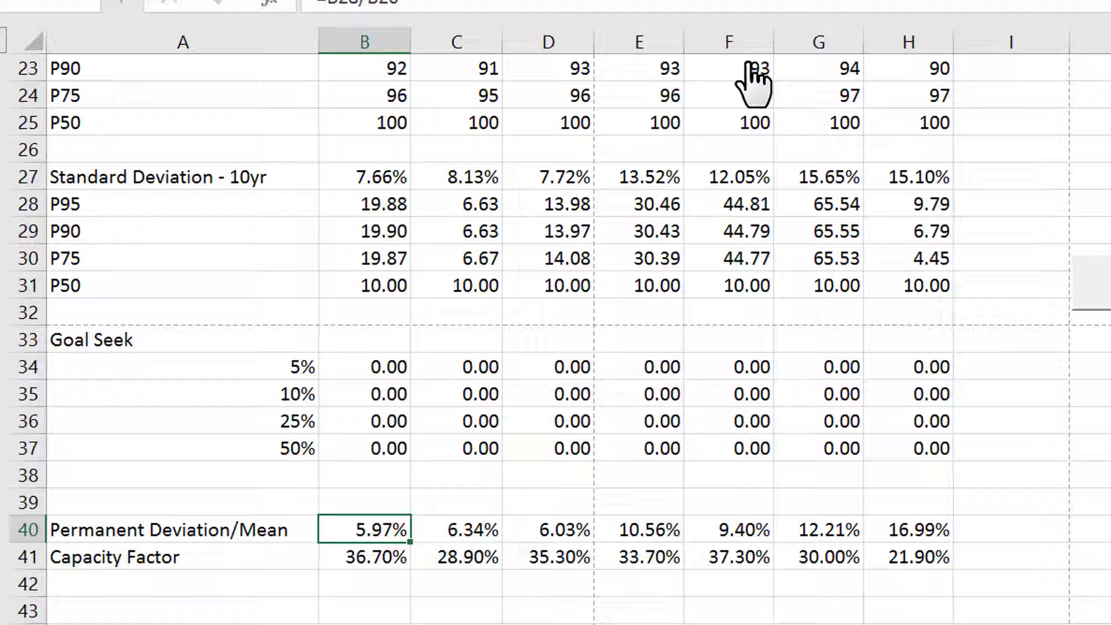
pyautogui.hotkey('ctrl', 'pagedown')
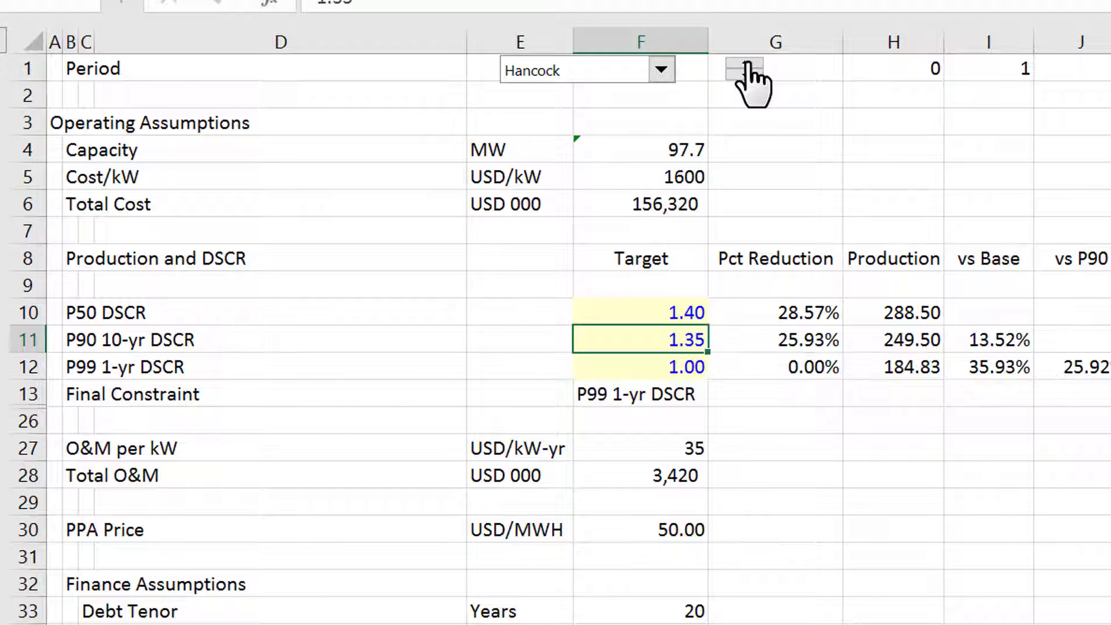
# Freeze the panes at cell H2 so the Period row and columns A to G stay fixed
pyautogui.press('Up')
pyautogui.press('Up')
pyautogui.press('Up')
pyautogui.press('Up')
pyautogui.press('Up')
pyautogui.press('Up')
pyautogui.press('Up')
pyautogui.press('Up')
pyautogui.press('Up')
pyautogui.press('Right')
pyautogui.press('Right')
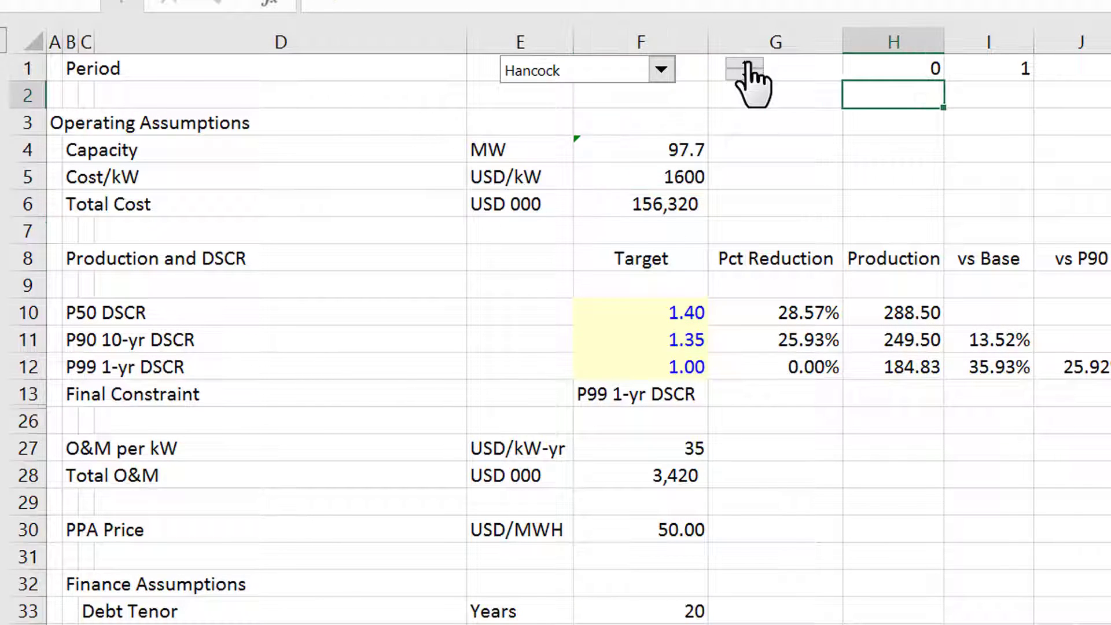
pyautogui.hotkey('alt', 'w')
pyautogui.press('f')
pyautogui.press('f')
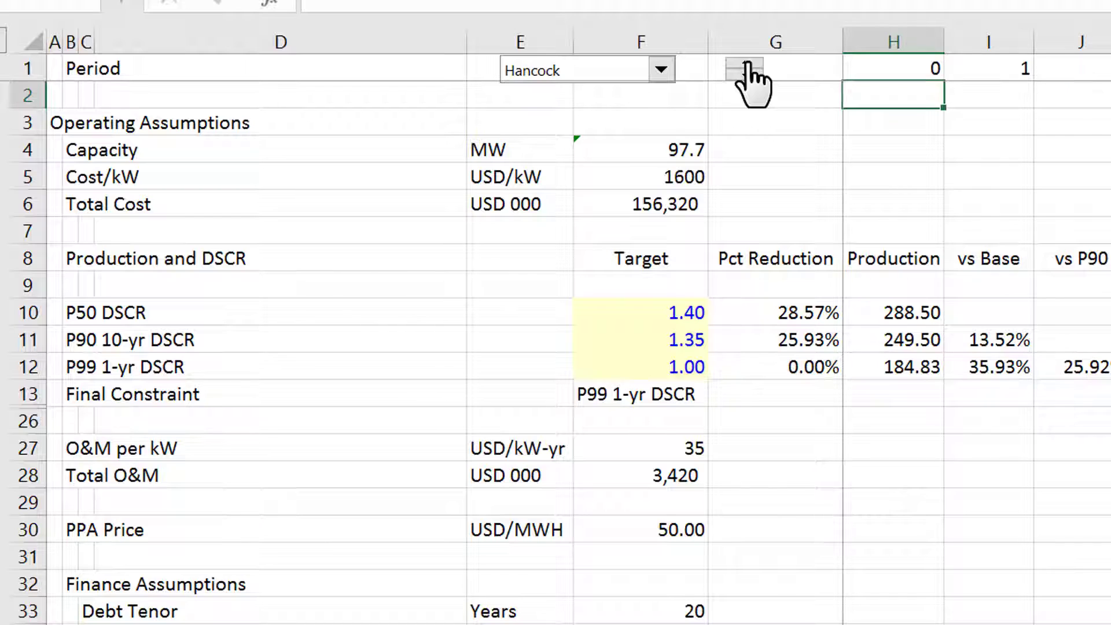
# Apply the colour formatting to the sheet: blue font on yellow for input cells and a dark blue band for the Operating Assumptions heading
pyautogui.hotkey('ctrl', 'alt', 'c')
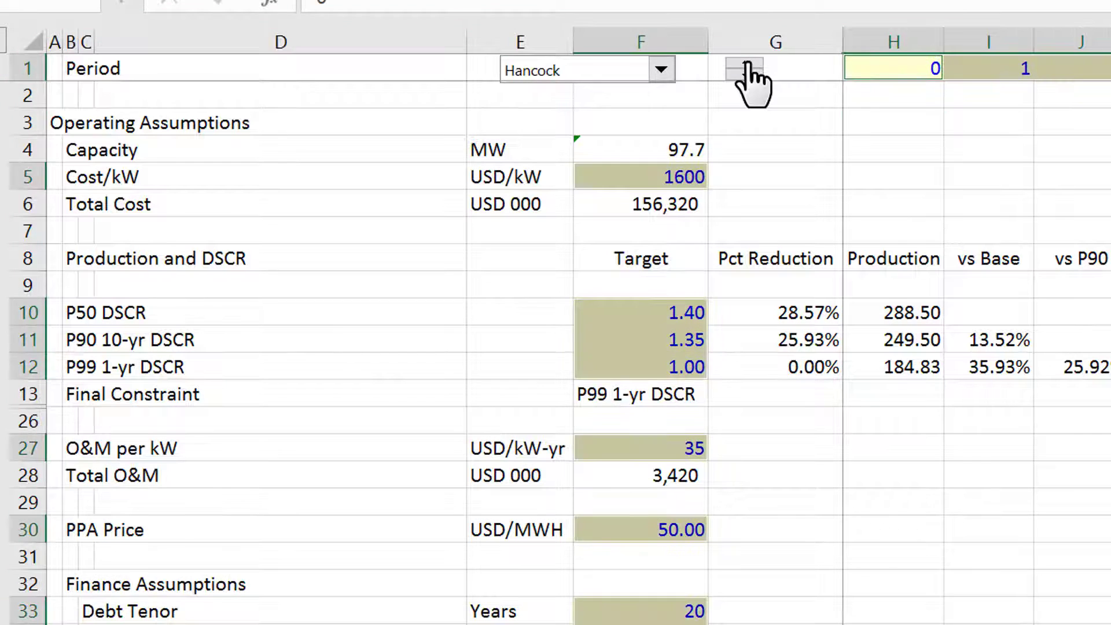
pyautogui.press('Down')
pyautogui.press('Down')
pyautogui.press('Down')
pyautogui.press('Down')
pyautogui.press('Down')
pyautogui.press('Down')
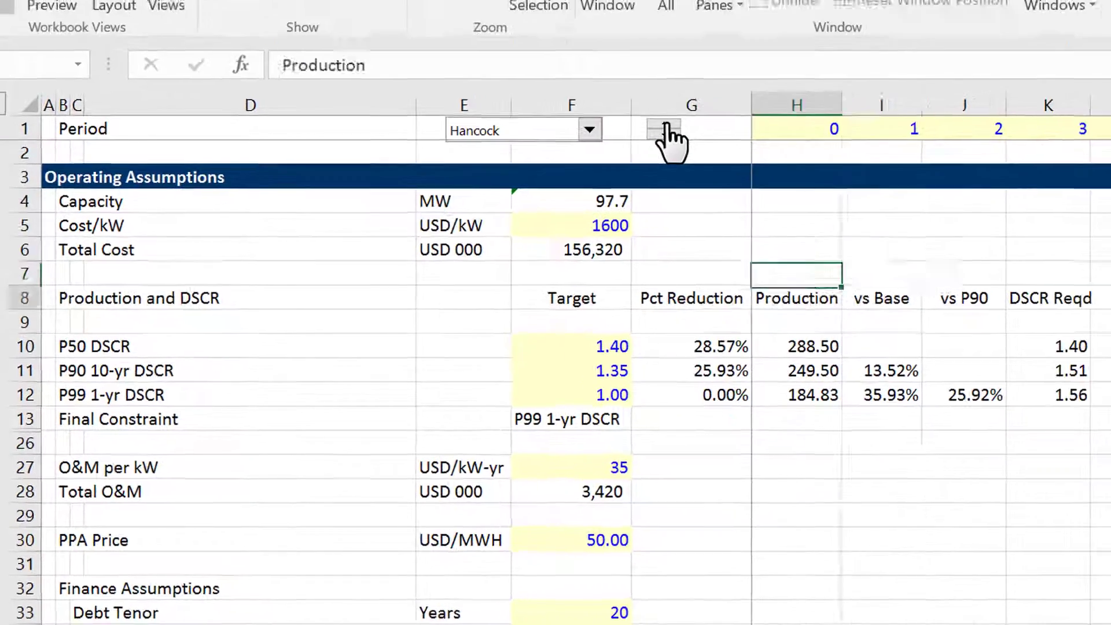
# Review the formatted sheet from the DSCR section to the rows below Finance Assumptions, and return to the Operating Assumptions
pyautogui.press('Down')
pyautogui.press('Down')
pyautogui.press('Down')
pyautogui.press('Down')
pyautogui.press('Down')
pyautogui.press('Down')
pyautogui.press('Down')
pyautogui.press('Down')
pyautogui.press('Down')
pyautogui.press('Down')
pyautogui.press('Down')
pyautogui.press('Down')
pyautogui.press('Down')
pyautogui.press('Down')
pyautogui.press('Down')
pyautogui.press('Down')
pyautogui.press('Down')
pyautogui.press('Down')
pyautogui.press('Down')
pyautogui.press('Down')
pyautogui.press('Up')
pyautogui.press('Up')
pyautogui.press('Up')
pyautogui.press('Up')
pyautogui.press('Up')
pyautogui.press('Up')
pyautogui.press('Up')
pyautogui.press('Up')
pyautogui.press('Up')
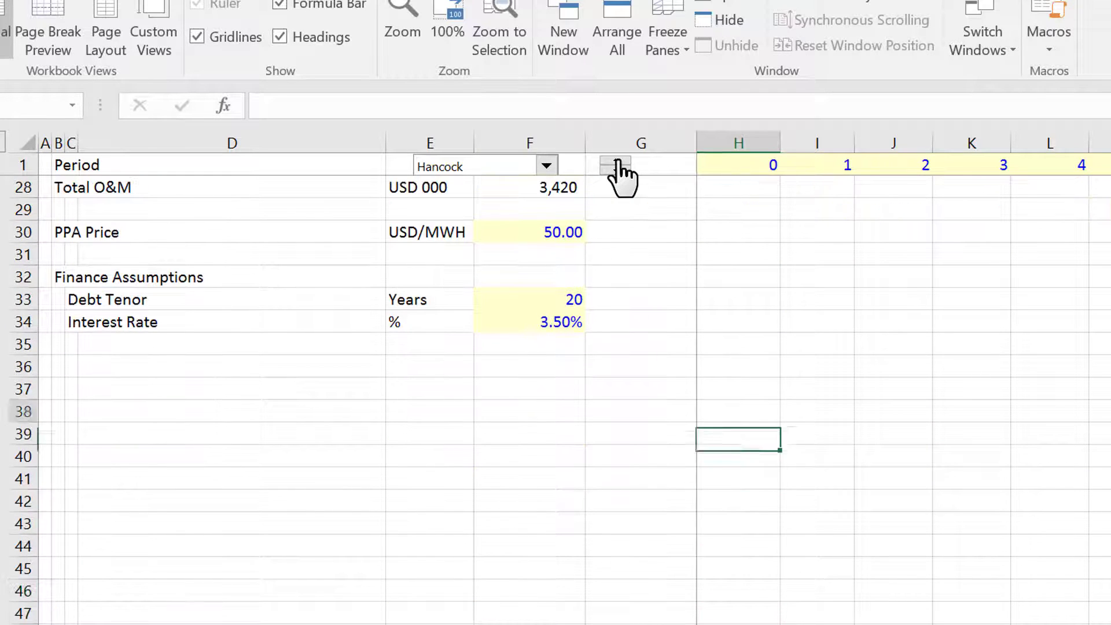
pyautogui.press('Up')
pyautogui.press('Up')
pyautogui.press('Up')
pyautogui.press('Up')
pyautogui.press('Up')
pyautogui.press('Up')
pyautogui.press('Up')
pyautogui.press('Up')
pyautogui.press('Up')
pyautogui.press('Up')
pyautogui.press('Up')
pyautogui.press('Up')
pyautogui.press('Up')
pyautogui.press('Up')
pyautogui.press('Up')
pyautogui.press('Up')
pyautogui.press('Up')
pyautogui.press('Up')
pyautogui.press('Up')
pyautogui.press('Up')
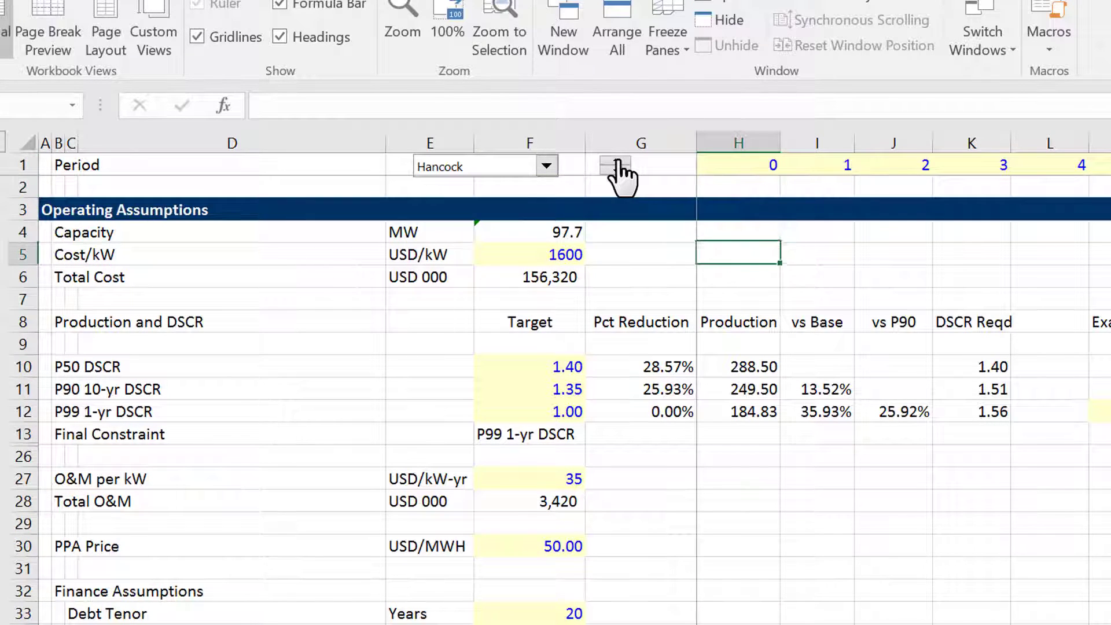
# Inspect the Capacity formula and switch the selected wind site to SW Mesa
pyautogui.press('Left')
pyautogui.press('Left')
pyautogui.press('Up')
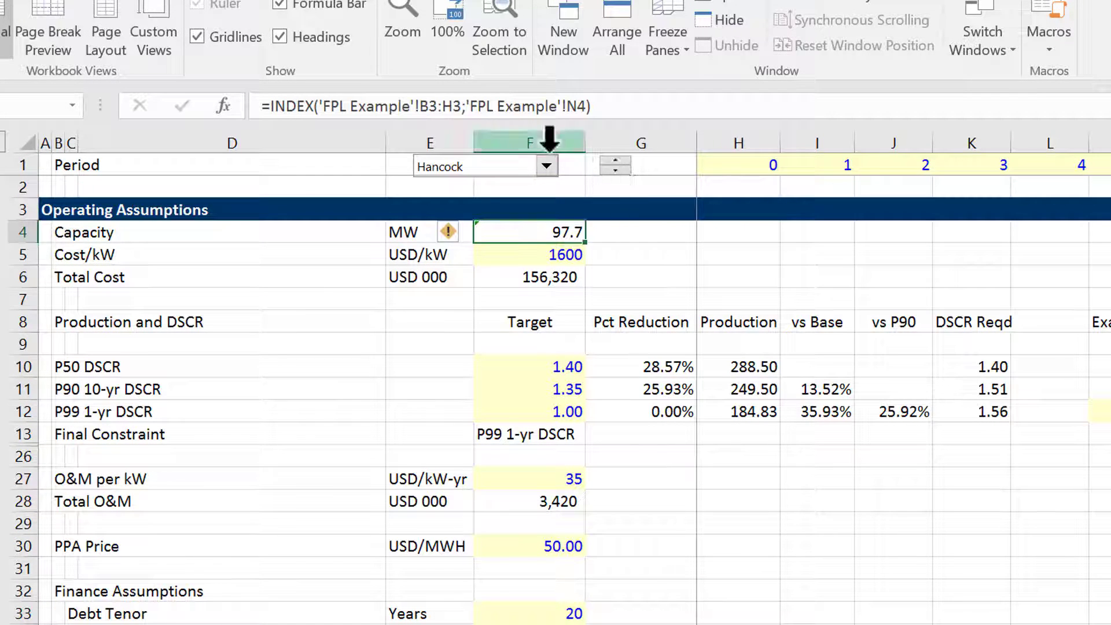
pyautogui.click(546, 167)
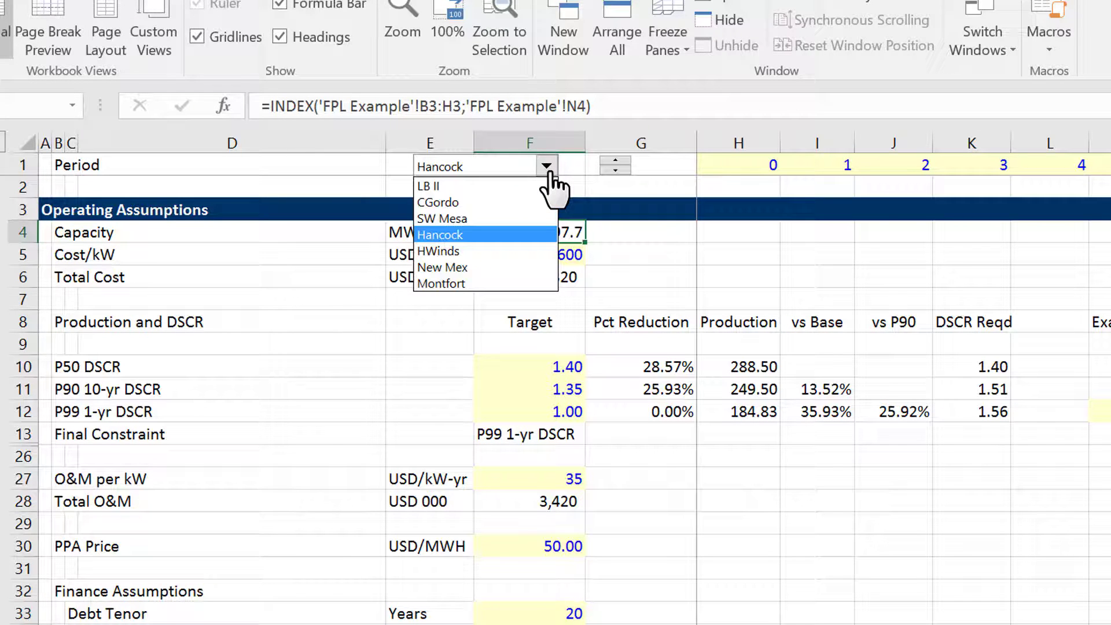
pyautogui.press('Up')
pyautogui.press('Return')
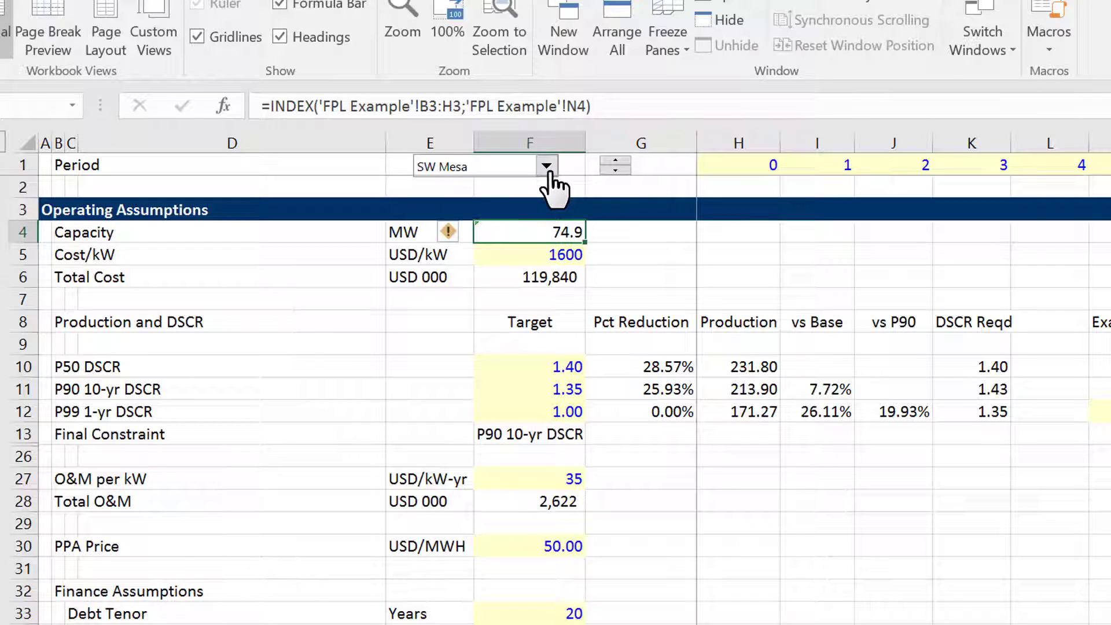
# Format the O&M per kW input as a number with two decimal places
pyautogui.click(476, 385)
pyautogui.press('Down')
pyautogui.press('Down')
pyautogui.press('Down')
pyautogui.press('Down')
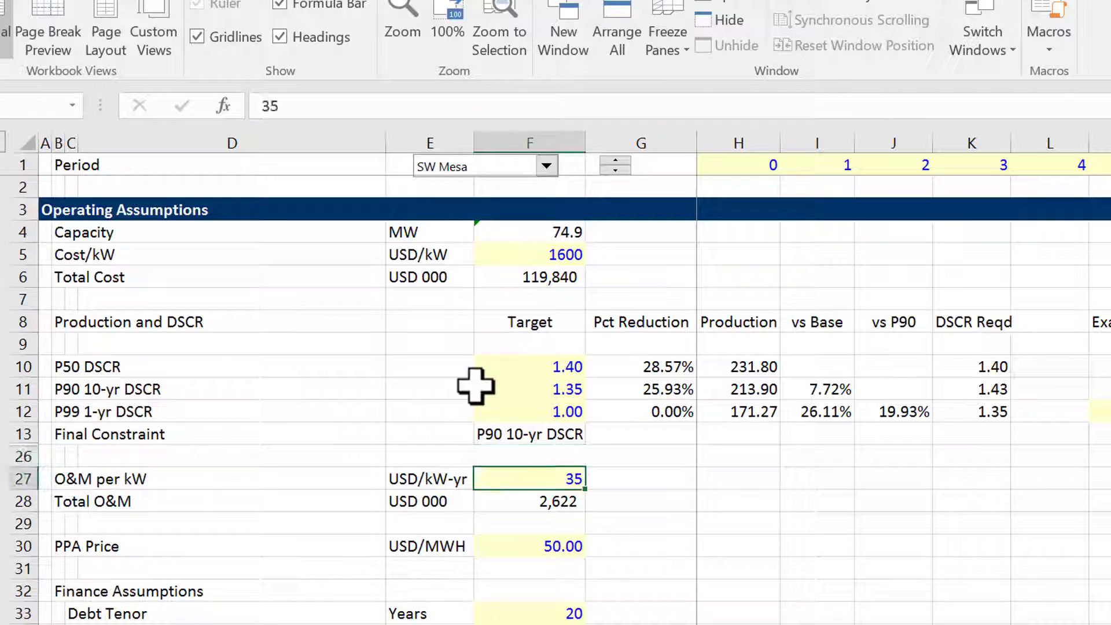
pyautogui.hotkey('ctrl', 'shift', '1')
pyautogui.press('Down')
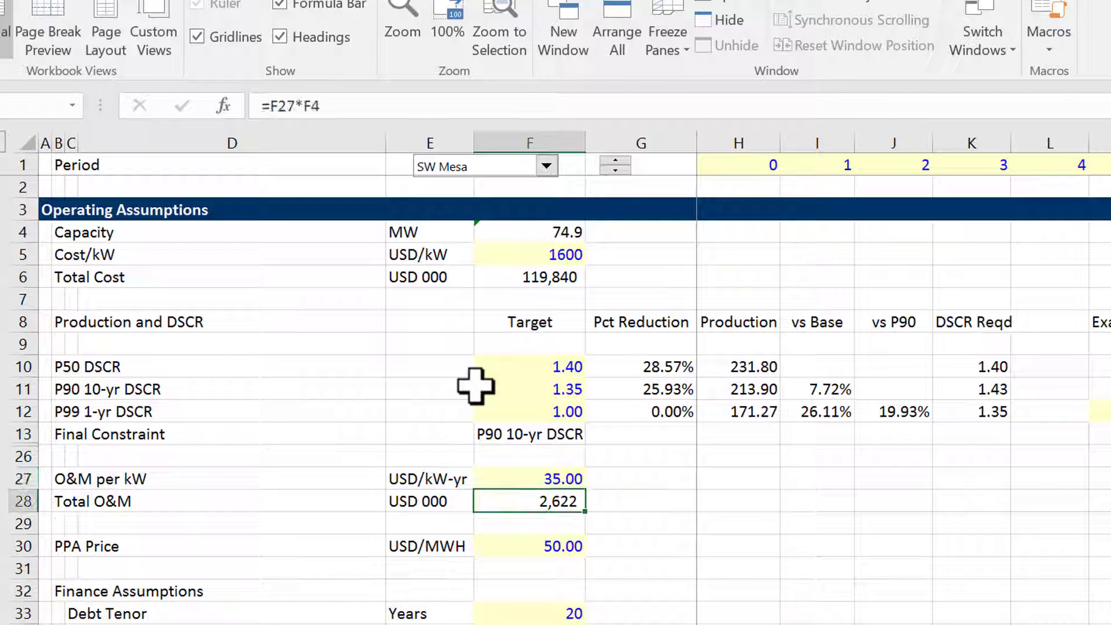
pyautogui.press('Up')
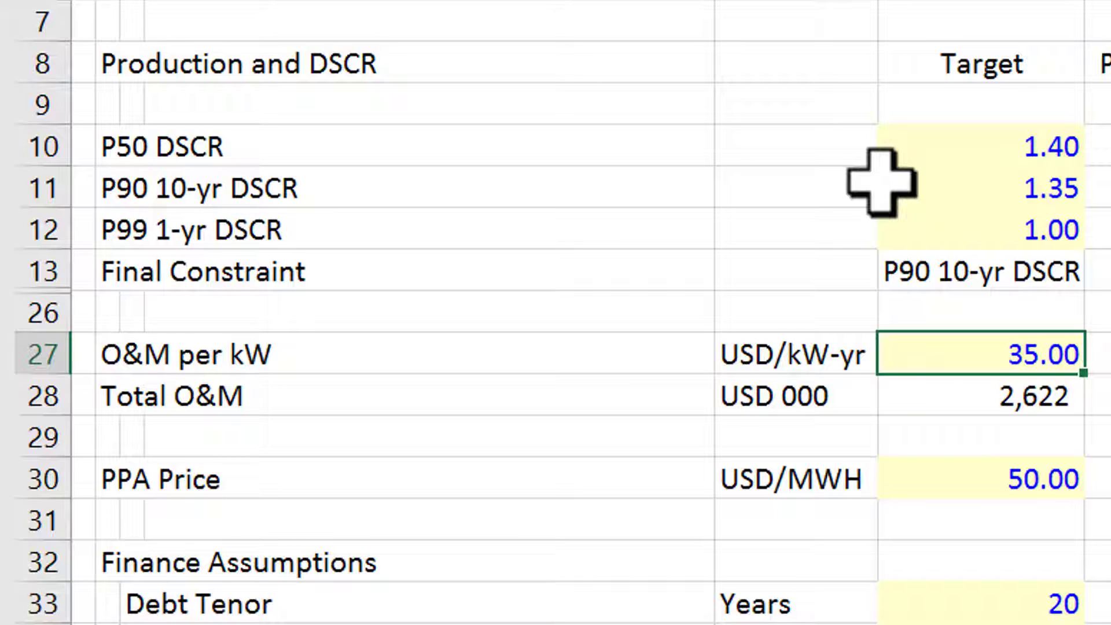
# Review the PPA Price, Debt Tenor and Interest Rate inputs, and return to the assumptions above them
pyautogui.press('Down')
pyautogui.press('Down')
pyautogui.press('Down')
pyautogui.press('Down')
pyautogui.press('Down')
pyautogui.press('Down')
pyautogui.press('Down')
pyautogui.press('Down')
pyautogui.press('Down')
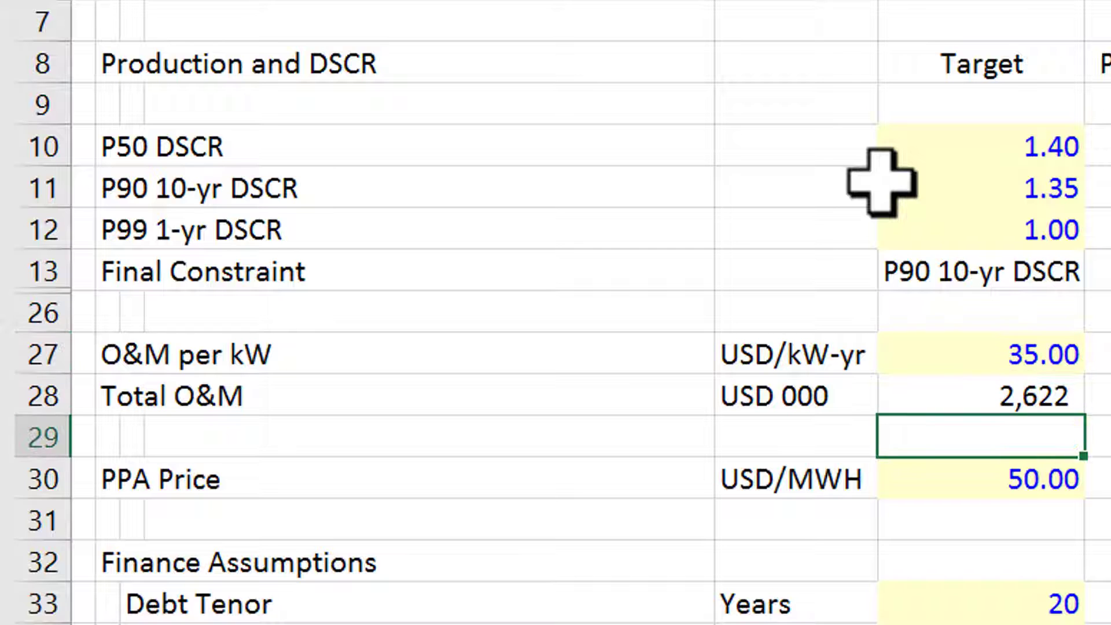
pyautogui.press('Up')
pyautogui.press('Up')
pyautogui.press('Up')
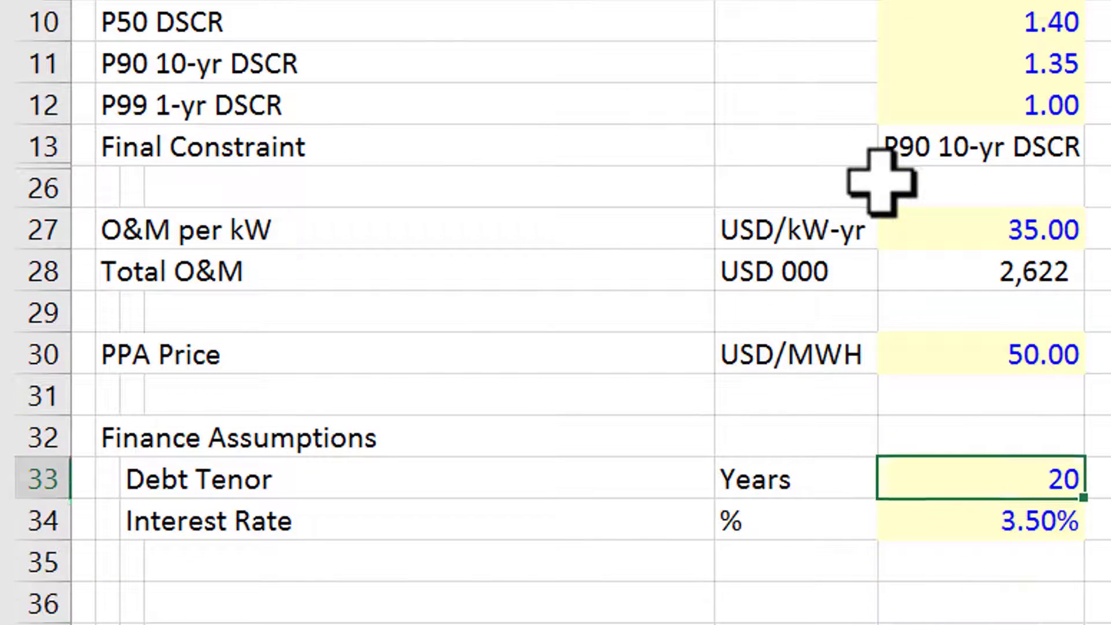
pyautogui.press('Up')
pyautogui.press('Up')
pyautogui.press('Up')
pyautogui.press('Up')
pyautogui.press('Up')
pyautogui.press('Up')
pyautogui.press('Up')
pyautogui.press('Up')
pyautogui.press('Up')
pyautogui.press('Up')
pyautogui.press('Up')
pyautogui.press('Up')
pyautogui.press('Up')
pyautogui.press('Up')
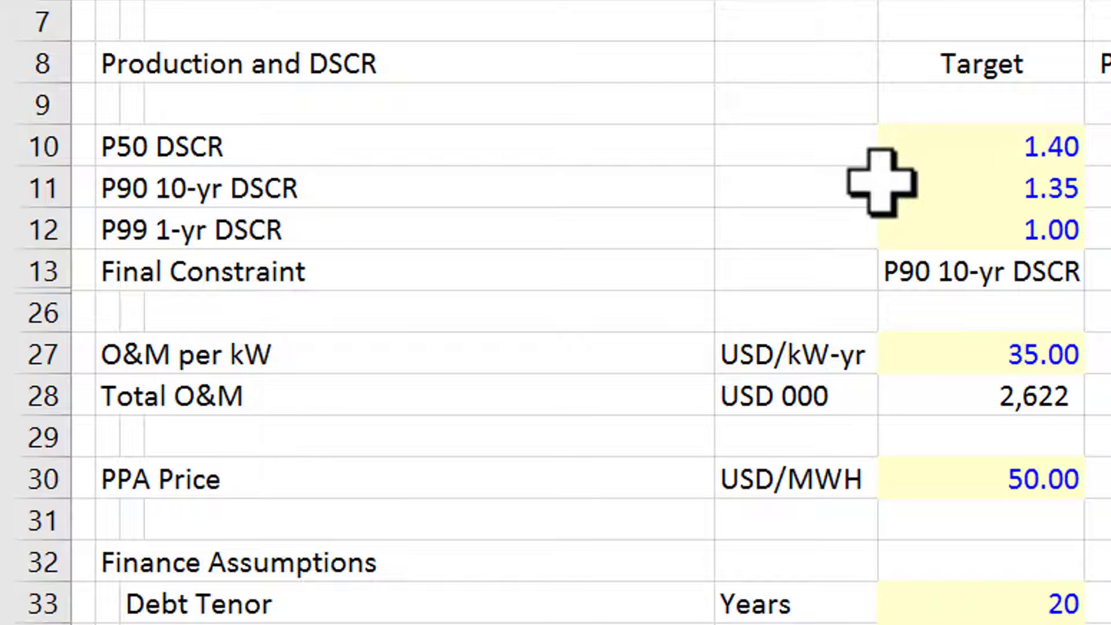
# Reread the rows from the DSCR targets to the end of the Finance Assumptions section, and go back up
pyautogui.press('Down')
pyautogui.press('Down')
pyautogui.press('Down')
pyautogui.press('Down')
pyautogui.press('Down')
pyautogui.press('Down')
pyautogui.press('Down')
pyautogui.press('Down')
pyautogui.press('Down')
pyautogui.press('Down')
pyautogui.press('Down')
pyautogui.press('Down')
pyautogui.press('Down')
pyautogui.press('Down')
pyautogui.press('Down')
pyautogui.press('Down')
pyautogui.press('Down')
pyautogui.press('Down')
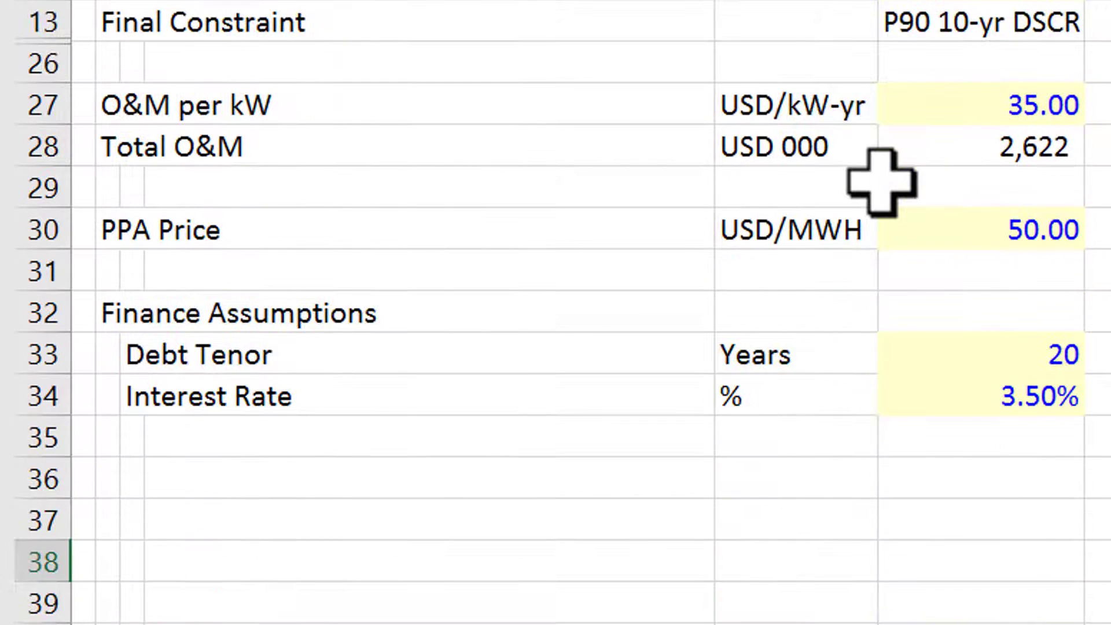
pyautogui.press('Up')
pyautogui.press('Up')
pyautogui.press('Up')
pyautogui.press('Up')
pyautogui.press('Up')
pyautogui.press('Up')
pyautogui.press('Up')
pyautogui.press('Up')
pyautogui.press('Up')
pyautogui.press('Up')
pyautogui.press('Up')
pyautogui.press('Up')
pyautogui.press('Up')
pyautogui.press('Up')
pyautogui.press('Up')
pyautogui.press('Up')
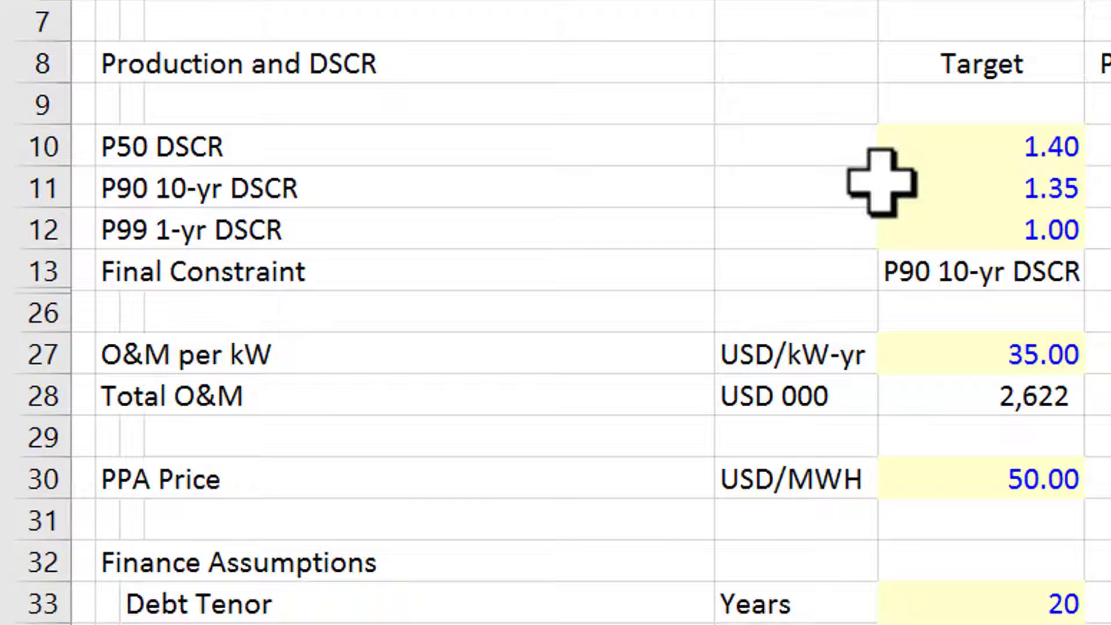
# Examine the DSCR, O&M, PPA Price and finance assumption rows together with the empty rows beneath them
pyautogui.press('Down')
pyautogui.press('Down')
pyautogui.press('Down')
pyautogui.press('Down')
pyautogui.press('Down')
pyautogui.press('Down')
pyautogui.press('Down')
pyautogui.press('Down')
pyautogui.press('Down')
pyautogui.press('Down')
pyautogui.press('Down')
pyautogui.press('Down')
pyautogui.press('Down')
pyautogui.press('Down')
pyautogui.press('Down')
pyautogui.press('Down')
pyautogui.press('Down')
pyautogui.press('Down')
pyautogui.press('Down')
pyautogui.press('Down')
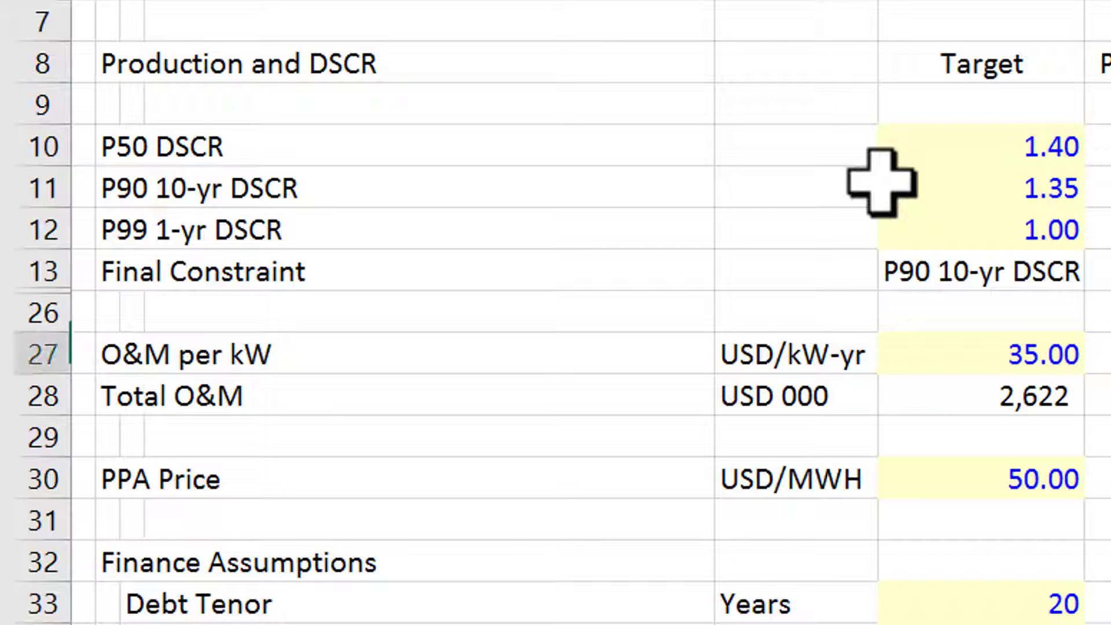
pyautogui.press('Left')
pyautogui.press('Left')
pyautogui.press('Left')
pyautogui.press('Left')
pyautogui.press('Left')
pyautogui.press('Left')
pyautogui.press('Left')
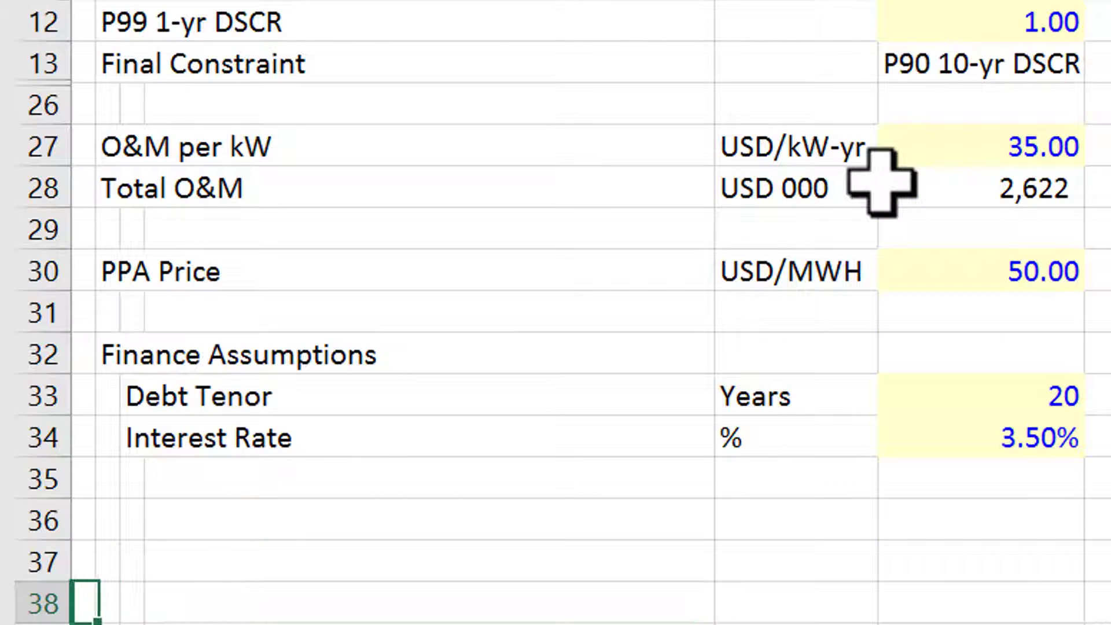
pyautogui.press('Up')
pyautogui.press('Up')
pyautogui.press('Up')
pyautogui.press('Up')
pyautogui.press('Up')
pyautogui.press('Up')
pyautogui.press('Up')
pyautogui.press('Up')
pyautogui.press('Up')
pyautogui.press('Up')
pyautogui.press('Up')
pyautogui.press('Up')
pyautogui.press('Up')
pyautogui.press('Up')
pyautogui.press('Up')
pyautogui.press('Up')
pyautogui.press('Up')
pyautogui.press('Up')
pyautogui.press('Up')
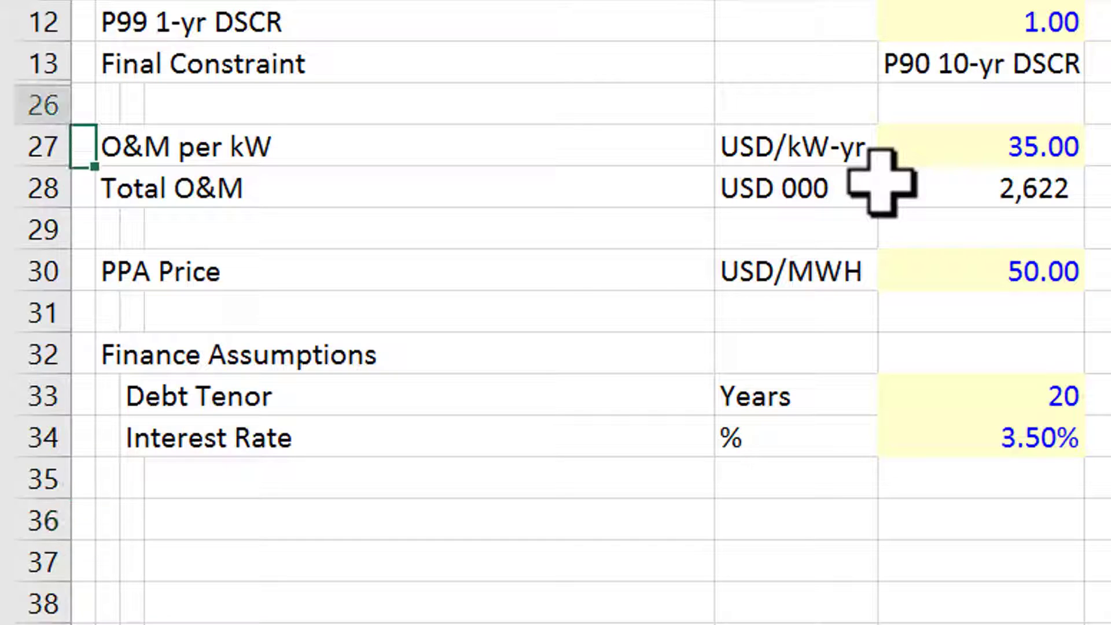
pyautogui.press('Down')
pyautogui.press('Down')
pyautogui.press('Down')
pyautogui.press('Down')
pyautogui.press('Down')
pyautogui.press('Down')
pyautogui.press('Down')
pyautogui.press('Down')
pyautogui.press('Down')
pyautogui.press('Down')
pyautogui.press('Down')
pyautogui.press('Down')
pyautogui.press('Down')
pyautogui.press('Down')
pyautogui.press('Down')
pyautogui.press('Down')
pyautogui.press('Down')
pyautogui.press('Down')
pyautogui.press('Down')
pyautogui.press('Down')
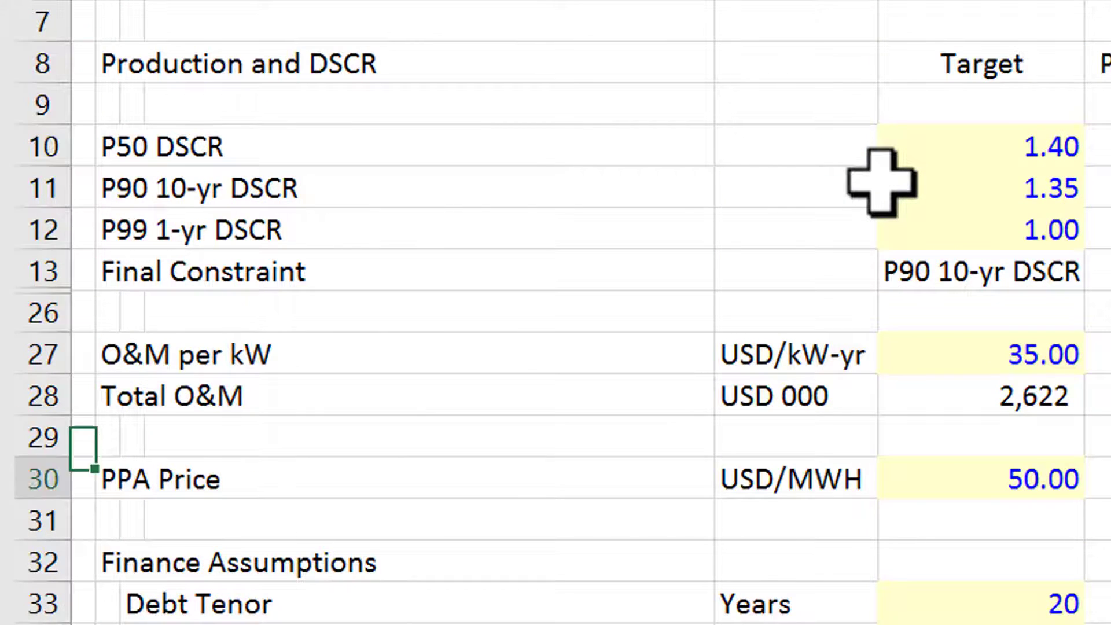
# Enter the section heading "Operating Analysis" in cell A37, below the finance assumptions
pyautogui.press('Up')
pyautogui.press('Up')
pyautogui.press('Up')
pyautogui.press('Up')
pyautogui.press('Up')
pyautogui.press('Up')
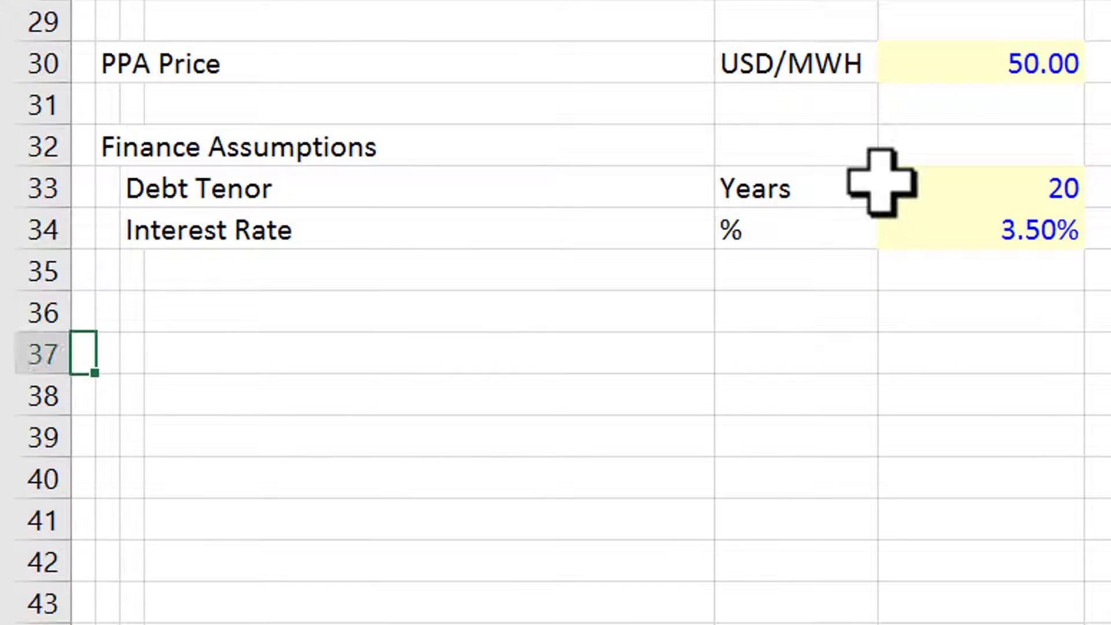
pyautogui.write('Operati')
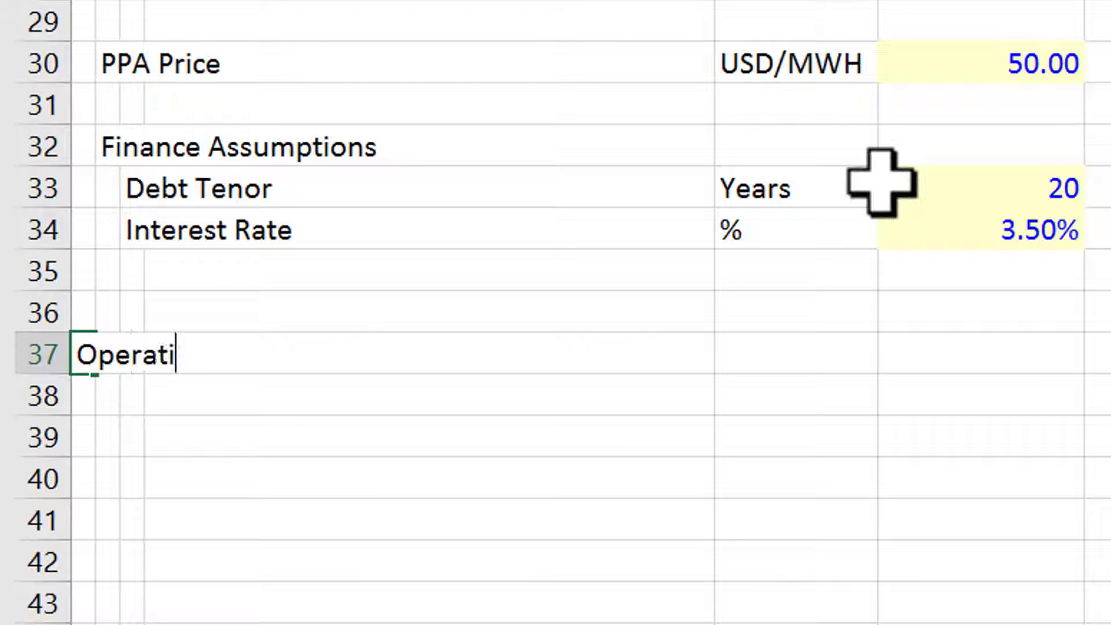
pyautogui.write('ng Analsysi')
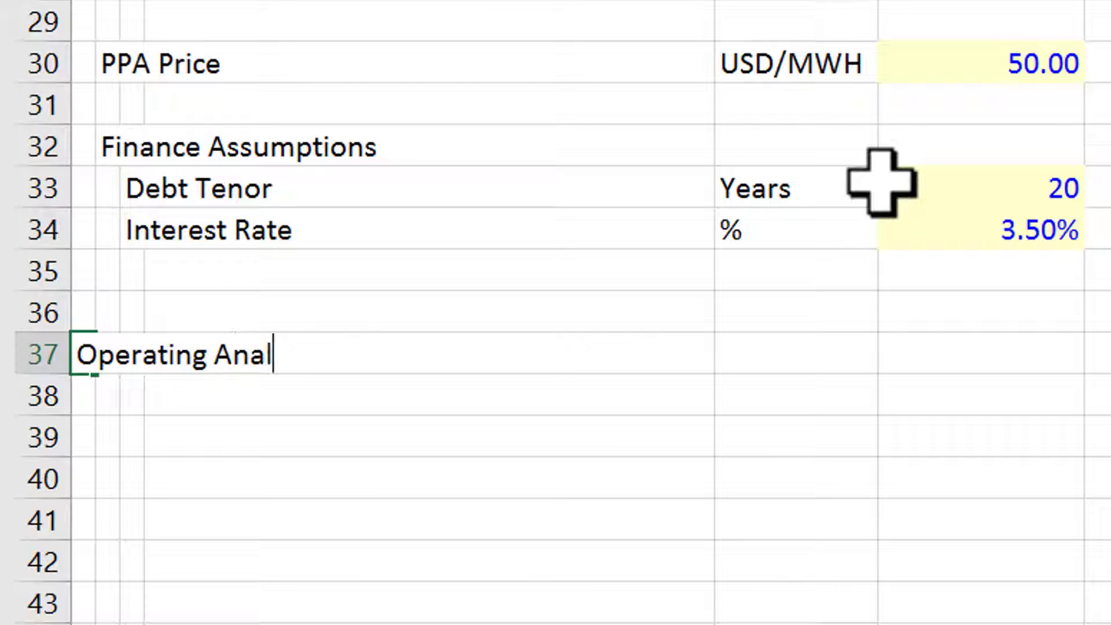
pyautogui.press('BackSpace')
pyautogui.press('BackSpace')
pyautogui.press('BackSpace')
pyautogui.press('BackSpace')
pyautogui.write('ys')
pyautogui.press('BackSpace')
pyautogui.write('is')
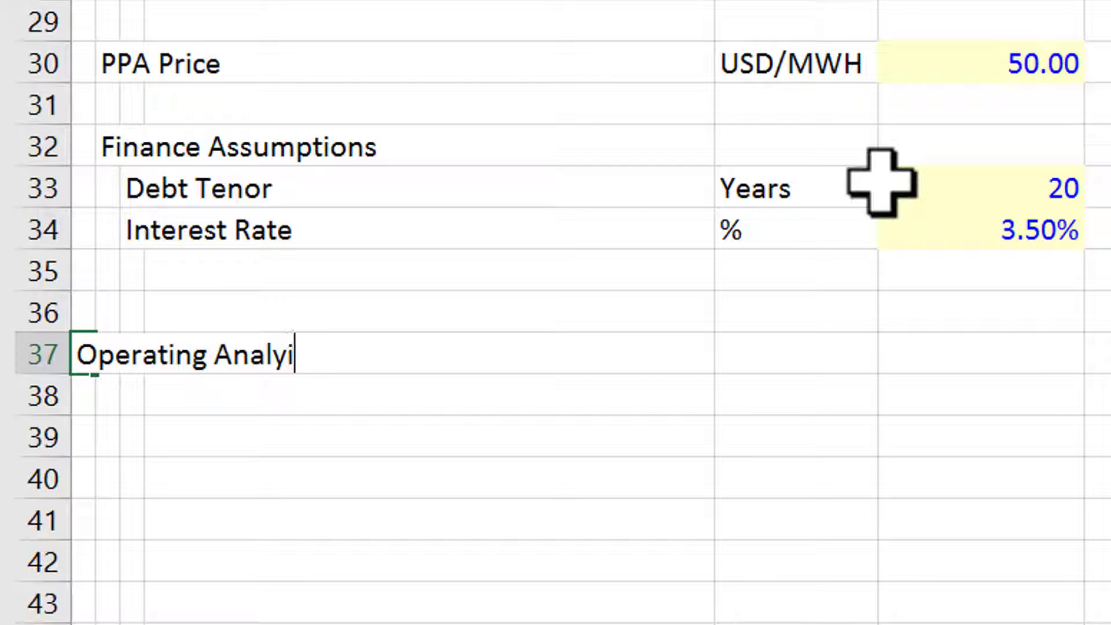
pyautogui.press('BackSpace')
pyautogui.press('BackSpace')
pyautogui.press('BackSpace')
pyautogui.write('ysis')
pyautogui.press('Return')
pyautogui.press('Right')
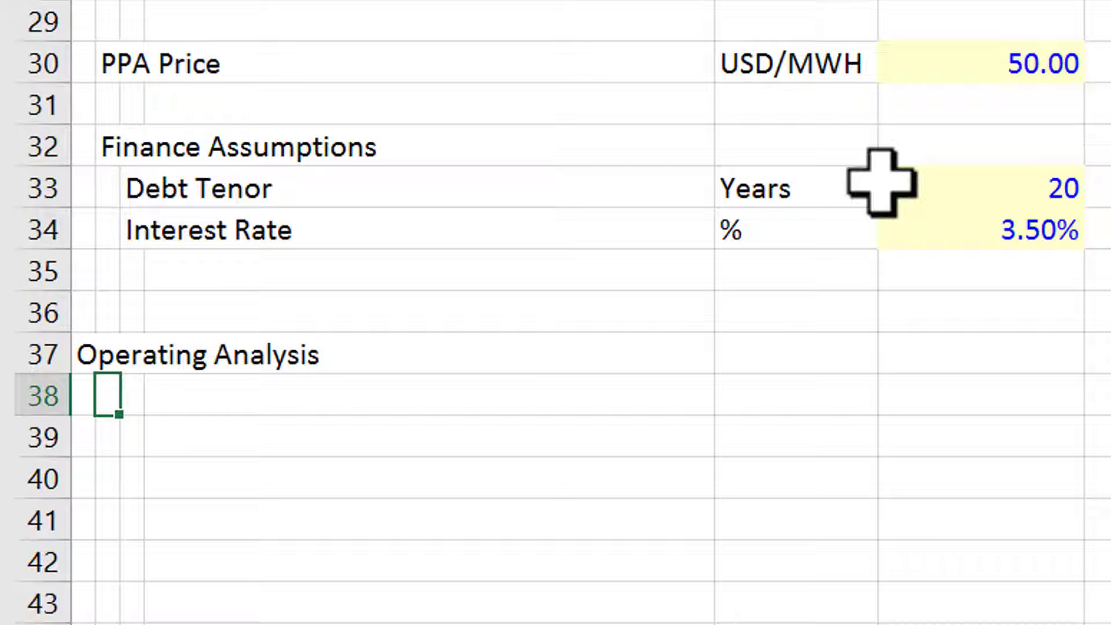
pyautogui.write('Cape')
pyautogui.press('BackSpace')
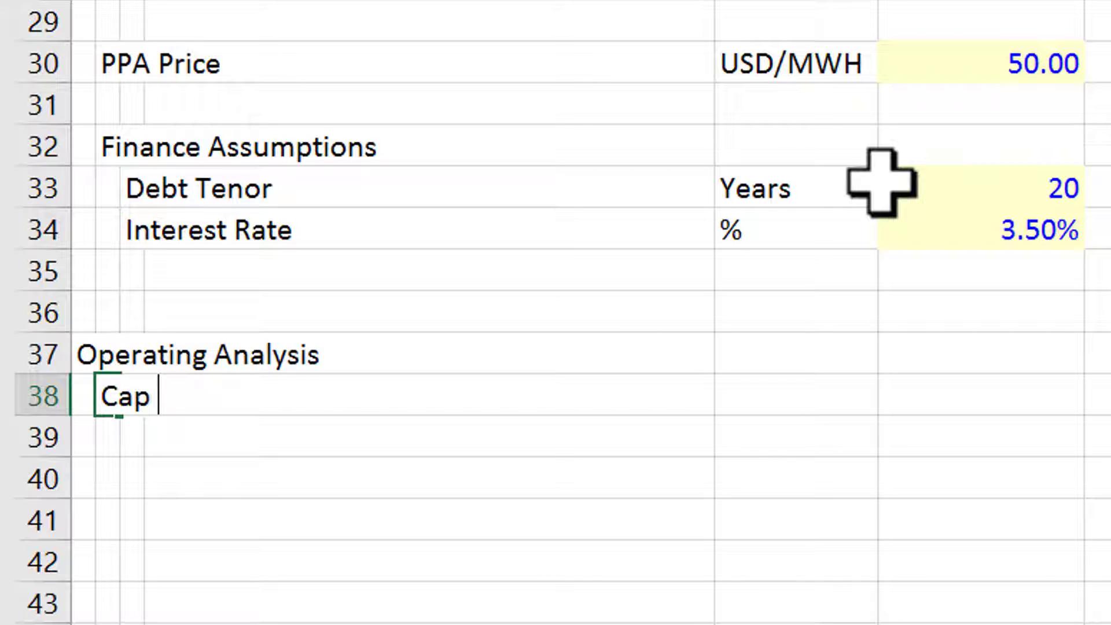
pyautogui.write('E')
pyautogui.press('BackSpace')
pyautogui.write('Exp')
pyautogui.press('Return')
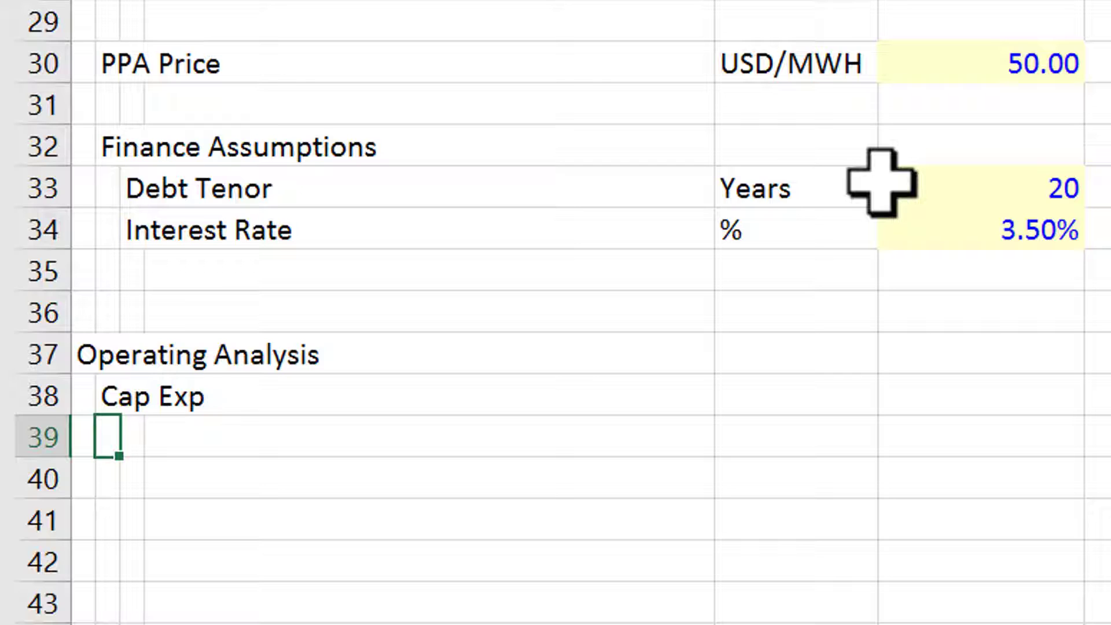
pyautogui.press('Down')
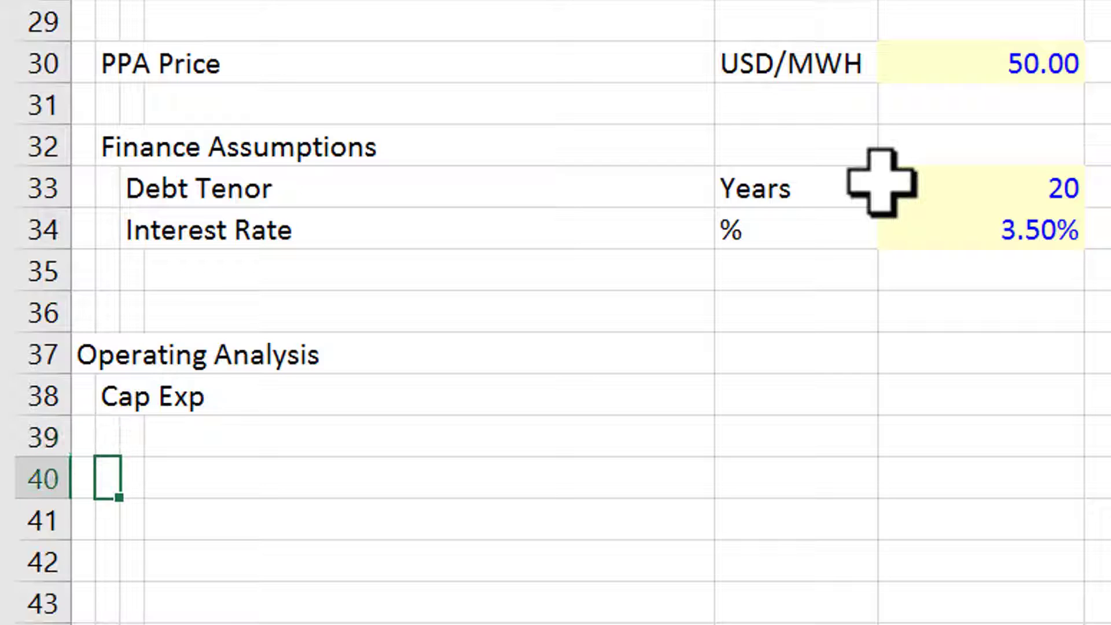
pyautogui.press('Up')
pyautogui.press('Up')
pyautogui.write('Pr')
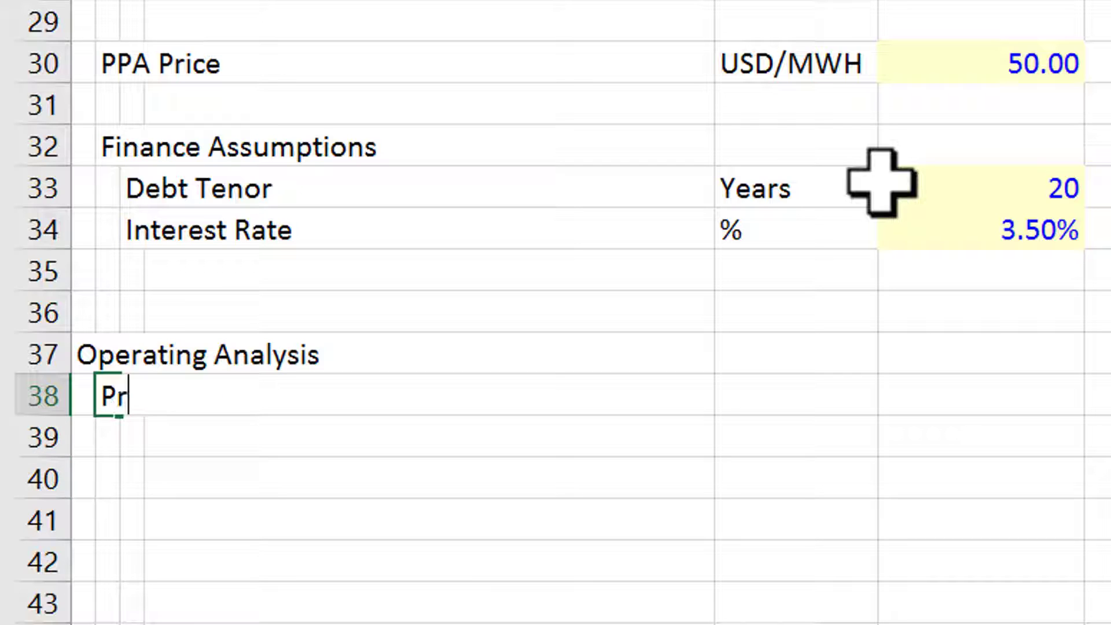
pyautogui.press('BackSpace')
pyautogui.press('BackSpace')
# Label rows 38 to 40 of the Operating Analysis section Capacity, Production and Capacity Factor in column B
pyautogui.write('Capa')
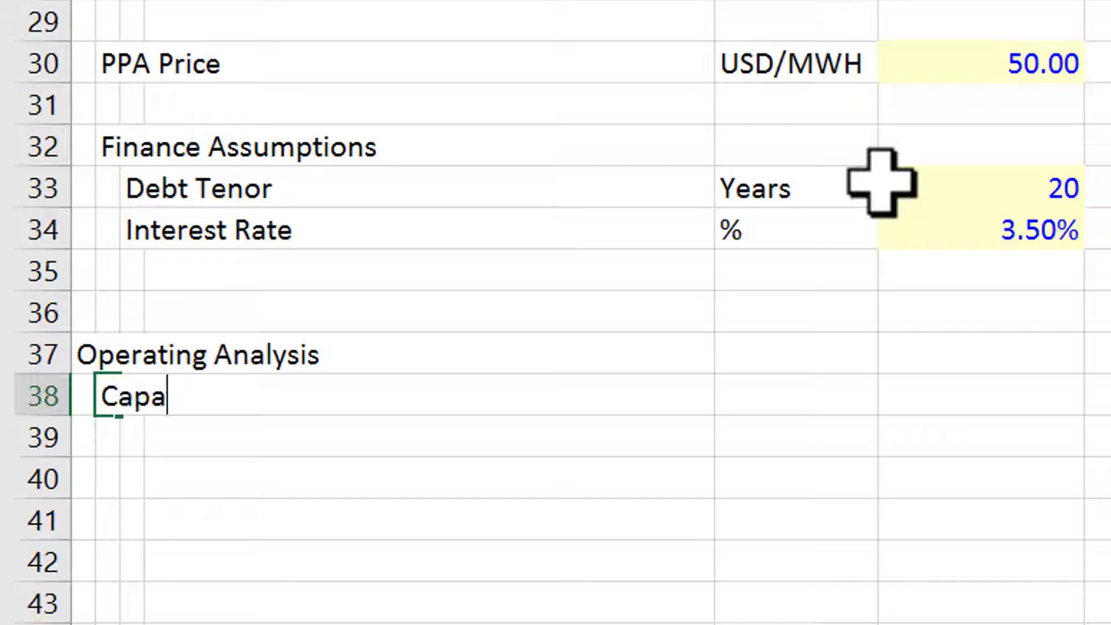
pyautogui.write('city')
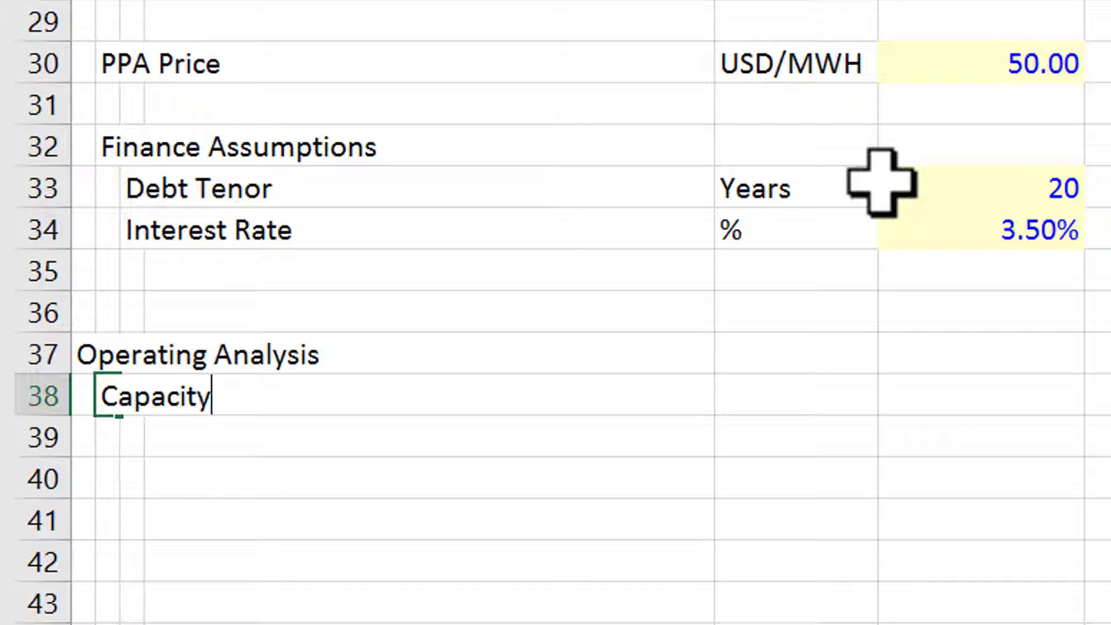
pyautogui.press('Return')
pyautogui.write('Production')
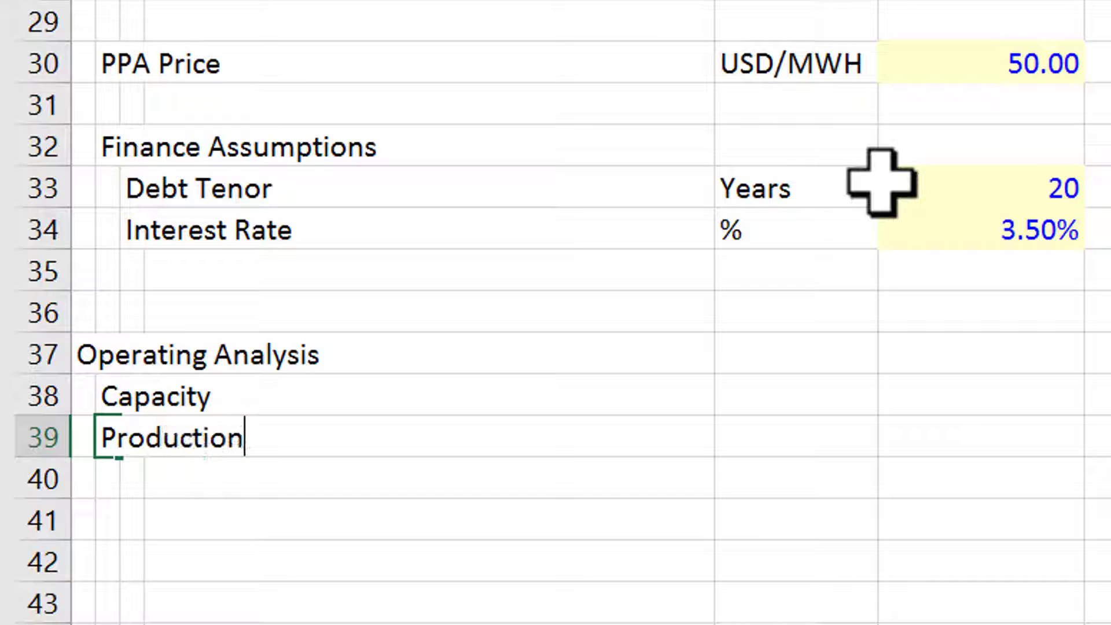
pyautogui.press('Return')
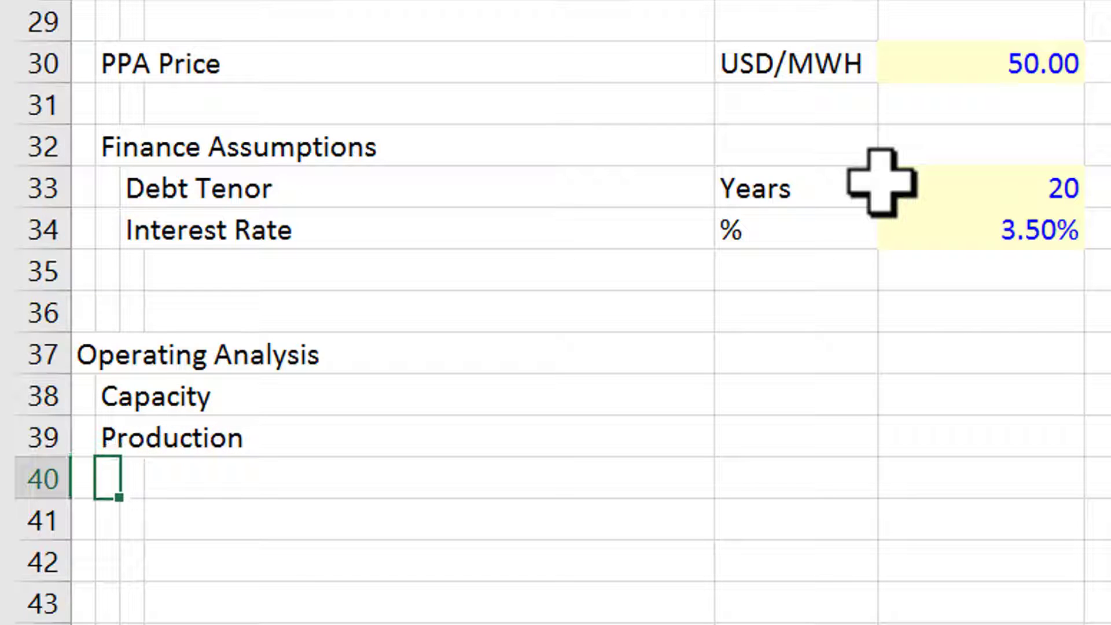
pyautogui.write('Capa')
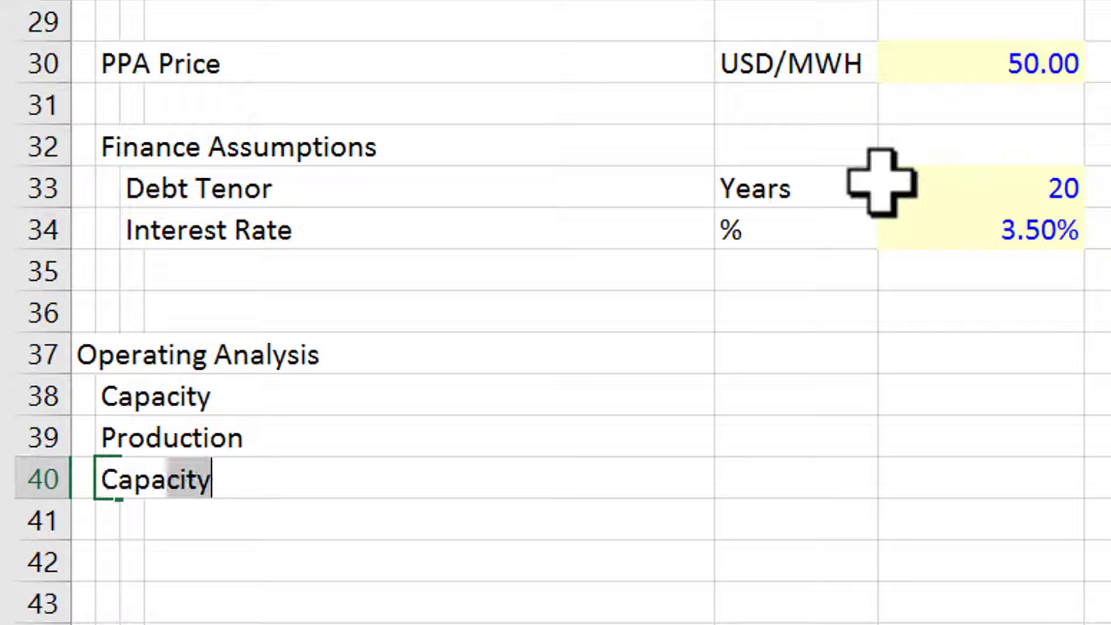
pyautogui.write('city Factor')
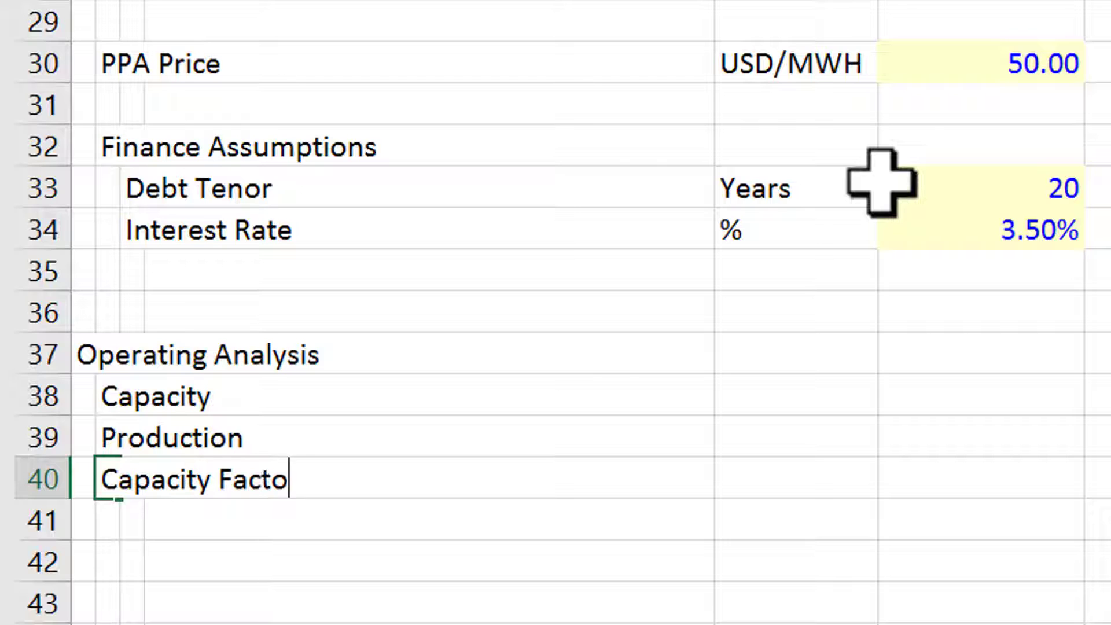
pyautogui.press('Return')
# Leave row 41 blank and add the labels Cap Exp, Price and Revenues in cells B42 to B44
pyautogui.press('Return')
pyautogui.write('Ca')
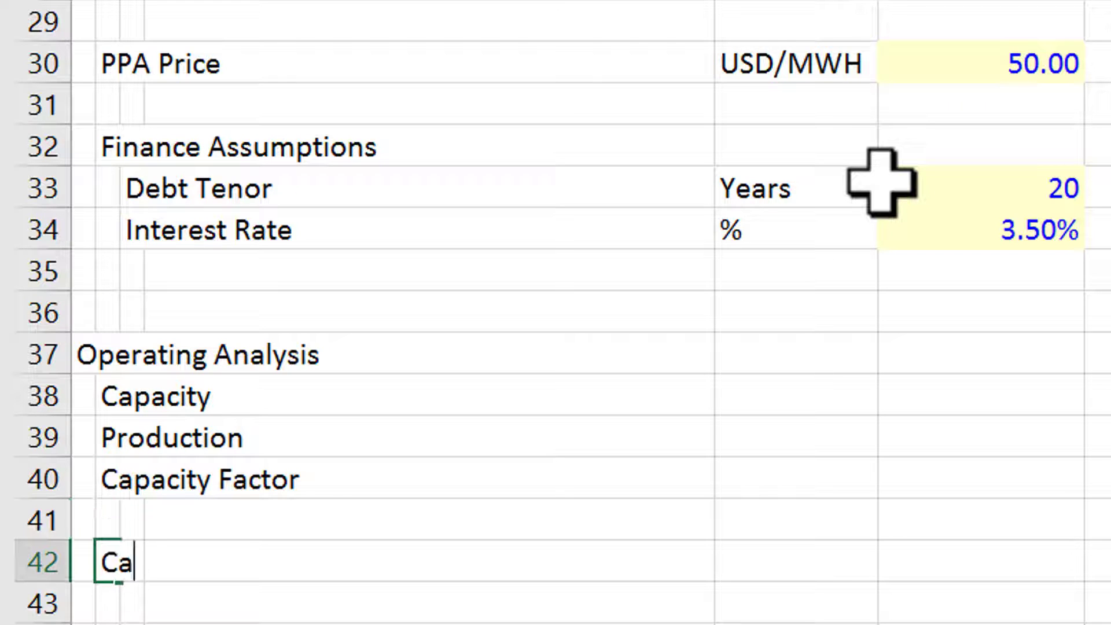
pyautogui.write('p Exp')
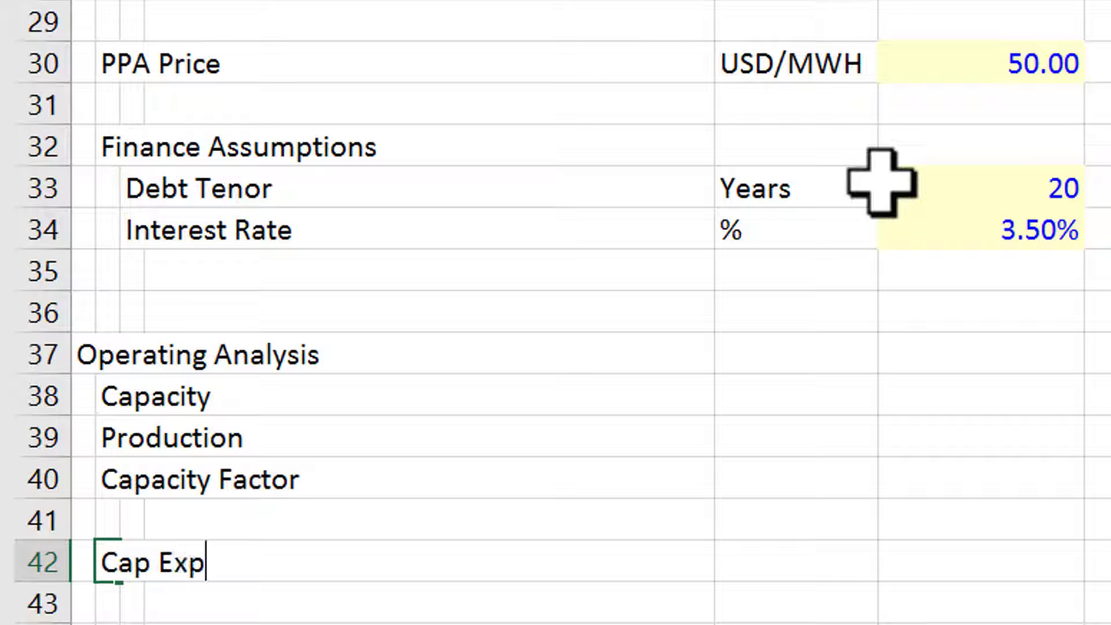
pyautogui.press('Return')
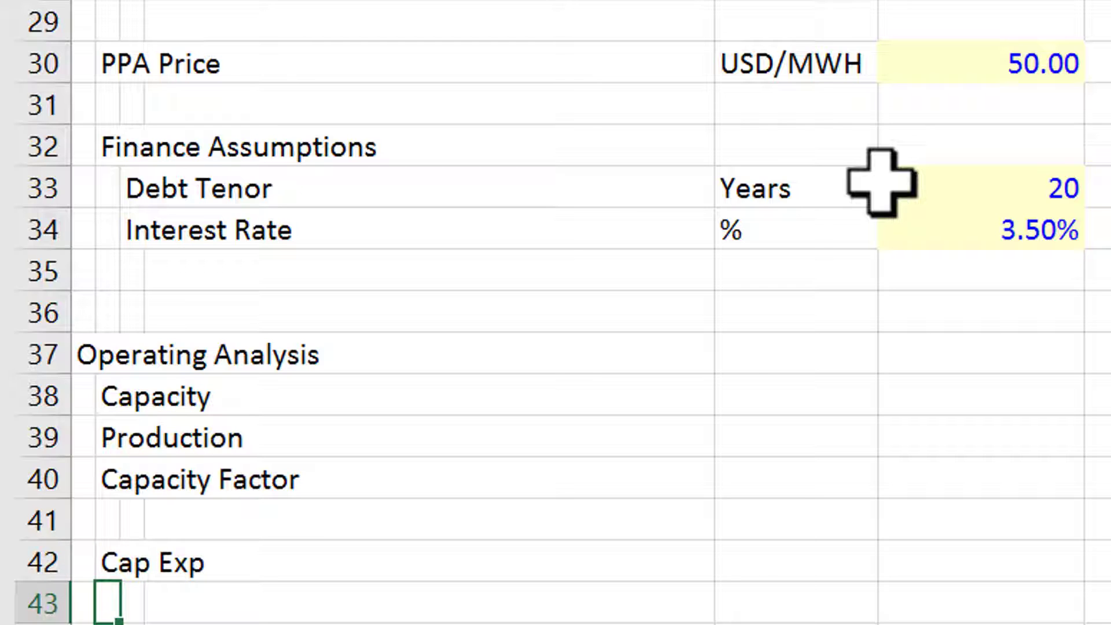
pyautogui.write('Price')
pyautogui.press('Return')
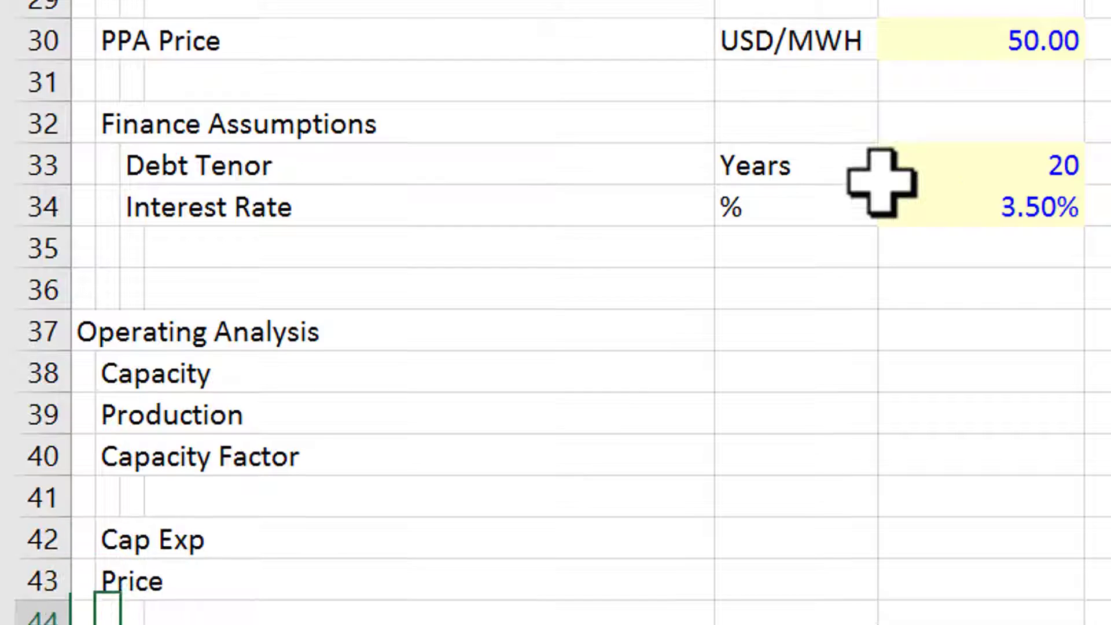
pyautogui.write('Revenues')
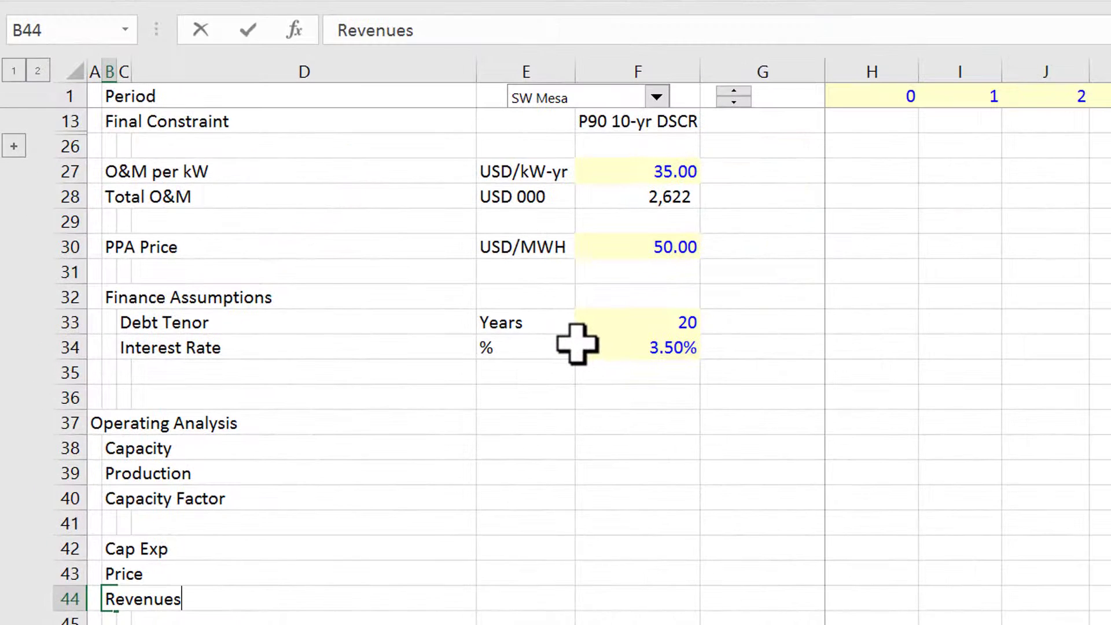
pyautogui.press('Return')
# Leave row 45 blank and add the labels O&M per kW-yr and O&M Expenses in cells B46 and B47
pyautogui.press('Return')
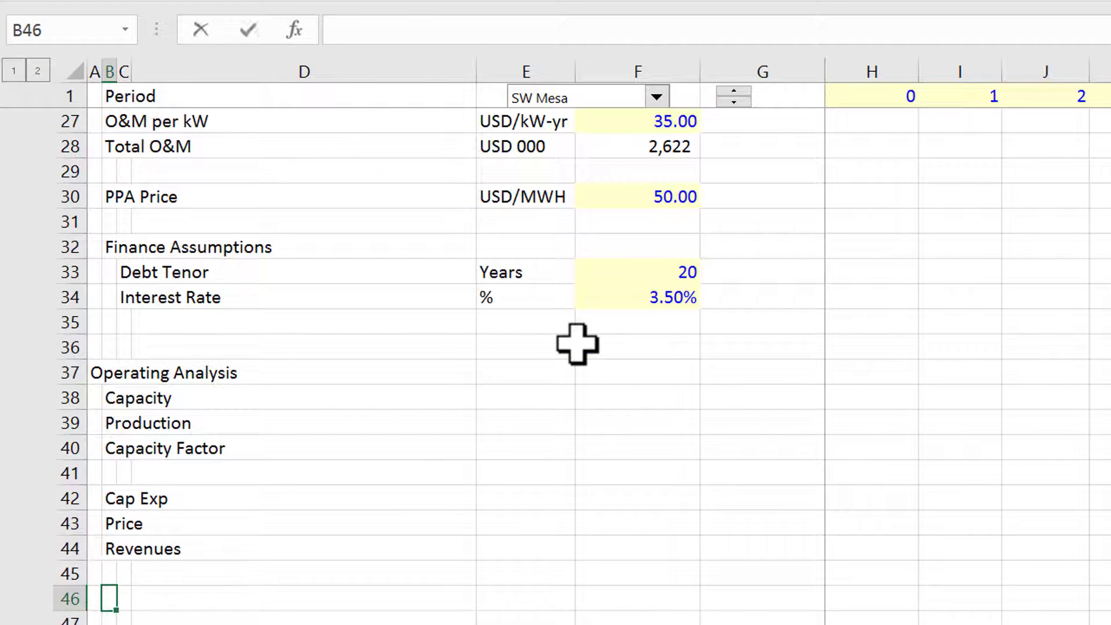
pyautogui.write('O&M')
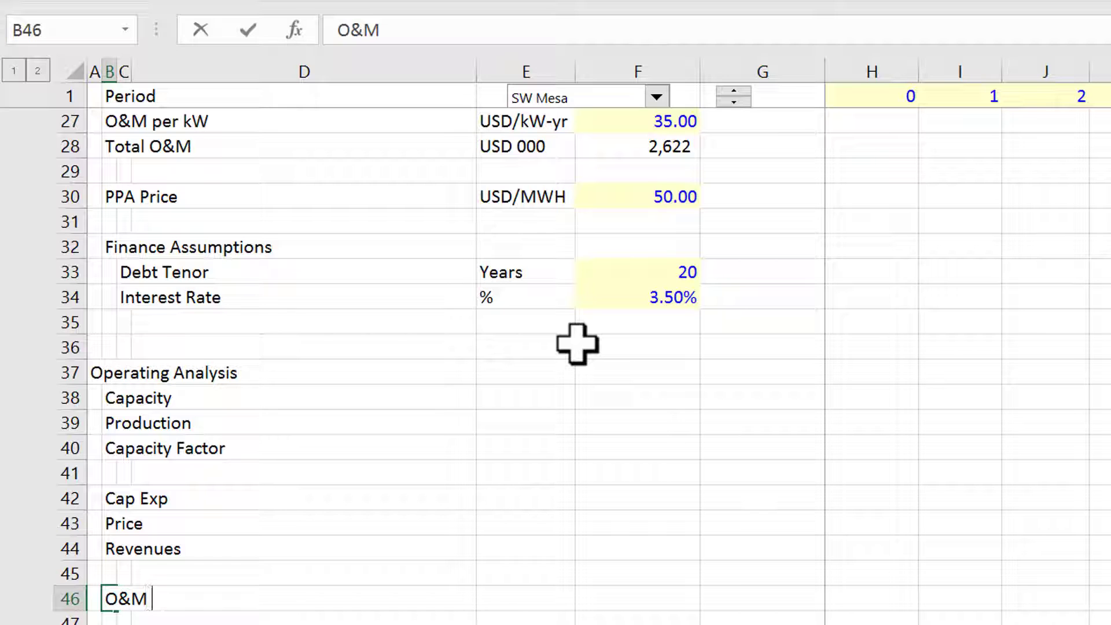
pyautogui.write(' per kW')
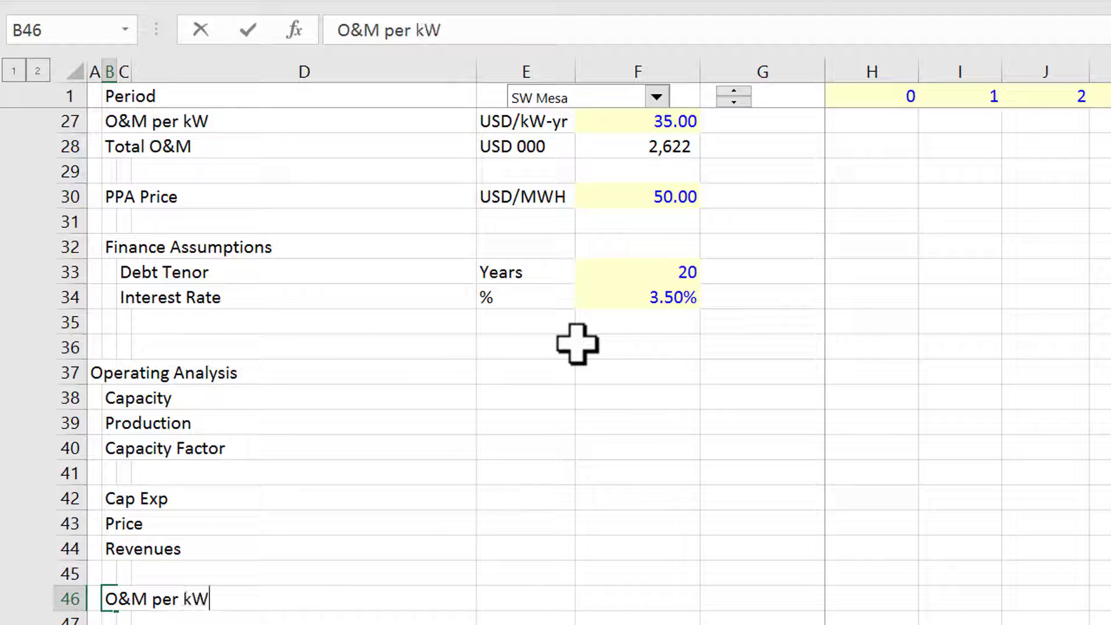
pyautogui.write('-yr')
pyautogui.press('Return')
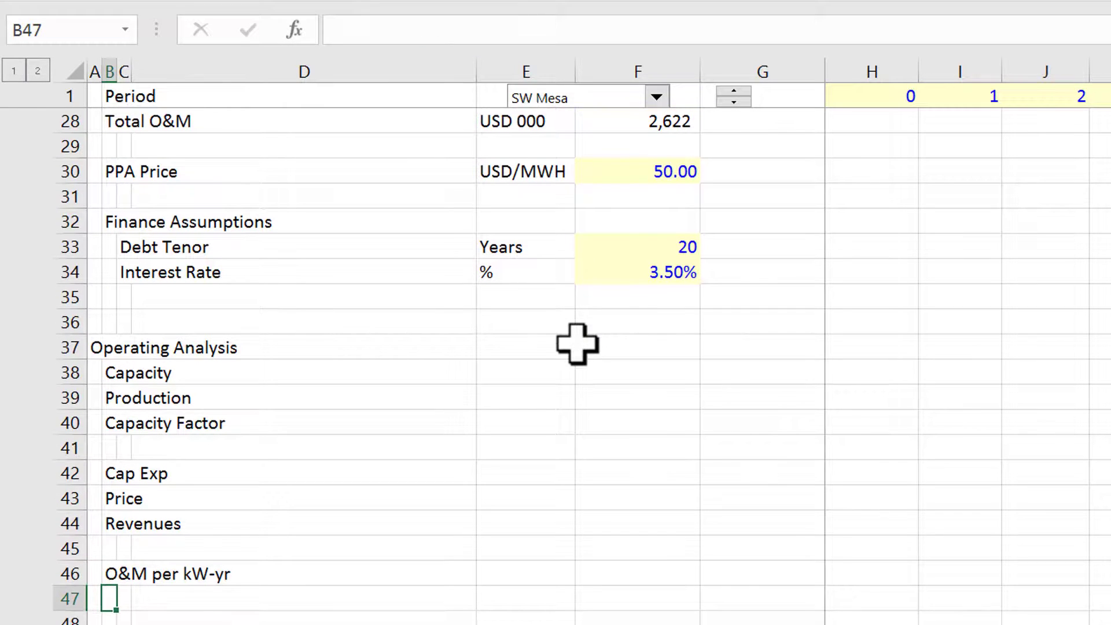
pyautogui.write('O&M')
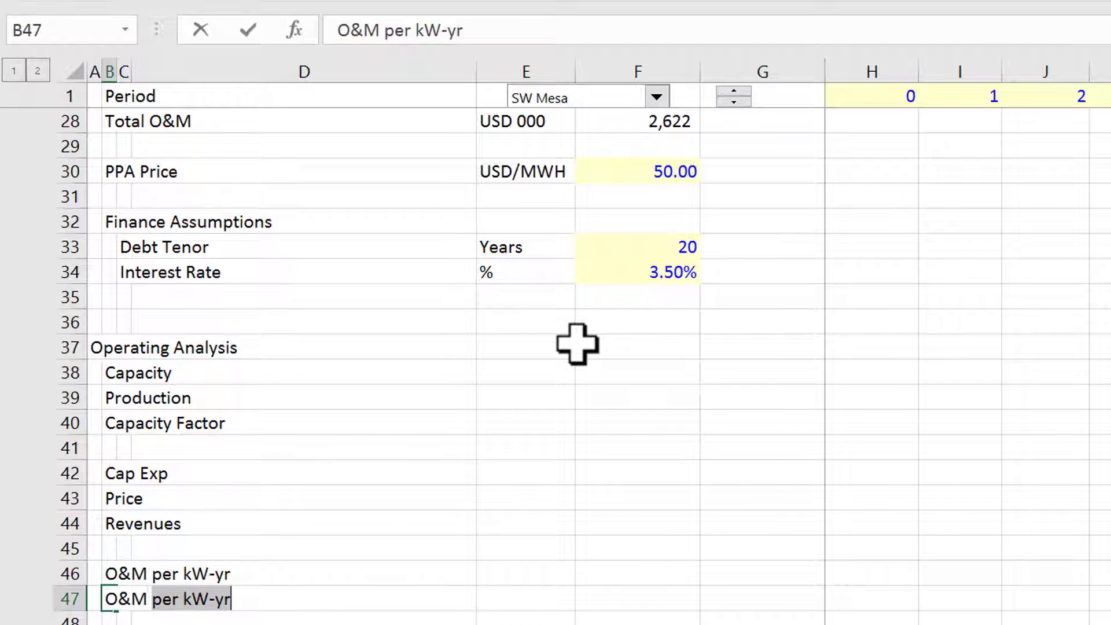
pyautogui.write(' Expenses')
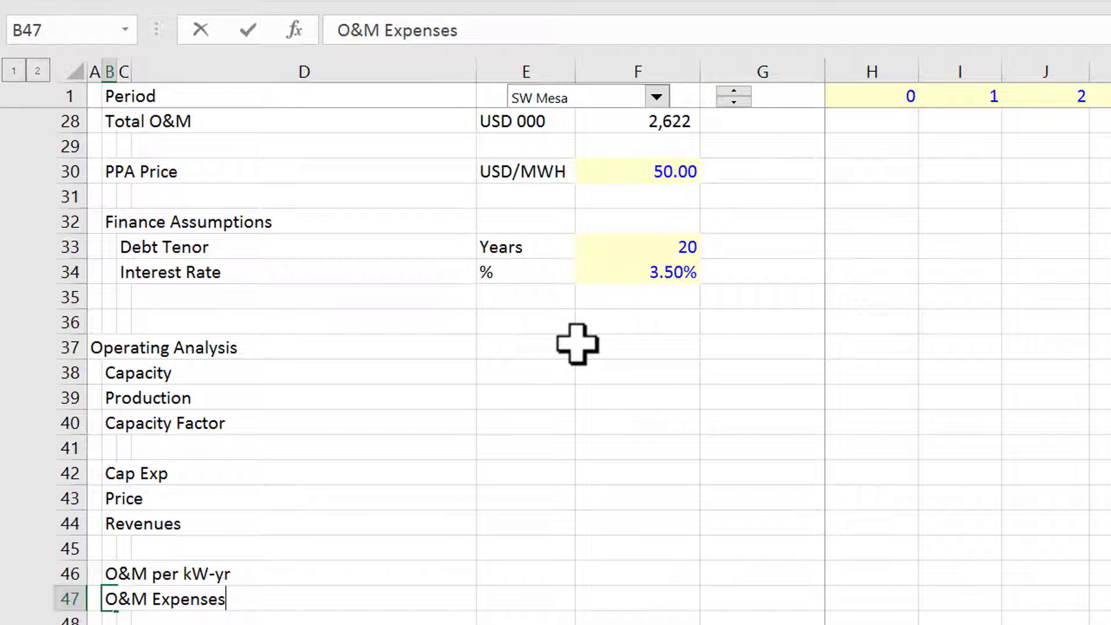
pyautogui.press('Return')
# Add the label EBITDA in cell B49, one blank row below O&M Expenses
pyautogui.press('Return')
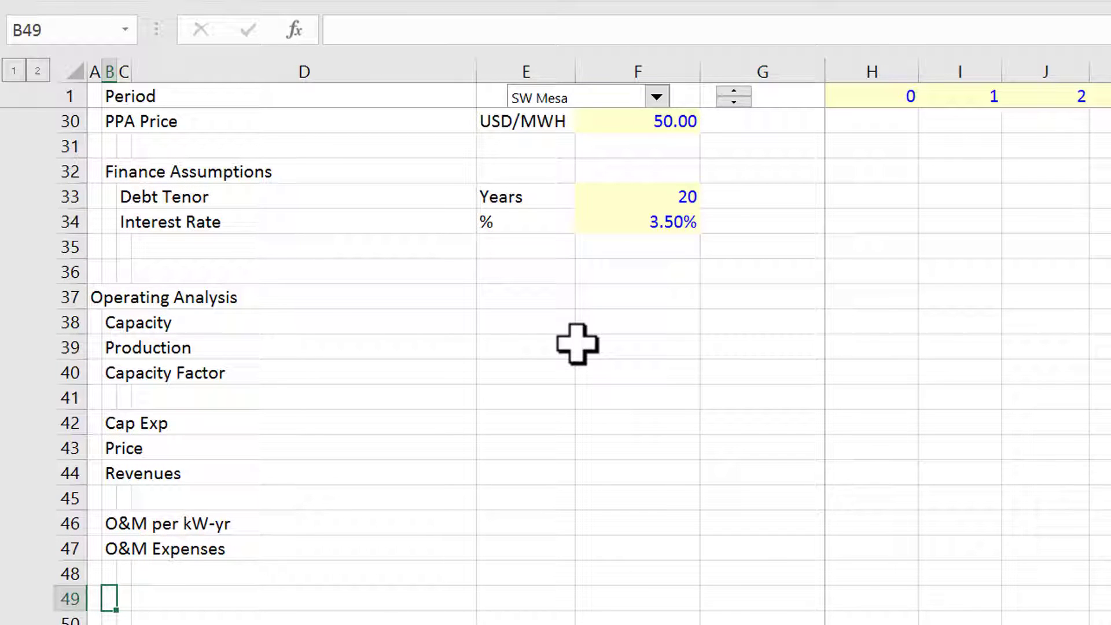
pyautogui.write('EBITDA')
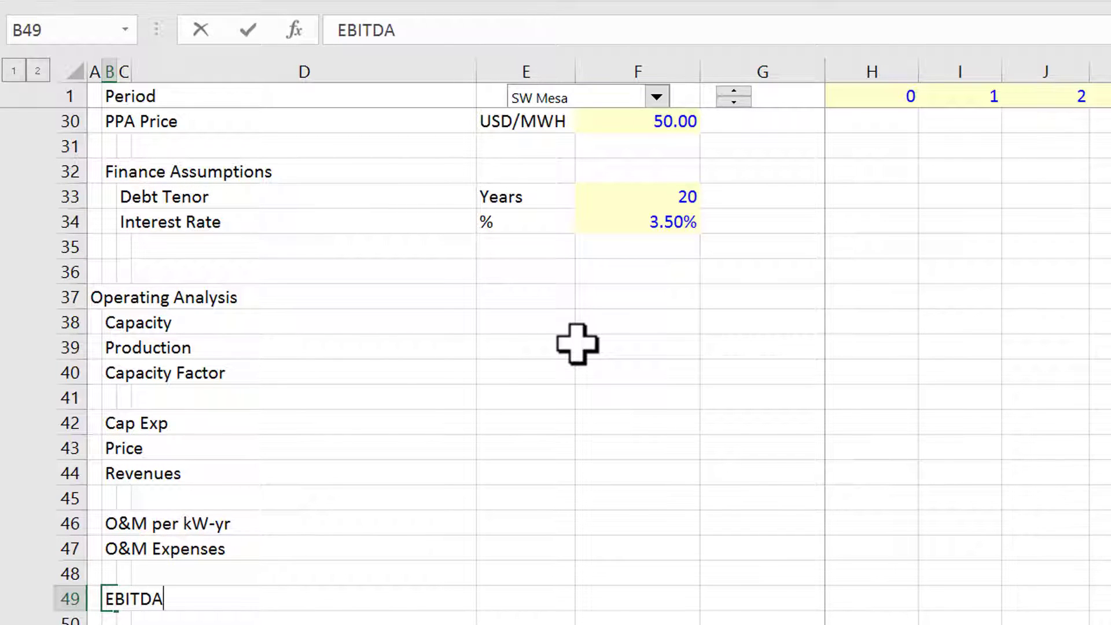
pyautogui.press('Return')
pyautogui.write('Ca')
pyautogui.press('BackSpace')
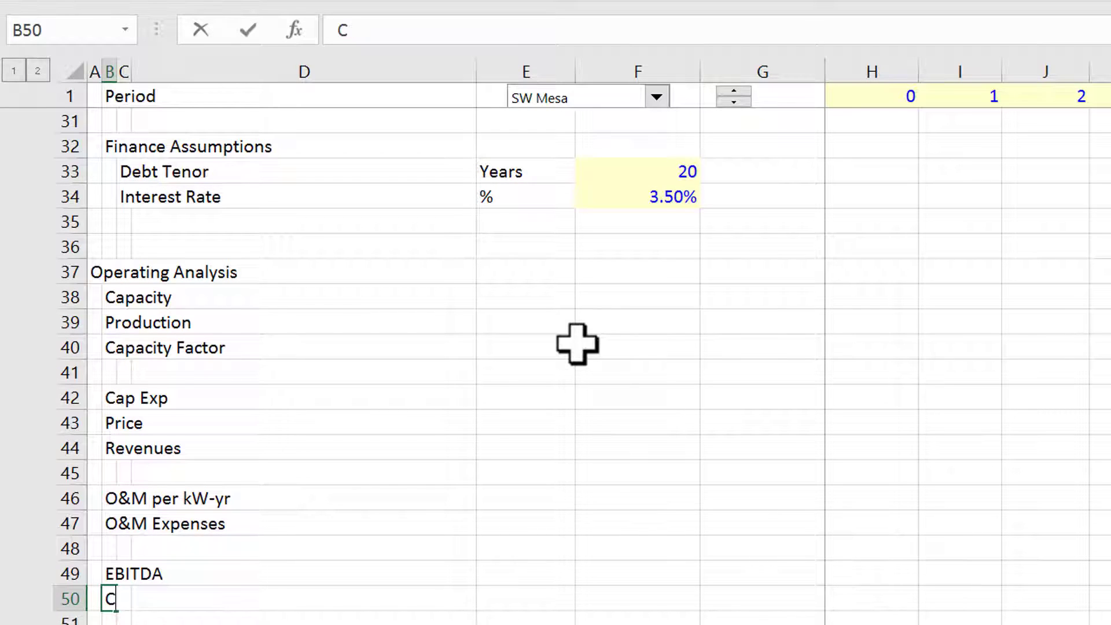
# Add the section heading Debt Sizing in cell A51, leaving row 50 blank below EBITDA
pyautogui.press('Return')
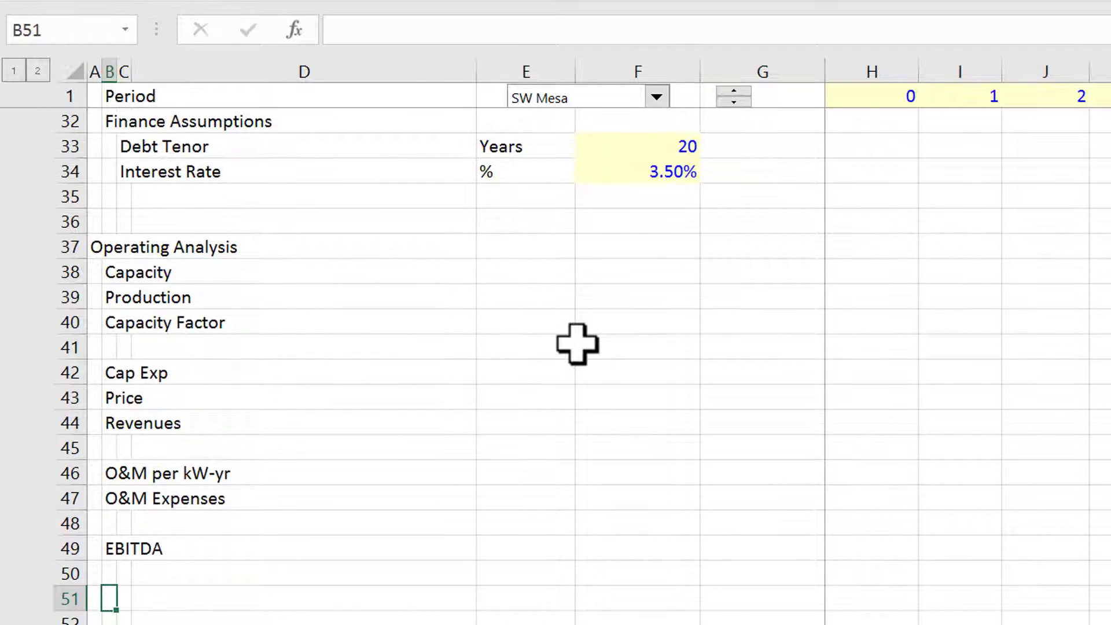
pyautogui.press('Left')
pyautogui.write('Debt S')
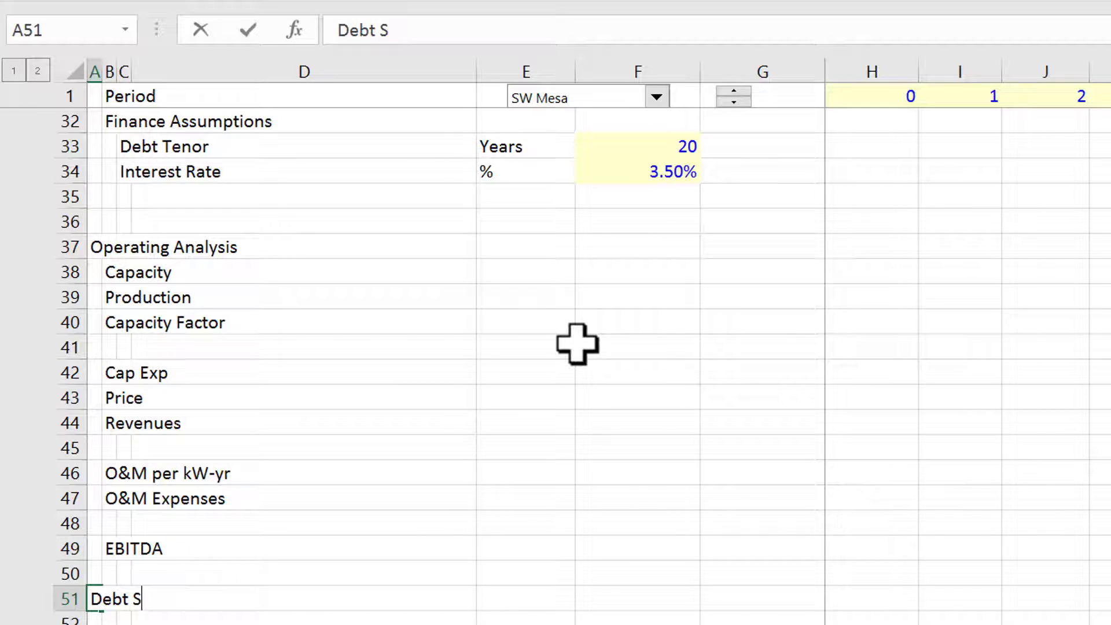
pyautogui.write('zizing')
pyautogui.press('Return')
pyautogui.press('Return')
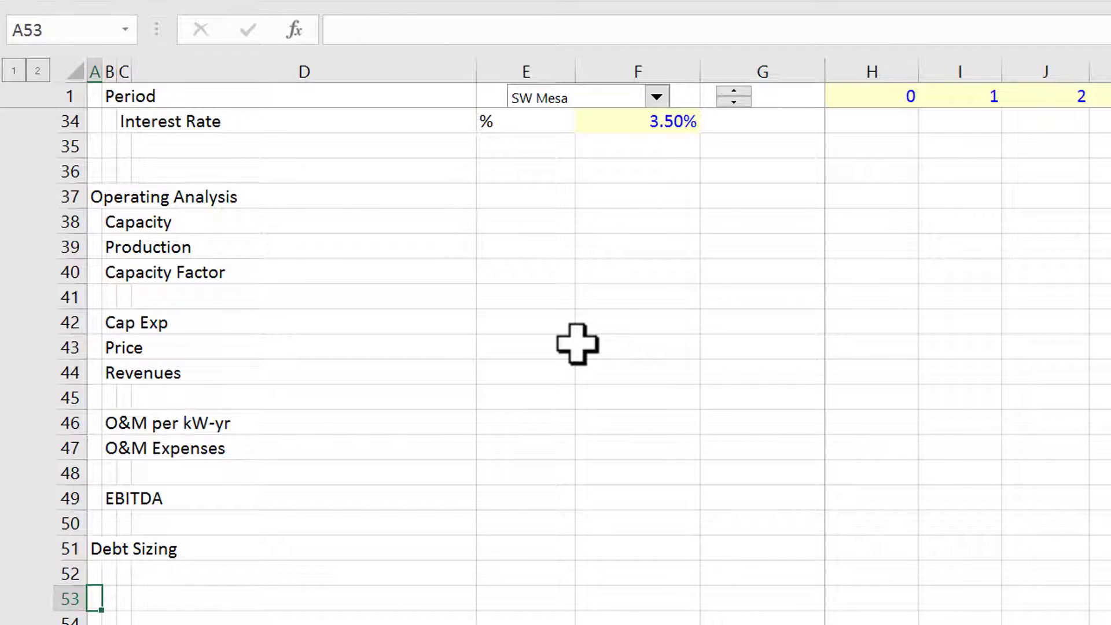
# Review the Operating Analysis labels from EBITDA up to the blank row below Capacity Factor
pyautogui.press('Up')
pyautogui.press('Right')
pyautogui.press('Up')
pyautogui.press('Up')
pyautogui.press('Up')
pyautogui.press('Up')
pyautogui.press('Up')
pyautogui.press('Up')
pyautogui.press('Up')
pyautogui.press('Up')
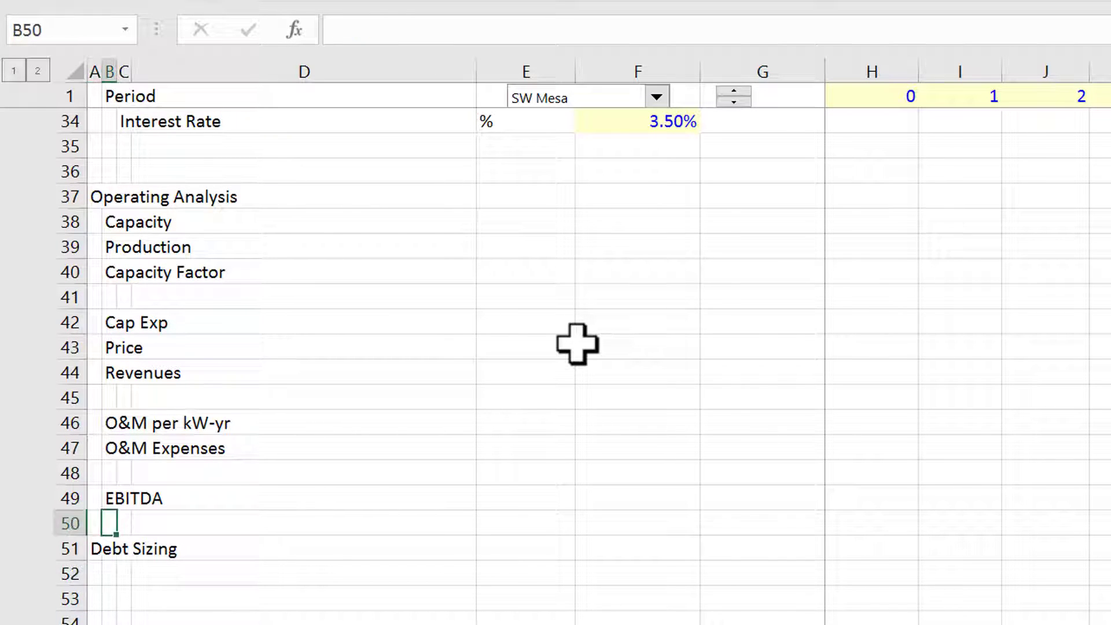
pyautogui.press('Up')
pyautogui.press('Up')
pyautogui.press('Up')
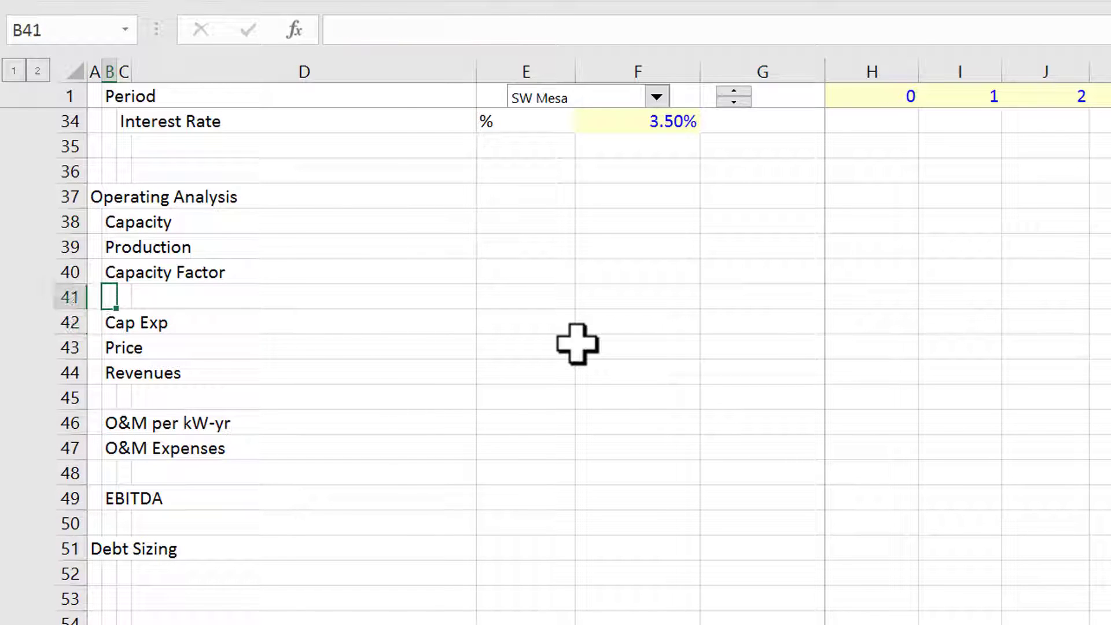
# Change the EBITDA label in cell B49 to EBITDA - P50
pyautogui.press('Down')
pyautogui.press('Down')
pyautogui.press('Down')
pyautogui.press('Down')
pyautogui.press('Down')
pyautogui.press('Down')
pyautogui.press('Down')
pyautogui.press('Down')
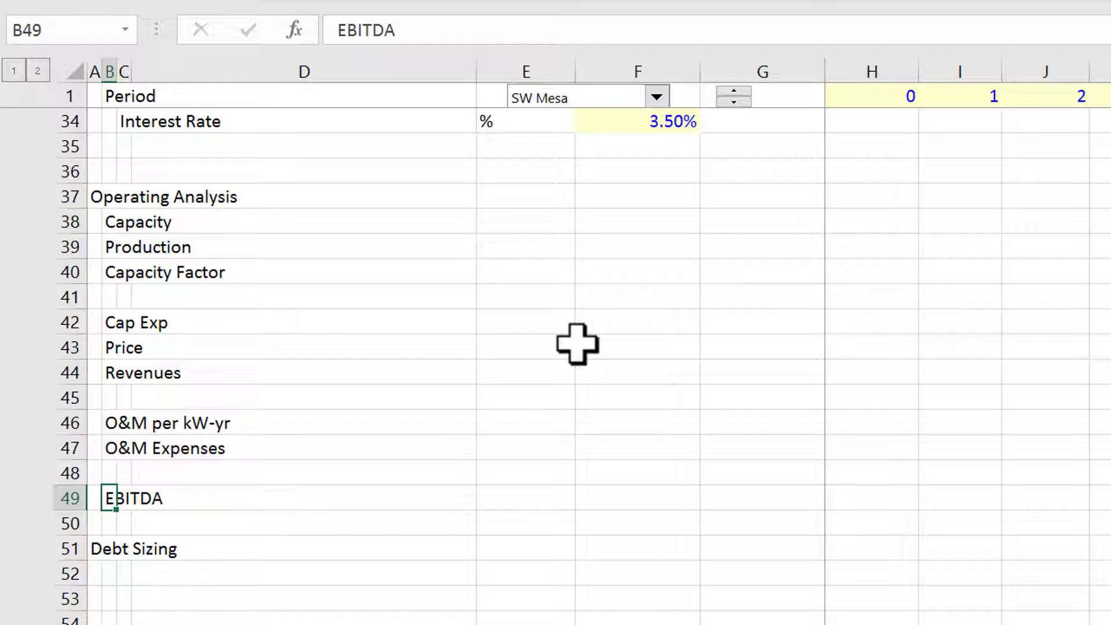
pyautogui.press('F2')
pyautogui.write('- P90')
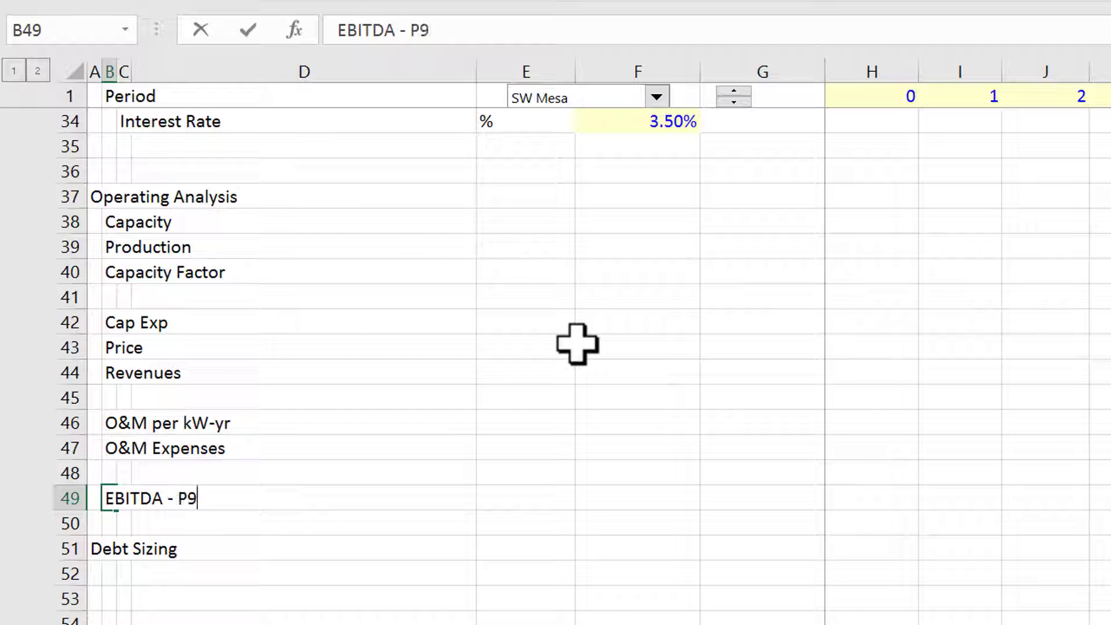
pyautogui.press('BackSpace')
pyautogui.press('BackSpace')
pyautogui.write('50')
pyautogui.press('Return')
# Insert two blank rows directly below the EBITDA - P50 row, above the Debt Sizing heading
pyautogui.hotkey('shift', 'space')
pyautogui.hotkey('ctrl', 'shift', '+')
pyautogui.hotkey('ctrl', 'shift', '+')
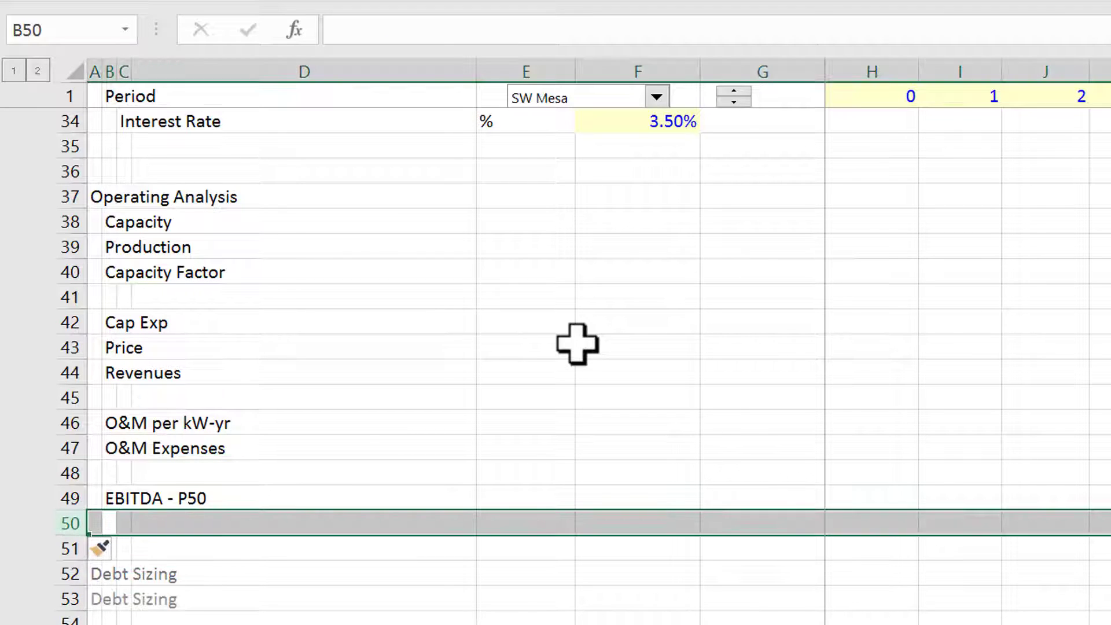
pyautogui.press('Right')
pyautogui.press('Left')
# Add the label EBITDA - P90 1 year in cell B50
pyautogui.write('EBITDA')
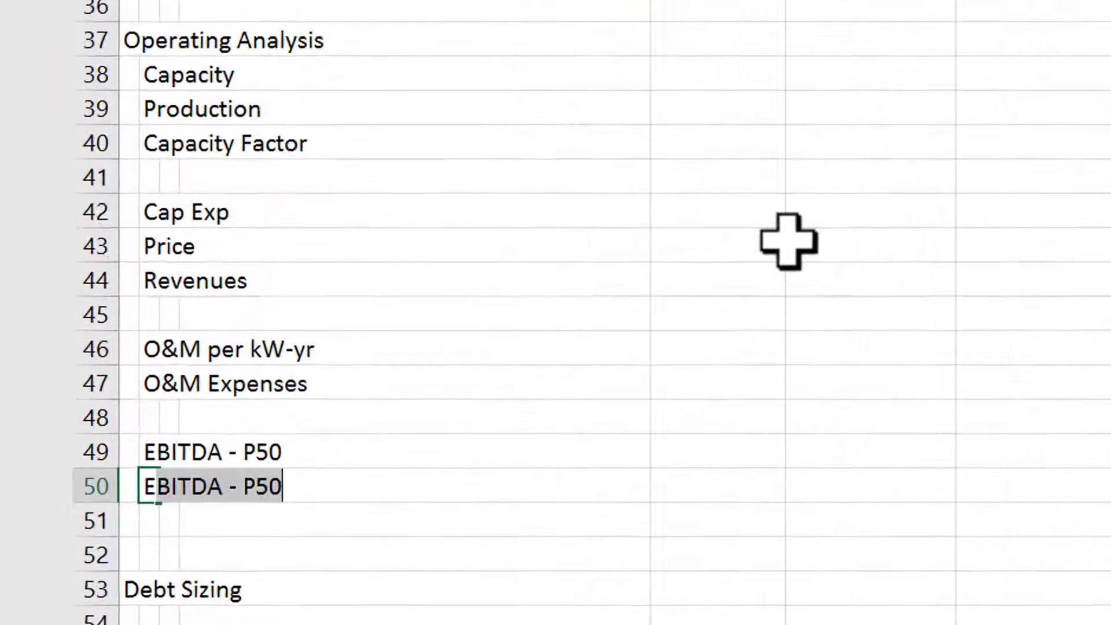
pyautogui.press('BackSpace')
pyautogui.write('- ')
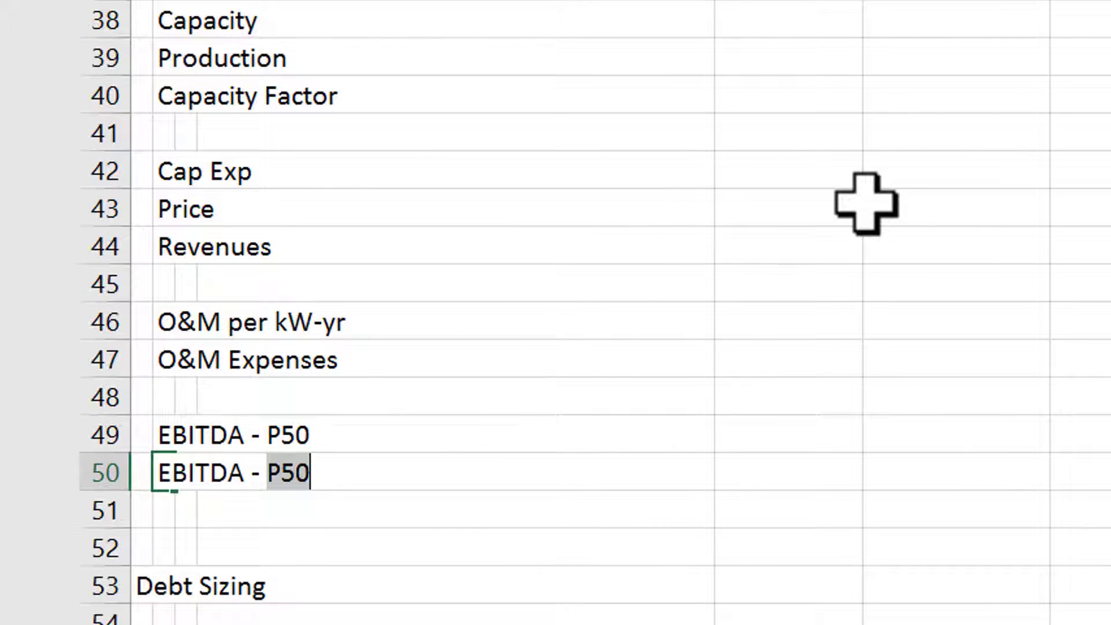
pyautogui.write('P90 ')
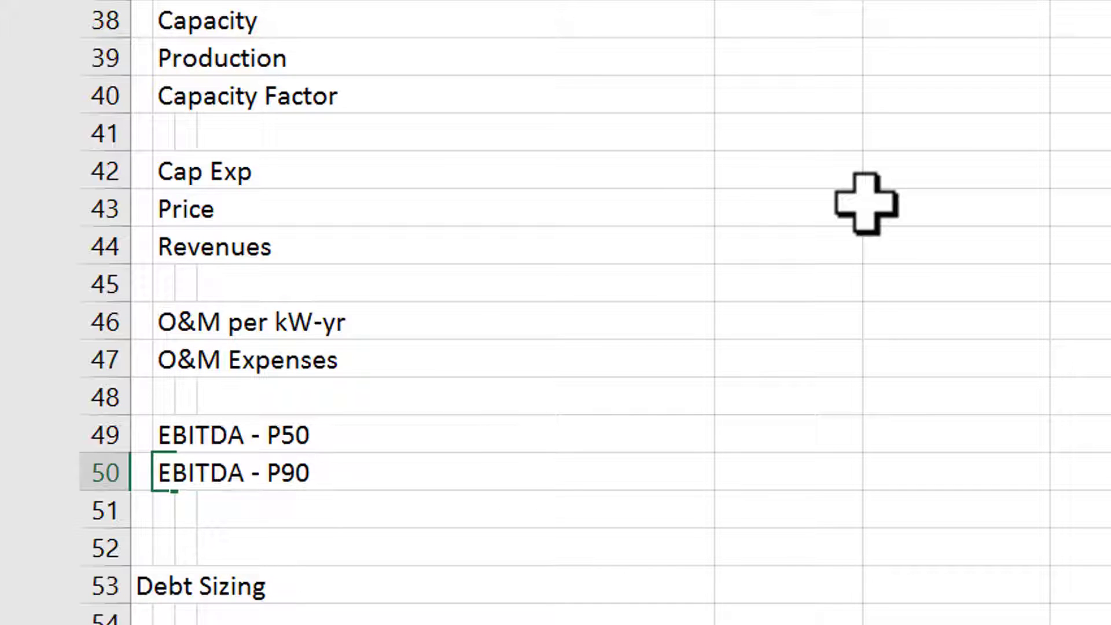
pyautogui.write('1 year')
pyautogui.press('Return')
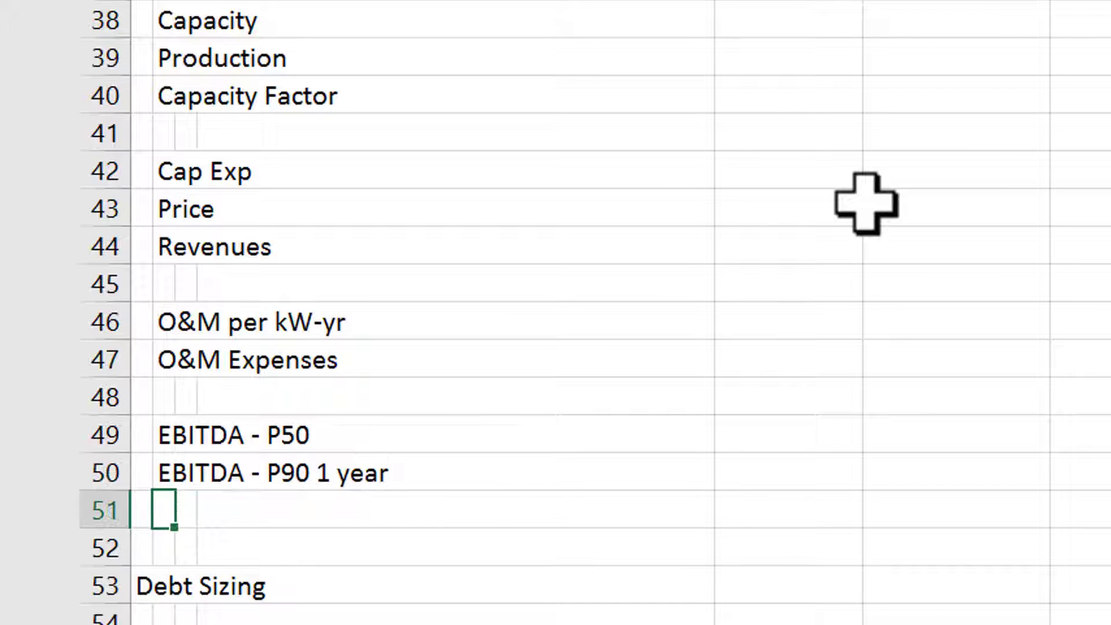
# Copy the P90 label down to cell B51 and change the copy to EBITDA - P99 1 year
pyautogui.hotkey('shift', 'Up')
pyautogui.hotkey('ctrl', 'd')
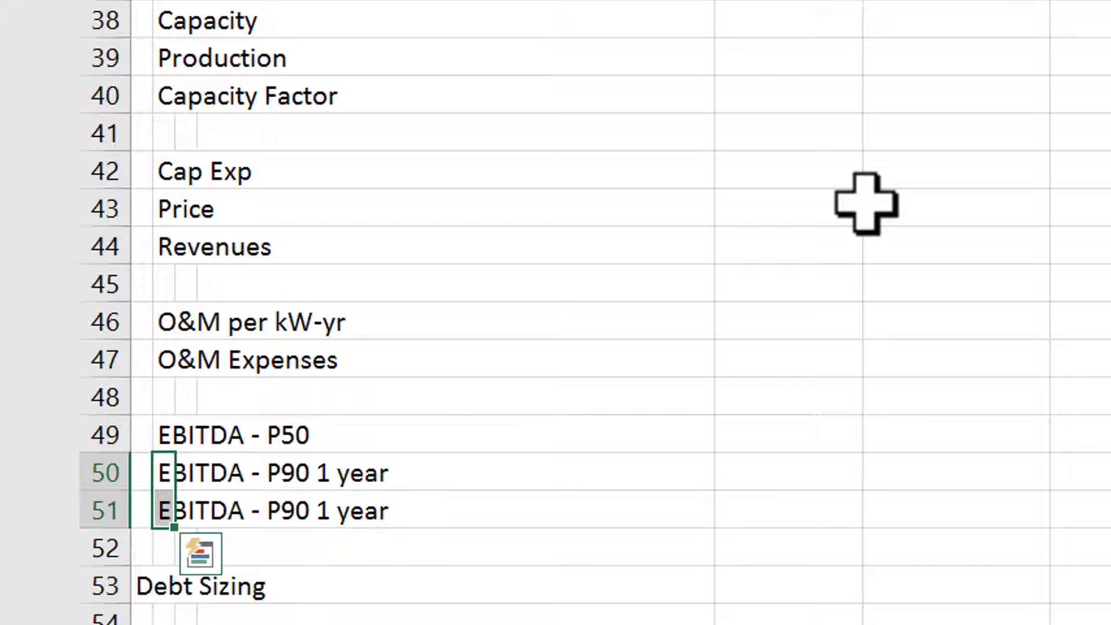
pyautogui.hotkey('shift', 'Down')
pyautogui.press('F2')
pyautogui.press('BackSpace')
pyautogui.press('BackSpace')
pyautogui.press('BackSpace')
pyautogui.press('BackSpace')
pyautogui.press('BackSpace')
pyautogui.press('BackSpace')
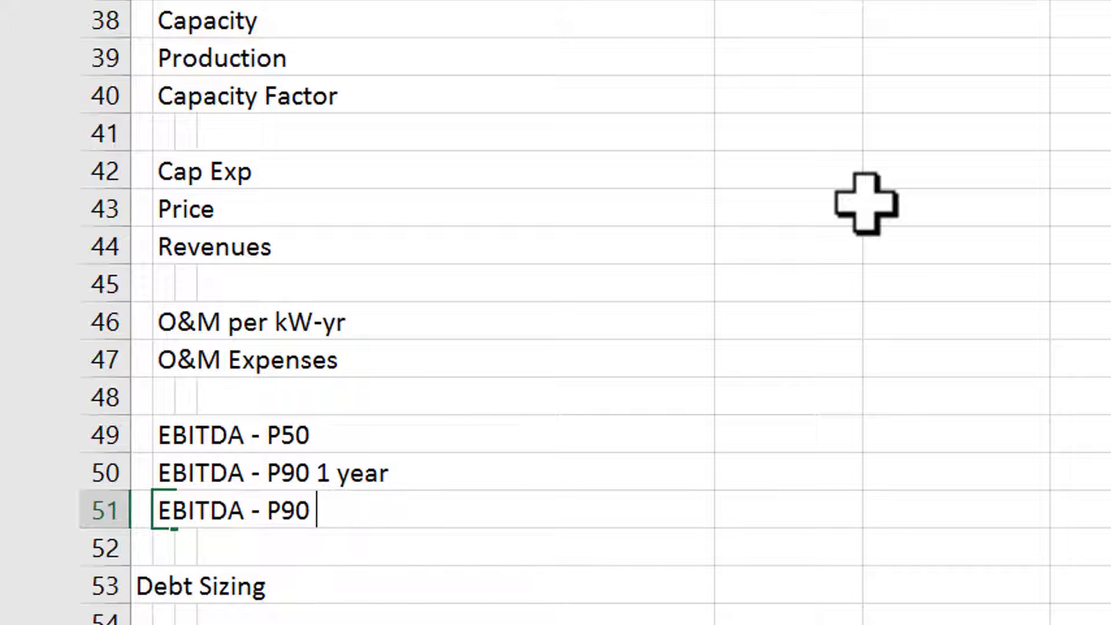
pyautogui.press('BackSpace')
pyautogui.press('BackSpace')
pyautogui.write('9')
pyautogui.write(' 10')
pyautogui.press('BackSpace')
pyautogui.write('1')
pyautogui.press('BackSpace')
pyautogui.write('year')
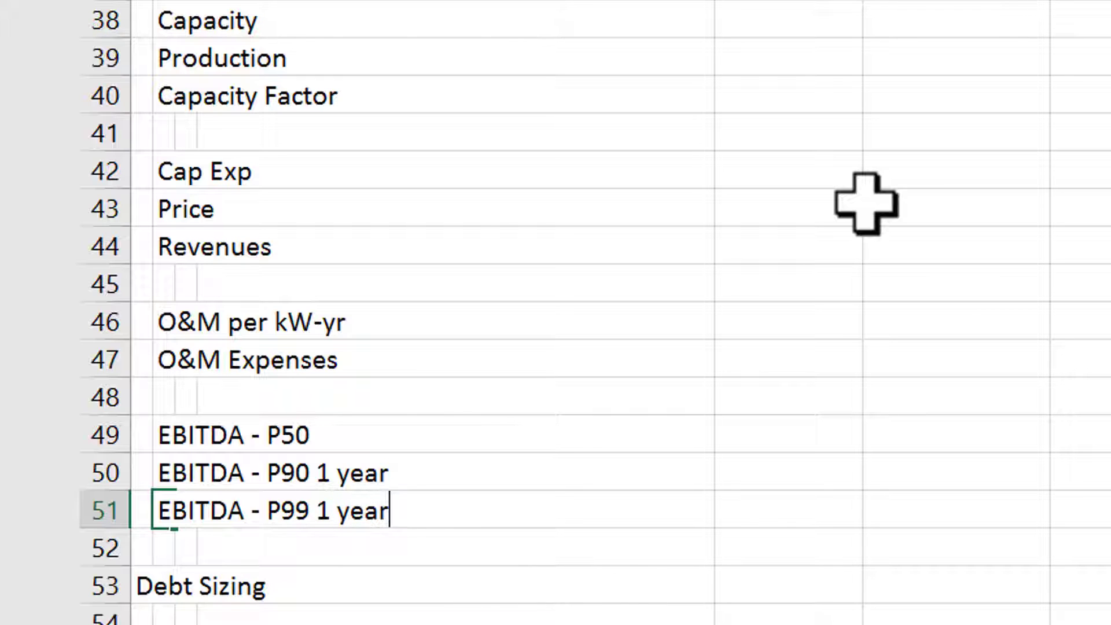
pyautogui.press('Return')
# Change the label in cell B50 to EBITDA - P90 10 year
pyautogui.press('Up')
pyautogui.press('Up')
pyautogui.press('F2')
pyautogui.press('Left')
pyautogui.press('Left')
pyautogui.press('Left')
pyautogui.press('Left')
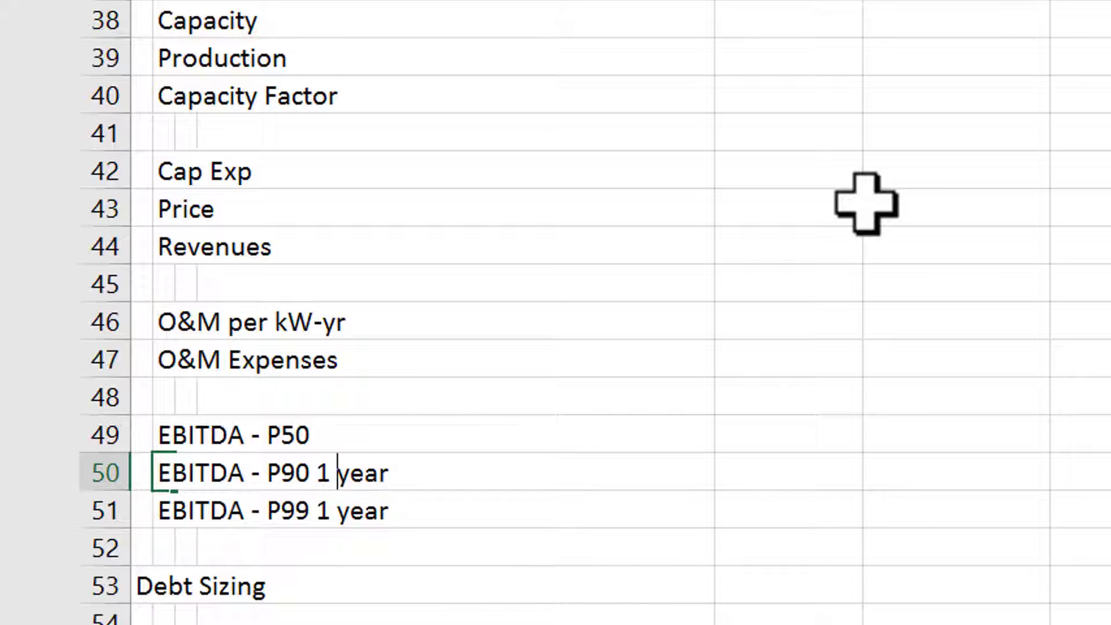
pyautogui.write('0')
pyautogui.press('Return')
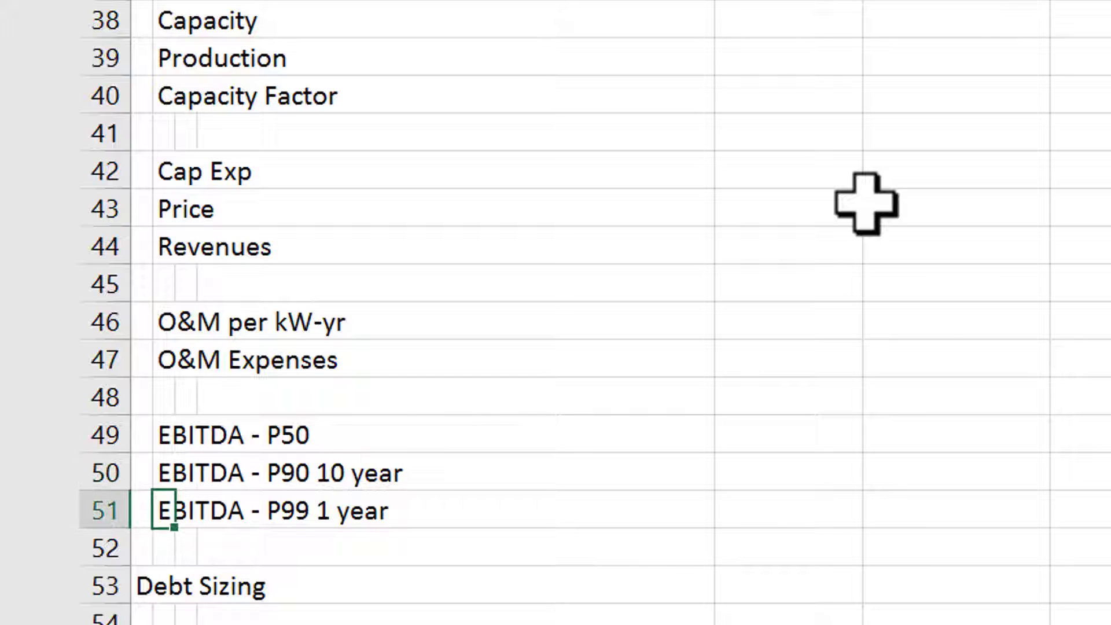
pyautogui.press('Up')
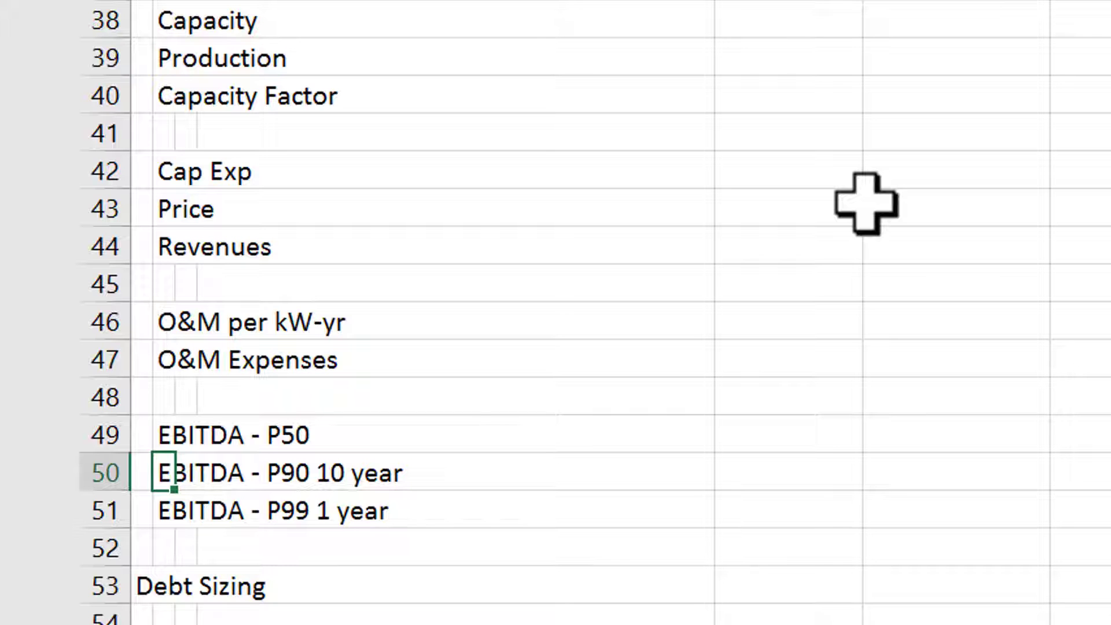
pyautogui.press('Down')
pyautogui.press('Up')
pyautogui.press('Down')
pyautogui.press('Up')
pyautogui.press('Down')
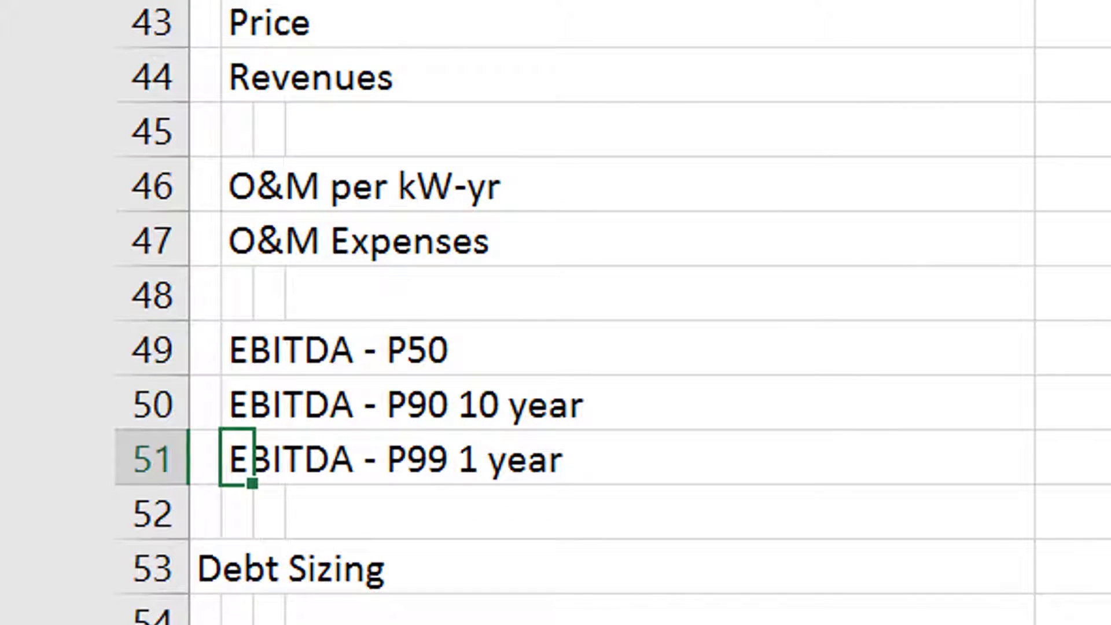
pyautogui.press('Up')
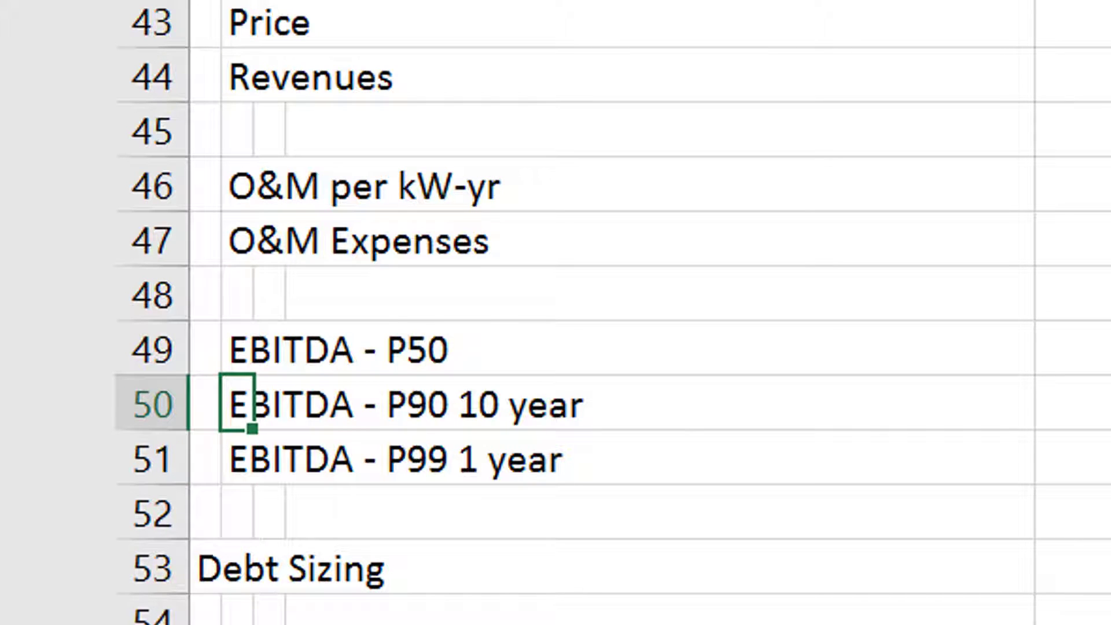
pyautogui.press('Down')
pyautogui.press('Down')
pyautogui.press('Down')
pyautogui.press('Down')
pyautogui.press('Down')
pyautogui.press('Down')
pyautogui.press('Up')
pyautogui.press('Up')
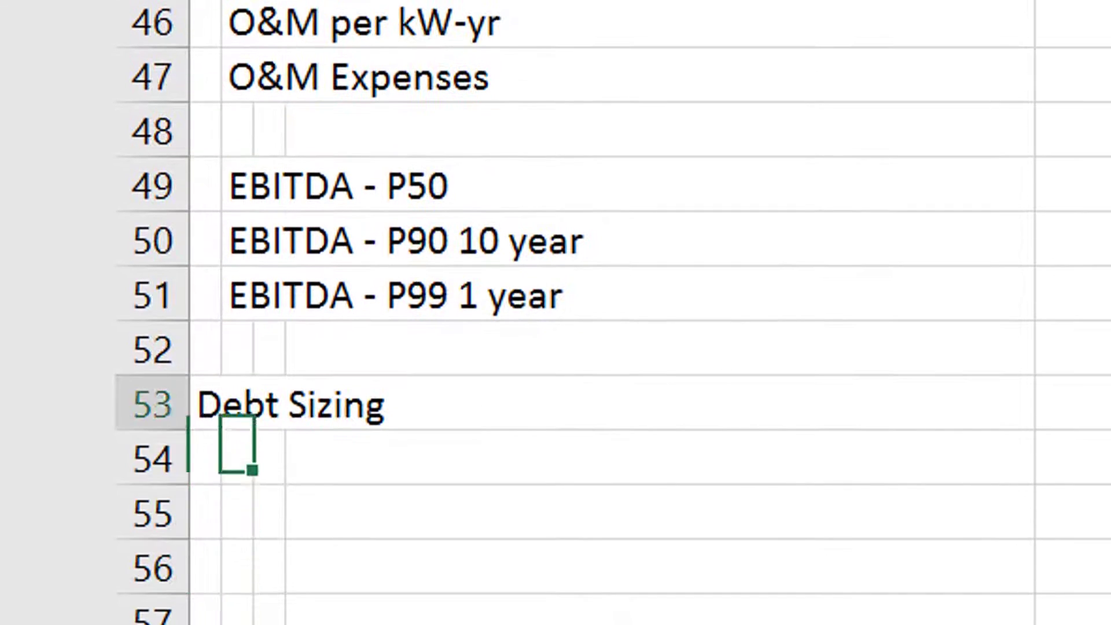
pyautogui.press('Up')
pyautogui.press('Up')
pyautogui.press('Up')
pyautogui.press('Up')
pyautogui.press('Up')
# Add the subheading P50 in cell B54, directly below the Debt Sizing heading
pyautogui.press('Down')
pyautogui.press('Down')
pyautogui.press('Down')
pyautogui.press('Down')
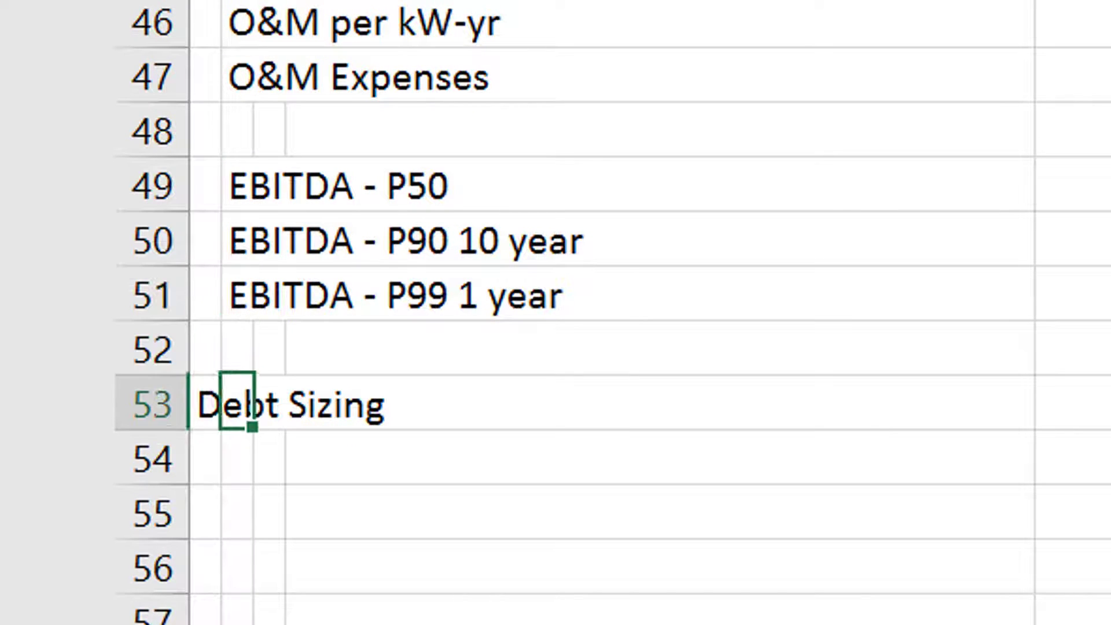
pyautogui.press('Down')
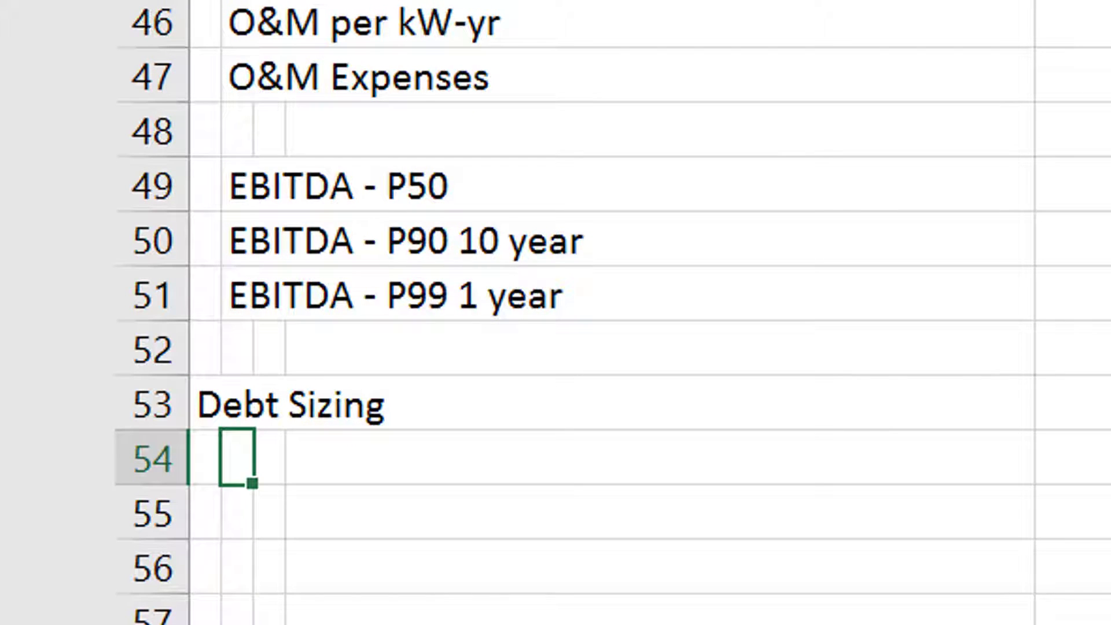
pyautogui.write('P')
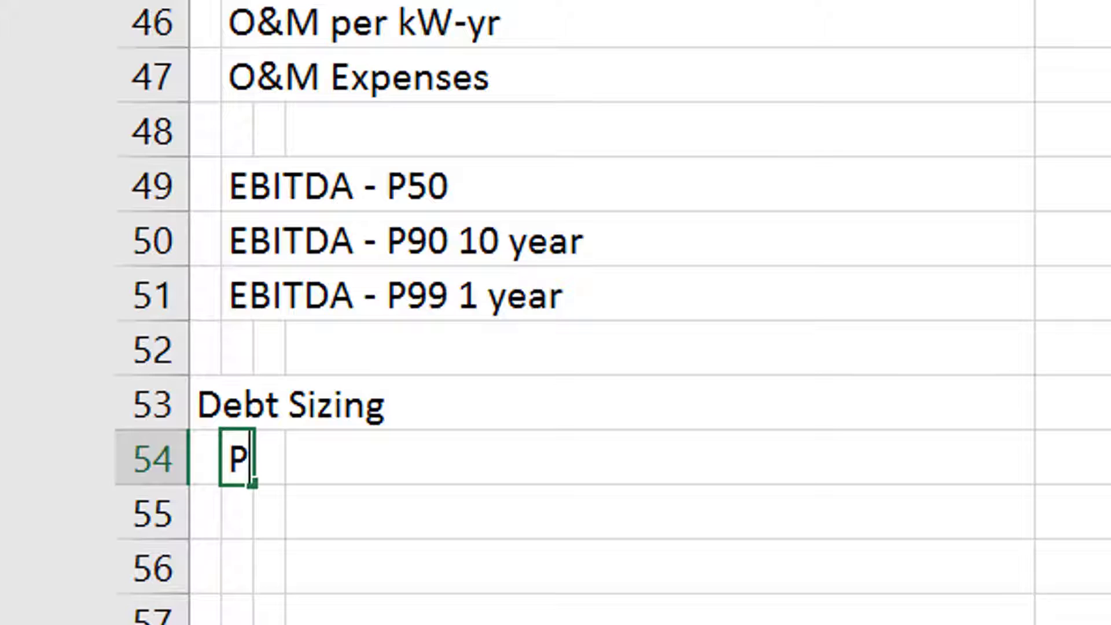
pyautogui.write('50')
pyautogui.press('Return')
# Add the indented label CFADS - P50 in cell C55 under the P50 subheading
pyautogui.press('Right')
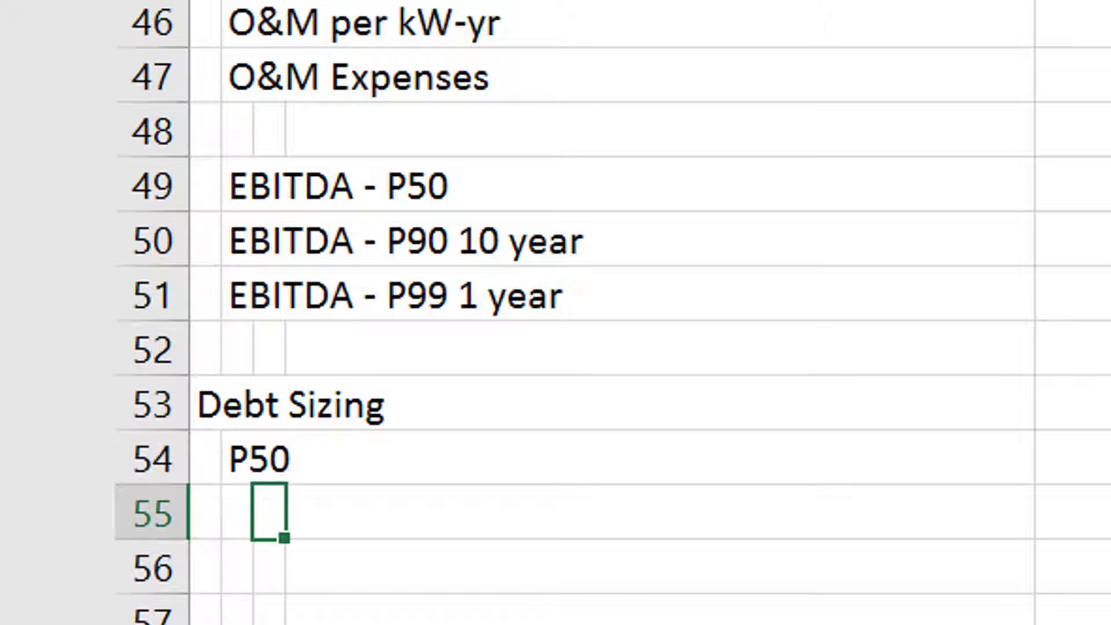
pyautogui.write('CFADd')
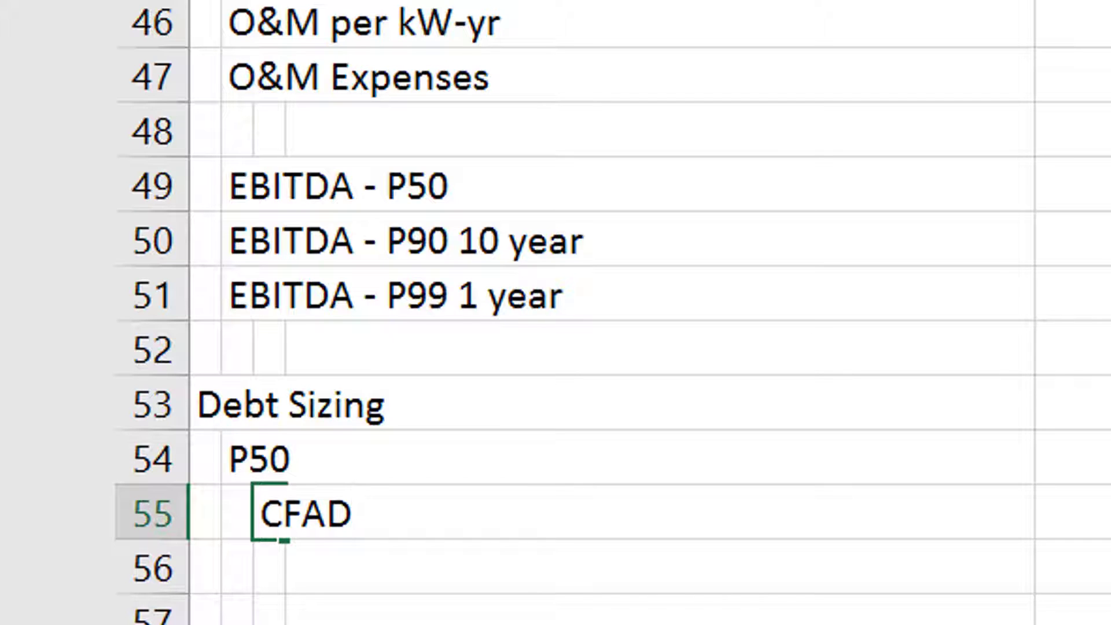
pyautogui.press('BackSpace')
pyautogui.press('BackSpace')
pyautogui.press('BackSpace')
pyautogui.press('BackSpace')
pyautogui.press('BackSpace')
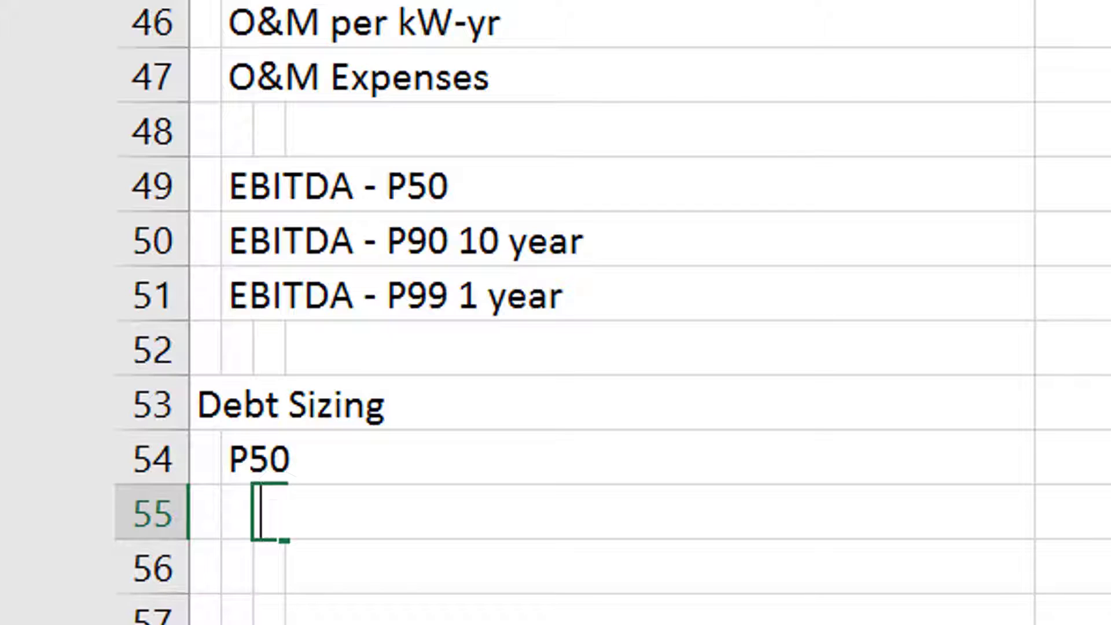
pyautogui.write('CFADS - P50')
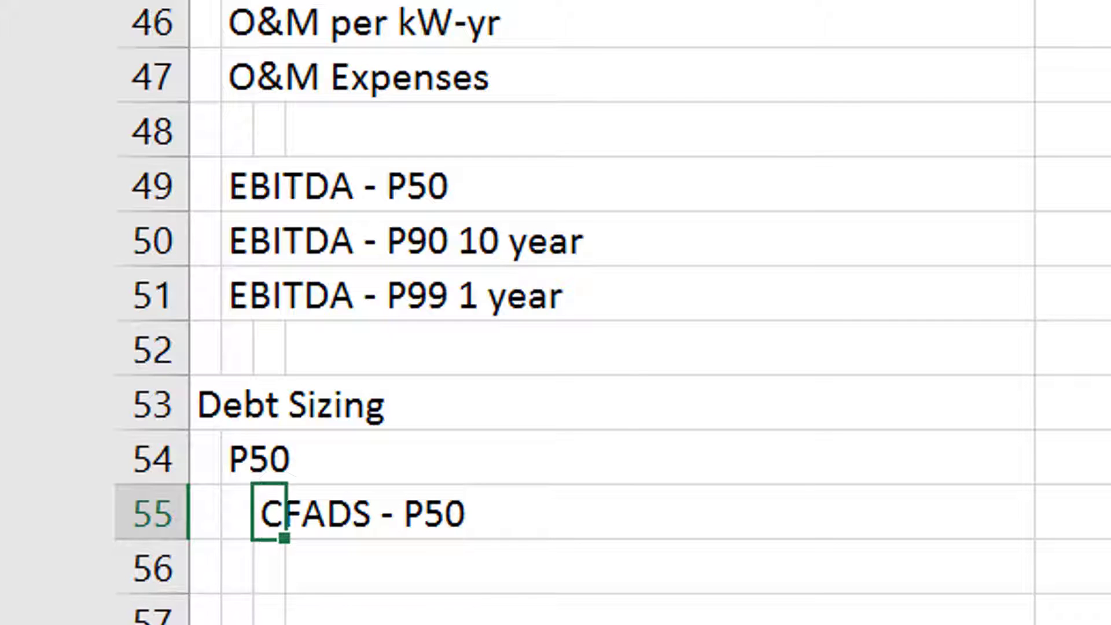
pyautogui.press('Return')
# Add the label Target Debt Service for P50 in cell C56, below CFADS - P50
pyautogui.write('T')
pyautogui.write('arg')
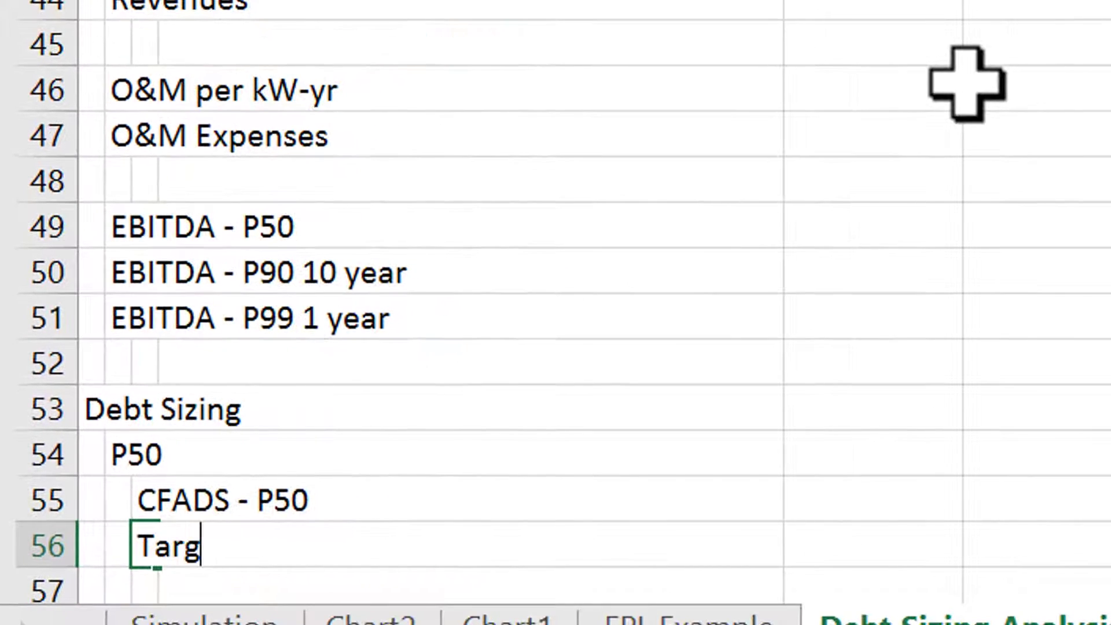
pyautogui.write('et Debt ')
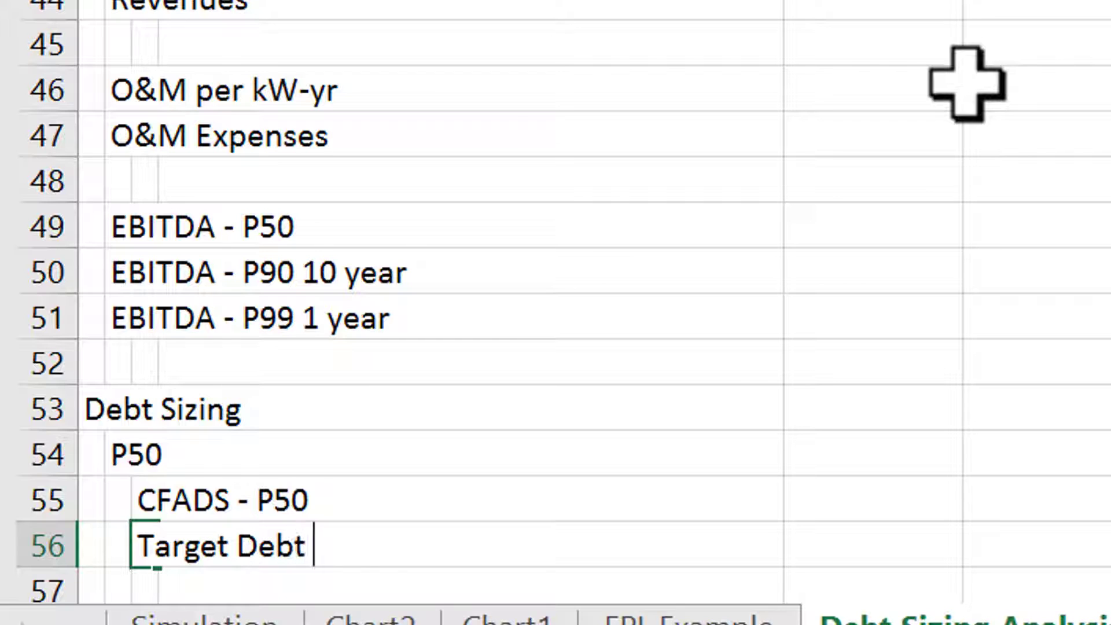
pyautogui.write('Service fro')
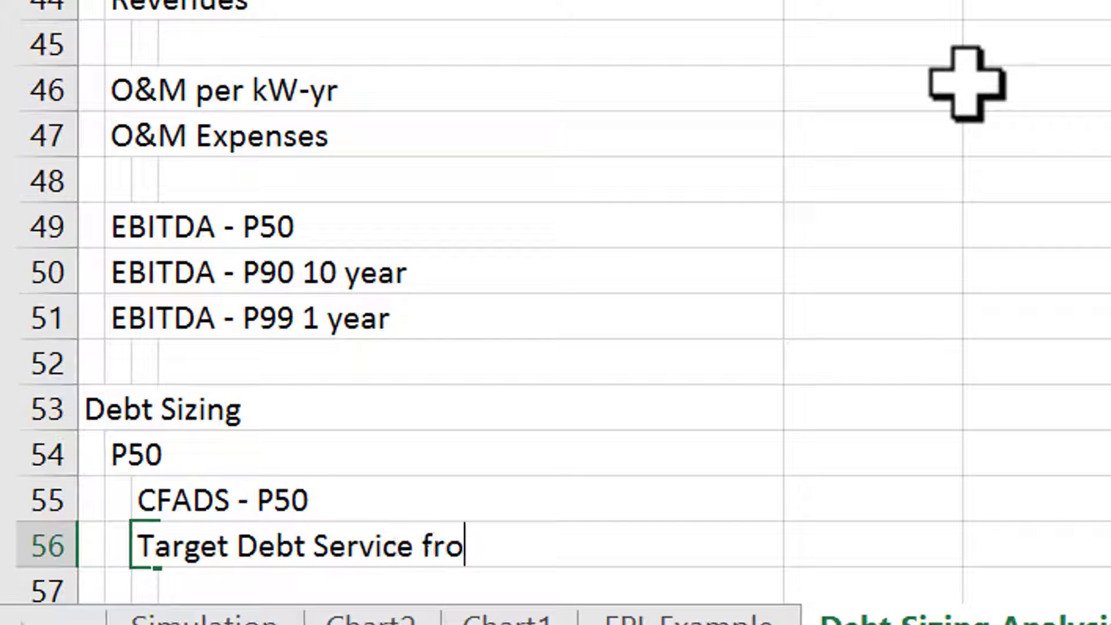
pyautogui.press('BackSpace')
pyautogui.press('BackSpace')
pyautogui.write('or P50')
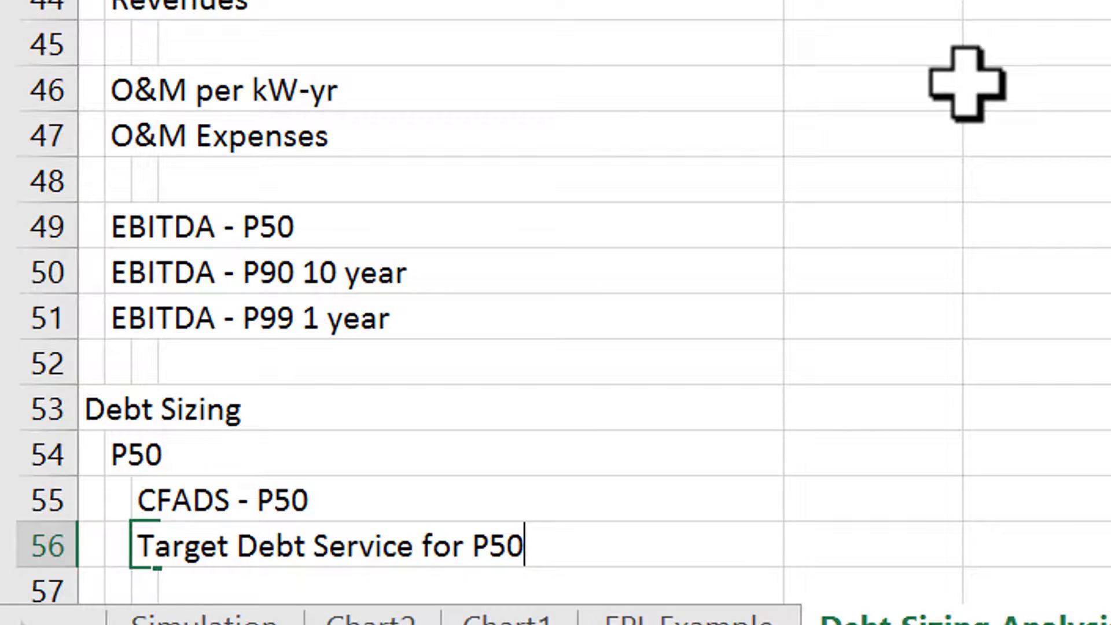
pyautogui.press('Return')
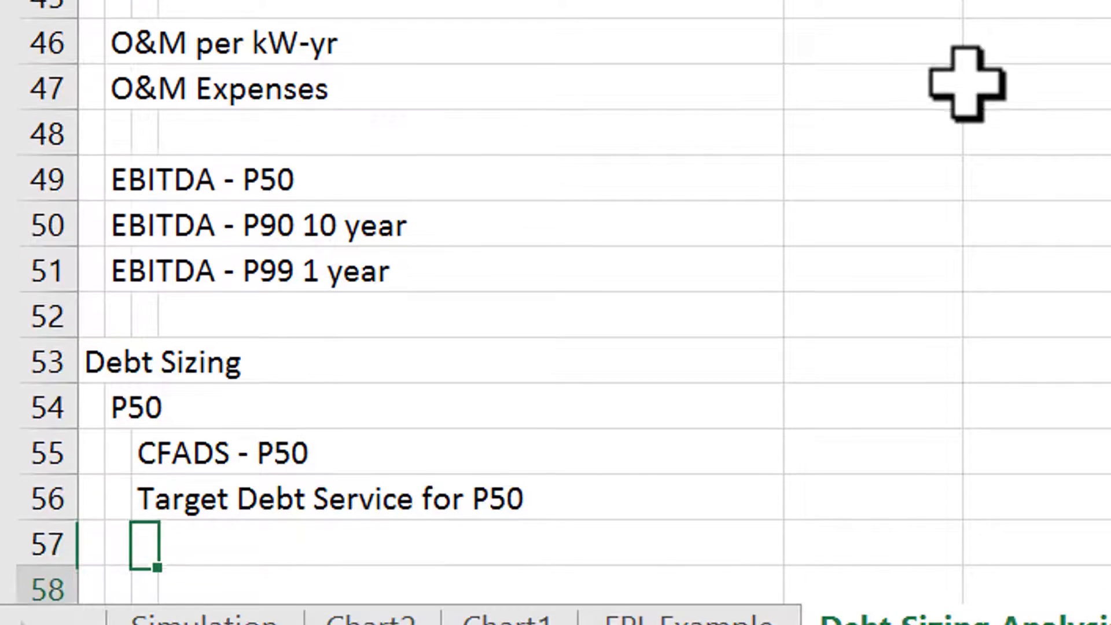
# Add the label NPV of Debt Service - Debt Amount in cell C57, below Target Debt Service for P50
pyautogui.scroll(-1, 967, 84)
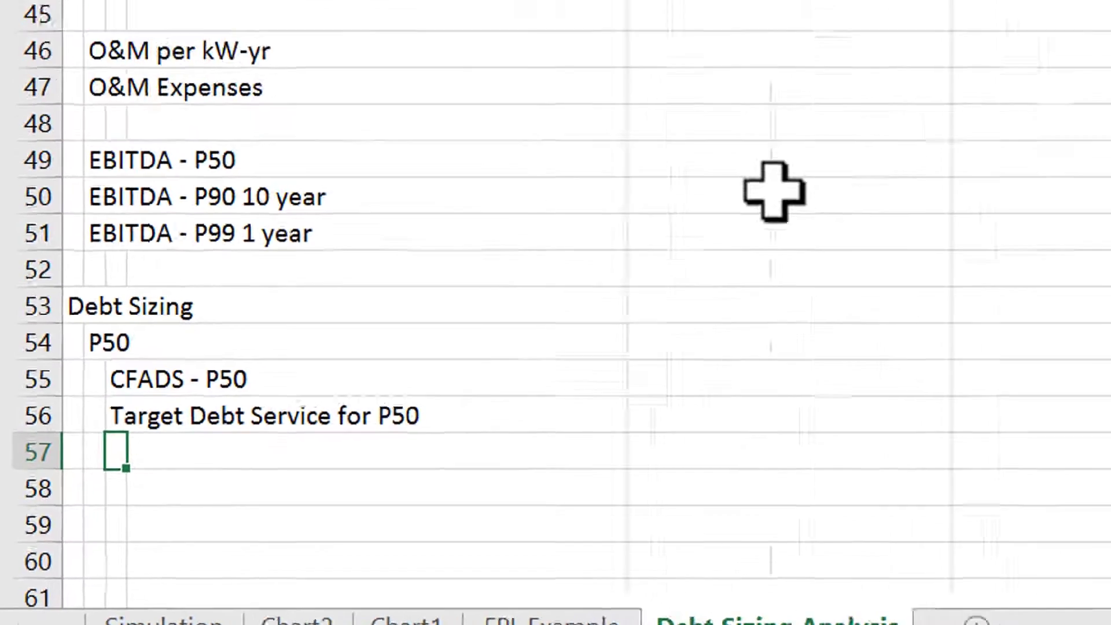
pyautogui.write('NP')
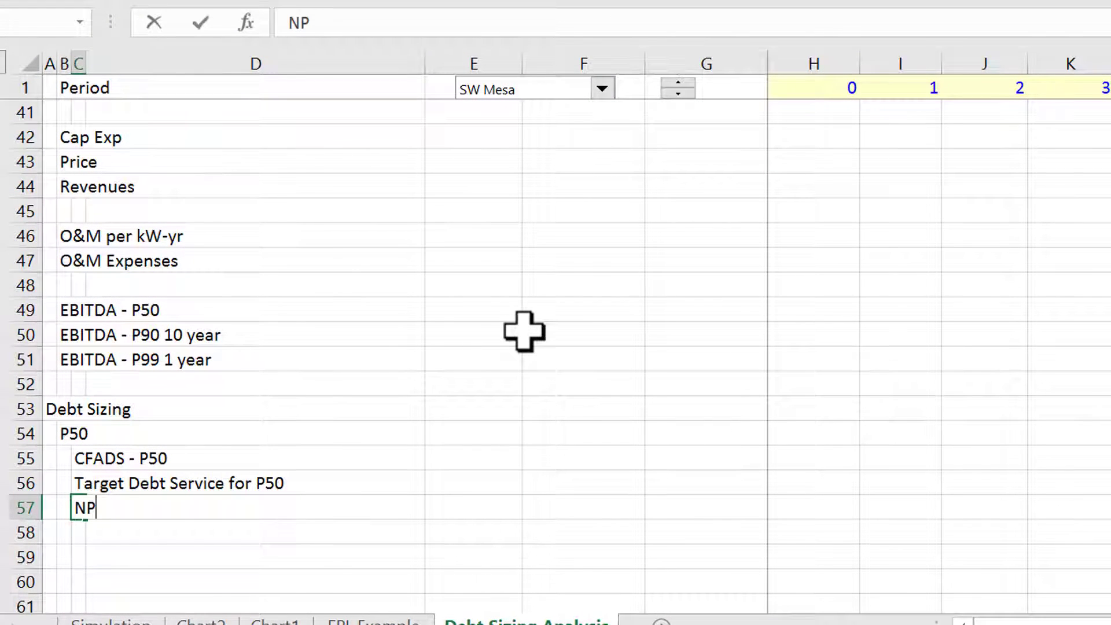
pyautogui.write('V of De')
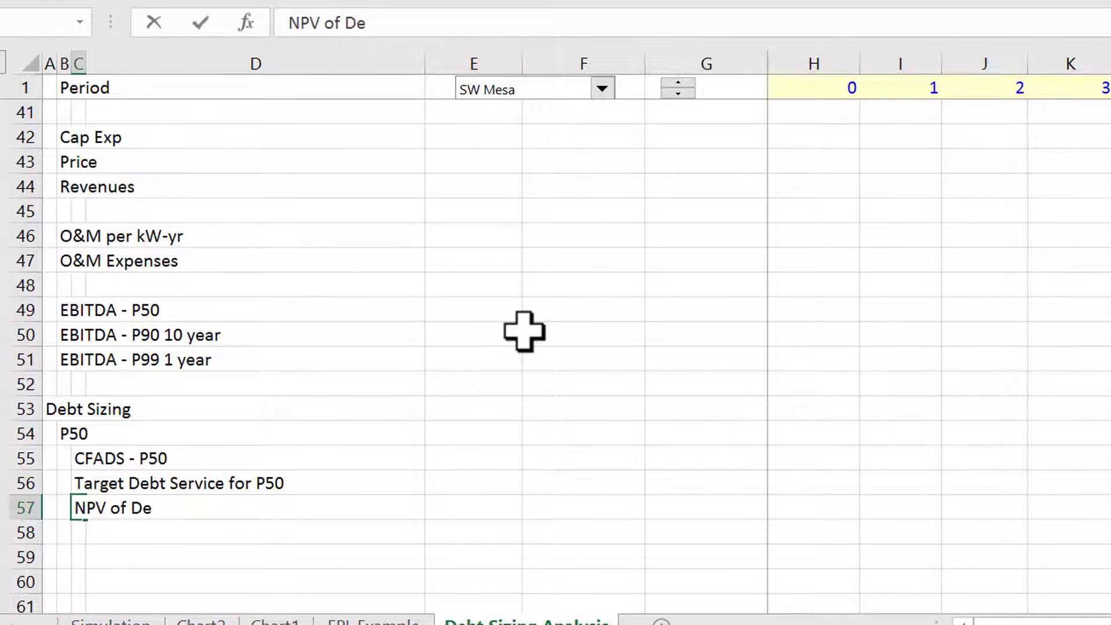
pyautogui.write('bt Service')
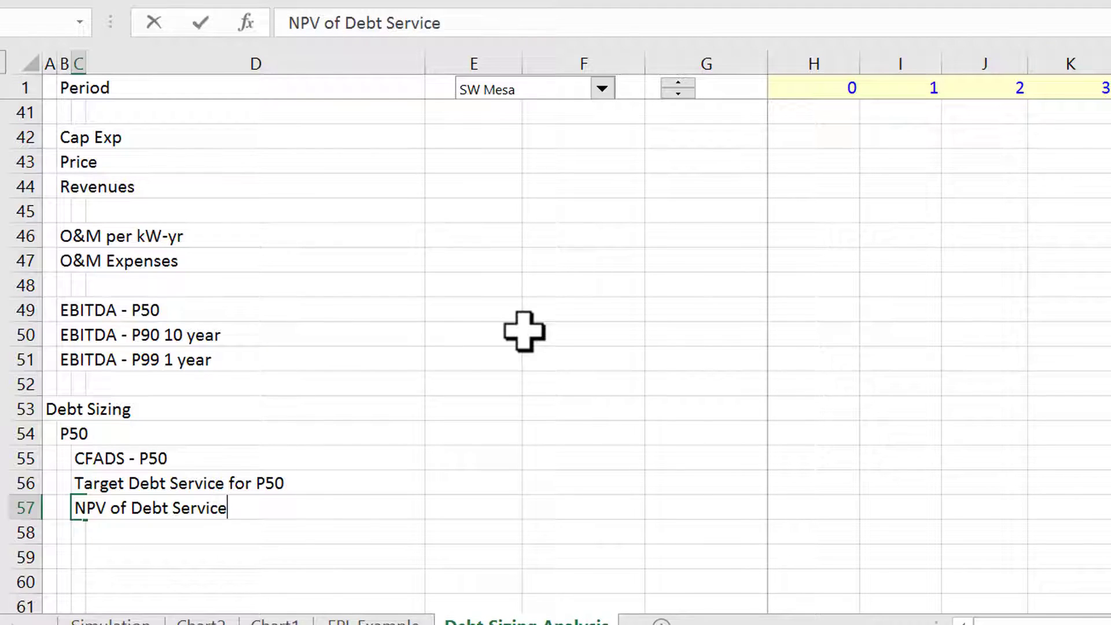
pyautogui.write(' - Debt')
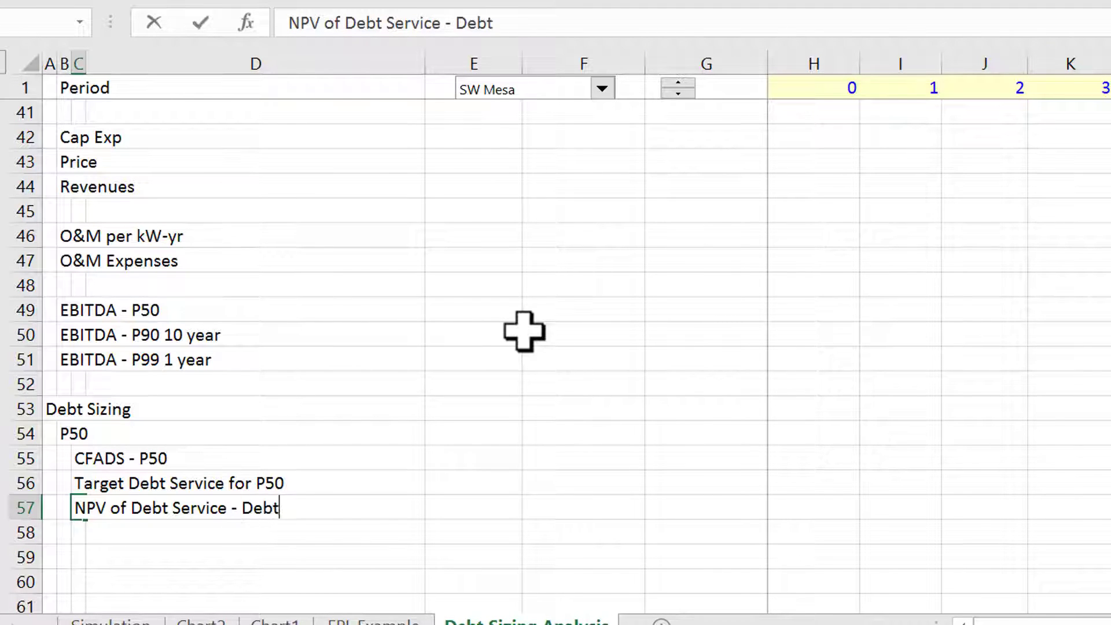
pyautogui.write(' Amount')
pyautogui.press('Return')
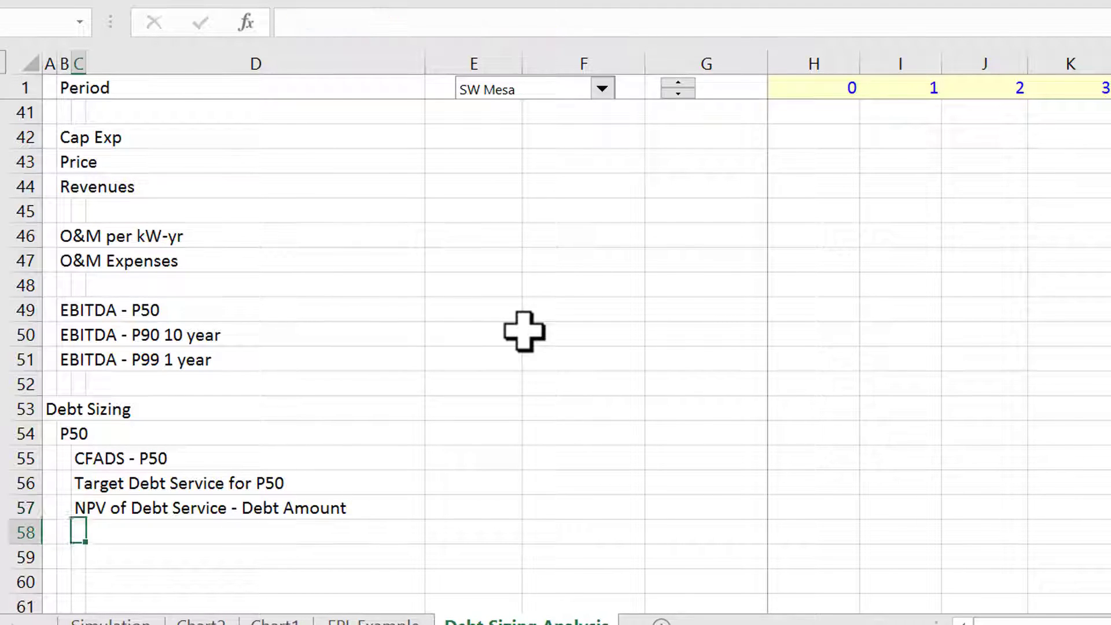
# Copy the P50 debt sizing block B54:D57 to cell B59, leaving one blank row between the blocks
pyautogui.press('Down')
pyautogui.press('Down')
pyautogui.press('Up')
pyautogui.press('Up')
pyautogui.press('Up')
pyautogui.press('Up')
pyautogui.press('Up')
pyautogui.press('Up')
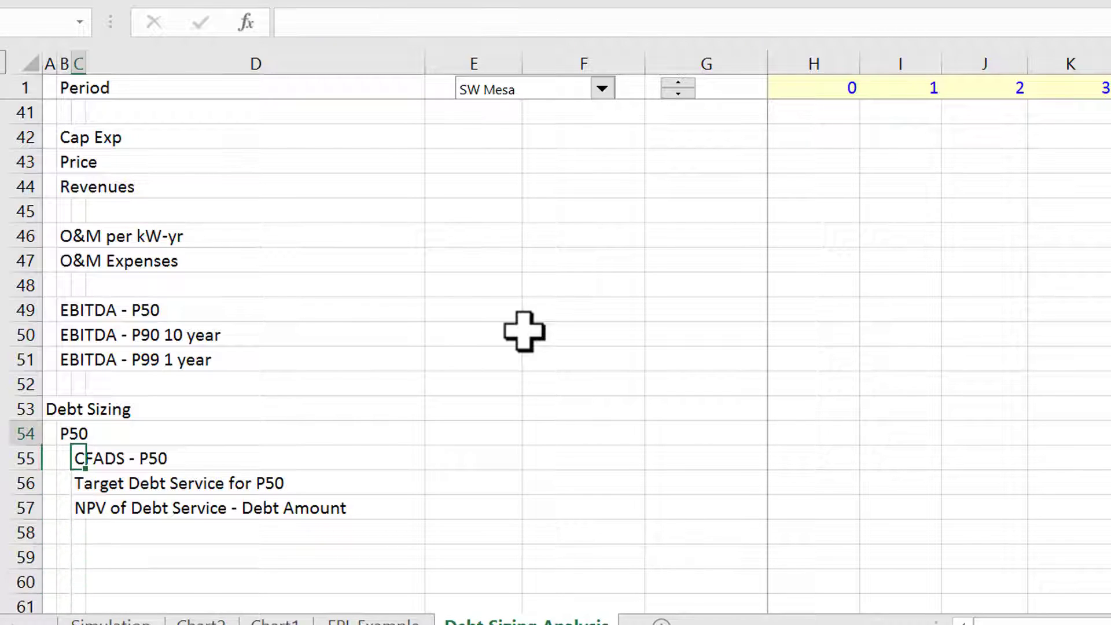
pyautogui.press('Left')
pyautogui.hotkey('shift', 'Right')
pyautogui.hotkey('shift', 'Right')
pyautogui.hotkey('shift', 'Down')
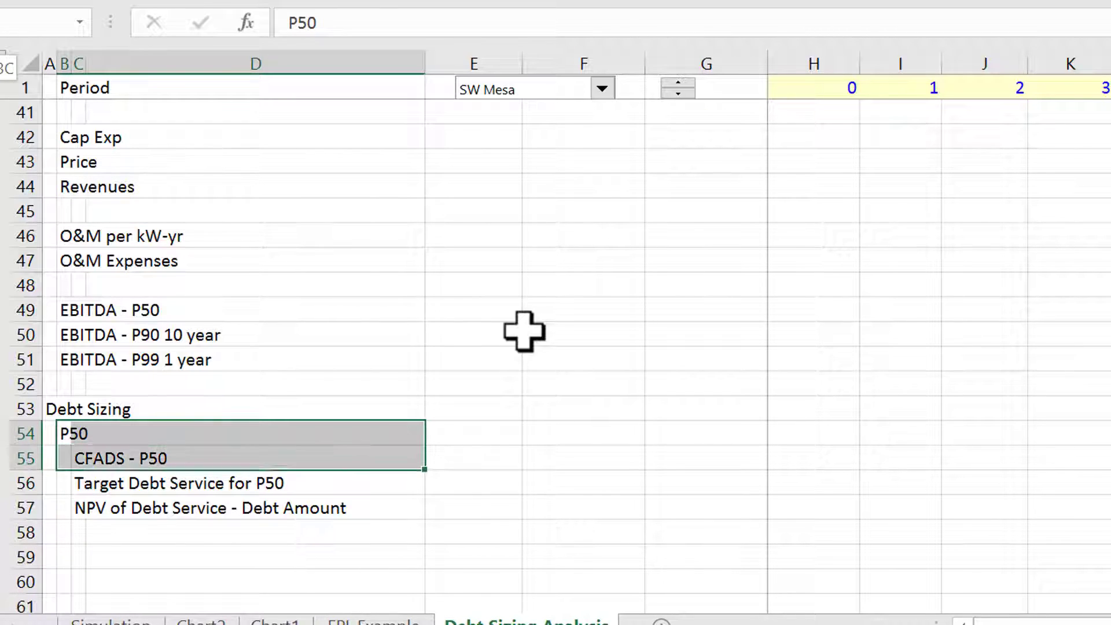
pyautogui.hotkey('shift', 'Down')
pyautogui.hotkey('shift', 'Down')
pyautogui.hotkey('ctrl', 'c')
pyautogui.press('Down')
pyautogui.press('Down')
pyautogui.press('Down')
pyautogui.press('Down')
pyautogui.press('Down')
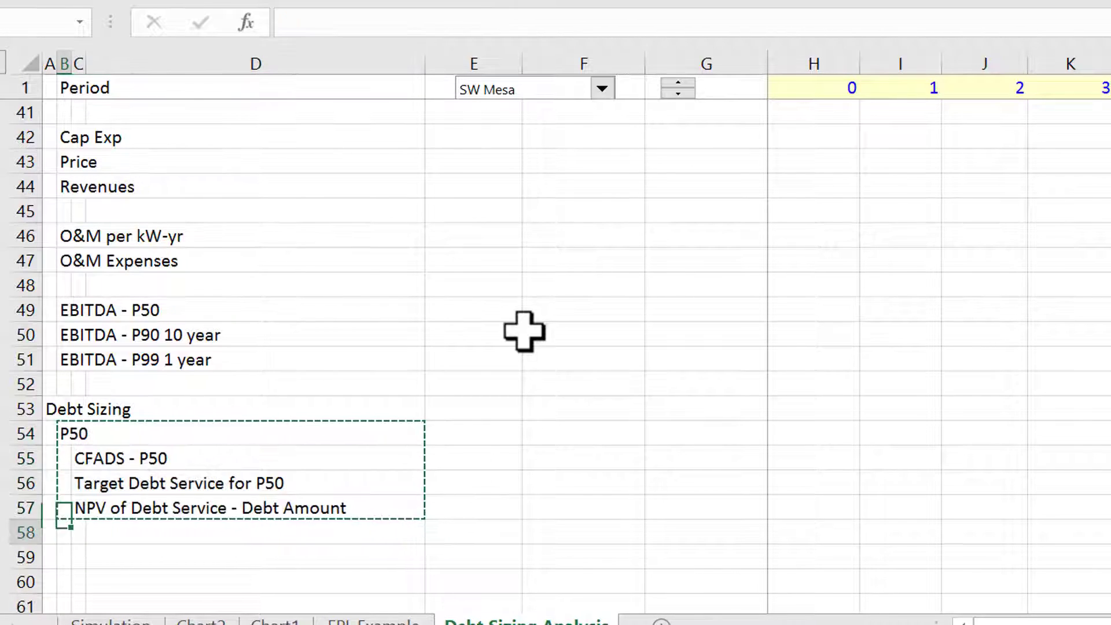
pyautogui.hotkey('ctrl', 'v')
# Change the subheading of the copied block in cell B59 to P90 - 10 Year
pyautogui.press('Down')
pyautogui.press('Down')
pyautogui.press('Down')
pyautogui.press('Down')
pyautogui.press('Down')
pyautogui.press('Down')
pyautogui.press('Down')
pyautogui.press('Down')
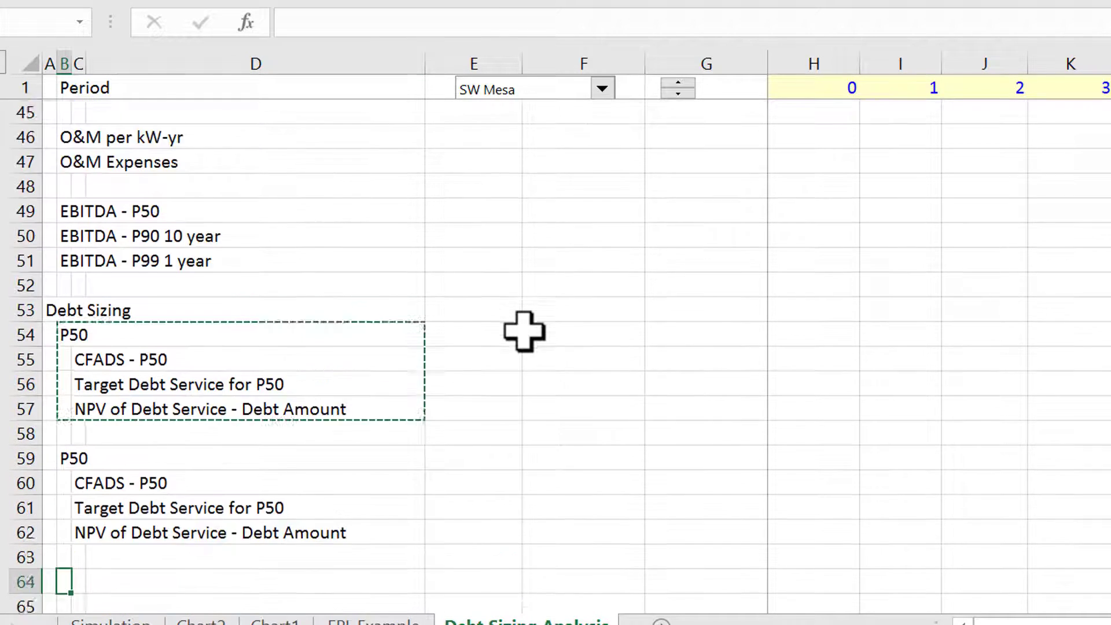
pyautogui.press('Up')
pyautogui.press('Up')
pyautogui.press('Up')
pyautogui.press('Up')
pyautogui.press('Up')
pyautogui.press('Up')
pyautogui.press('Up')
pyautogui.press('Up')
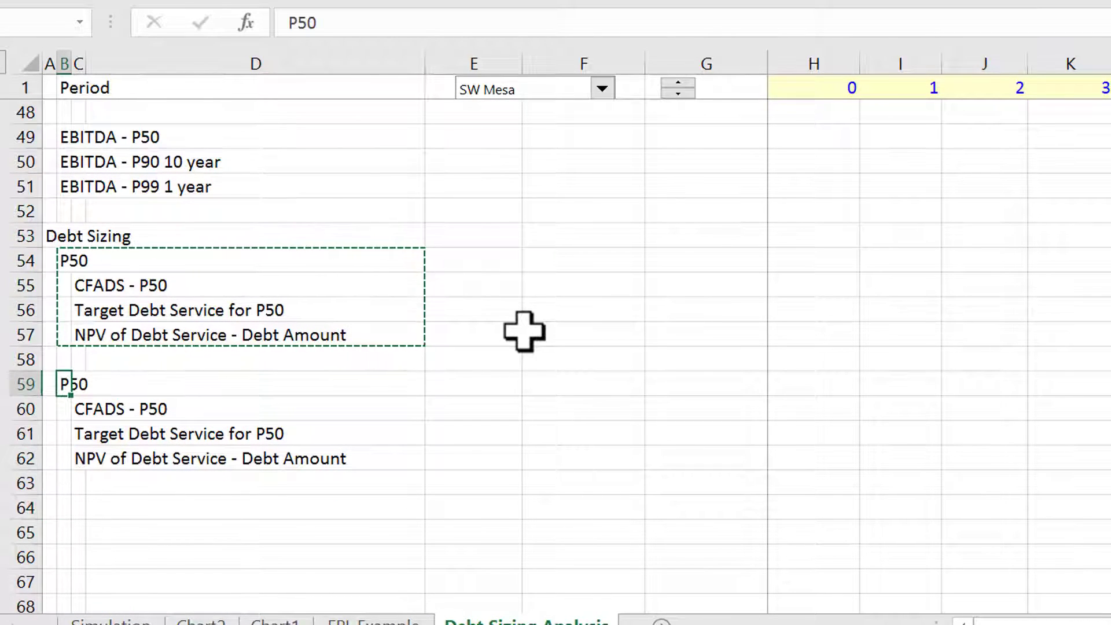
pyautogui.write('P90 ')
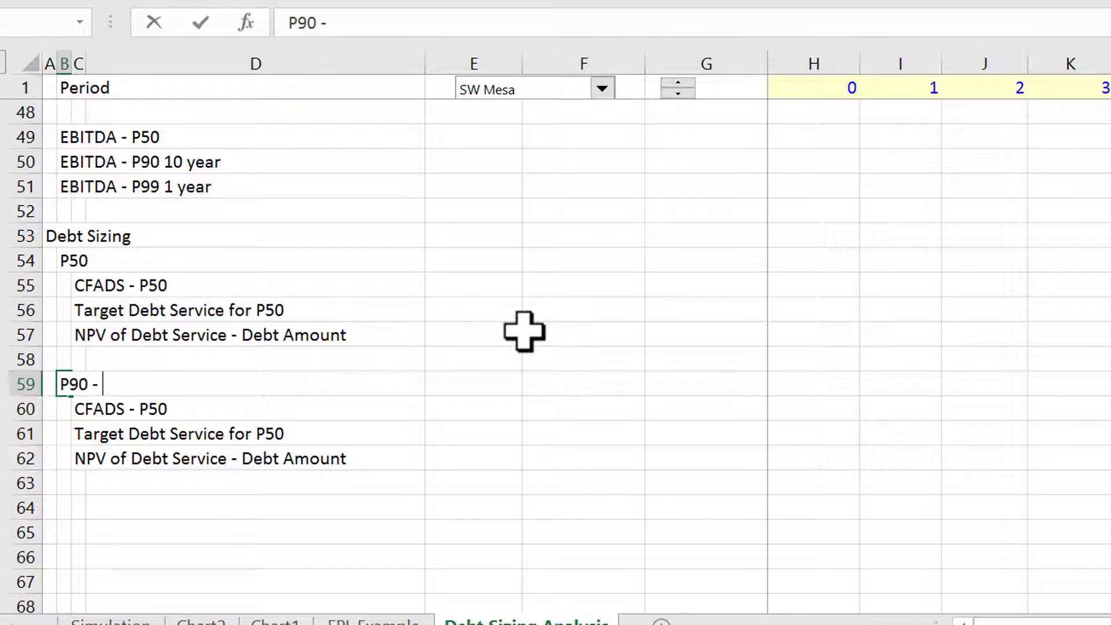
pyautogui.write('- 10 Year')
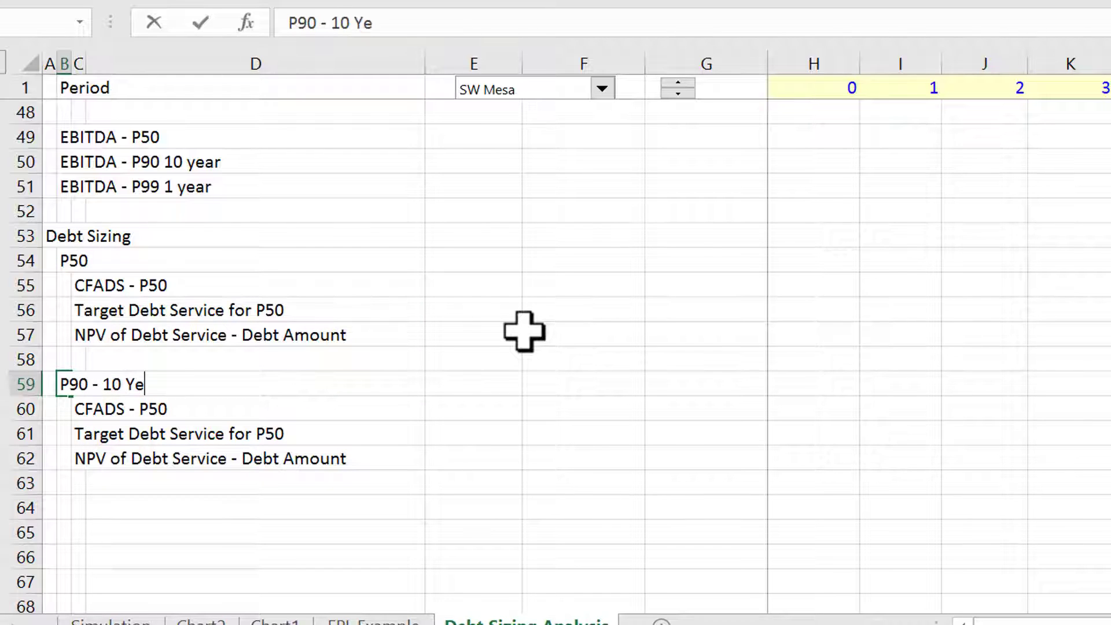
pyautogui.press('Return')
# Copy the P90 - 10 Year block B59:D62 to cell B64, leaving row 63 blank
pyautogui.press('Up')
pyautogui.hotkey('shift', 'Right')
pyautogui.hotkey('shift', 'Right')
pyautogui.hotkey('shift', 'Down')
pyautogui.hotkey('shift', 'Down')
pyautogui.hotkey('shift', 'Down')
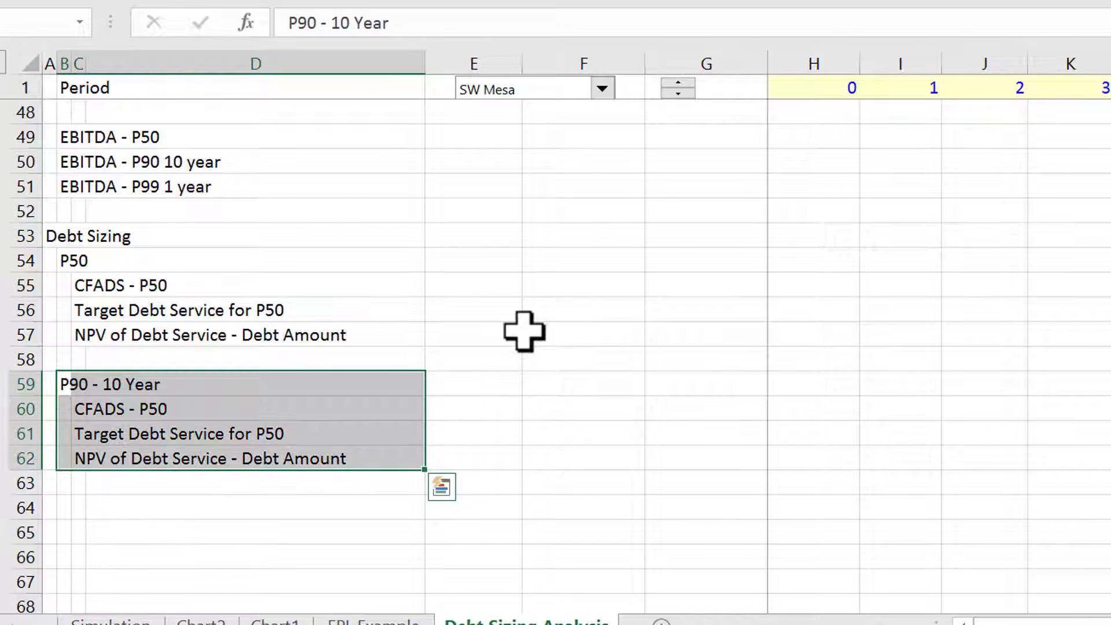
pyautogui.hotkey('ctrl', 'c')
pyautogui.press('Down')
pyautogui.press('Down')
pyautogui.press('Down')
pyautogui.press('Down')
pyautogui.press('Down')
pyautogui.hotkey('ctrl', 'v')
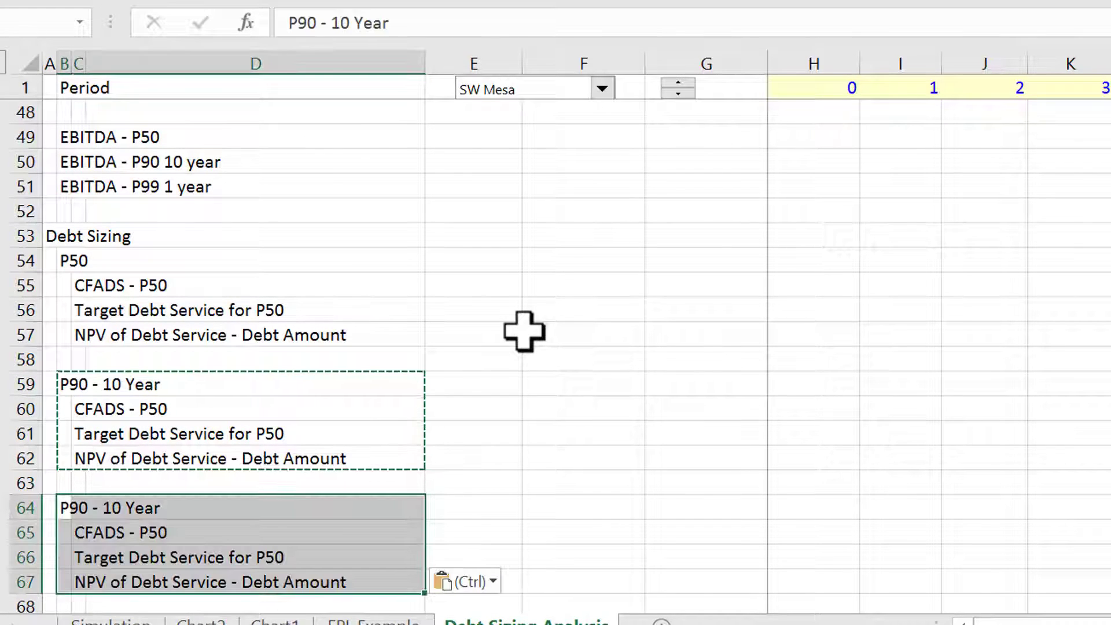
# Change the subheading of the third debt sizing block in cell B64 to P99 - 1 Year
pyautogui.press('Left')
pyautogui.press('Right')
pyautogui.press('F2')
pyautogui.press('Home')
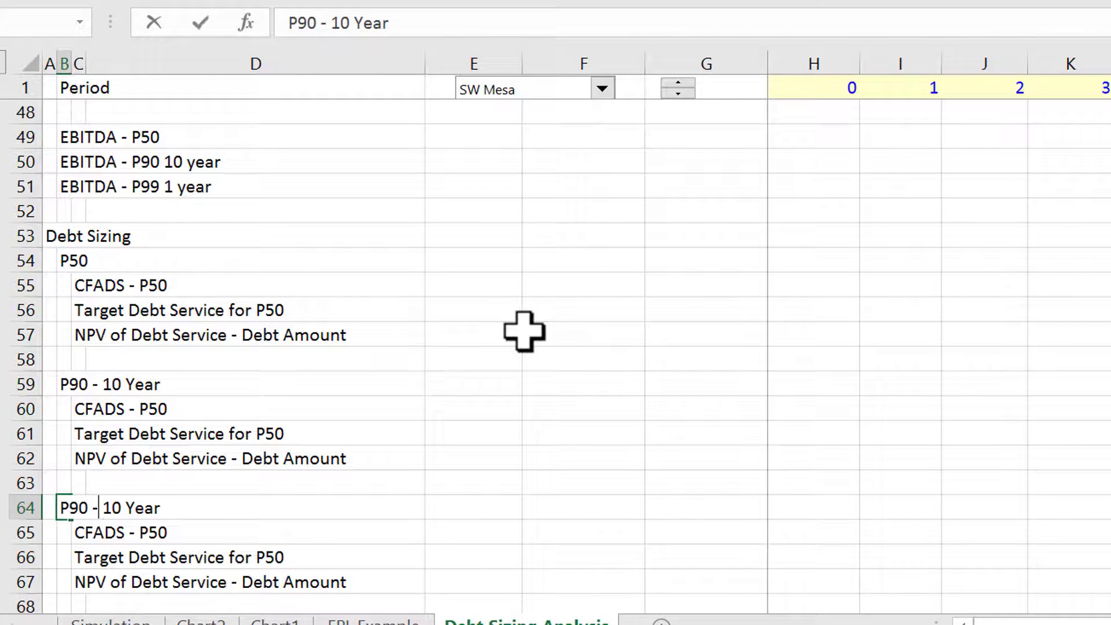
pyautogui.press('BackSpace')
pyautogui.write('9')
pyautogui.press('BackSpace')
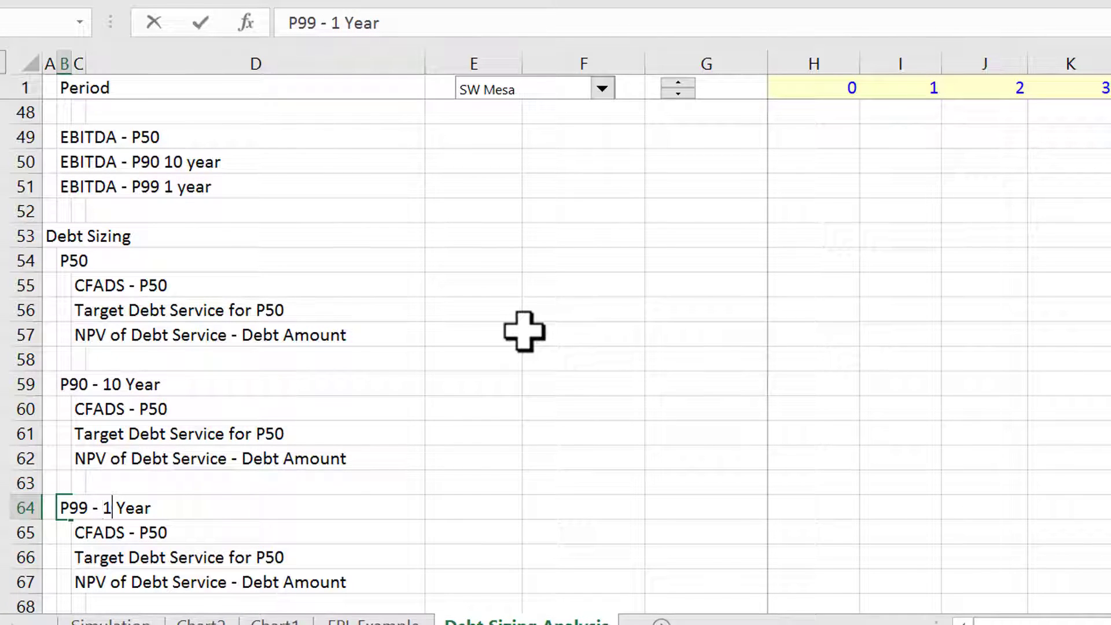
pyautogui.press('Return')
pyautogui.press('Return')
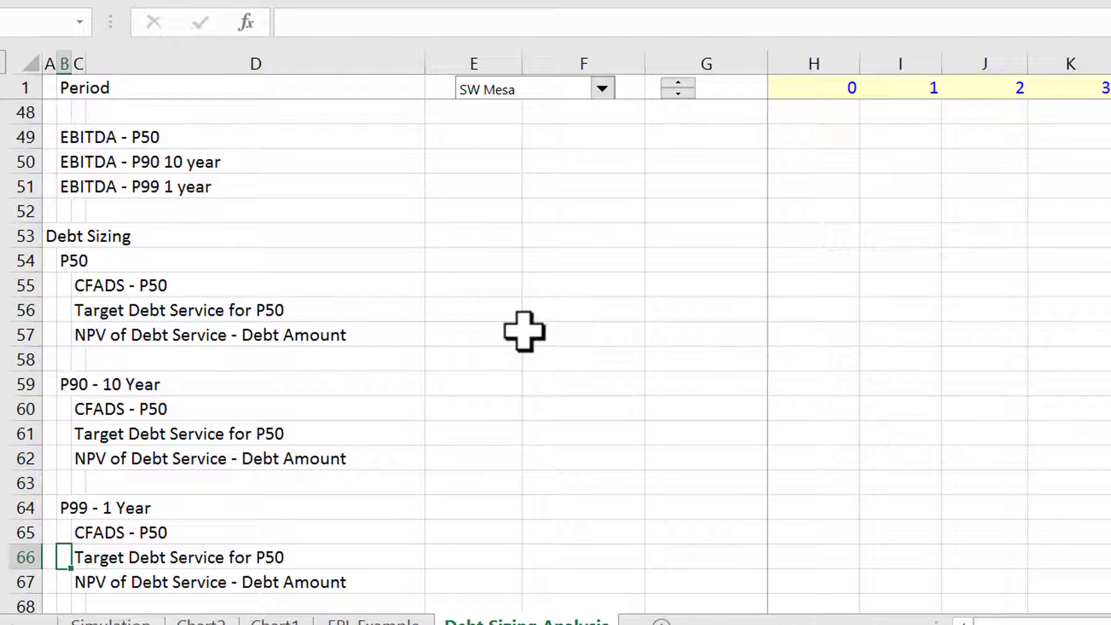
# Change the CFADS label in cell C60 to CFADS - P90 - 10 Year
pyautogui.press('Up')
pyautogui.press('Up')
pyautogui.press('Up')
pyautogui.press('Up')
pyautogui.press('Up')
pyautogui.press('Up')
pyautogui.press('Right')
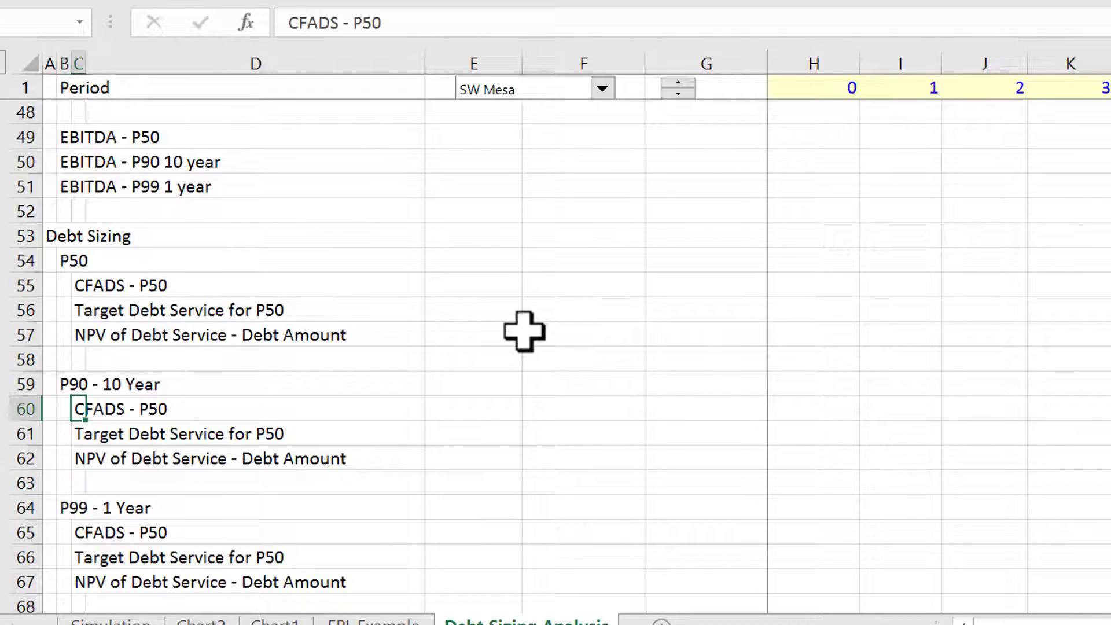
pyautogui.press('F2')
pyautogui.press('BackSpace')
pyautogui.press('BackSpace')
pyautogui.press('BackSpace')
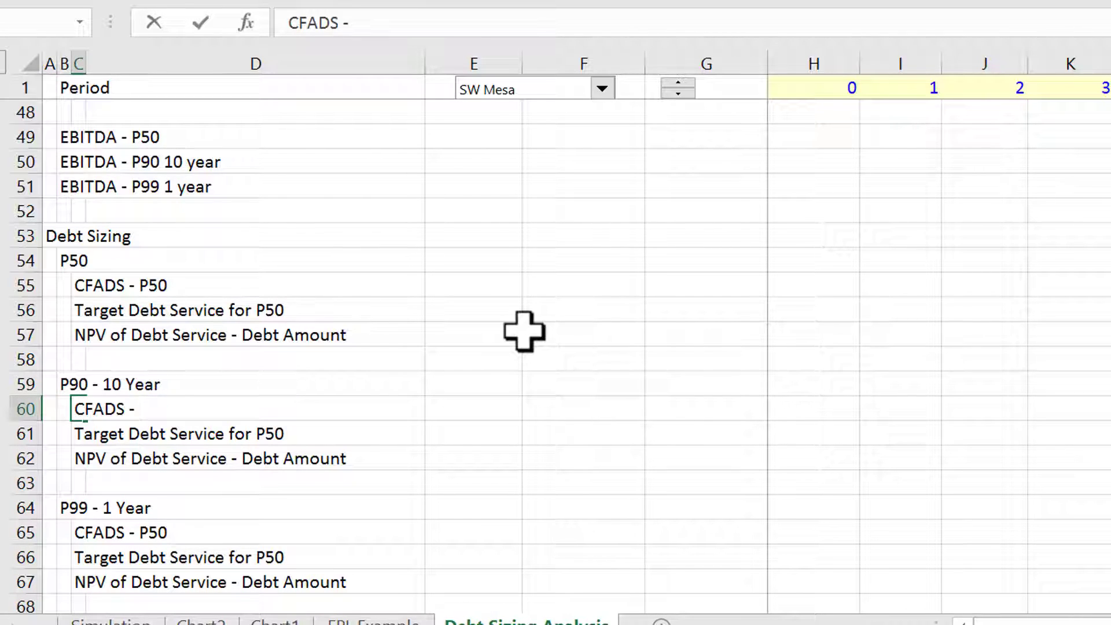
pyautogui.write('P99')
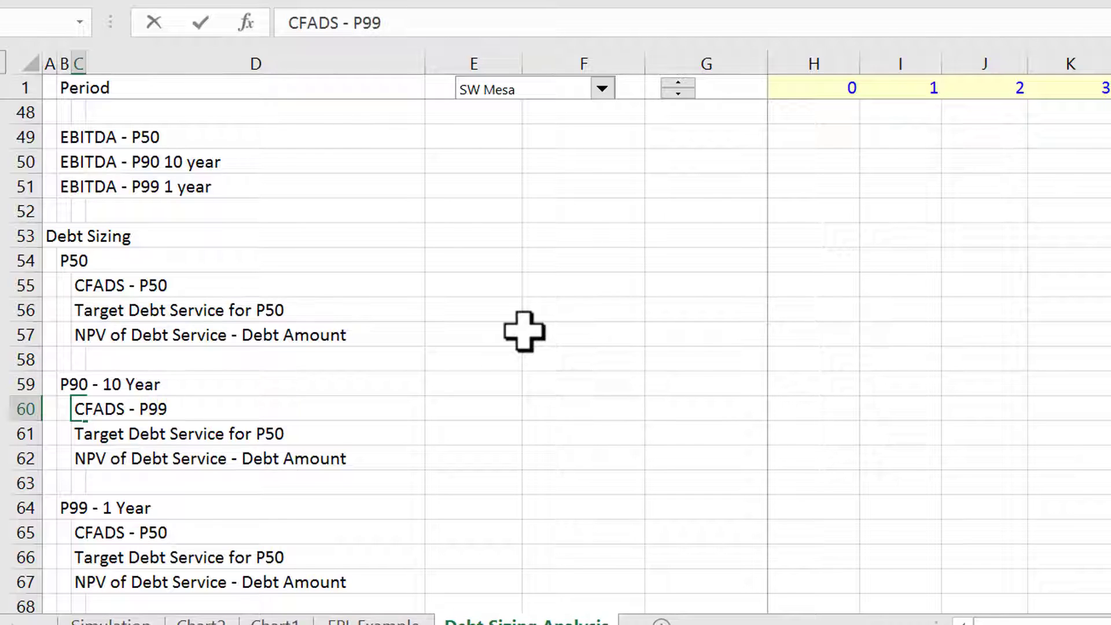
pyautogui.press('BackSpace')
pyautogui.write('0 0')
pyautogui.press('BackSpace')
pyautogui.write('- 10 Year')
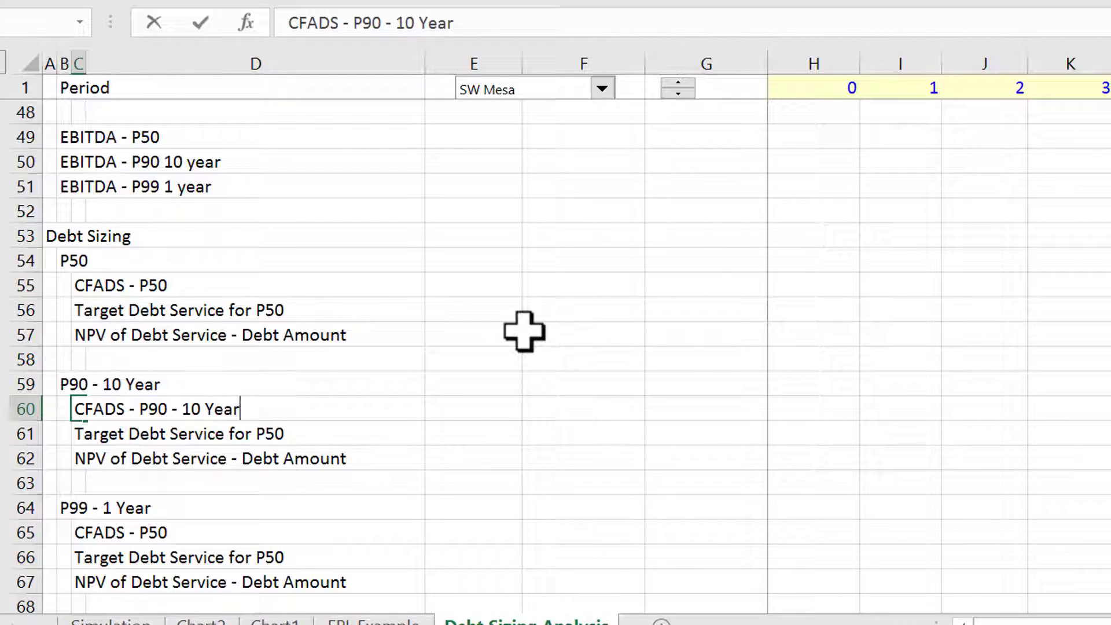
pyautogui.press('Return')
# Change the CFADS label in cell C65 to CFADS - P99 - 1 year
pyautogui.press('Down')
pyautogui.press('Down')
pyautogui.press('Down')
pyautogui.press('Down')
pyautogui.press('Down')
pyautogui.press('Down')
pyautogui.press('Down')
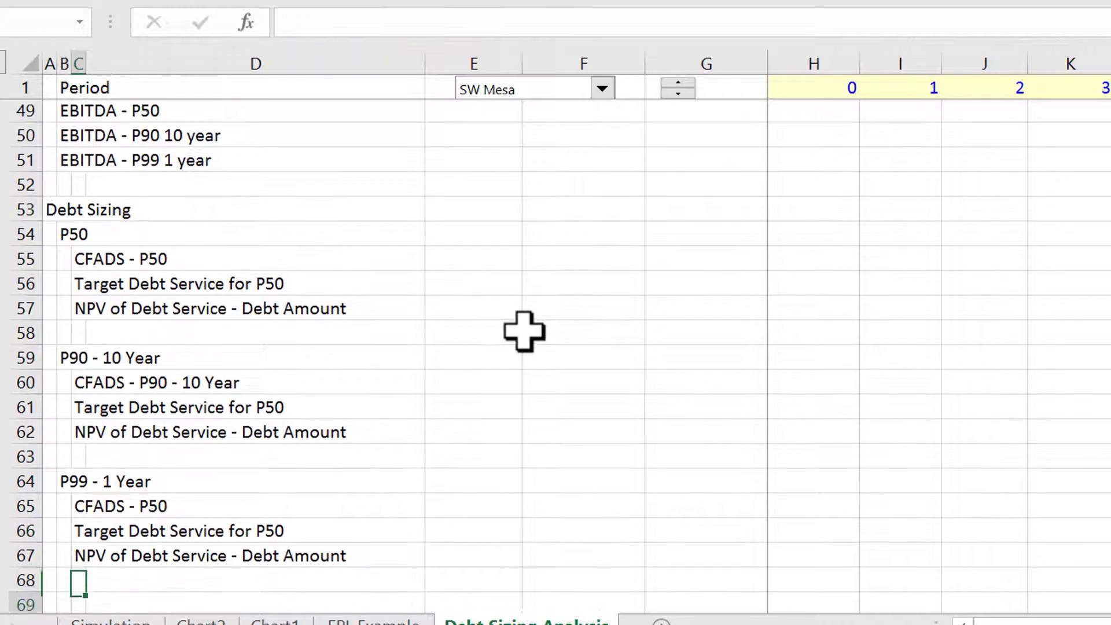
pyautogui.press('Down')
pyautogui.press('Up')
pyautogui.press('Up')
pyautogui.press('Up')
pyautogui.press('Up')
pyautogui.press('F2')
pyautogui.press('BackSpace')
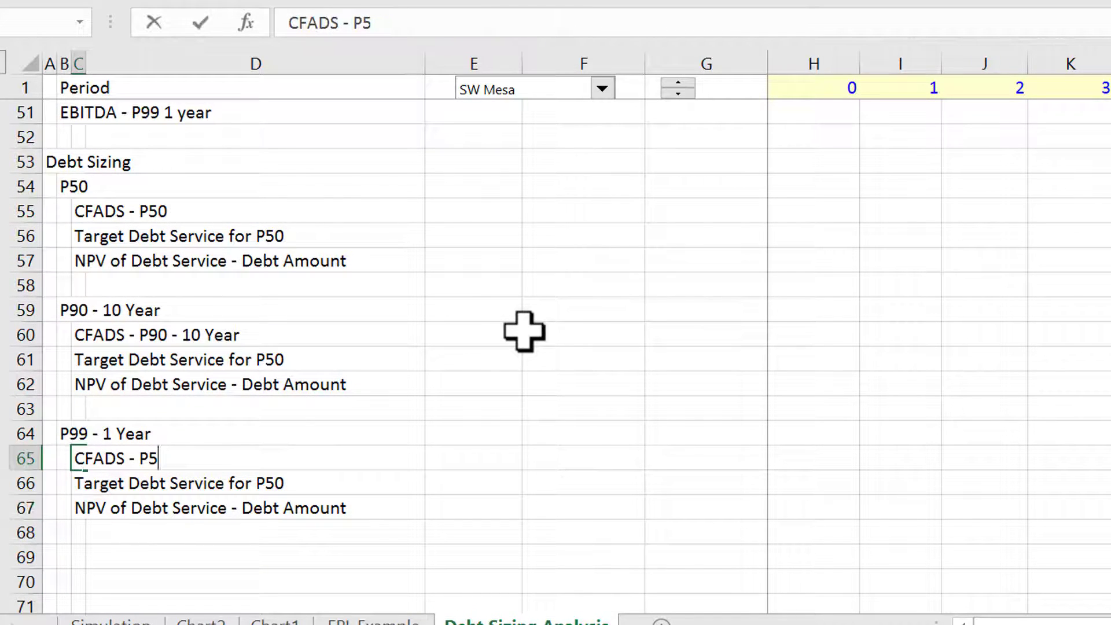
pyautogui.press('BackSpace')
pyautogui.press('BackSpace')
pyautogui.write('99 - 1y')
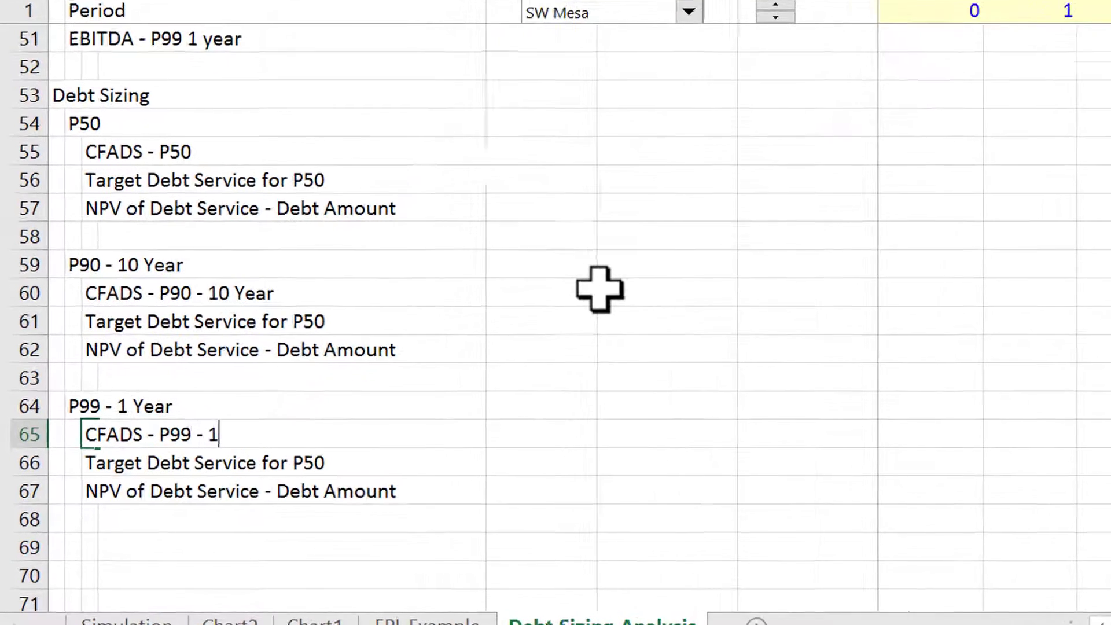
pyautogui.press('BackSpace')
pyautogui.press('BackSpace')
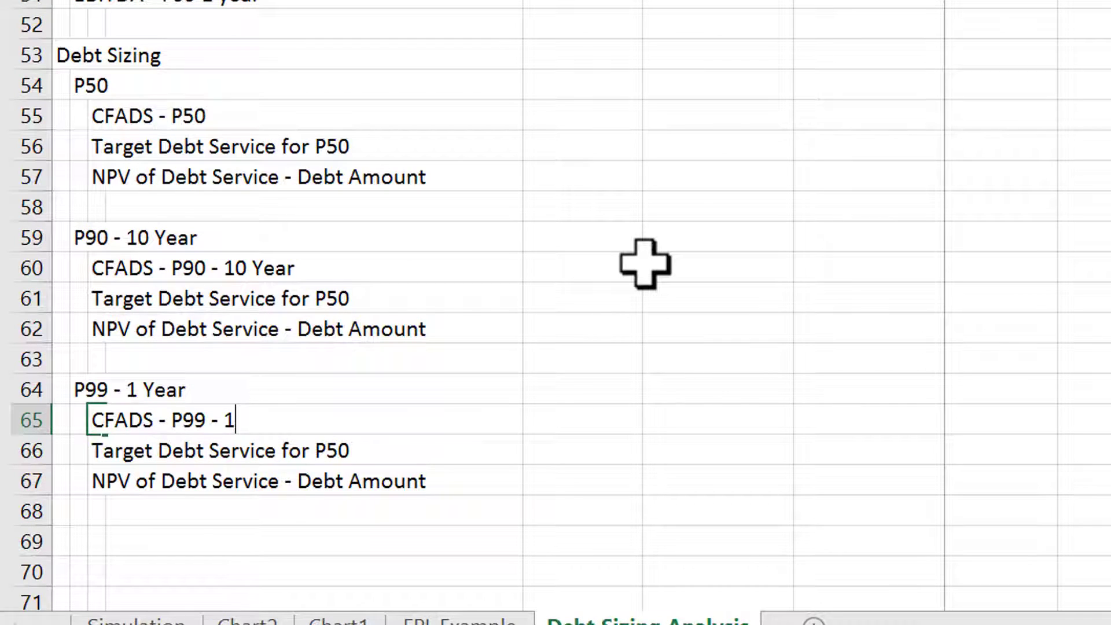
pyautogui.write('yae')
pyautogui.press('BackSpace')
pyautogui.write('ear')
pyautogui.press('Return')
# Review the DSCR and finance assumptions, the operating analysis rows and the debt sizing blocks
pyautogui.press('Down')
pyautogui.press('Down')
pyautogui.press('Down')
pyautogui.press('Left')
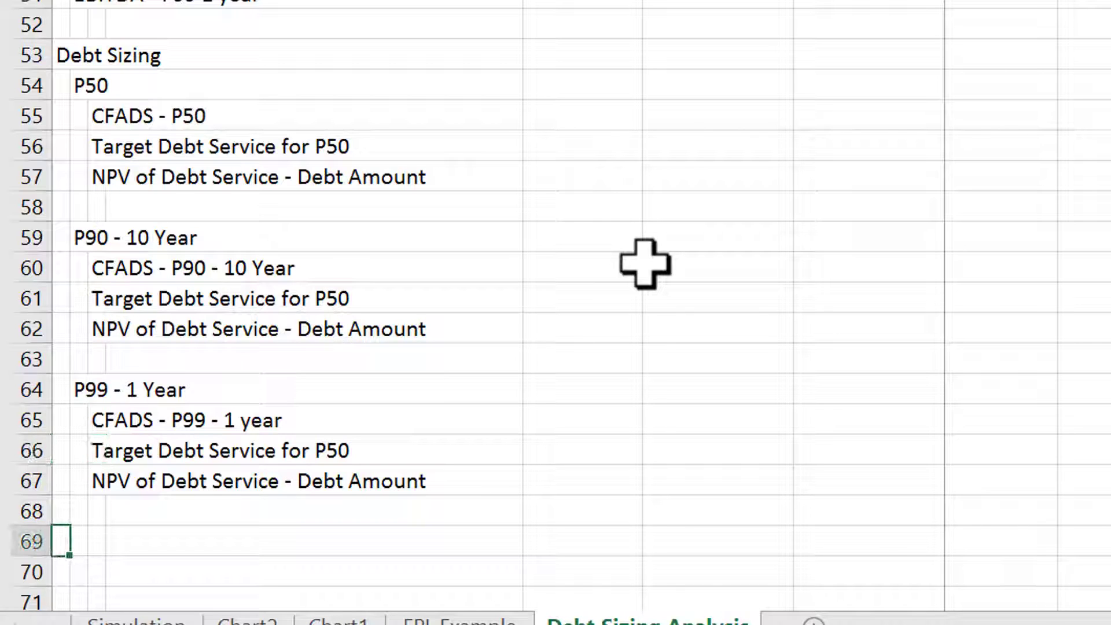
pyautogui.press('Down')
pyautogui.press('Down')
pyautogui.press('Down')
pyautogui.press('Up')
pyautogui.press('Up')
pyautogui.press('Up')
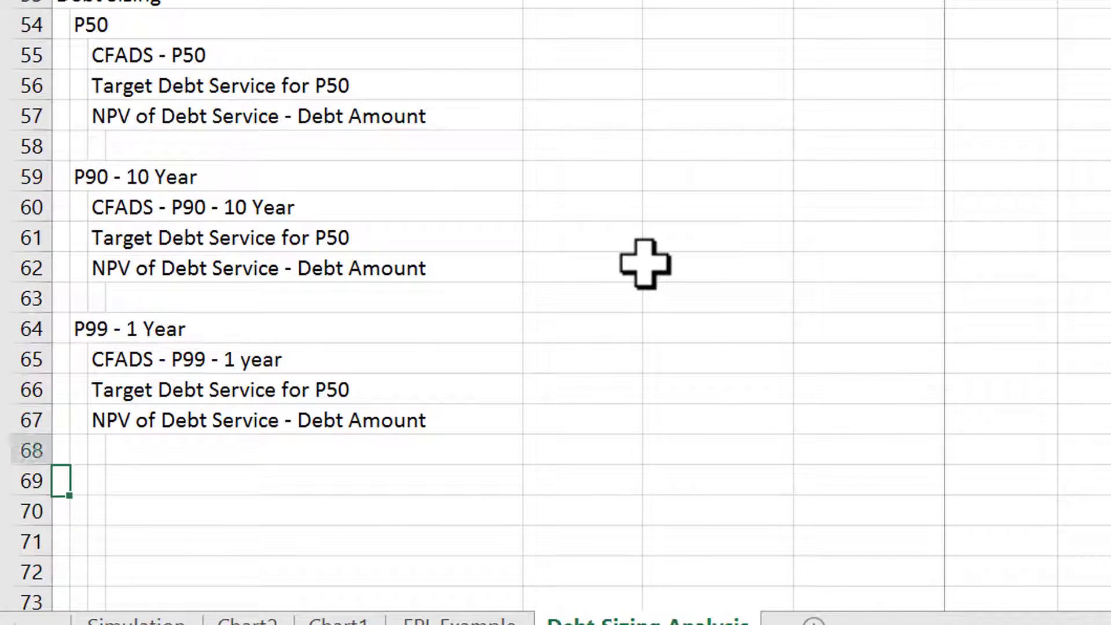
pyautogui.press('Up')
pyautogui.press('Up')
pyautogui.press('Up')
pyautogui.press('Up')
pyautogui.press('Up')
pyautogui.press('Up')
pyautogui.press('Up')
pyautogui.press('Up')
pyautogui.press('Up')
pyautogui.press('Up')
pyautogui.press('Up')
pyautogui.press('Up')
pyautogui.press('Up')
pyautogui.press('Up')
pyautogui.press('Up')
pyautogui.press('Up')
pyautogui.press('Up')
pyautogui.press('Up')
pyautogui.press('Up')
pyautogui.press('Up')
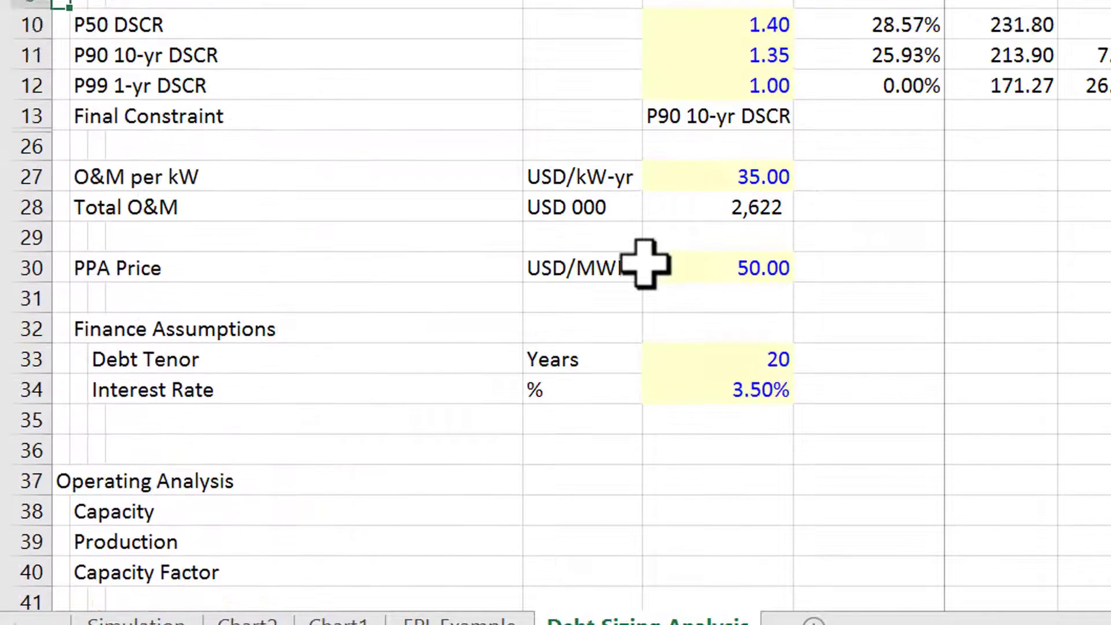
pyautogui.press('Up')
pyautogui.press('Down')
pyautogui.press('Down')
pyautogui.press('Down')
pyautogui.press('Down')
pyautogui.press('Down')
pyautogui.press('Down')
pyautogui.press('Down')
pyautogui.press('Down')
pyautogui.press('Down')
pyautogui.press('Down')
pyautogui.press('Down')
pyautogui.press('Down')
pyautogui.press('Down')
pyautogui.press('Down')
pyautogui.press('Down')
pyautogui.press('Down')
pyautogui.press('Down')
pyautogui.press('Down')
pyautogui.press('Down')
pyautogui.press('Down')
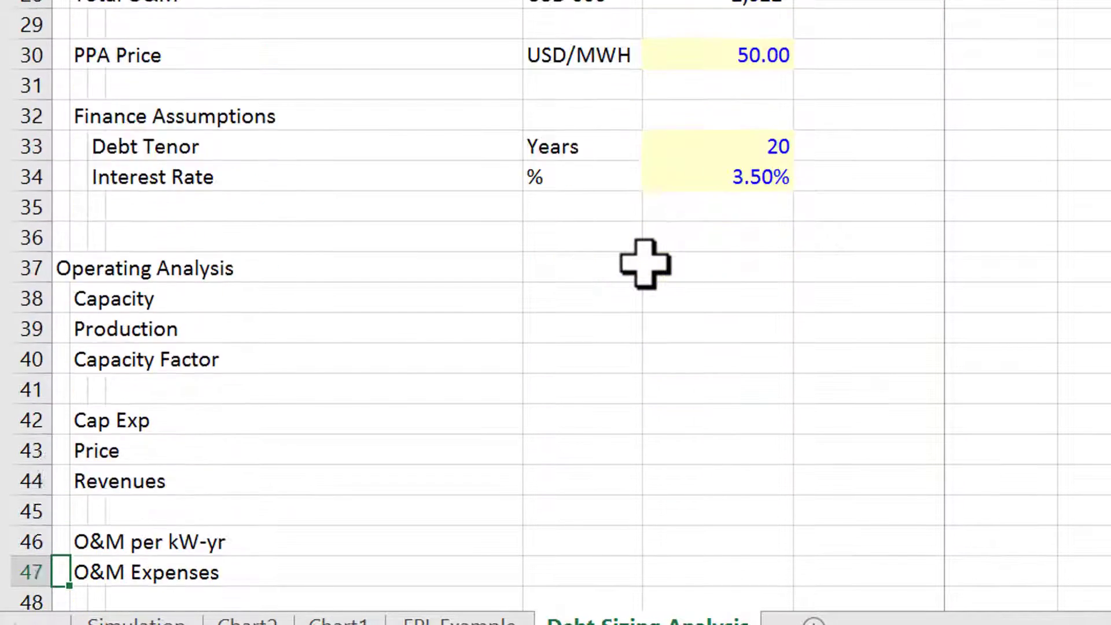
pyautogui.press('Down')
pyautogui.press('Down')
pyautogui.press('Down')
pyautogui.press('Down')
pyautogui.press('Down')
pyautogui.press('Down')
pyautogui.press('Down')
pyautogui.press('Down')
pyautogui.press('Down')
pyautogui.press('Down')
pyautogui.press('Down')
pyautogui.press('Down')
pyautogui.press('Down')
pyautogui.press('Down')
pyautogui.press('Down')
pyautogui.press('Down')
pyautogui.press('Down')
pyautogui.press('Down')
pyautogui.press('Down')
pyautogui.press('Down')
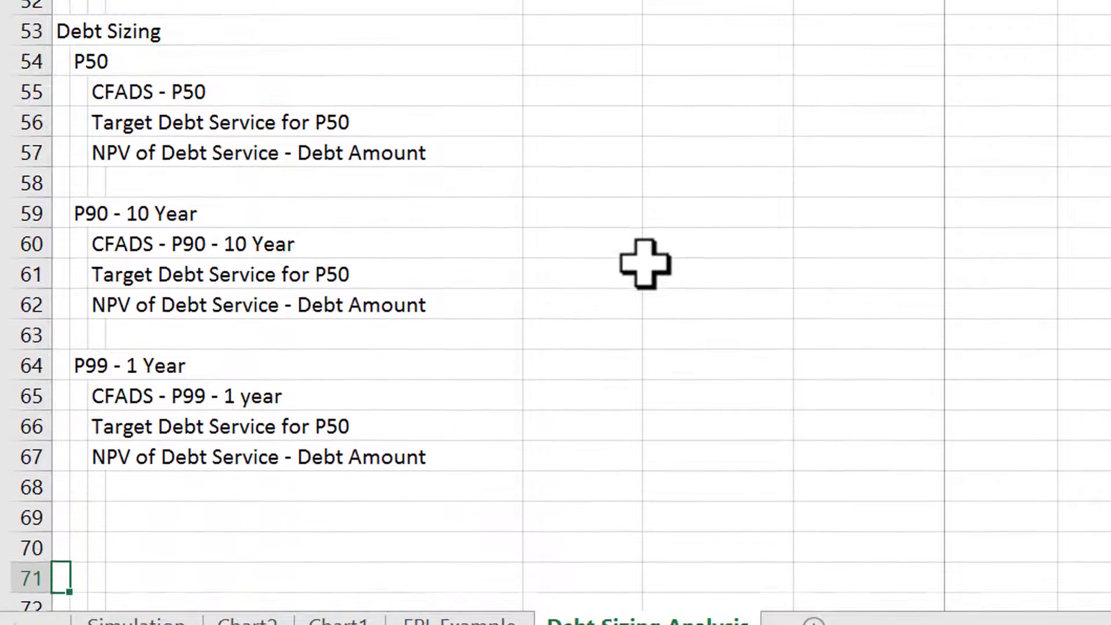
# Add the label Debt Size Selected in cell B69 below the P99 - 1 Year block
pyautogui.press('Up')
pyautogui.press('Right')
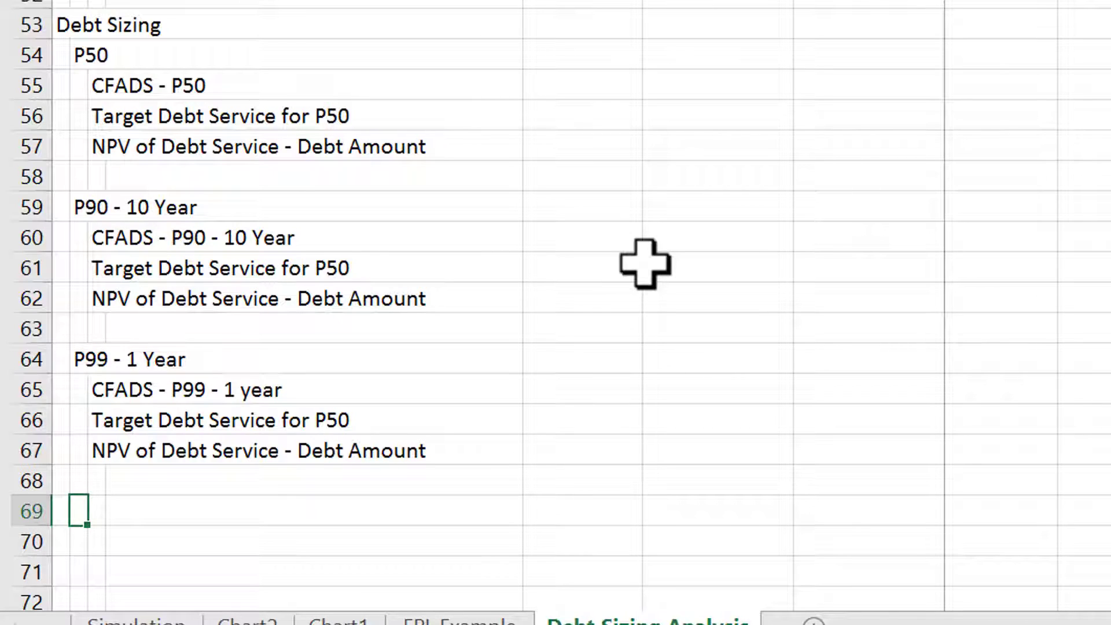
pyautogui.write('Debt Sz')
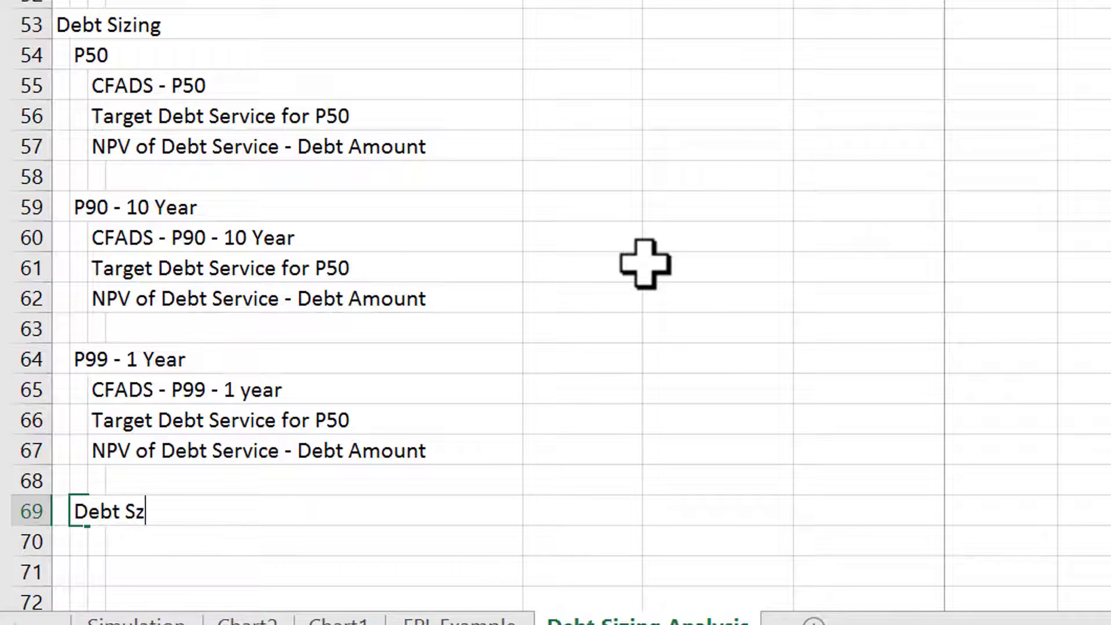
pyautogui.press('BackSpace')
pyautogui.press('BackSpace')
pyautogui.press('BackSpace')
pyautogui.write('ize Select')
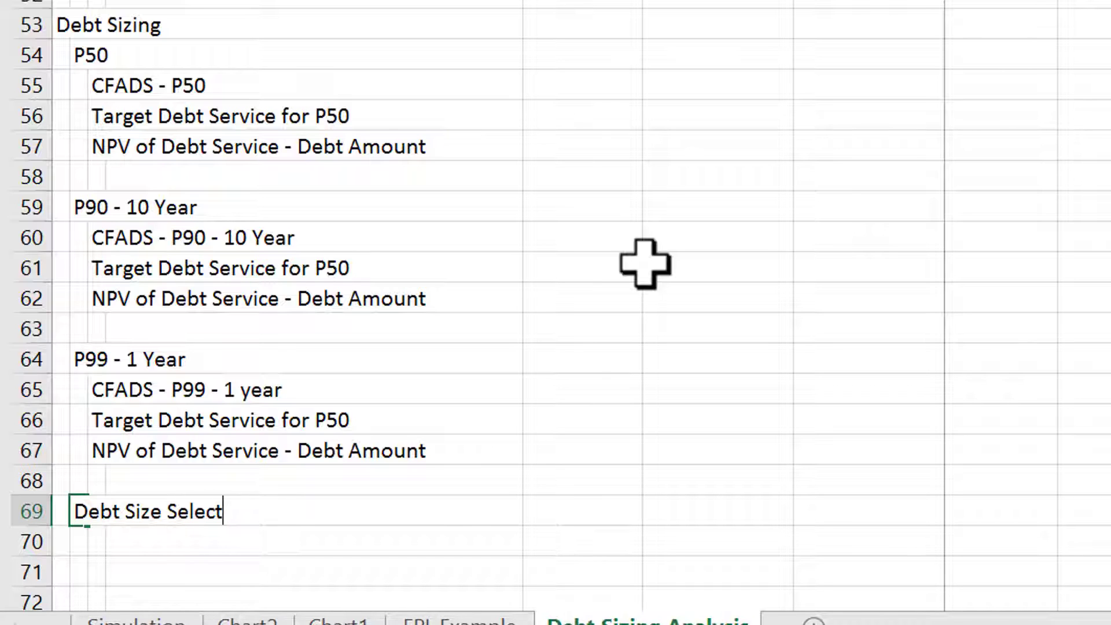
pyautogui.write('ed')
pyautogui.press('Return')
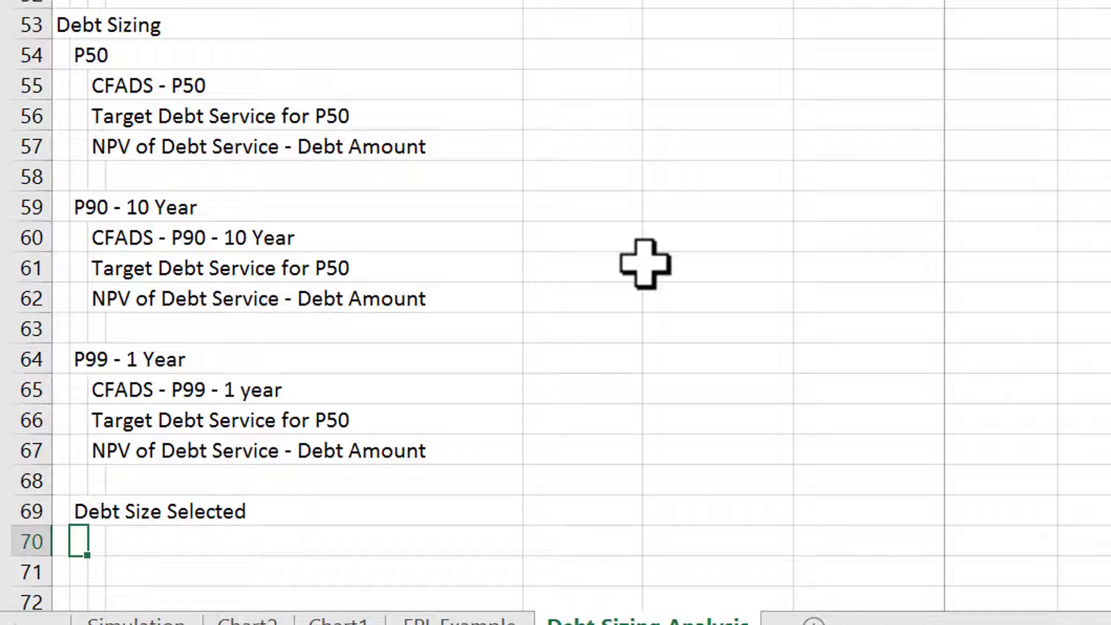
pyautogui.press('Up')
pyautogui.press('Right')
pyautogui.press('Up')
pyautogui.press('Up')
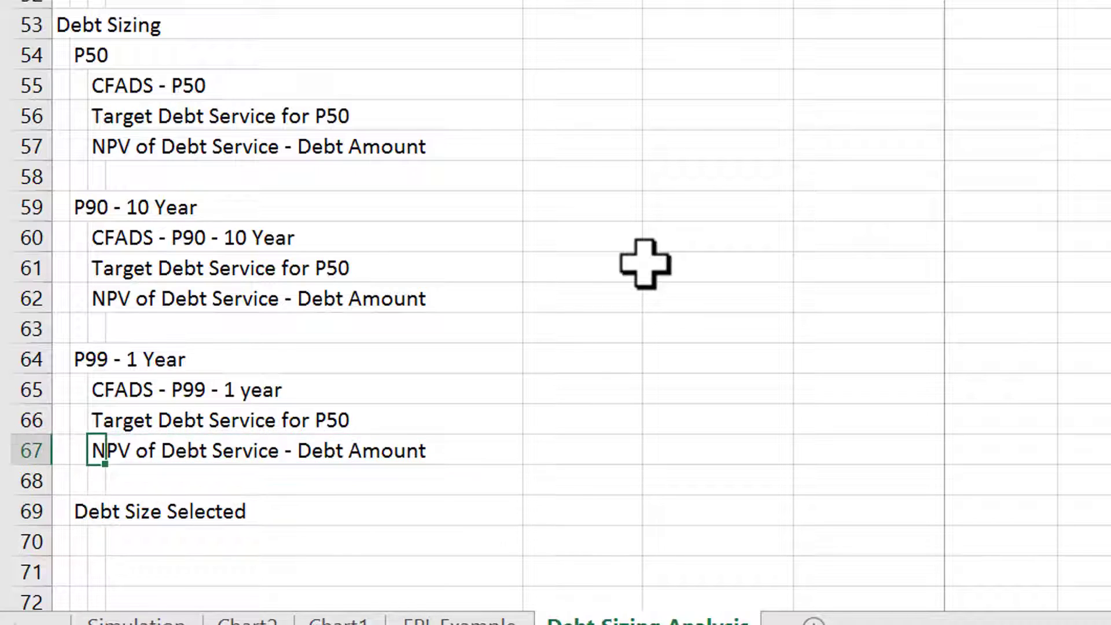
pyautogui.press('Up')
pyautogui.press('Up')
pyautogui.press('Down')
pyautogui.press('Down')
pyautogui.press('Down')
pyautogui.press('Down')
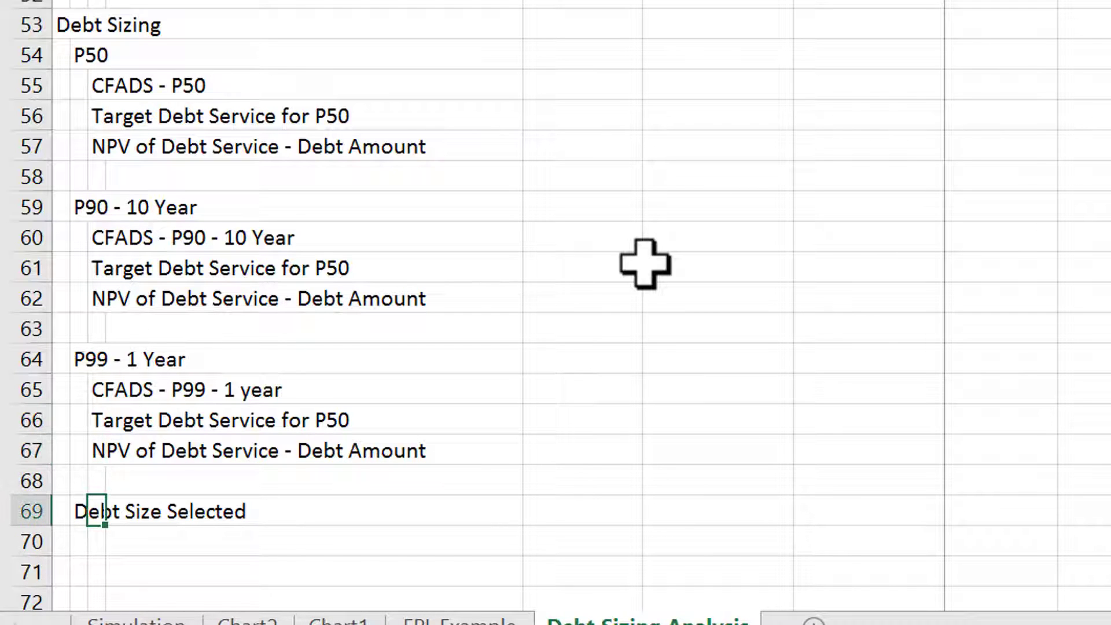
# Add the section heading Debt Schedule in cell A71
pyautogui.press('Left')
pyautogui.press('Down')
pyautogui.press('Down')
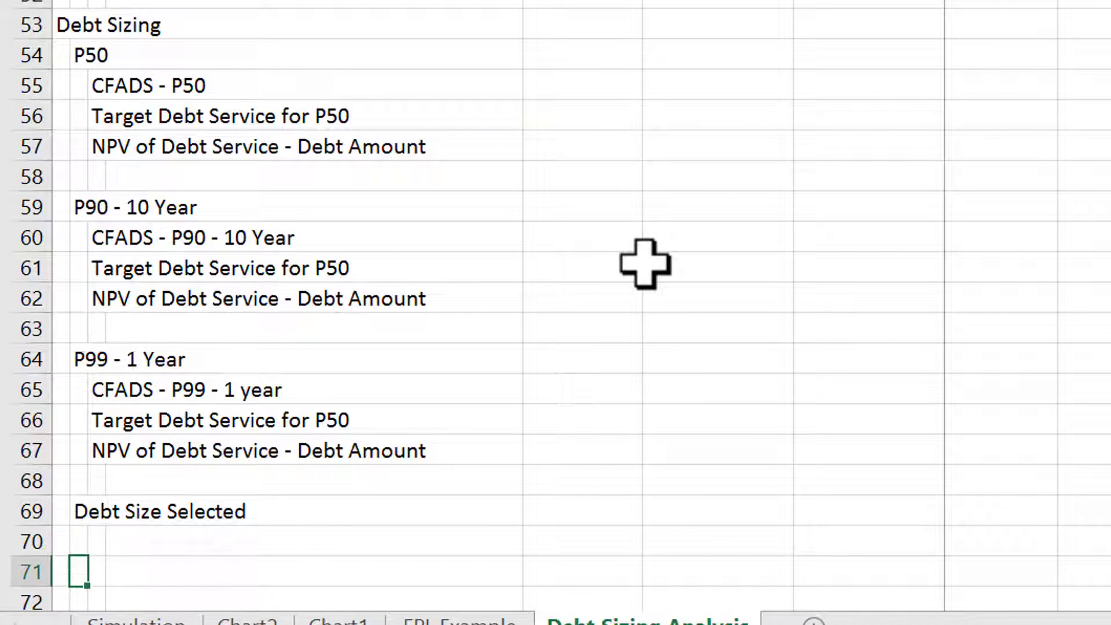
pyautogui.press('Left')
pyautogui.write('Debt Sche')
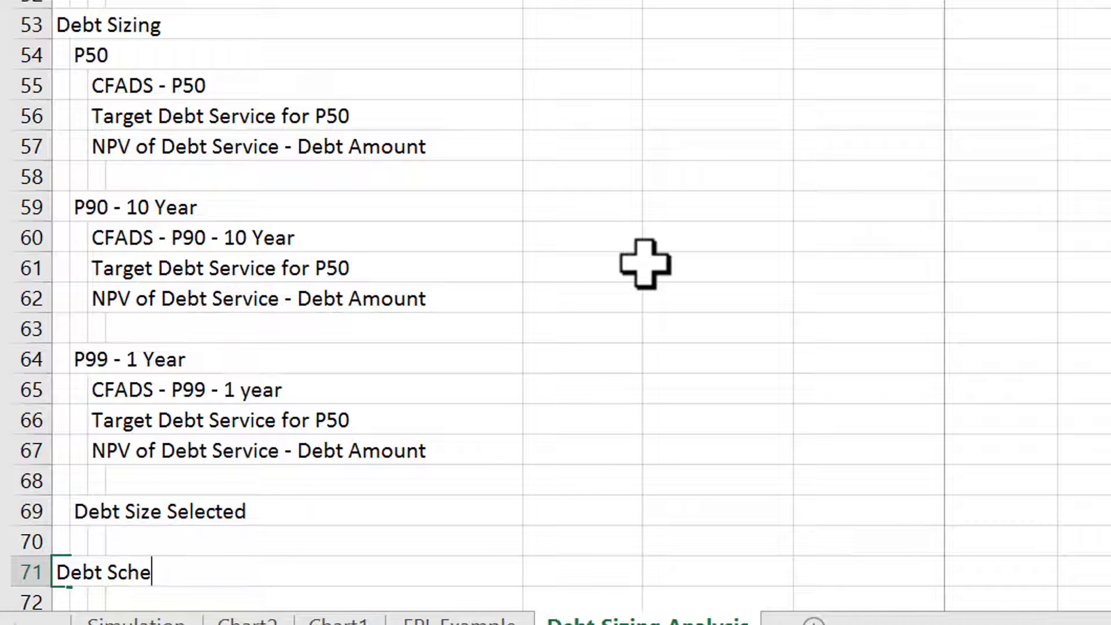
pyautogui.write('dule')
pyautogui.press('Return')
pyautogui.press('Return')
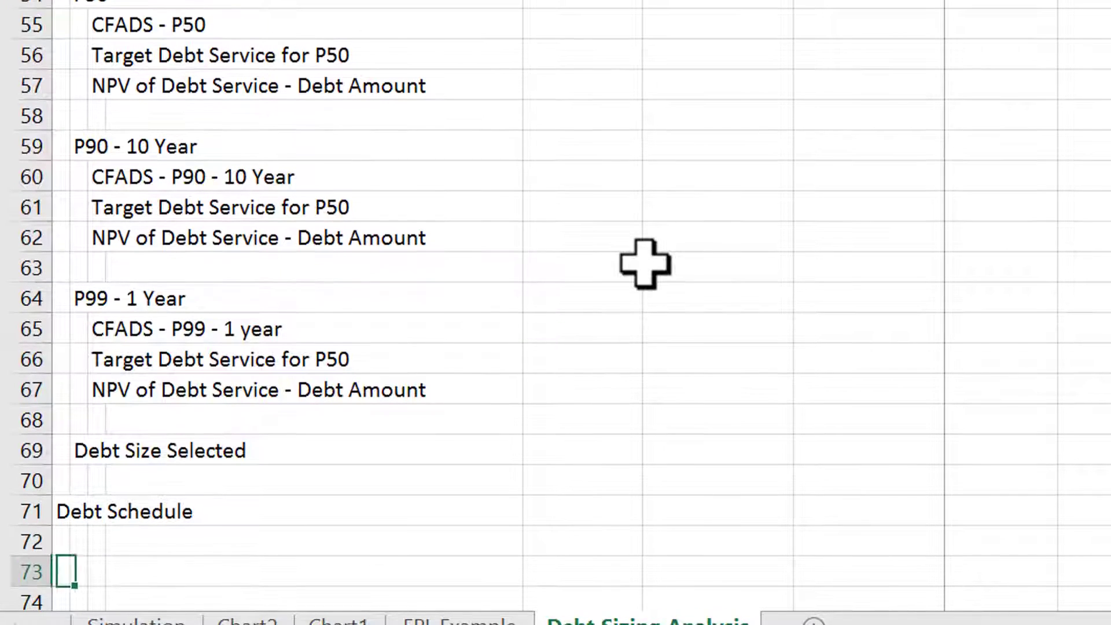
# Enter the row labels Opening Balance in B72 and Less: Repayment in B73 under the Debt Schedule heading
pyautogui.press('Up')
pyautogui.press('Right')
pyautogui.write('Opening ')
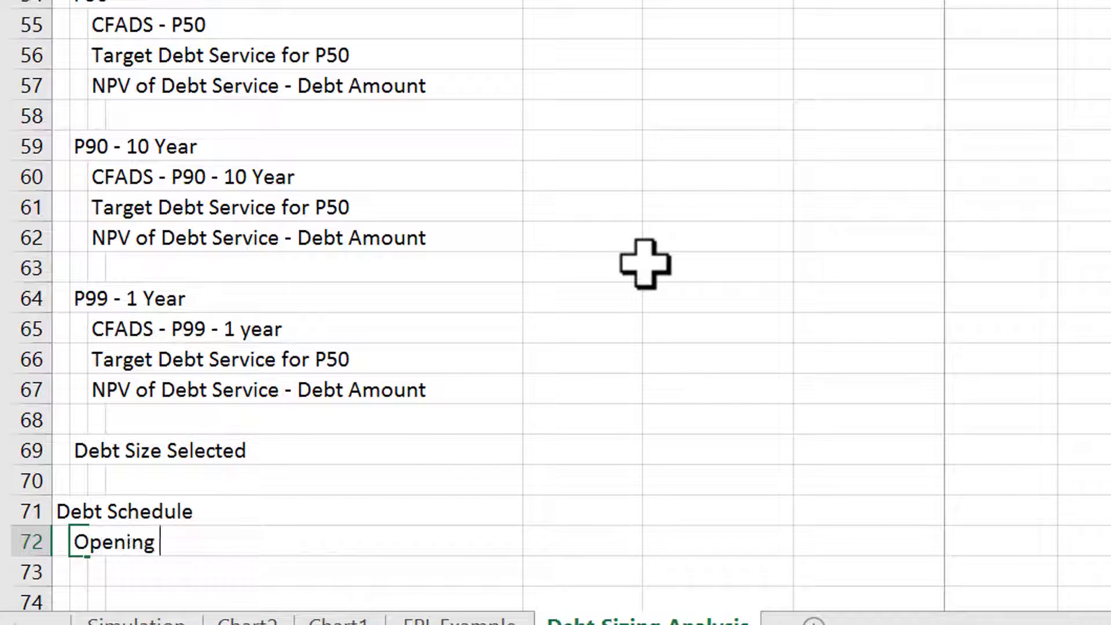
pyautogui.write('Balance')
pyautogui.press('Return')
pyautogui.write('L')
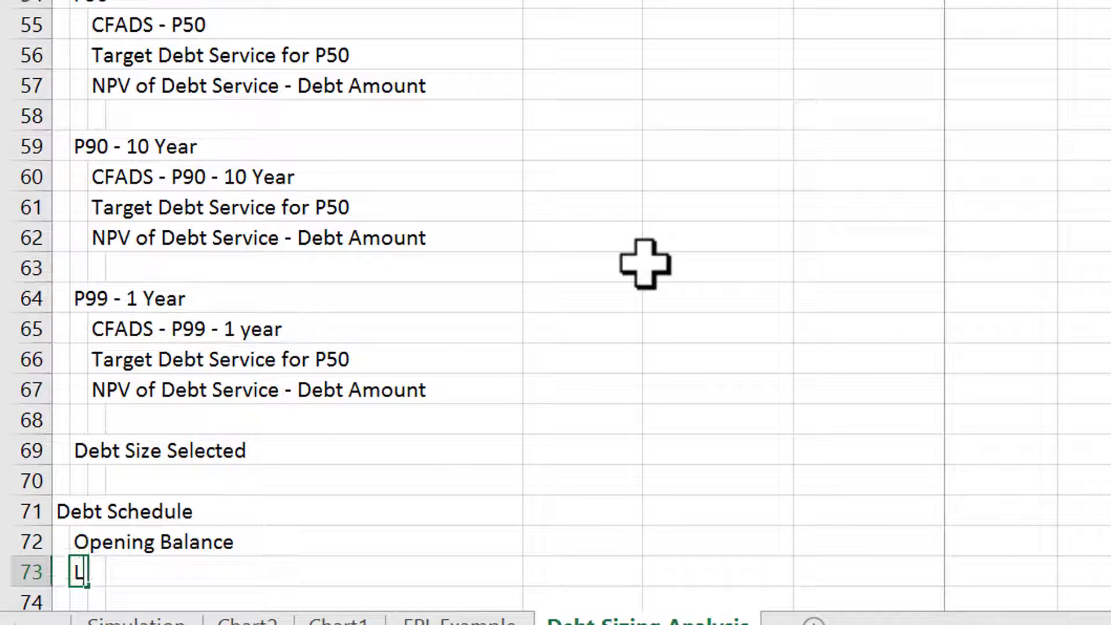
pyautogui.write('ess: Repaymebnt')
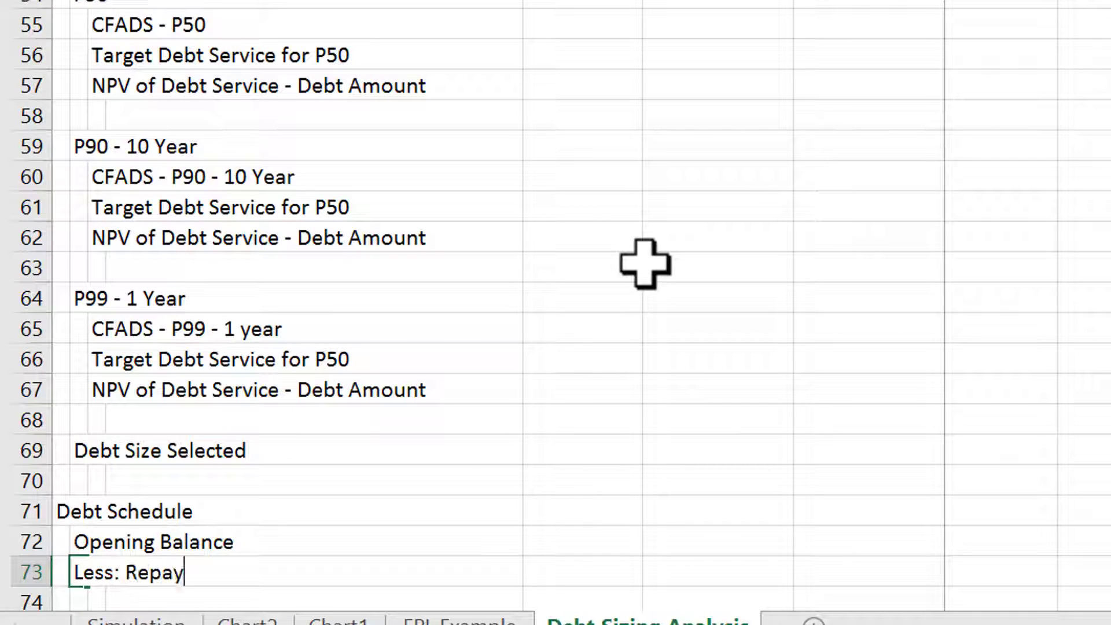
pyautogui.press('BackSpace')
pyautogui.press('BackSpace')
pyautogui.press('BackSpace')
pyautogui.write('m')
pyautogui.press('BackSpace')
pyautogui.press('BackSpace')
pyautogui.press('BackSpace')
pyautogui.write('ent')
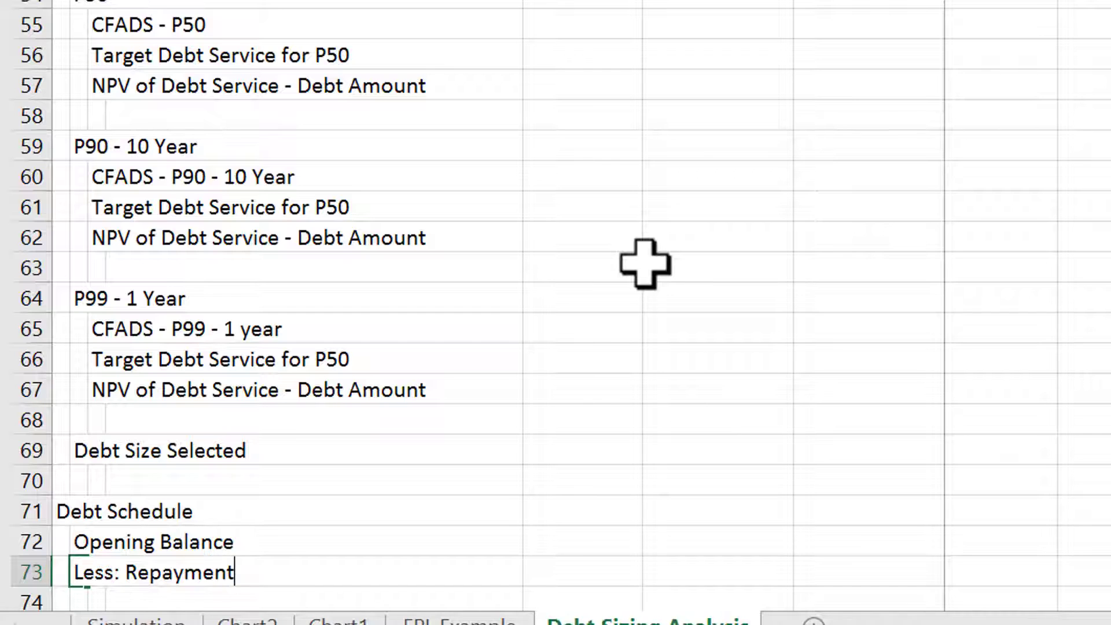
# Enter the row labels Closing Balance in B74 and Interest Rate in B75 of the debt schedule
pyautogui.press('Return')
pyautogui.write('Closing ')
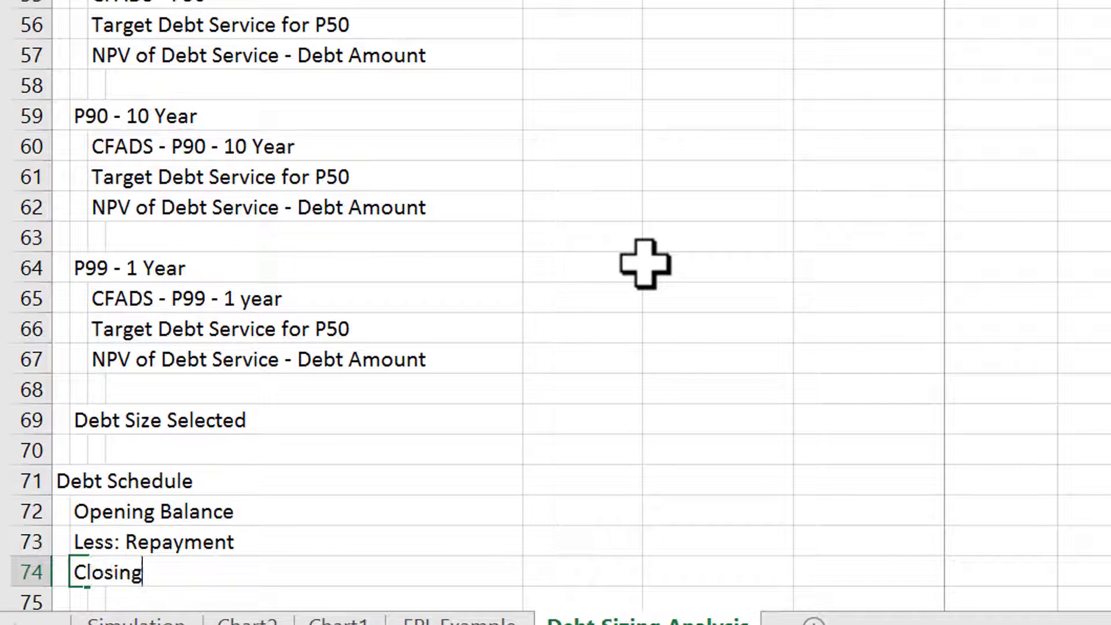
pyautogui.write('Balance')
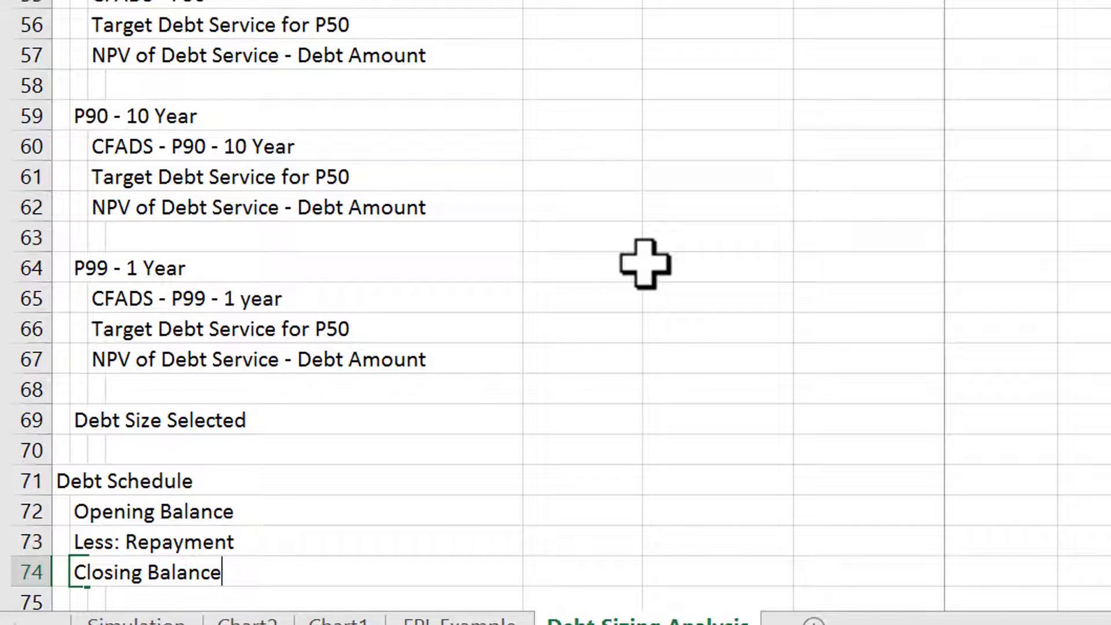
pyautogui.press('Return')
pyautogui.write('Interest')
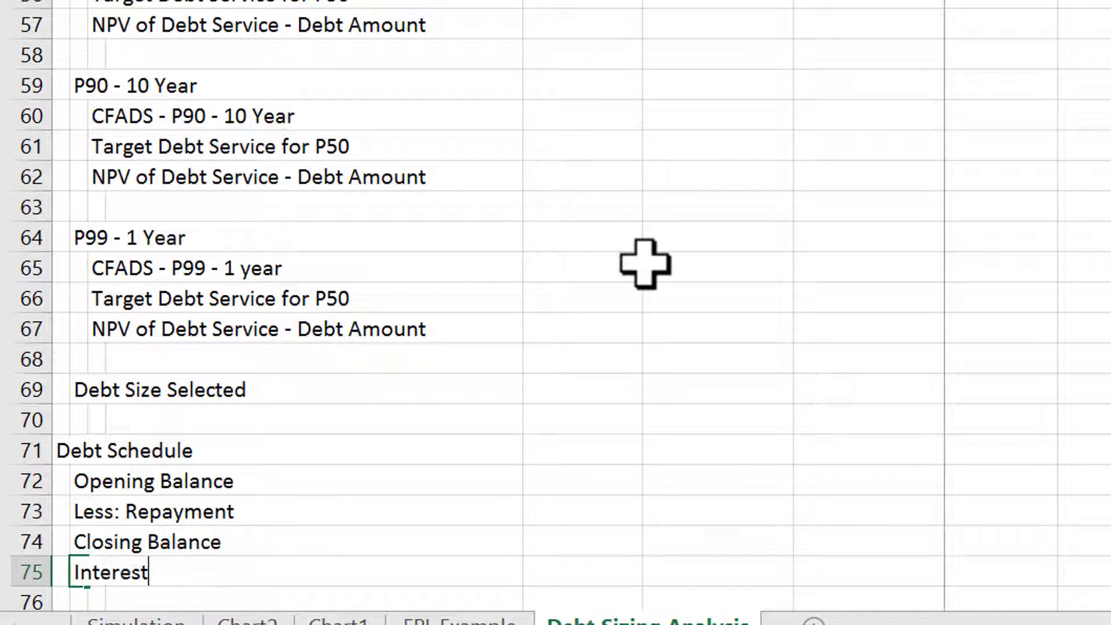
pyautogui.write(' Rate')
pyautogui.press('Return')
pyautogui.press('Return')
pyautogui.press('Return')
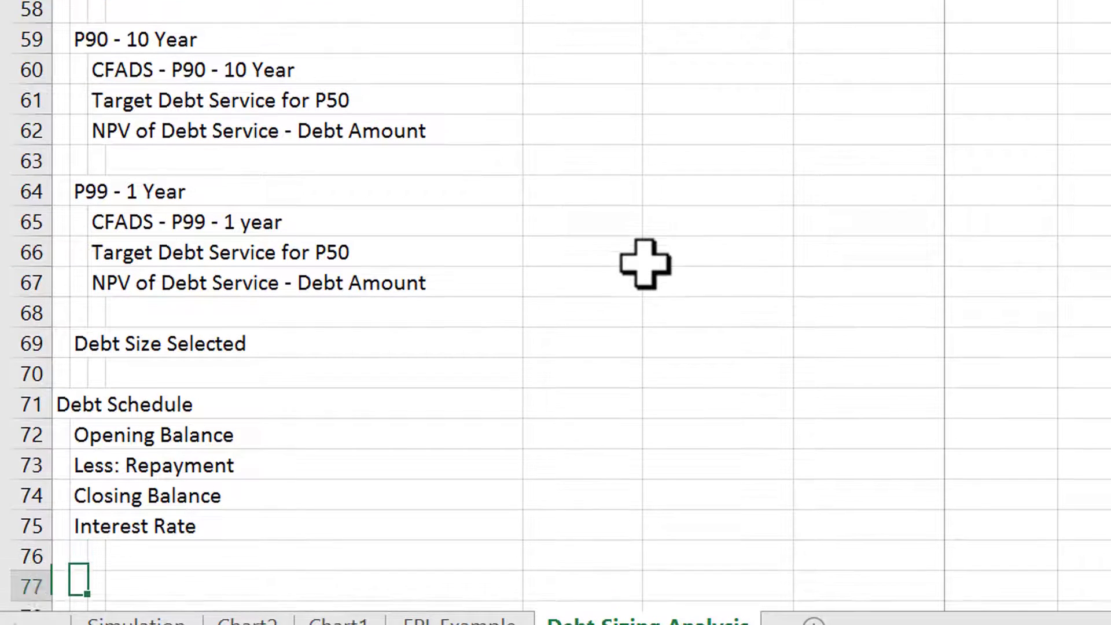
# Review the sheet from the debt schedule up to the operating, DSCR and finance assumptions
pyautogui.press('Up')
pyautogui.press('Left')
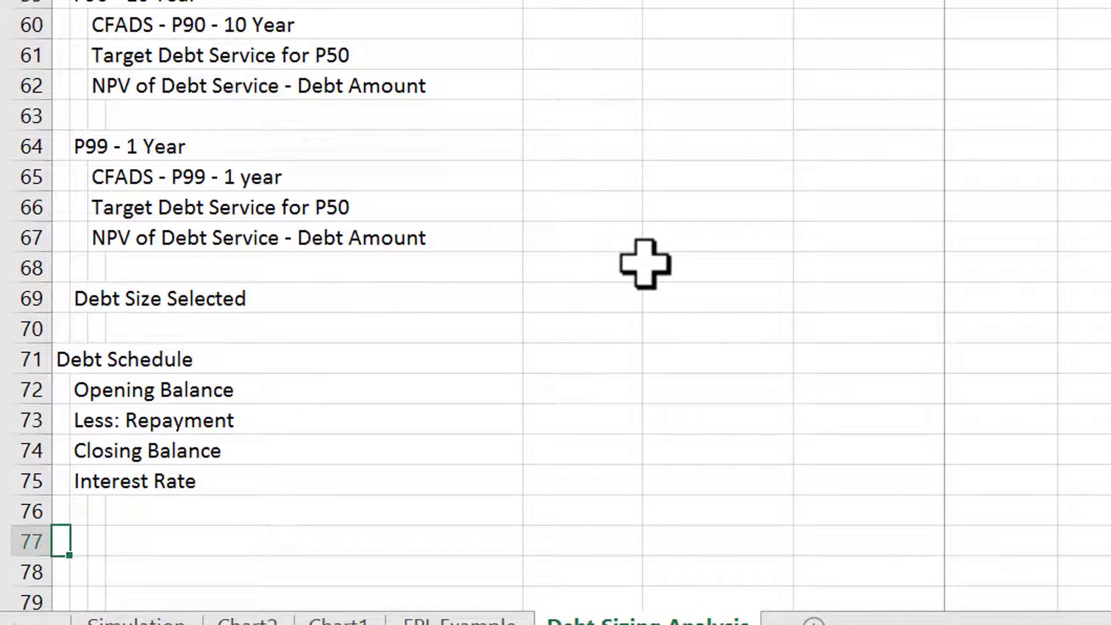
pyautogui.press('Up')
pyautogui.press('Up')
pyautogui.press('Up')
pyautogui.press('Up')
pyautogui.press('Up')
pyautogui.press('Up')
pyautogui.press('Up')
pyautogui.press('Up')
pyautogui.press('Up')
pyautogui.press('Up')
pyautogui.press('Up')
pyautogui.press('Up')
pyautogui.press('Up')
pyautogui.press('Up')
pyautogui.press('Up')
pyautogui.press('Up')
pyautogui.press('Up')
pyautogui.press('Up')
pyautogui.press('Up')
pyautogui.press('Up')
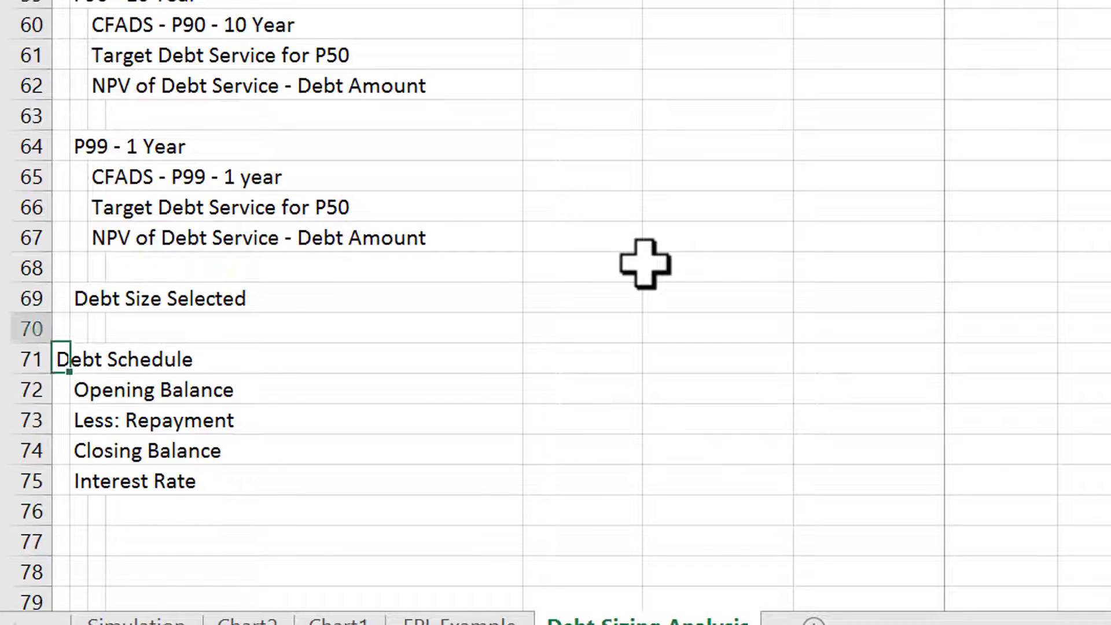
pyautogui.press('Up')
pyautogui.press('Up')
pyautogui.press('Up')
pyautogui.press('Up')
pyautogui.press('Up')
pyautogui.press('Up')
pyautogui.press('Up')
pyautogui.press('Up')
pyautogui.press('Up')
pyautogui.press('Up')
pyautogui.press('Up')
pyautogui.press('Up')
pyautogui.press('Up')
pyautogui.press('Up')
pyautogui.press('Up')
pyautogui.press('Up')
pyautogui.press('Up')
pyautogui.press('Up')
pyautogui.press('Up')
pyautogui.press('Up')
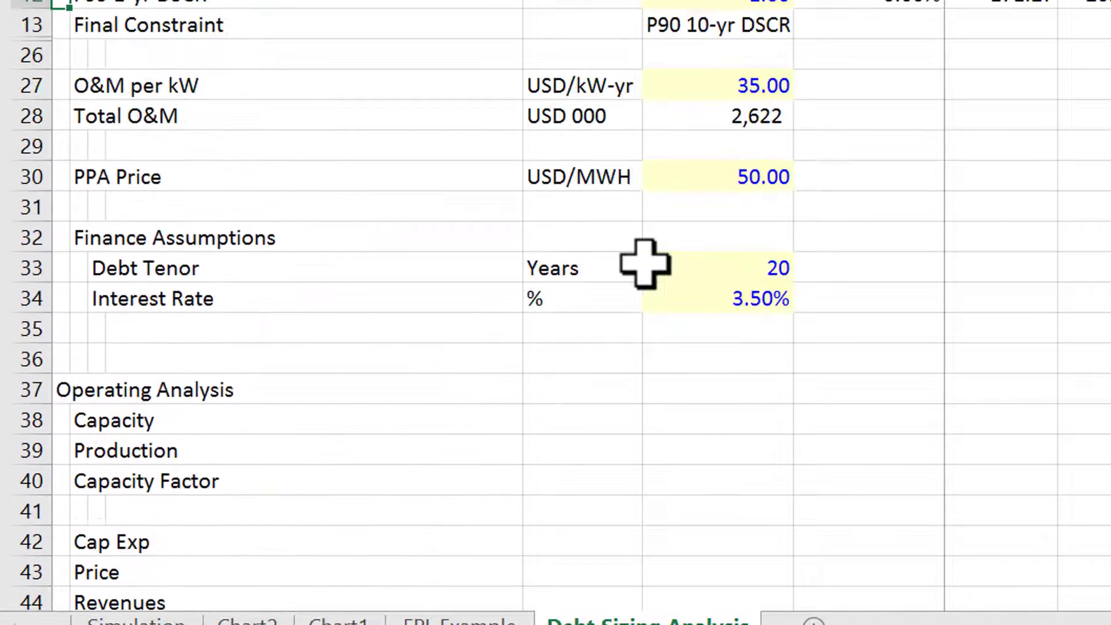
pyautogui.press('Up')
pyautogui.press('Up')
pyautogui.press('Up')
pyautogui.press('Up')
pyautogui.press('Up')
pyautogui.press('Up')
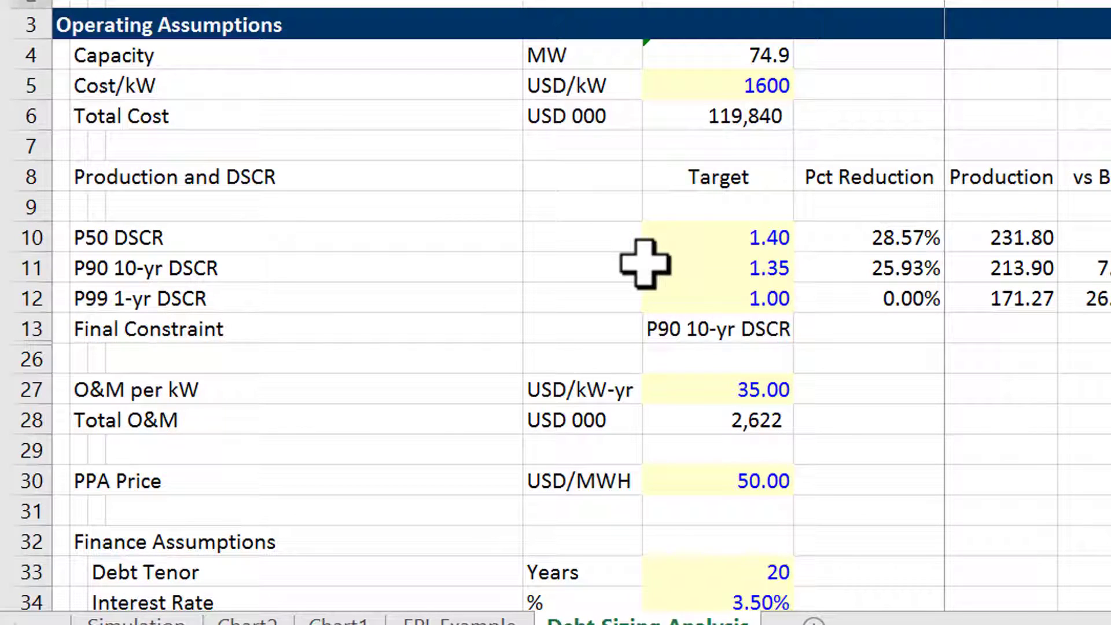
# Review the Operating Analysis and Debt Sizing row labels on the way back down the sheet
pyautogui.press('Down')
pyautogui.press('Down')
pyautogui.press('Down')
pyautogui.press('Down')
pyautogui.press('Down')
pyautogui.press('Down')
pyautogui.press('Down')
pyautogui.press('Down')
pyautogui.press('Down')
pyautogui.press('Down')
pyautogui.press('Down')
pyautogui.press('Down')
pyautogui.press('Down')
pyautogui.press('Down')
pyautogui.press('Down')
pyautogui.press('Down')
pyautogui.press('Down')
pyautogui.press('Down')
pyautogui.press('Down')
pyautogui.press('Down')
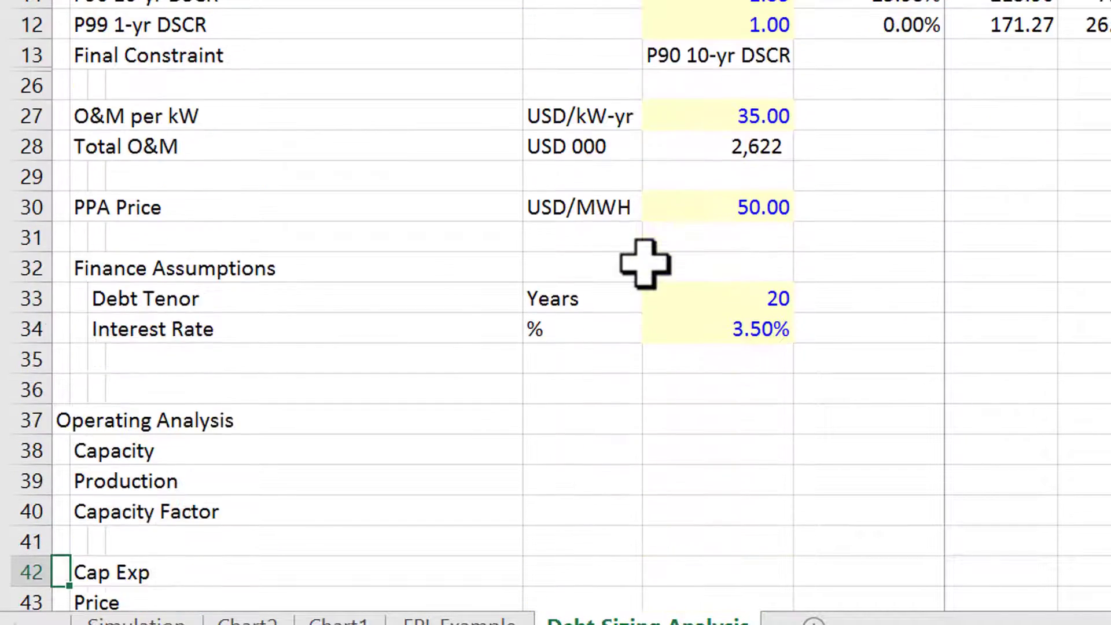
pyautogui.press('Down')
pyautogui.press('Down')
pyautogui.press('Down')
pyautogui.press('Down')
pyautogui.press('Down')
pyautogui.press('Down')
pyautogui.press('Down')
pyautogui.press('Down')
pyautogui.press('Down')
pyautogui.press('Down')
pyautogui.press('Down')
pyautogui.press('Down')
pyautogui.press('Down')
pyautogui.press('Down')
pyautogui.press('Down')
pyautogui.press('Down')
pyautogui.press('Down')
pyautogui.press('Down')
pyautogui.press('Down')
pyautogui.press('Down')
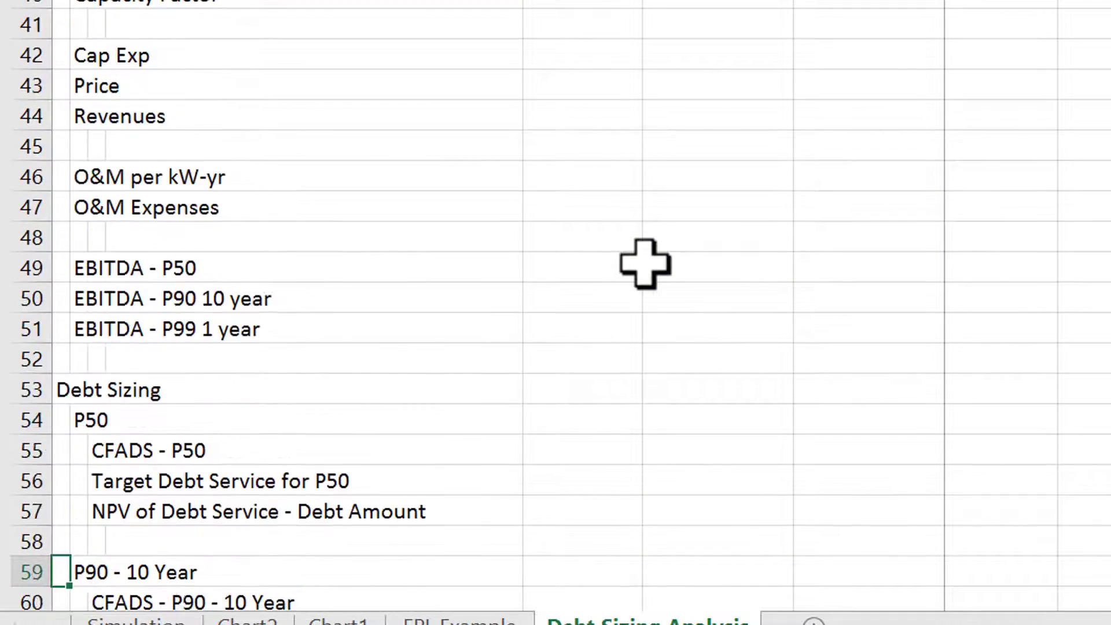
# Add the section heading Cash Flow in cell A77 below the debt schedule
pyautogui.press('Down')
pyautogui.press('Down')
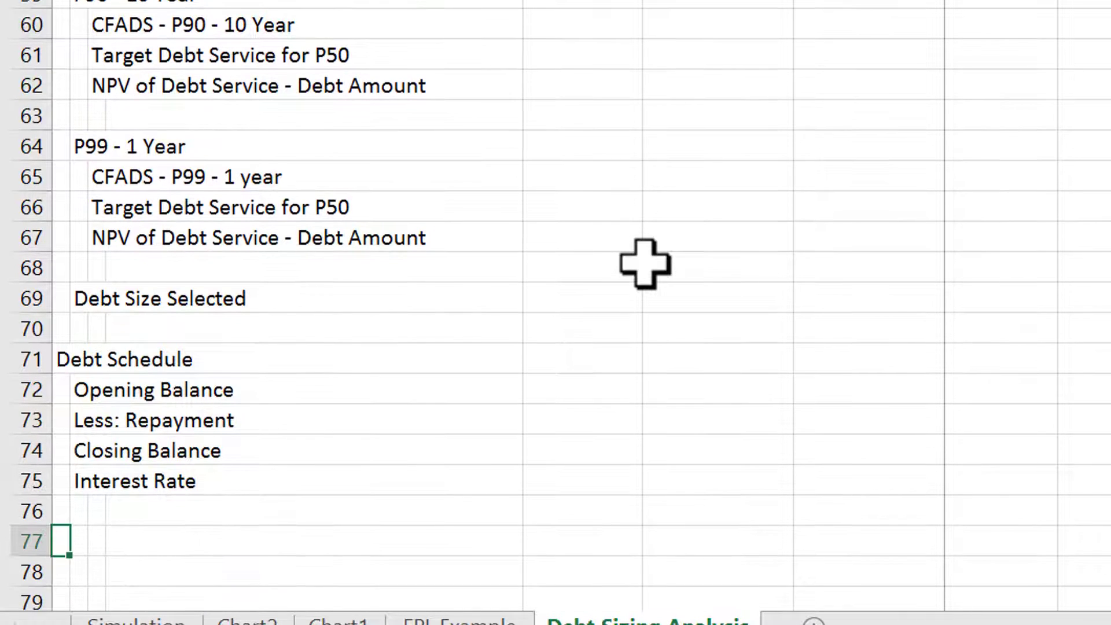
pyautogui.write('Cash Flow')
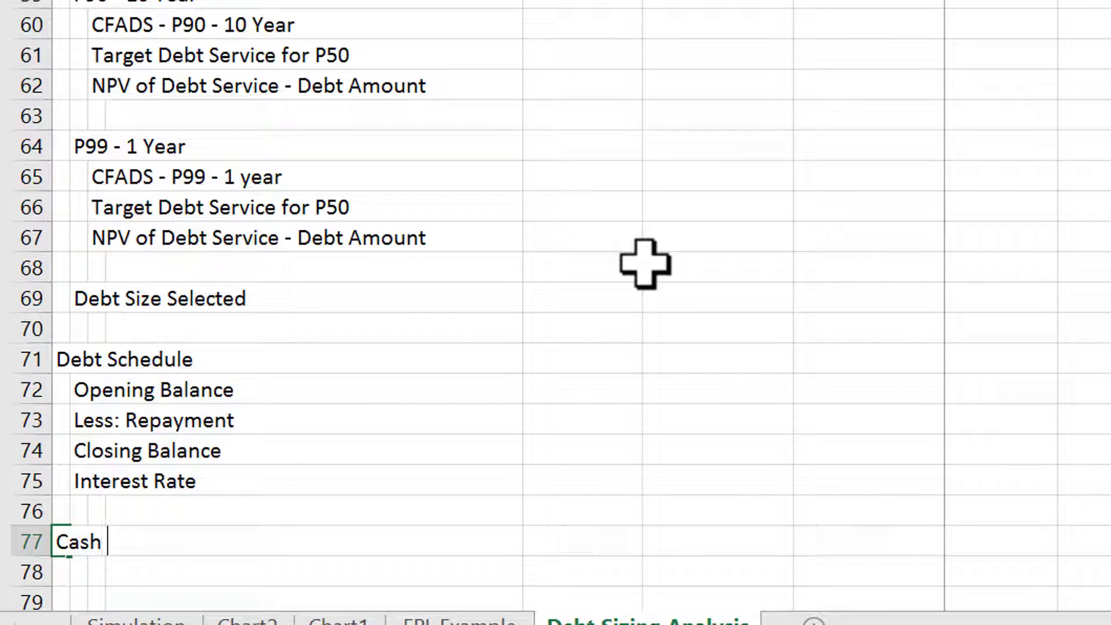
pyautogui.press('Down')
# Enter the row labels Equity Cash Flow in B81 and Equity IRR in B82, leaving rows 78 to 80 blank
pyautogui.press('Down')
pyautogui.press('Down')
pyautogui.press('Down')
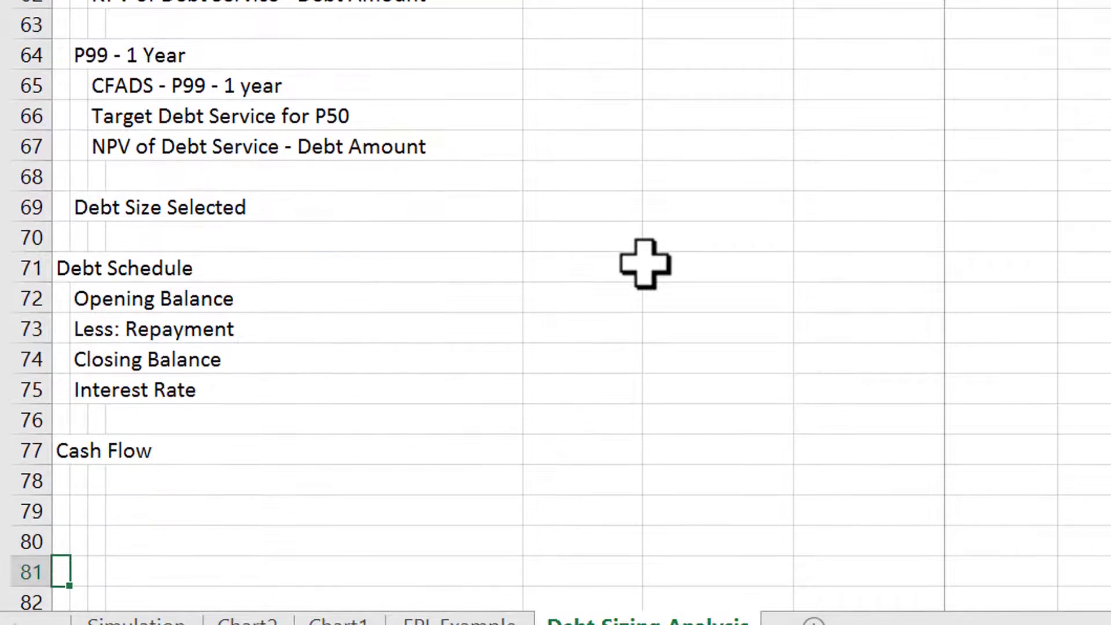
pyautogui.press('Right')
pyautogui.write('Equity ')
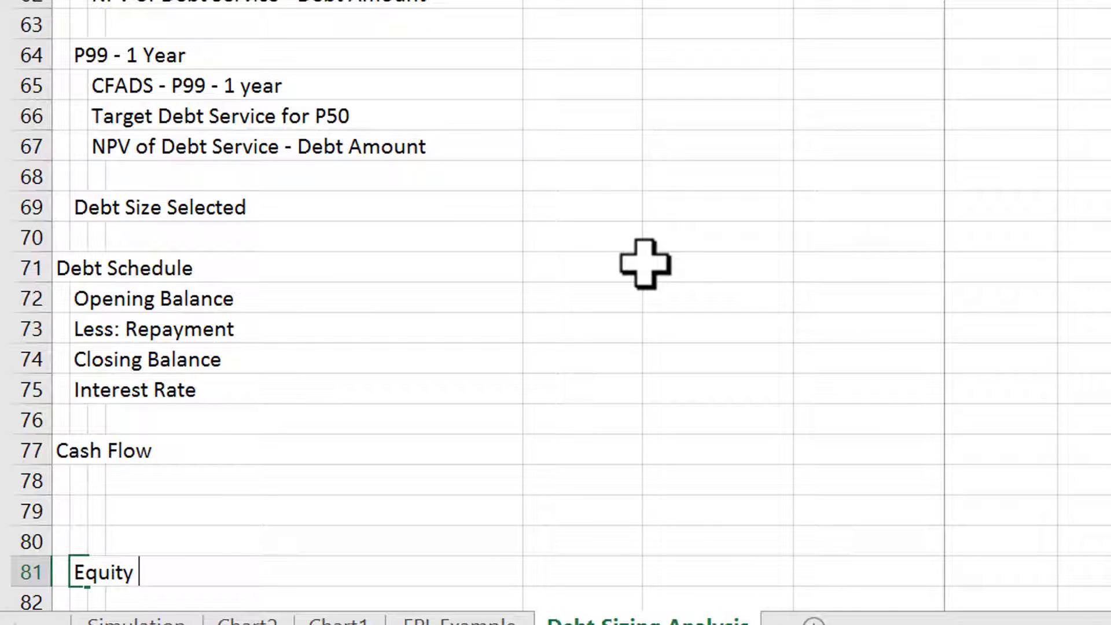
pyautogui.write('Cash Flow')
pyautogui.press('Return')
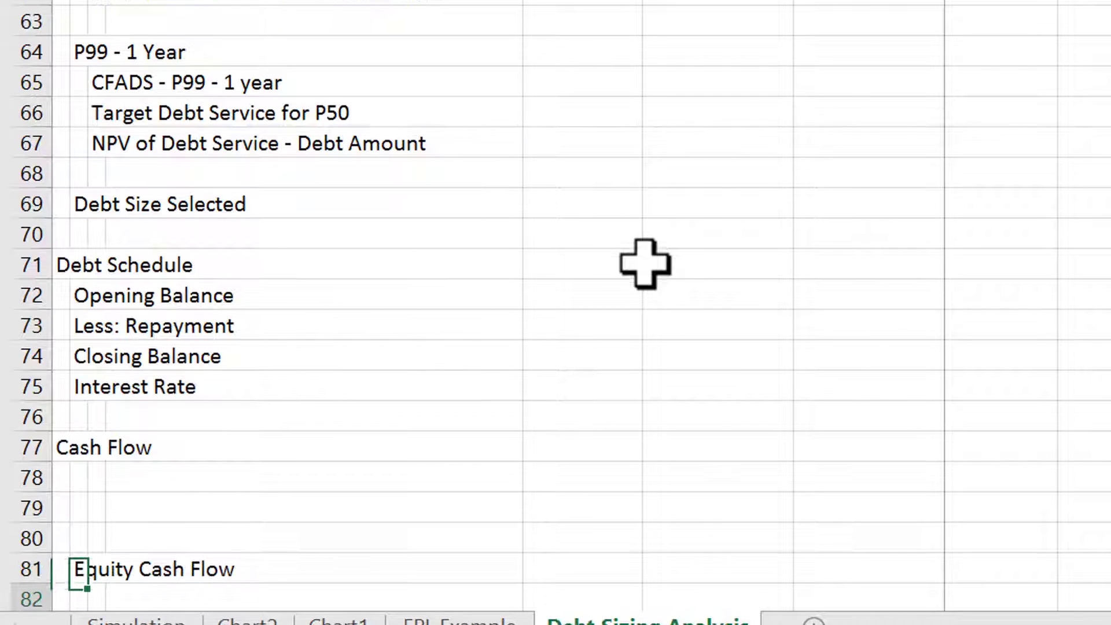
pyautogui.write('Equit')
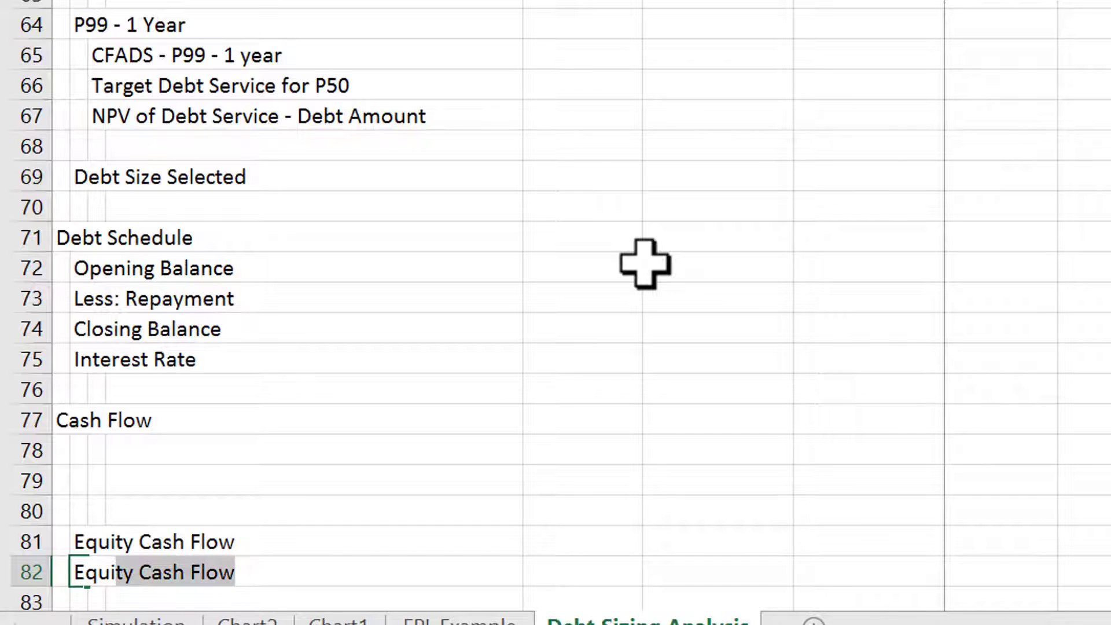
pyautogui.write('y IRR')
pyautogui.press('Return')
# Examine the Debt Schedule rows from Opening Balance to Interest Rate against the empty rows under Cash Flow
pyautogui.press('Up')
pyautogui.press('Up')
pyautogui.press('Up')
pyautogui.press('Up')
pyautogui.press('Up')
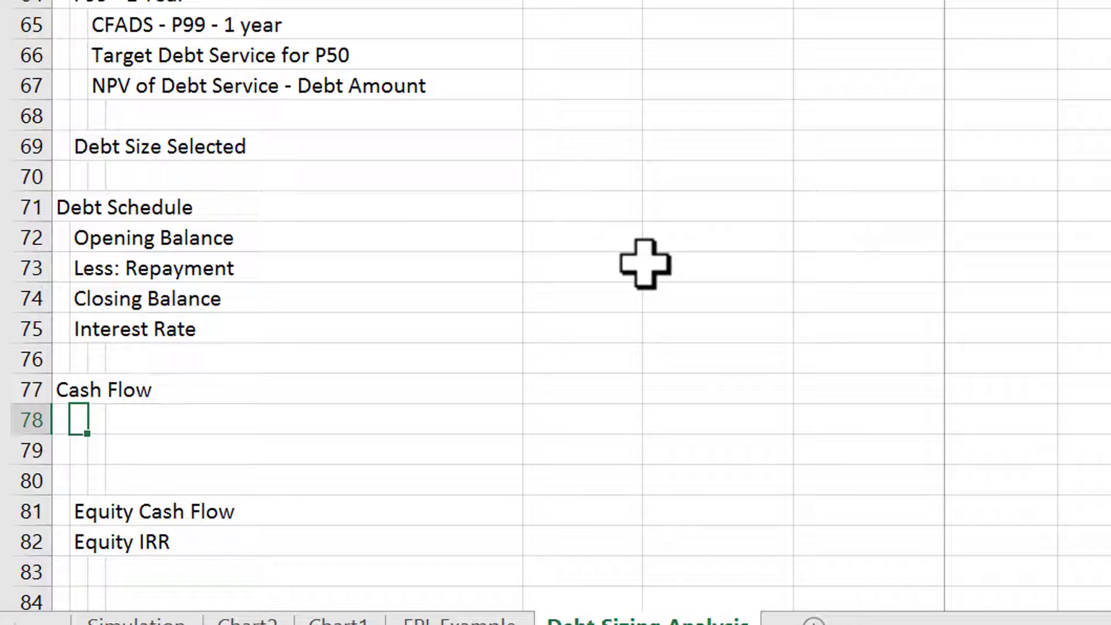
pyautogui.press('Up')
pyautogui.press('Up')
pyautogui.press('Up')
pyautogui.press('Up')
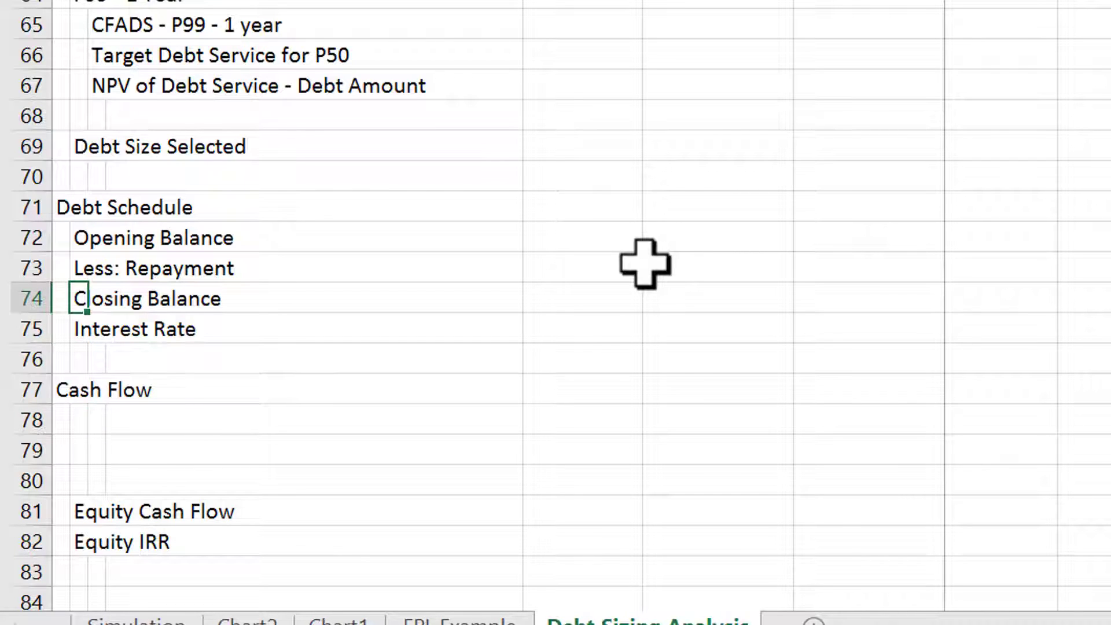
pyautogui.press('Up')
pyautogui.press('Up')
pyautogui.press('Down')
pyautogui.press('Down')
pyautogui.press('Down')
pyautogui.press('Down')
pyautogui.press('Down')
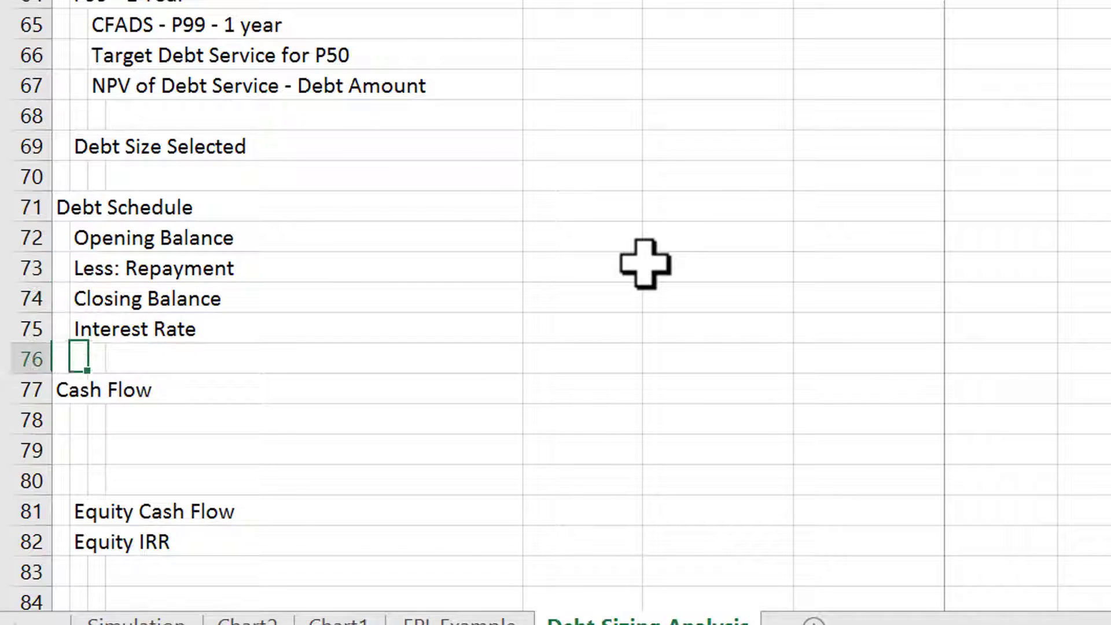
pyautogui.press('Down')
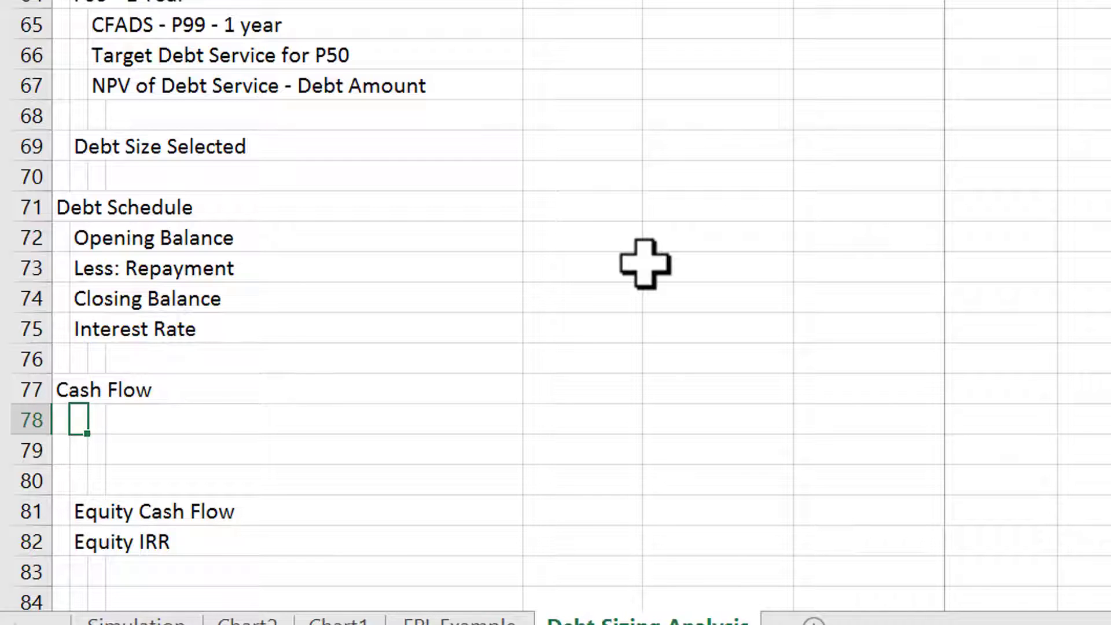
pyautogui.press('Up')
pyautogui.press('Up')
pyautogui.press('Up')
pyautogui.press('Up')
pyautogui.press('Up')
pyautogui.press('Up')
pyautogui.press('Down')
pyautogui.press('Down')
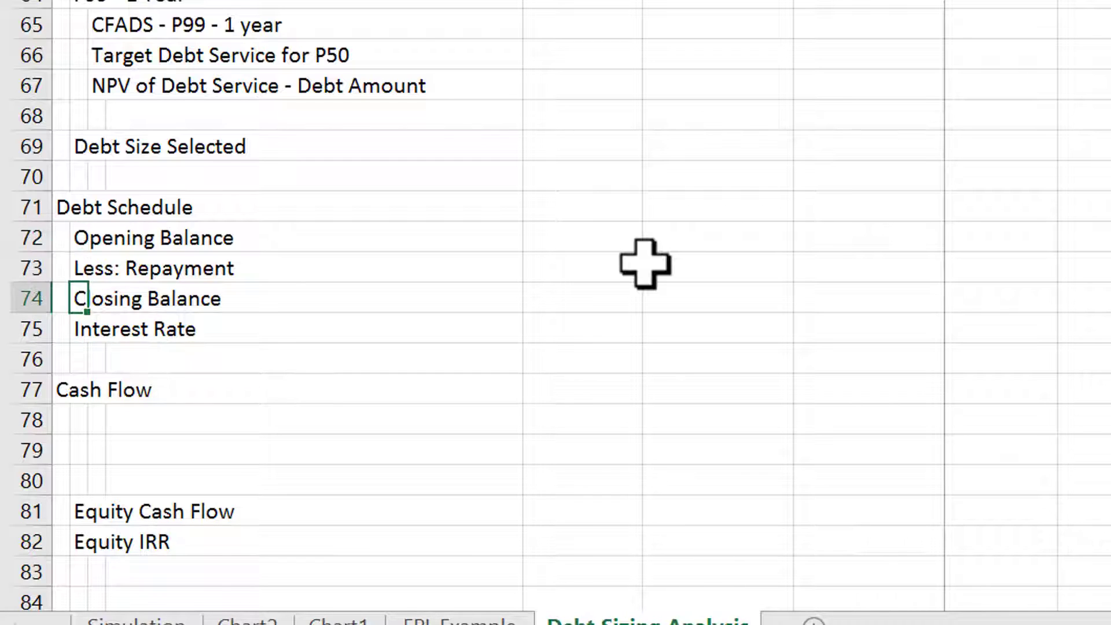
pyautogui.press('Up')
pyautogui.press('Up')
pyautogui.press('Up')
pyautogui.press('Down')
pyautogui.press('Down')
pyautogui.press('Down')
pyautogui.press('Down')
pyautogui.press('Down')
pyautogui.press('Down')
pyautogui.press('Down')
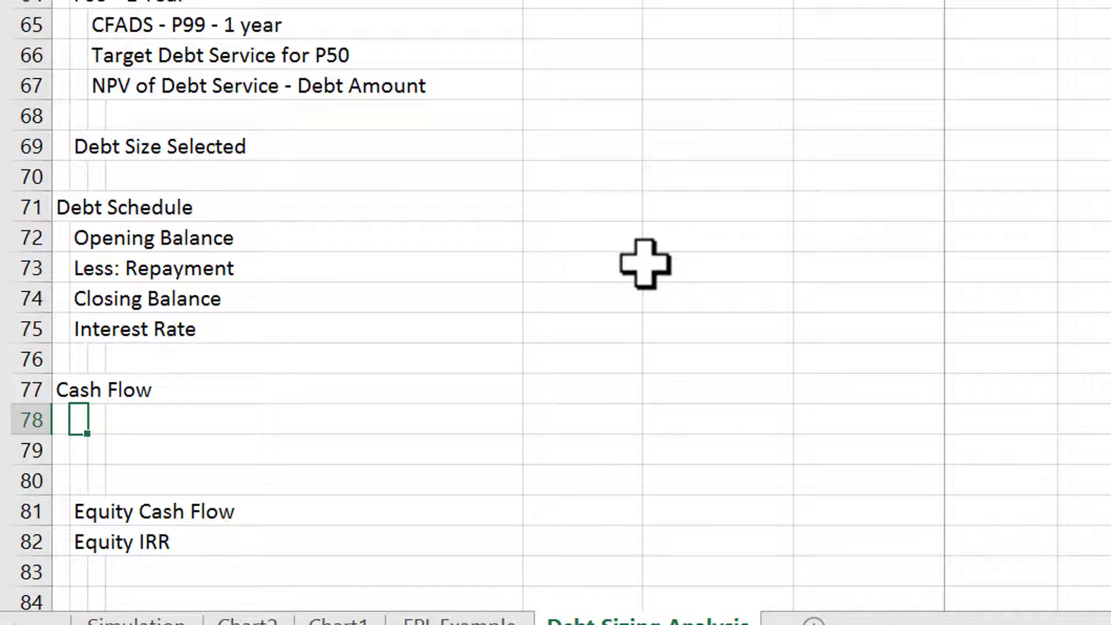
pyautogui.press('Up')
pyautogui.press('Up')
pyautogui.press('Up')
pyautogui.press('Up')
pyautogui.press('Up')
pyautogui.press('Up')
pyautogui.press('Down')
pyautogui.press('Down')
pyautogui.press('Down')
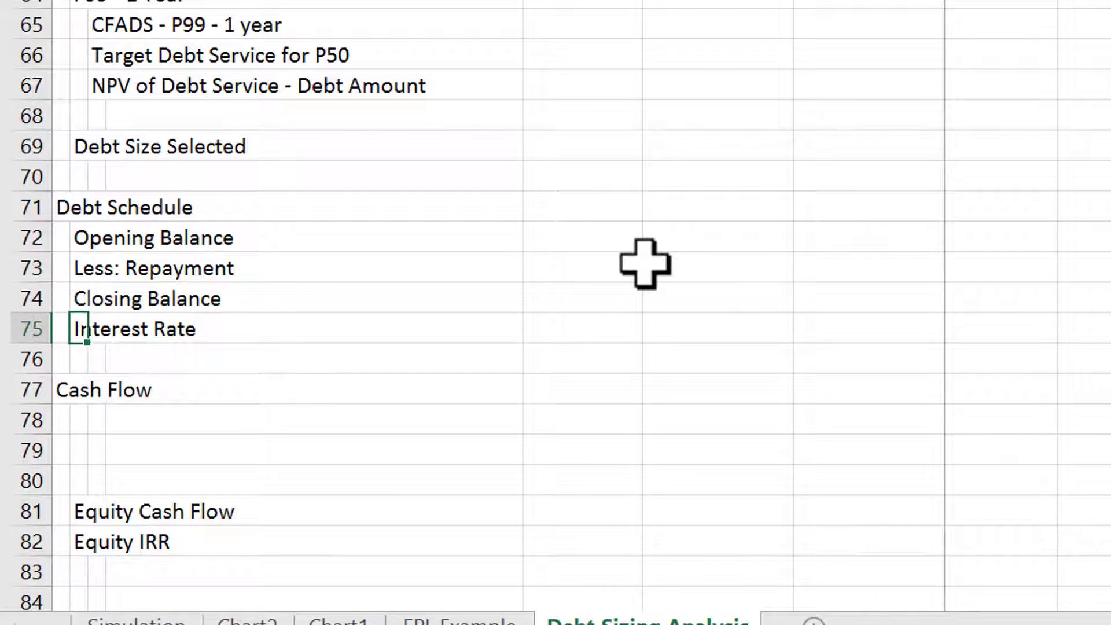
pyautogui.press('Up')
pyautogui.press('Up')
pyautogui.press('Up')
pyautogui.press('Down')
pyautogui.press('Down')
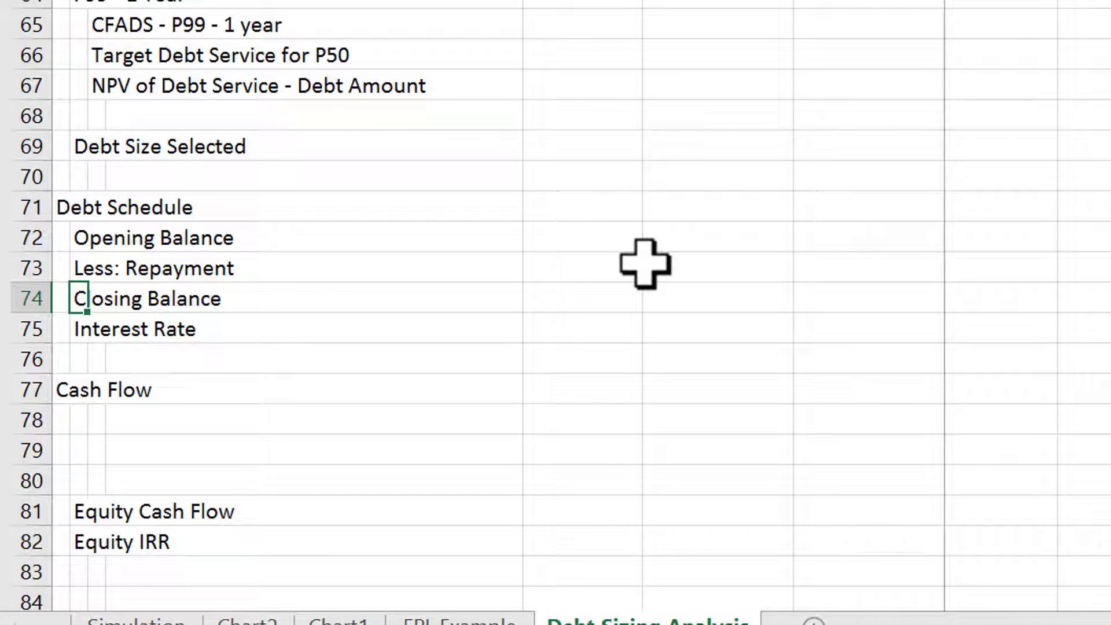
pyautogui.press('Up')
pyautogui.press('Up')
pyautogui.press('Down')
pyautogui.press('Down')
pyautogui.press('Down')
pyautogui.press('Down')
pyautogui.press('Down')
pyautogui.press('Down')
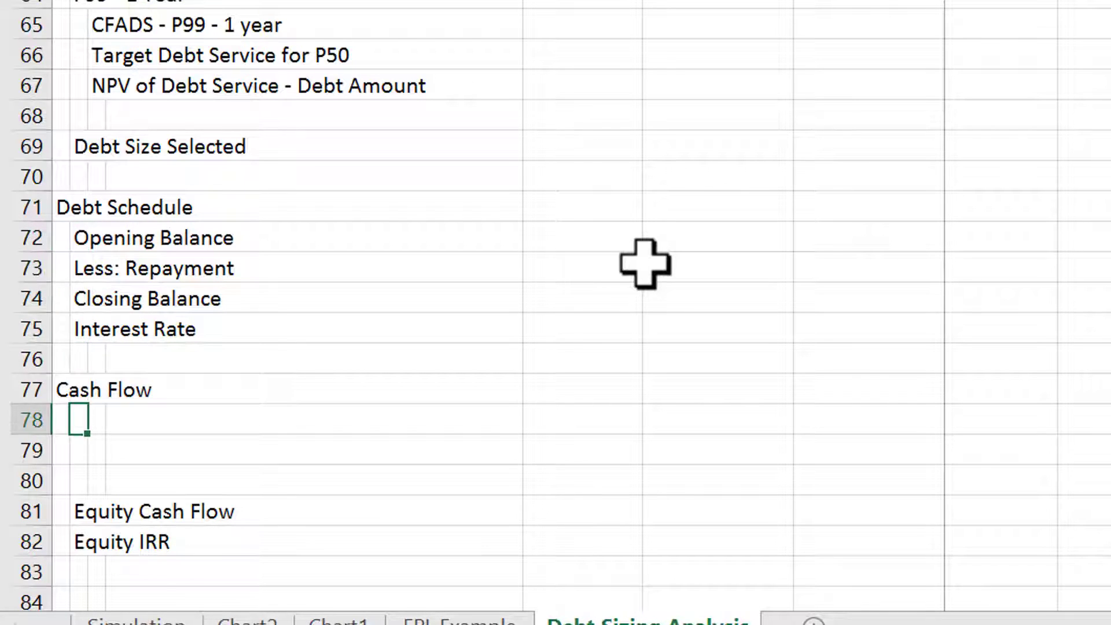
# Review the row labels from Cash Flow back up through Debt Schedule and Operating Analysis to the Operating Assumptions
pyautogui.press('Up')
pyautogui.press('Up')
pyautogui.press('Up')
pyautogui.press('Up')
pyautogui.press('Up')
pyautogui.press('Up')
pyautogui.press('Up')
pyautogui.press('Up')
pyautogui.press('Up')
pyautogui.press('Up')
pyautogui.press('Up')
pyautogui.press('Up')
pyautogui.press('Up')
pyautogui.press('Up')
pyautogui.press('Up')
pyautogui.press('Up')
pyautogui.press('Up')
pyautogui.press('Up')
pyautogui.press('Up')
pyautogui.press('Up')
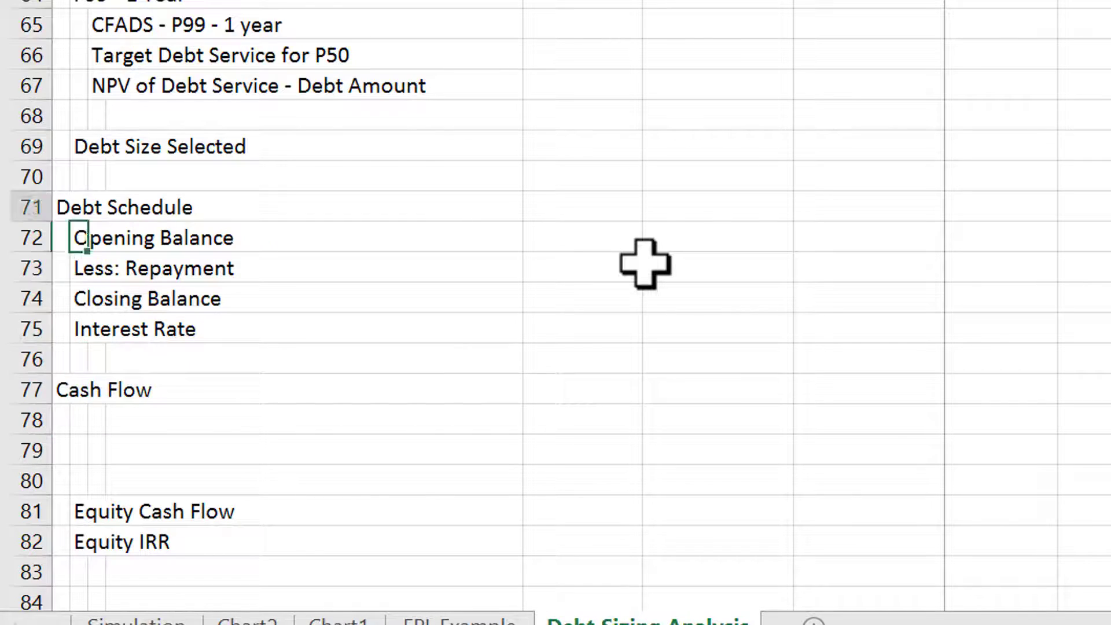
pyautogui.press('Up')
pyautogui.press('Up')
pyautogui.press('Up')
pyautogui.press('Up')
pyautogui.press('Up')
pyautogui.press('Up')
pyautogui.press('Up')
pyautogui.press('Up')
pyautogui.press('Up')
pyautogui.press('Up')
pyautogui.press('Up')
pyautogui.press('Up')
pyautogui.press('Up')
pyautogui.press('Up')
pyautogui.press('Up')
pyautogui.press('Up')
pyautogui.press('Up')
pyautogui.press('Up')
pyautogui.press('Up')
pyautogui.press('Up')
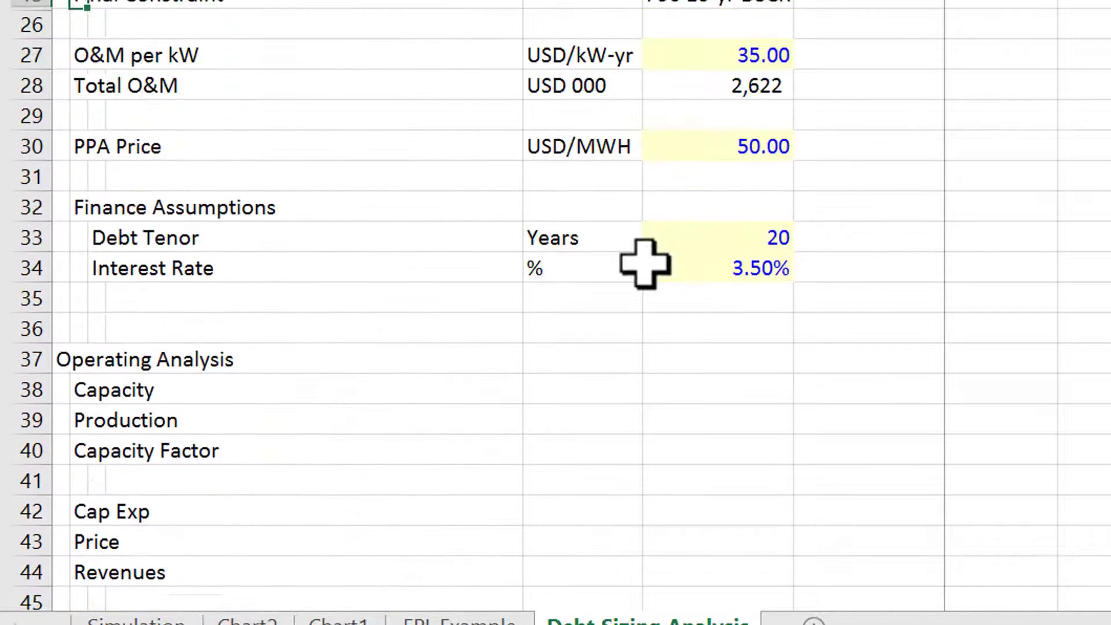
# Examine the target DSCR, percentage reduction and production for the P50, P90 10-yr and P99 1-yr cases
pyautogui.press('Down')
pyautogui.press('Down')
pyautogui.press('Down')
pyautogui.press('Down')
pyautogui.press('Down')
pyautogui.press('Down')
pyautogui.press('Down')
pyautogui.press('Down')
pyautogui.press('Down')
pyautogui.press('Down')
pyautogui.press('Down')
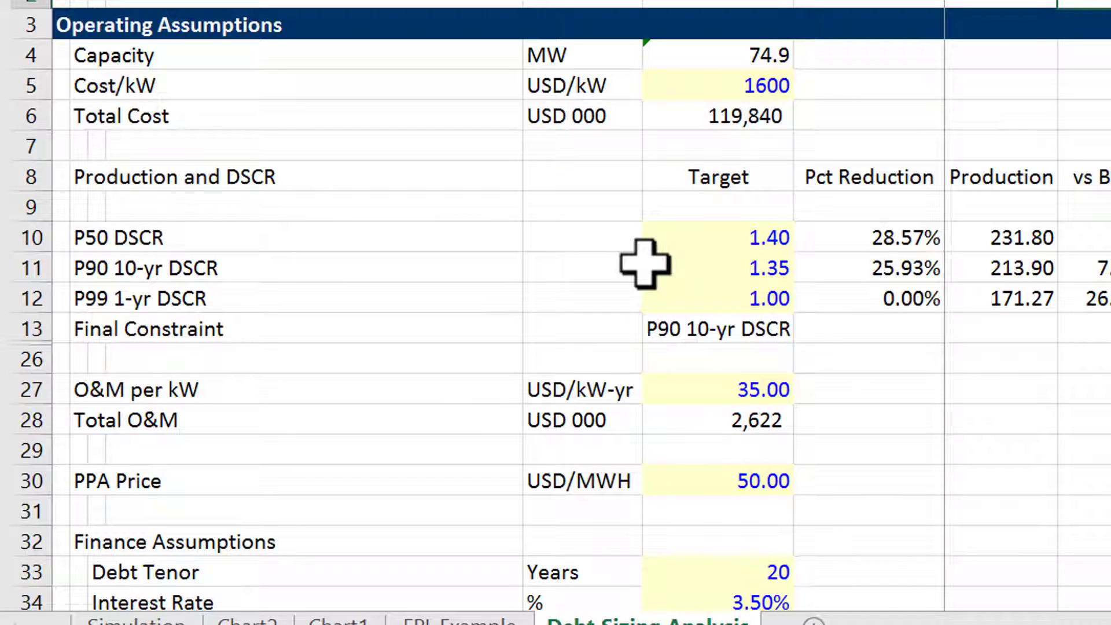
pyautogui.press('Left')
pyautogui.press('Left')
pyautogui.press('Left')
pyautogui.press('Up')
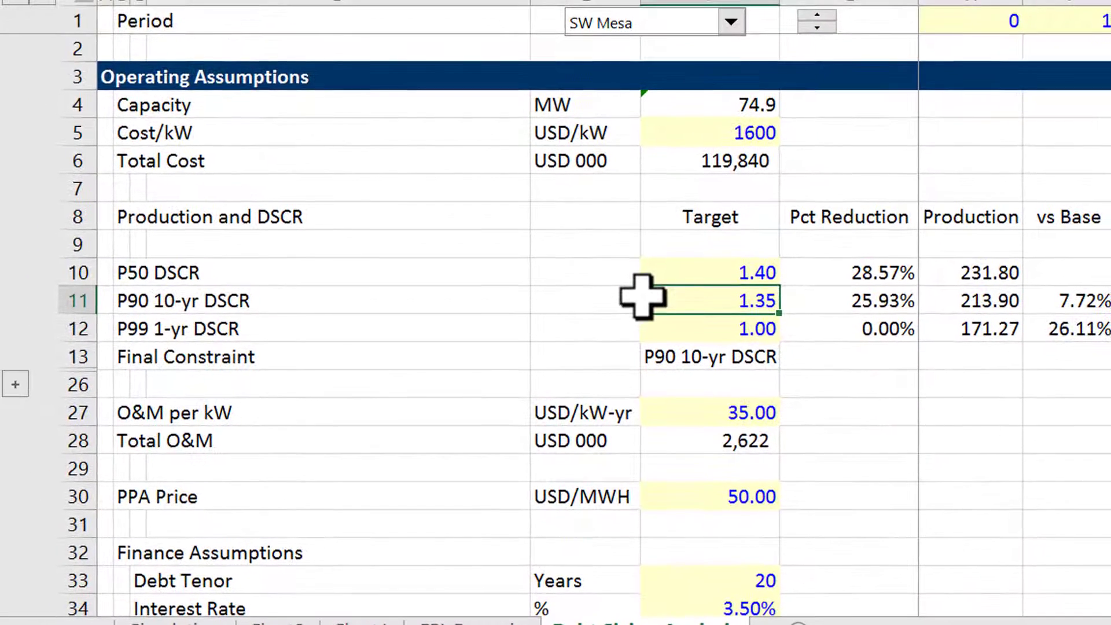
pyautogui.press('Right')
pyautogui.press('Left')
pyautogui.press('Left')
pyautogui.press('Left')
pyautogui.press('Left')
pyautogui.press('Left')
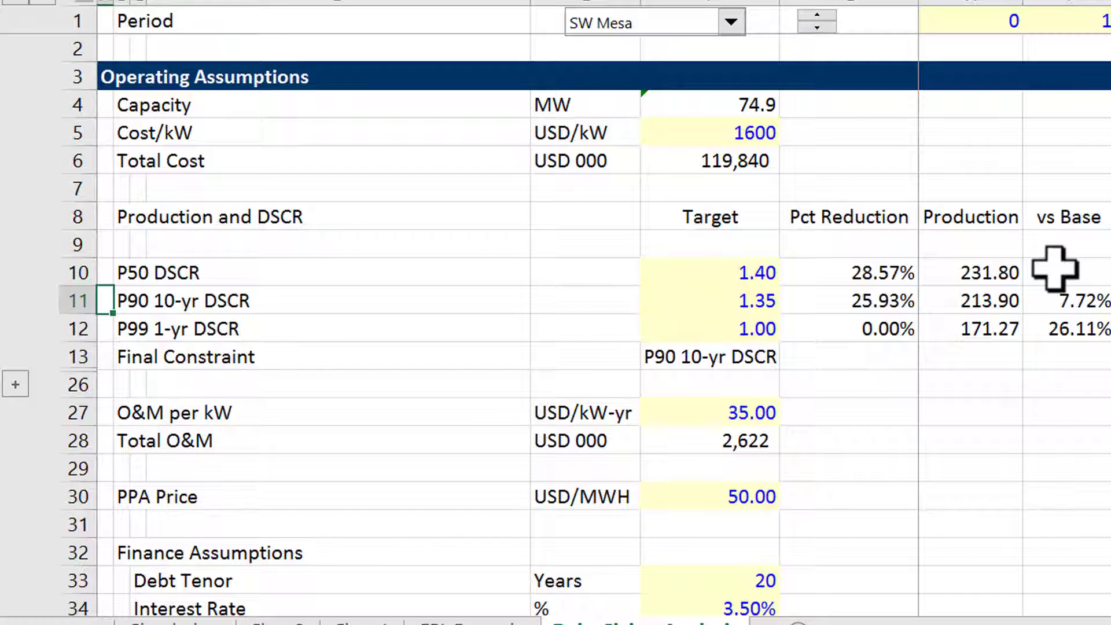
# Review the model outline from Finance Assumptions down to Equity IRR, ending at the blank cell B78 under Cash Flow
pyautogui.press('Down')
pyautogui.press('Down')
pyautogui.press('Down')
pyautogui.press('Down')
pyautogui.press('Down')
pyautogui.press('Down')
pyautogui.press('Down')
pyautogui.press('Down')
pyautogui.press('Down')
pyautogui.press('Down')
pyautogui.press('Down')
pyautogui.press('Down')
pyautogui.press('Down')
pyautogui.press('Down')
pyautogui.press('Down')
pyautogui.press('Down')
pyautogui.press('Down')
pyautogui.press('Down')
pyautogui.press('Down')
pyautogui.press('Down')
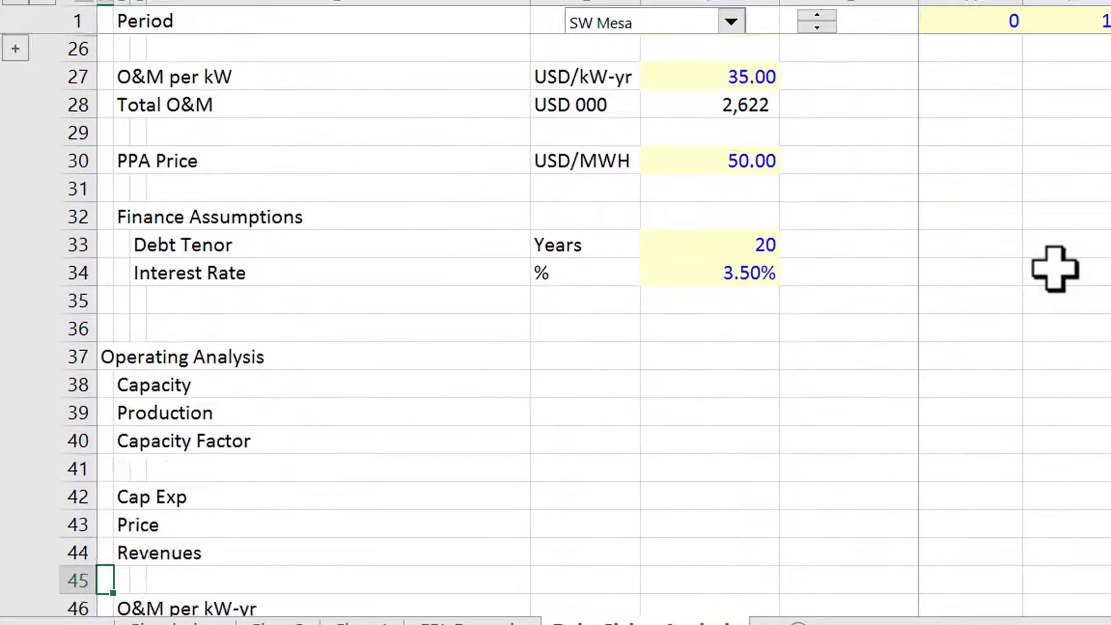
pyautogui.press('Down')
pyautogui.press('Down')
pyautogui.press('Down')
pyautogui.press('Down')
pyautogui.press('Down')
pyautogui.press('Down')
pyautogui.press('Down')
pyautogui.press('Down')
pyautogui.press('Down')
pyautogui.press('Down')
pyautogui.press('Down')
pyautogui.press('Down')
pyautogui.press('Down')
pyautogui.press('Down')
pyautogui.press('Down')
pyautogui.press('Down')
pyautogui.press('Down')
pyautogui.press('Down')
pyautogui.press('Down')
pyautogui.press('Down')
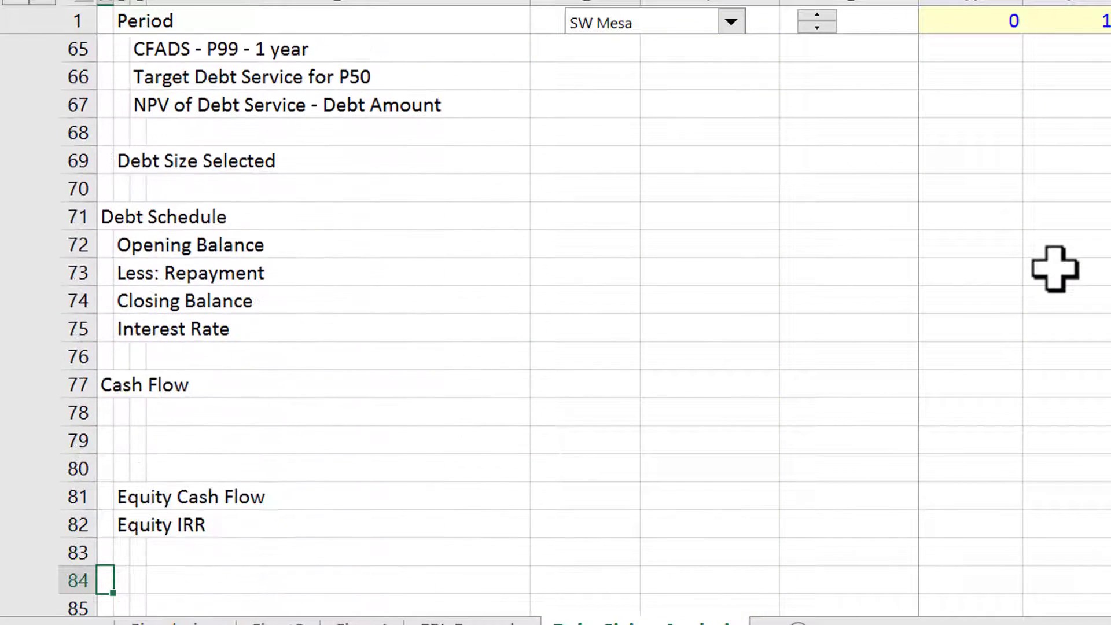
pyautogui.press('Up')
pyautogui.press('Up')
pyautogui.press('Up')
pyautogui.press('Up')
pyautogui.press('Up')
pyautogui.press('Up')
pyautogui.press('Right')
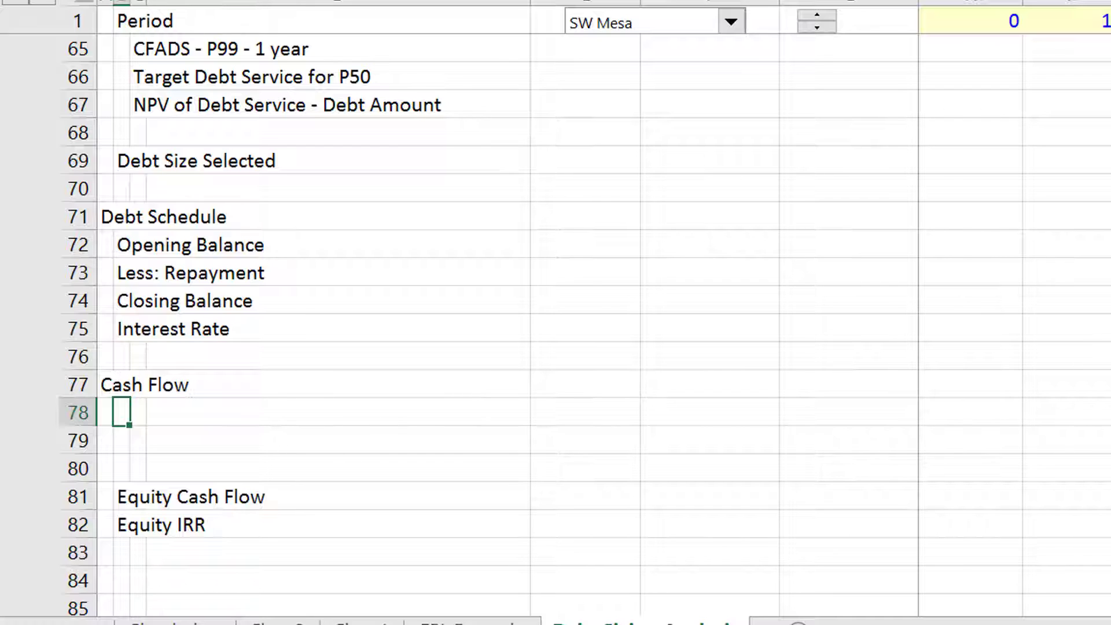
# Examine the HWinds model from the Final Constraint and O&M inputs down through Revenues and EBITDA to Debt Sizing
pyautogui.hotkey('ctrl', 'Up')
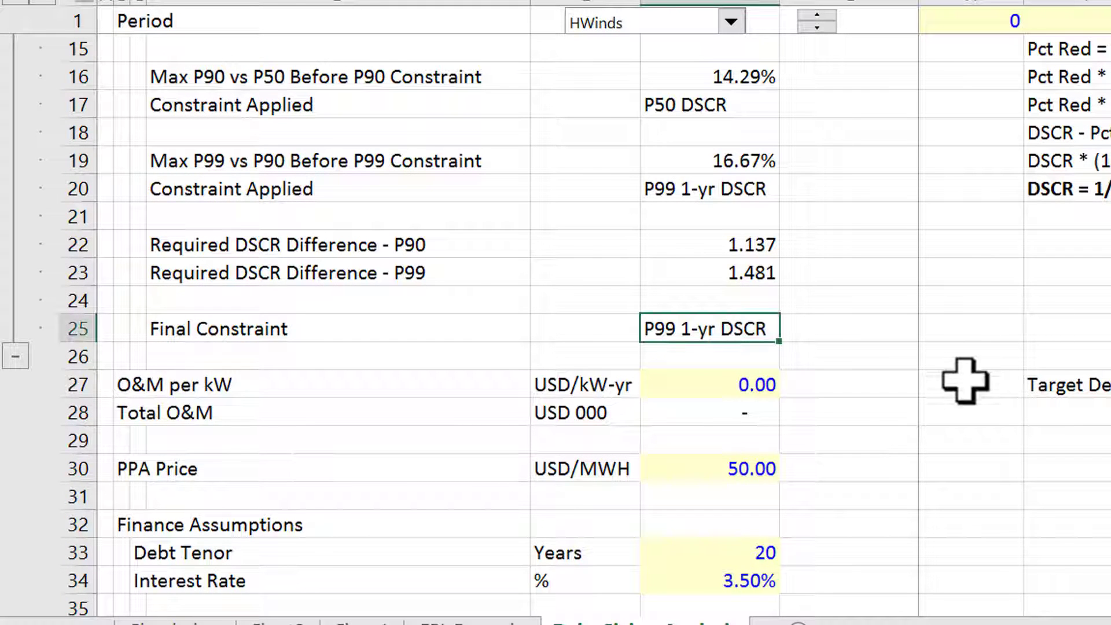
pyautogui.press('Down')
pyautogui.press('Down')
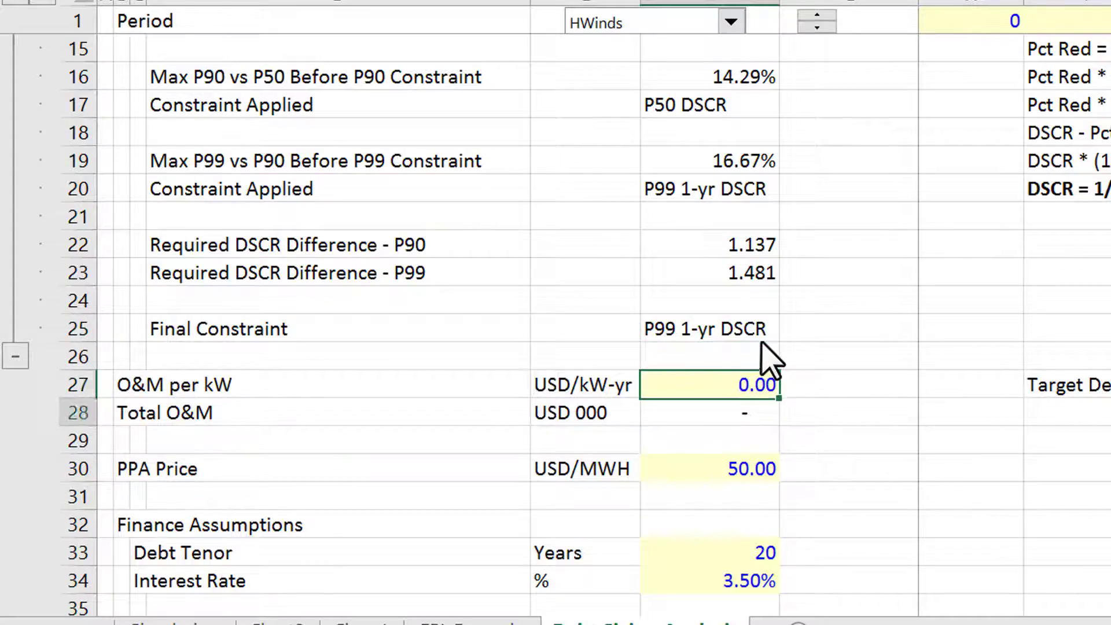
pyautogui.press('Down')
pyautogui.press('Down')
pyautogui.press('Down')
pyautogui.press('Down')
pyautogui.press('Down')
pyautogui.press('Down')
pyautogui.press('Down')
pyautogui.press('Down')
pyautogui.press('Down')
pyautogui.press('Down')
pyautogui.press('Down')
pyautogui.press('Down')
pyautogui.press('Down')
pyautogui.press('Down')
pyautogui.press('Down')
pyautogui.press('Down')
pyautogui.press('Down')
pyautogui.press('Down')
pyautogui.press('Down')
pyautogui.press('Down')
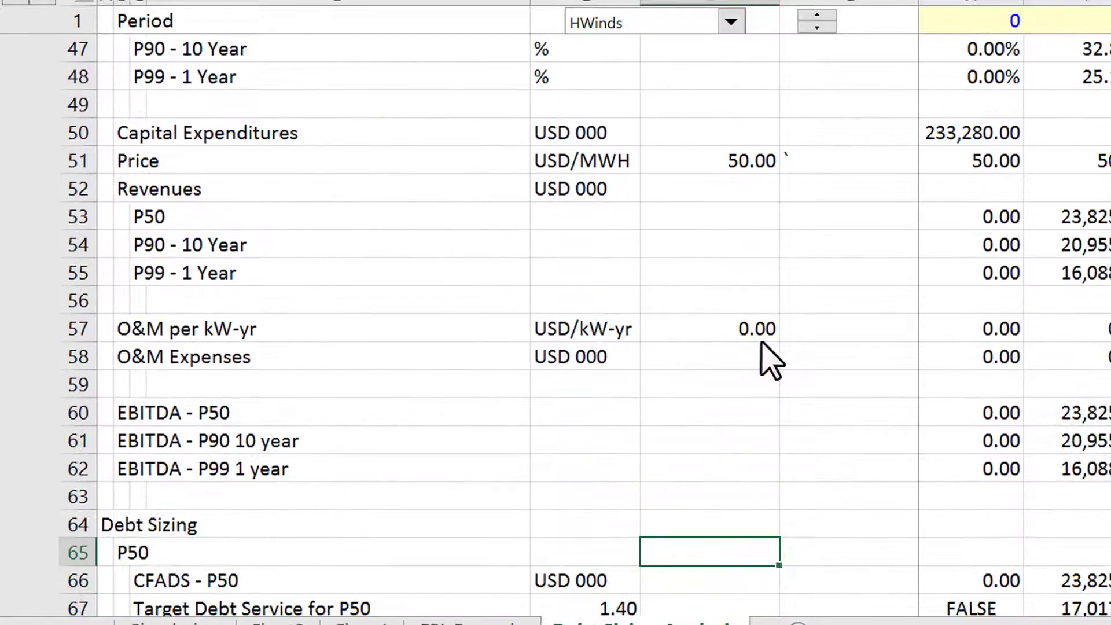
# Examine the HWinds constraint calculations and the percentage reduction for the P90 10-yr DSCR in the Operating Assumptions
pyautogui.press('Up')
pyautogui.press('Up')
pyautogui.press('Up')
pyautogui.press('Up')
pyautogui.press('Up')
pyautogui.press('Up')
pyautogui.press('Up')
pyautogui.press('Up')
pyautogui.press('Up')
pyautogui.press('Up')
pyautogui.press('Up')
pyautogui.press('Up')
pyautogui.press('Up')
pyautogui.press('Up')
pyautogui.press('Up')
pyautogui.press('Up')
pyautogui.press('Up')
pyautogui.press('Up')
pyautogui.press('Up')
pyautogui.press('Up')
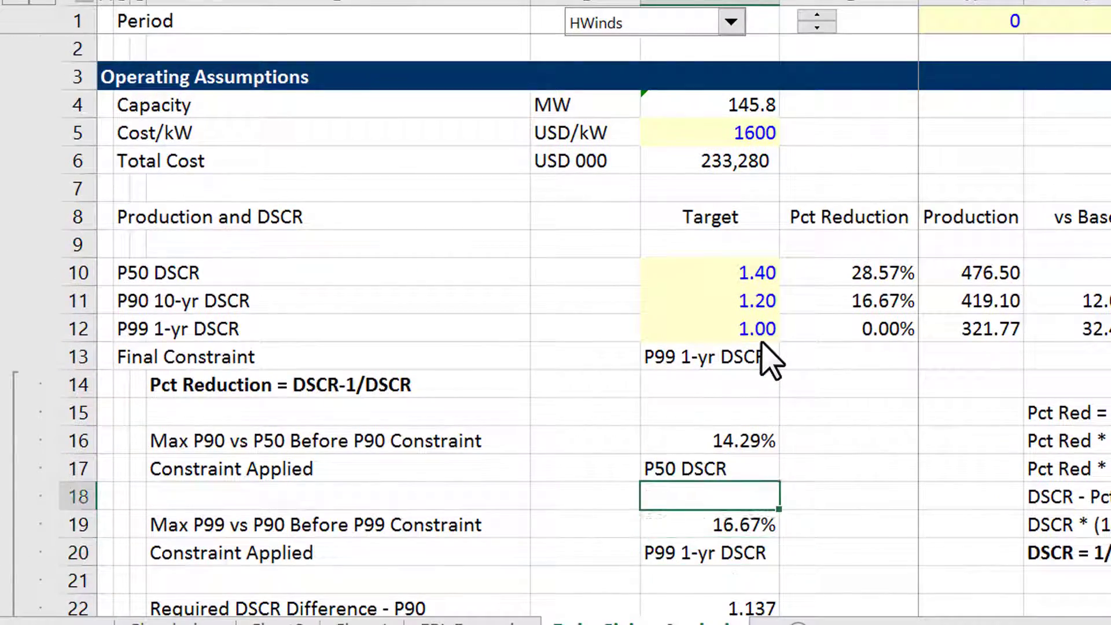
pyautogui.press('Up')
pyautogui.press('Up')
pyautogui.press('Up')
pyautogui.press('Up')
pyautogui.press('Up')
pyautogui.press('Up')
pyautogui.press('Up')
pyautogui.press('Right')
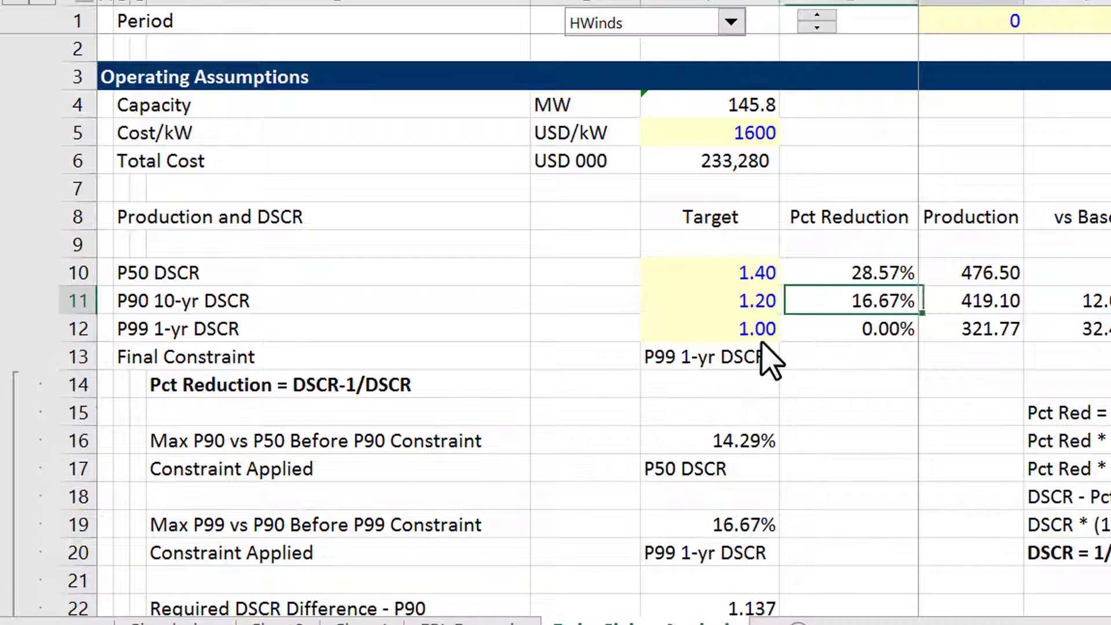
# Inspect the required DSCR formula for the P90 10-yr case and set its target DSCR to 1.30
pyautogui.press('Right')
pyautogui.press('Right')
pyautogui.press('F2')
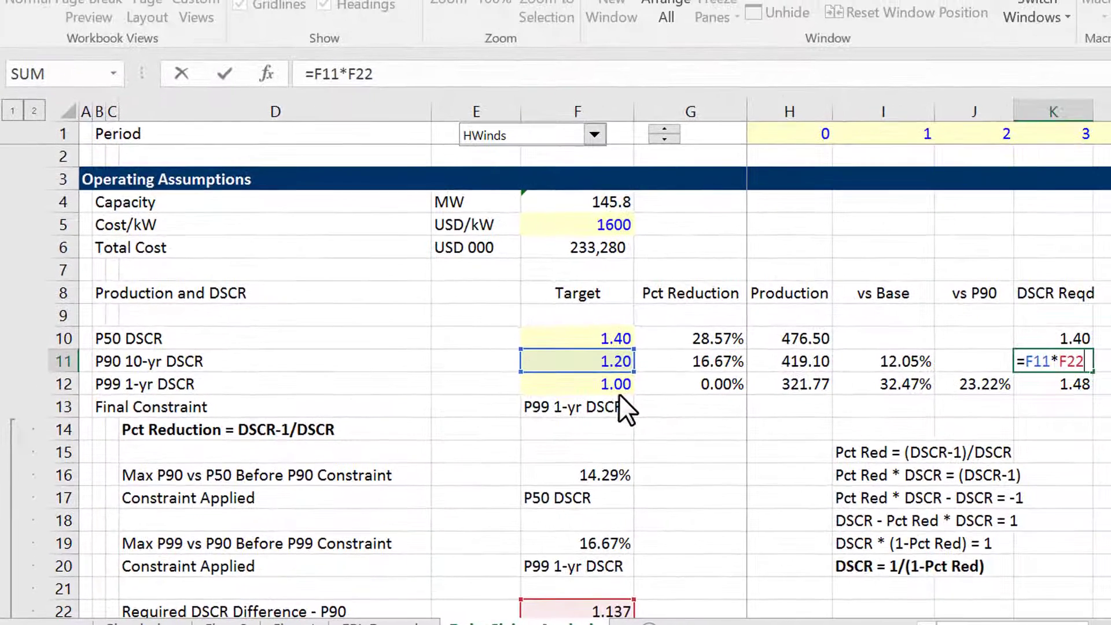
pyautogui.press('Return')
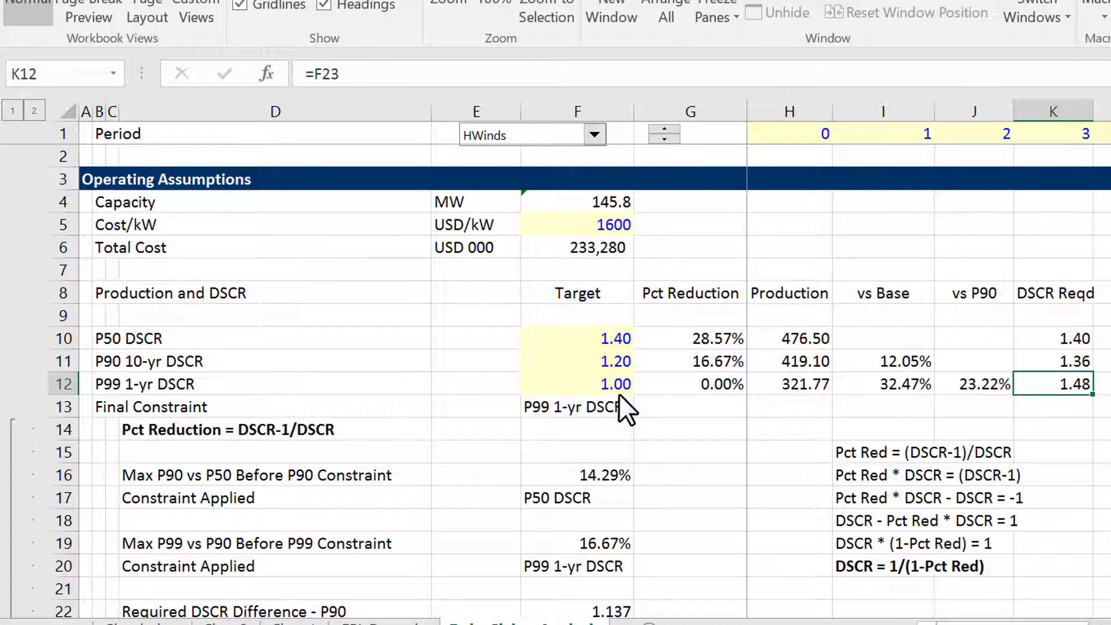
pyautogui.click(559, 348)
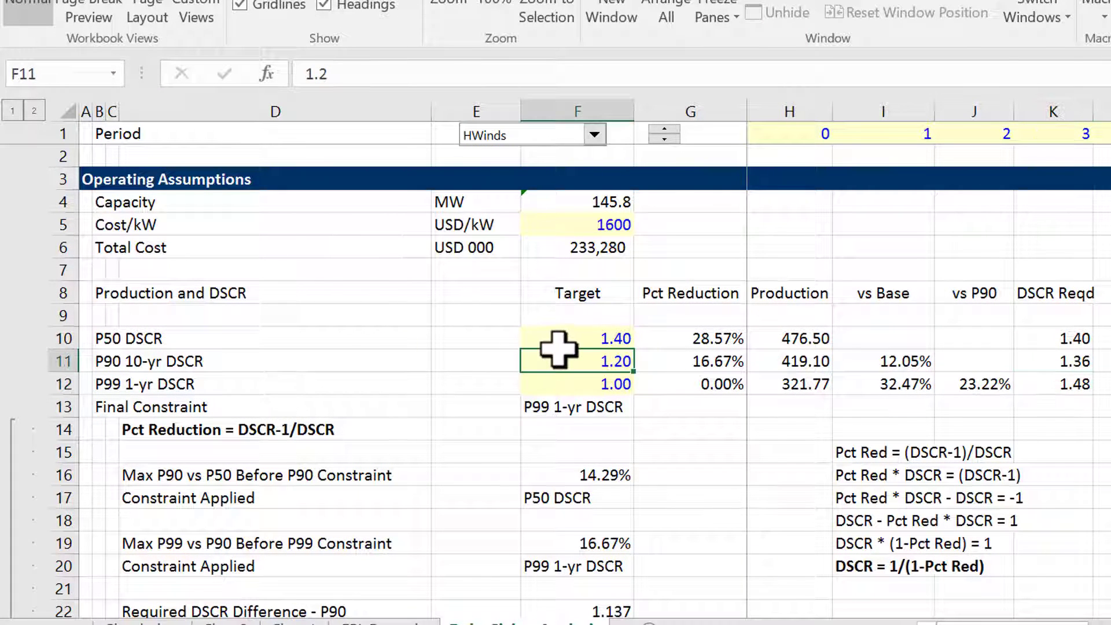
pyautogui.write('1.3')
pyautogui.press('Return')
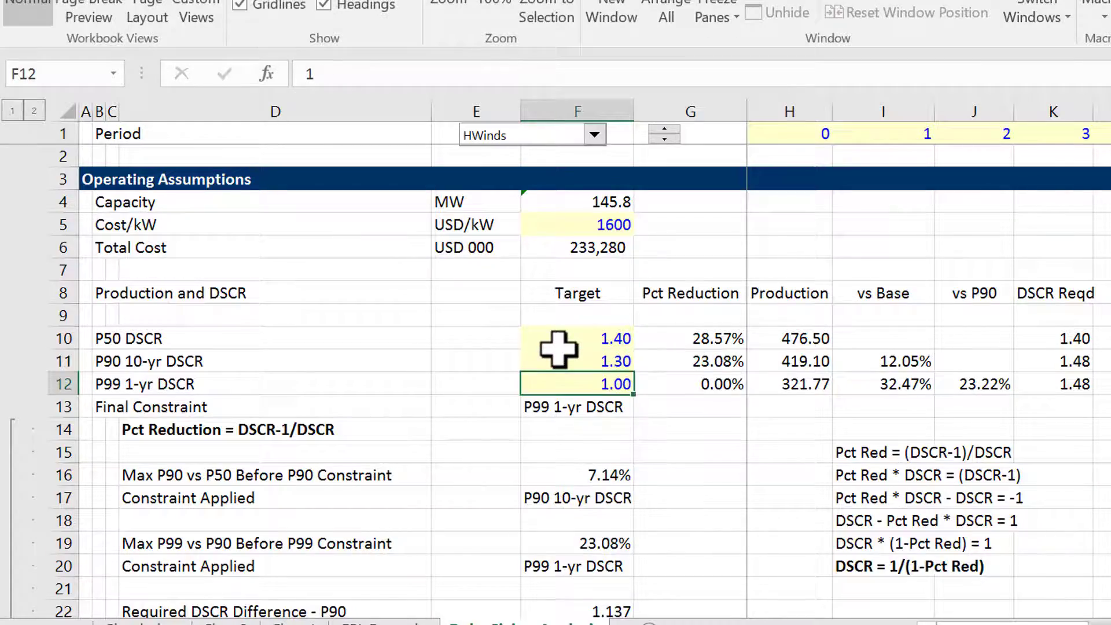
# Review the HWinds model from the selected debt size and Cash Flow section back to the Price and Finance Assumptions
pyautogui.press('pagedown')
pyautogui.press('pagedown')
pyautogui.press('pagedown')
pyautogui.press('pagedown')
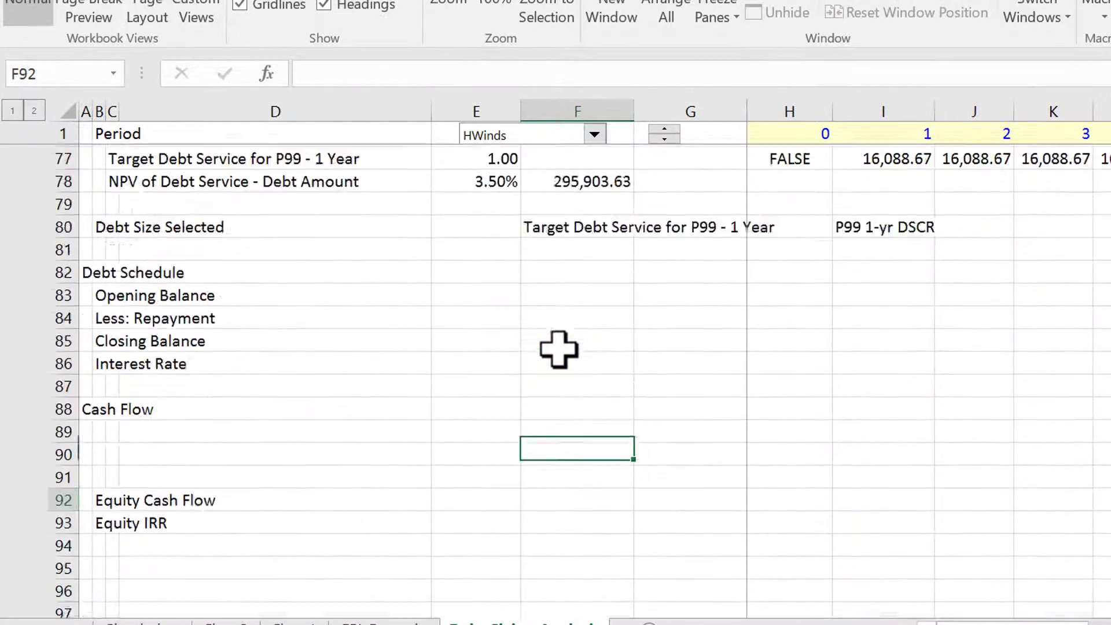
pyautogui.press('pageup')
pyautogui.press('pageup')
pyautogui.press('Up')
pyautogui.press('Up')
pyautogui.press('Up')
pyautogui.press('Up')
pyautogui.press('Up')
pyautogui.press('Up')
pyautogui.press('Up')
pyautogui.press('Up')
pyautogui.press('Up')
pyautogui.press('Up')
pyautogui.press('Up')
pyautogui.press('Up')
pyautogui.press('Up')
pyautogui.press('Up')
pyautogui.press('Up')
pyautogui.press('Up')
pyautogui.press('Up')
pyautogui.press('Up')
pyautogui.press('Up')
pyautogui.press('Up')
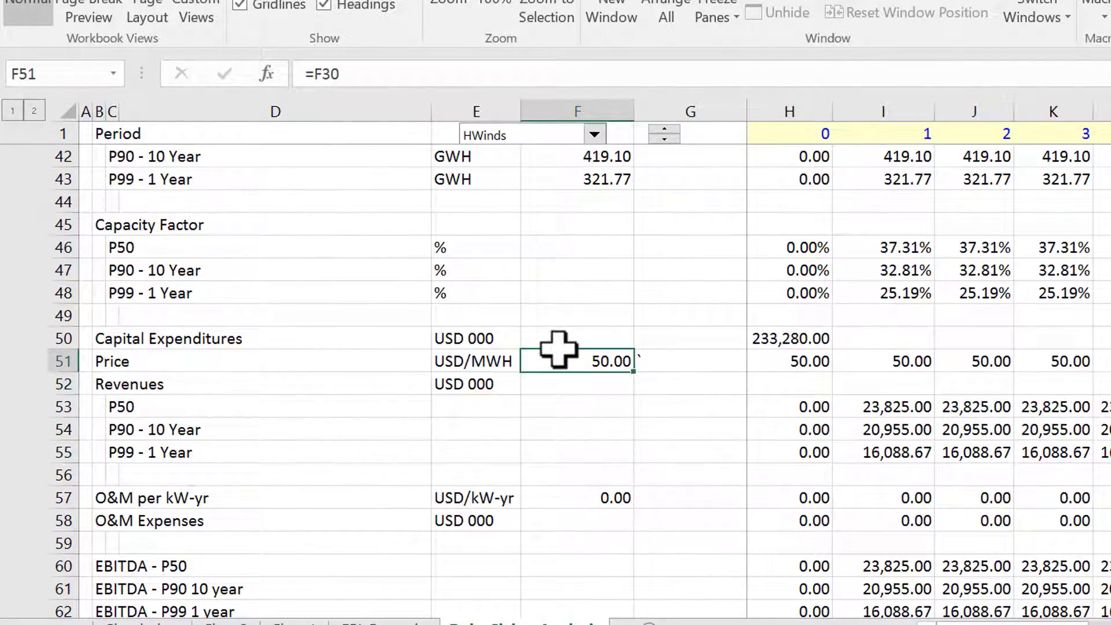
pyautogui.press('Down')
pyautogui.press('Down')
pyautogui.press('Down')
pyautogui.press('Down')
pyautogui.press('Down')
pyautogui.press('Down')
pyautogui.press('Down')
pyautogui.press('Down')
pyautogui.press('Down')
pyautogui.press('Down')
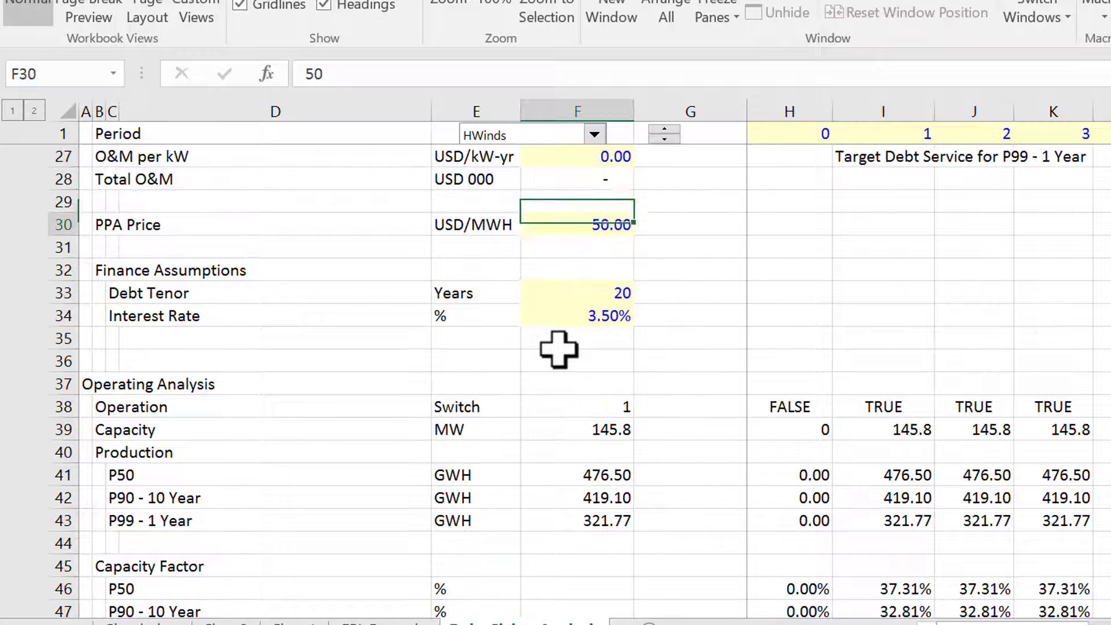
# Examine the yearly capacity, production and P50 capacity factor formulas in the Operating Analysis, down to Capital Expenditures
pyautogui.press('Right')
pyautogui.press('Down')
pyautogui.press('Right')
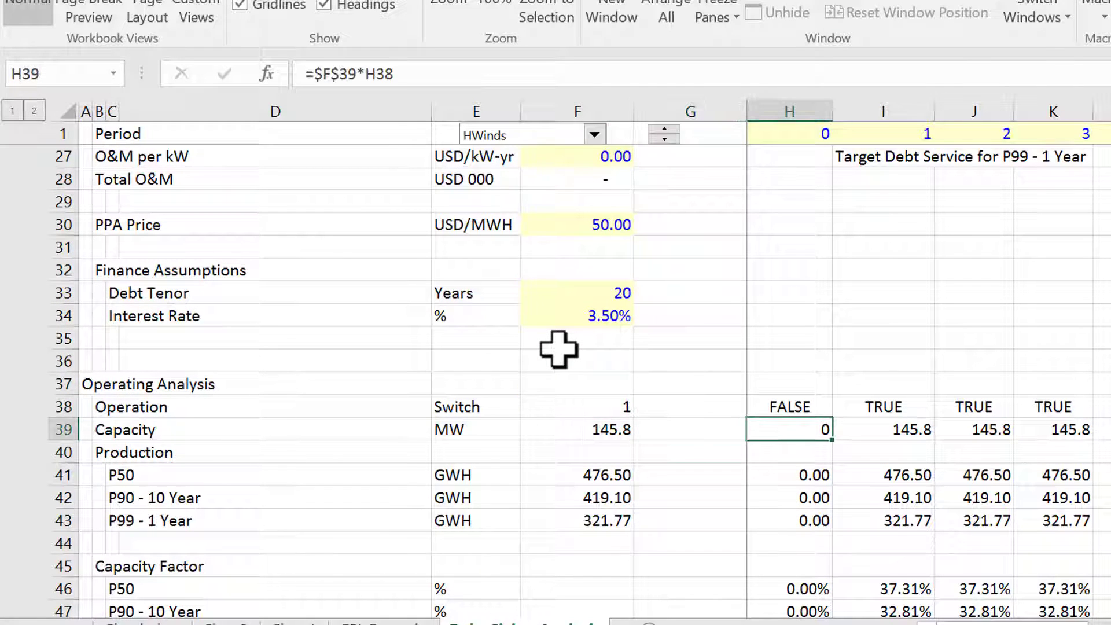
pyautogui.press('Down')
pyautogui.press('Down')
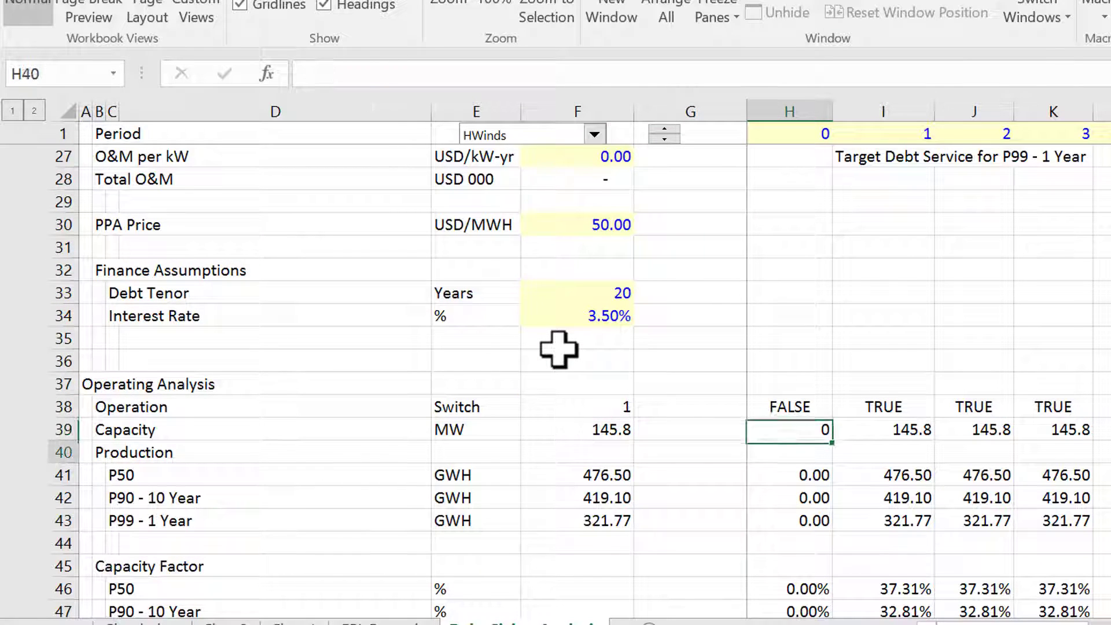
pyautogui.press('Right')
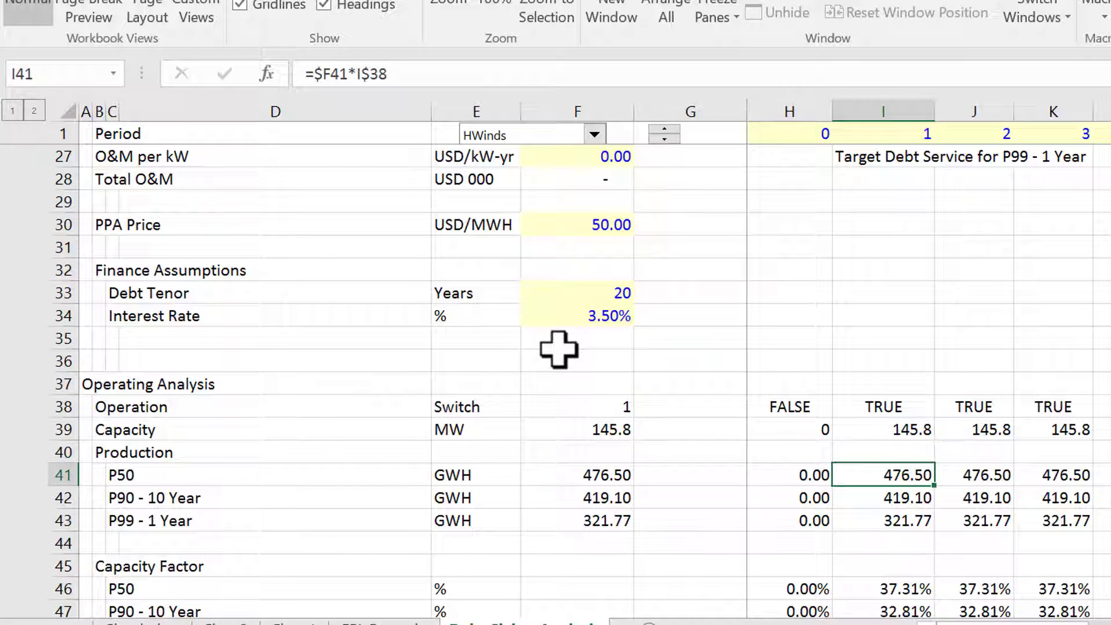
pyautogui.press('Down')
pyautogui.press('Down')
pyautogui.press('Down')
pyautogui.press('Down')
pyautogui.press('Down')
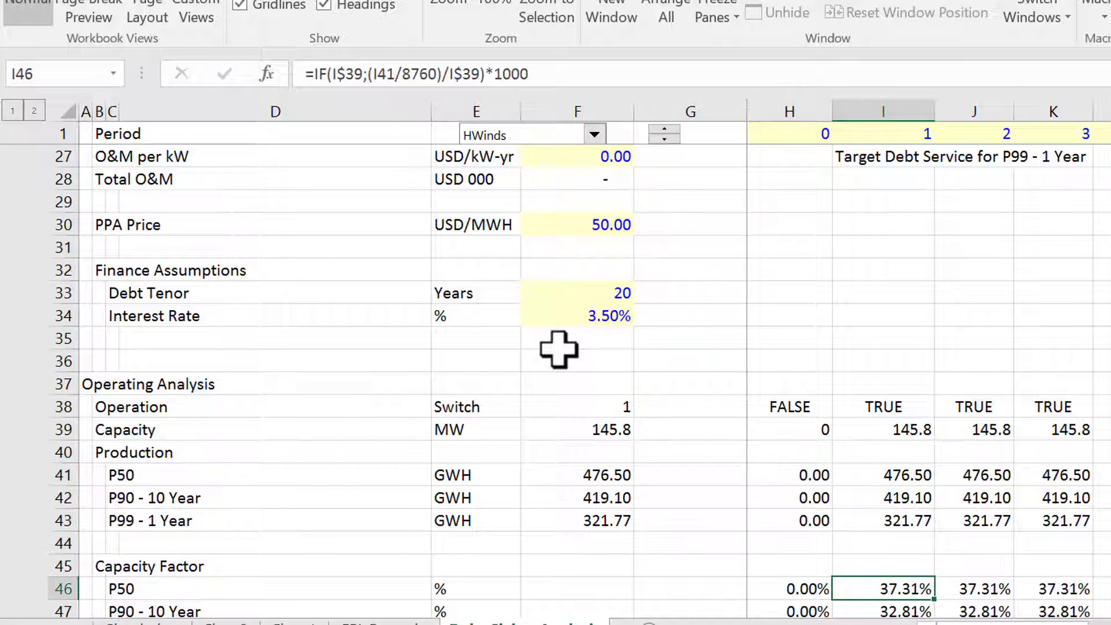
pyautogui.press('Down')
pyautogui.press('Down')
pyautogui.press('Down')
pyautogui.press('Down')
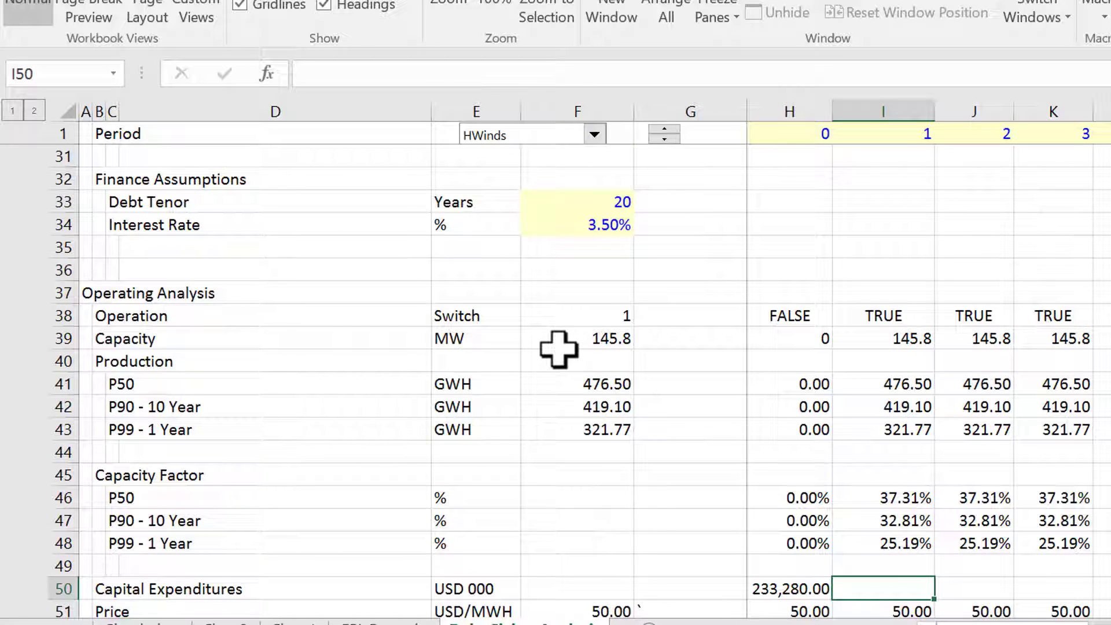
# Compare the capacity factor formulas for the P50, P90 10-year and P99 1-year cases
pyautogui.press('Up')
pyautogui.press('Up')
pyautogui.press('Up')
pyautogui.press('Left')
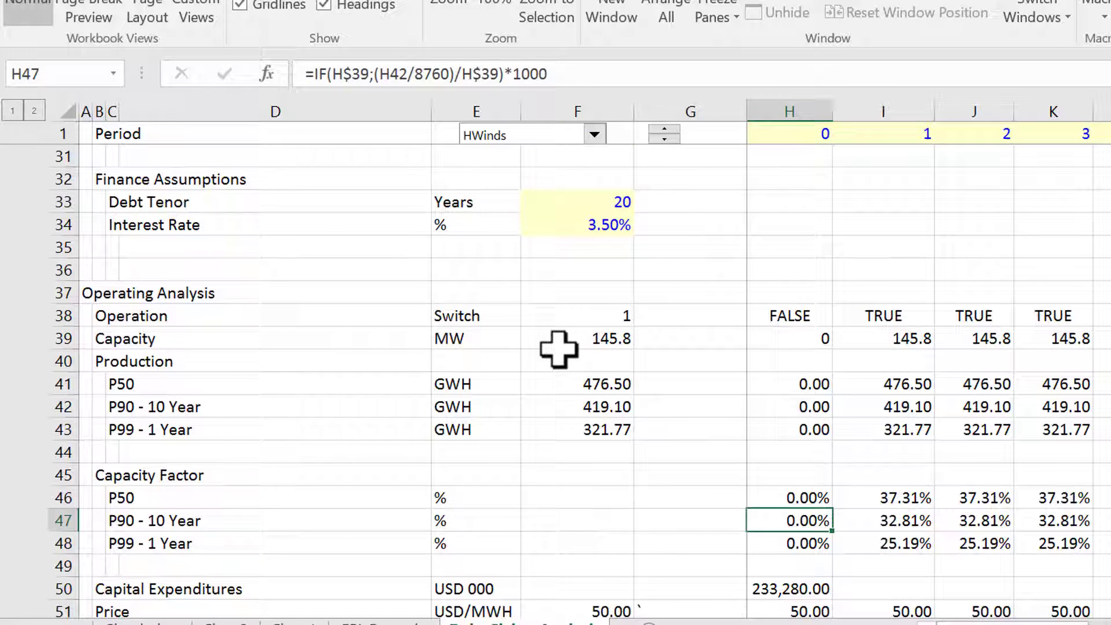
pyautogui.press('Right')
pyautogui.press('Up')
pyautogui.press('Down')
pyautogui.press('Down')
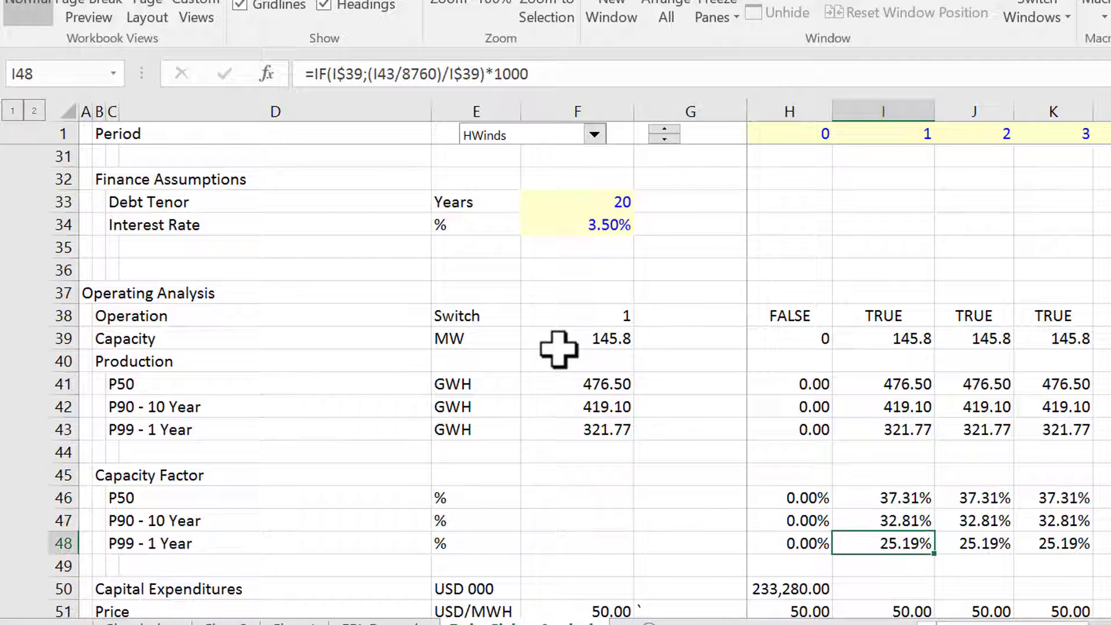
# Examine the period 1 formulas from Capital Expenditures through Price and Revenues to O&M Expenses
pyautogui.press('Down')
pyautogui.press('Down')
pyautogui.press('Down')
pyautogui.press('Down')
pyautogui.press('Down')
pyautogui.press('Down')
pyautogui.press('Down')
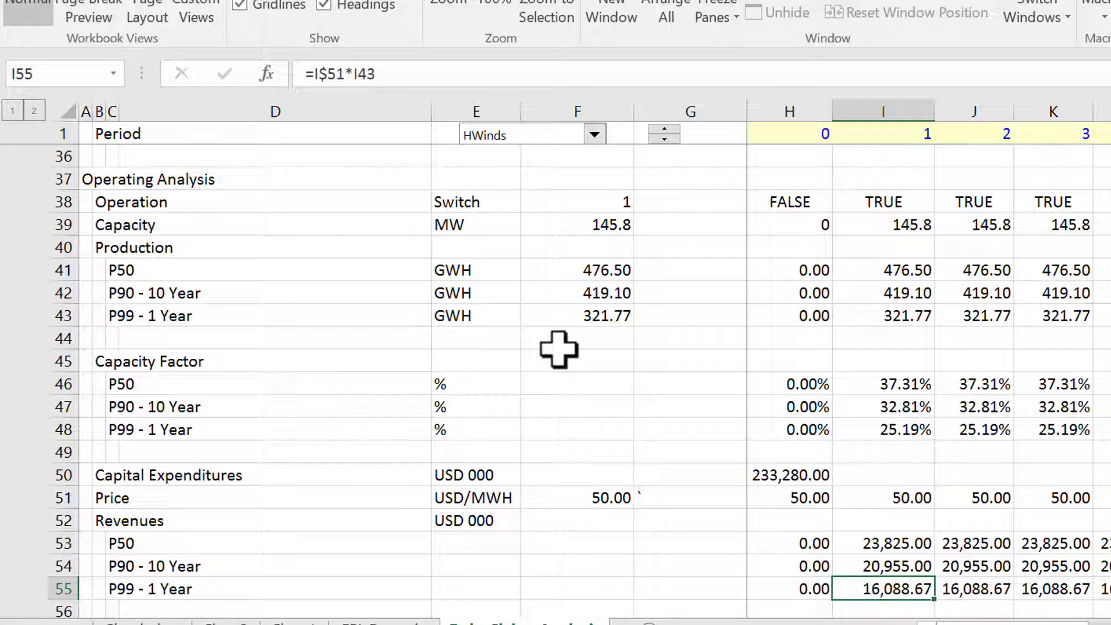
pyautogui.press('Down')
pyautogui.press('Down')
pyautogui.press('Down')
pyautogui.press('Down')
pyautogui.press('Down')
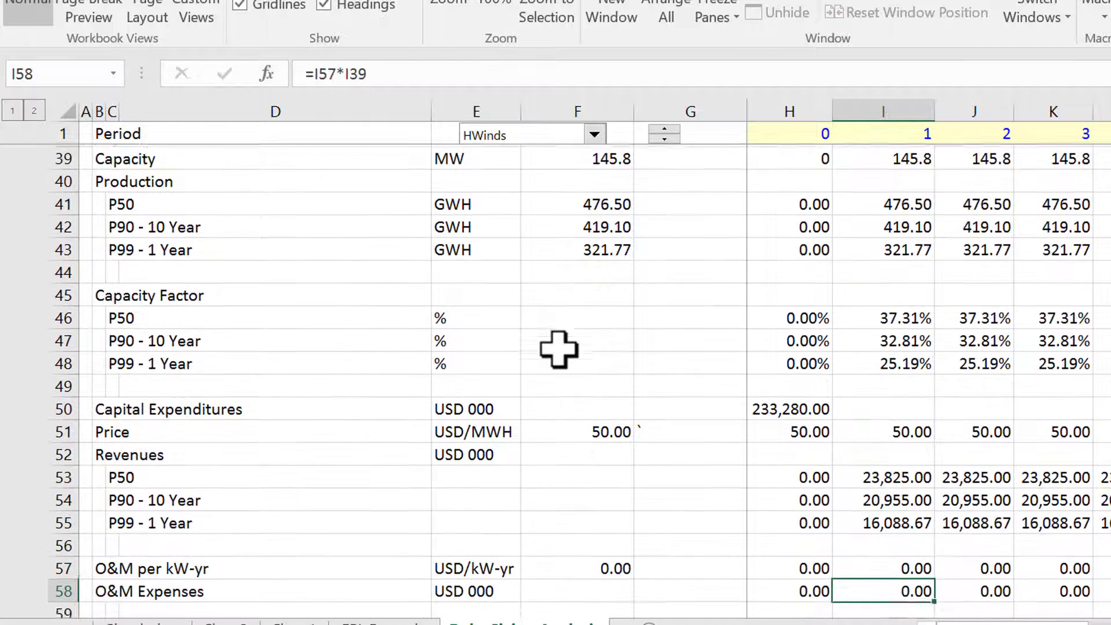
# Check the period 1 revenue formulas again, from the P99 1-year case up to P50
pyautogui.press('Up')
pyautogui.press('Up')
pyautogui.press('Up')
pyautogui.press('Up')
pyautogui.press('Left')
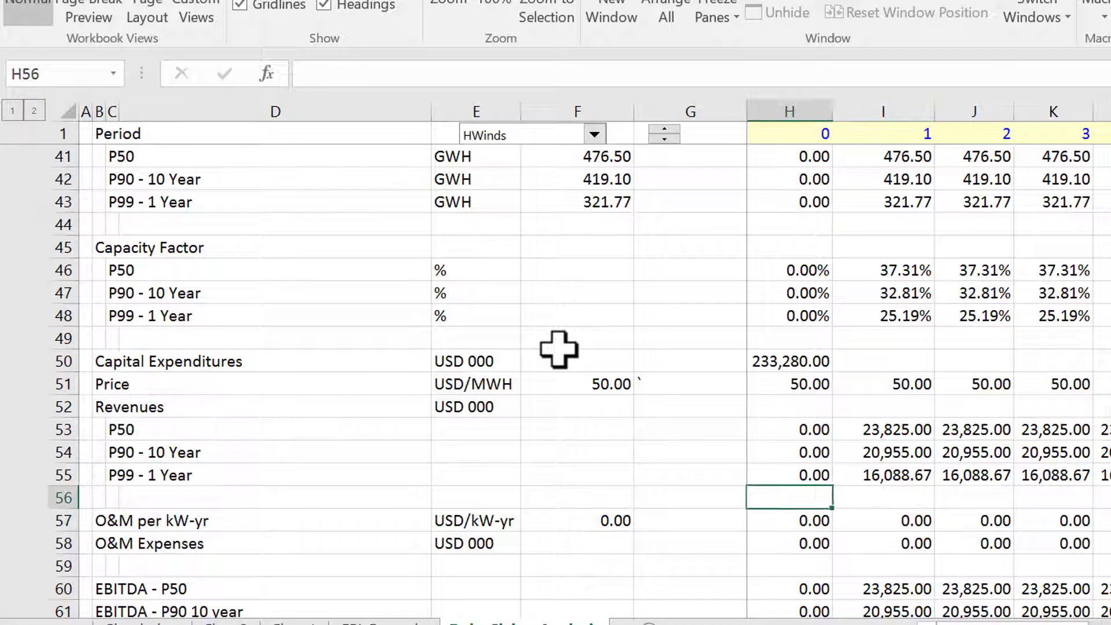
pyautogui.press('Up')
pyautogui.press('Right')
pyautogui.press('Up')
pyautogui.press('Up')
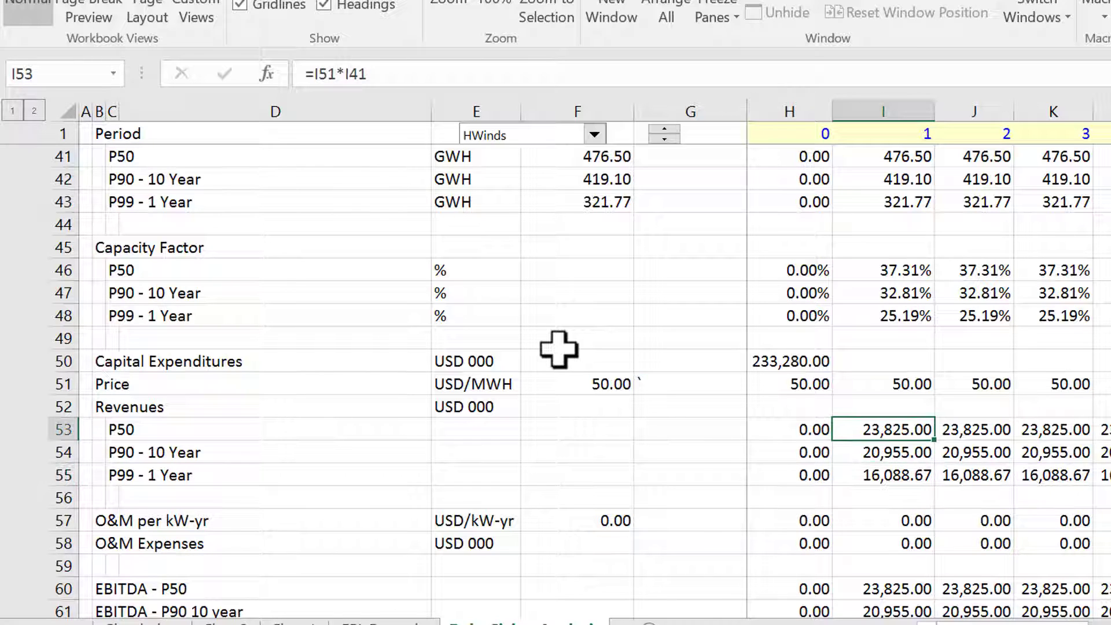
# Examine how period 1 EBITDA is derived from revenues and O&M expenses for the P50, P90 and P99 cases
pyautogui.press('Down')
pyautogui.press('Down')
pyautogui.press('Down')
pyautogui.press('Down')
pyautogui.press('Down')
pyautogui.press('Down')
pyautogui.press('Down')
pyautogui.press('Down')
pyautogui.press('Down')
pyautogui.press('Down')
pyautogui.press('Down')
pyautogui.press('Down')
pyautogui.press('Down')
pyautogui.press('Down')
pyautogui.press('Down')
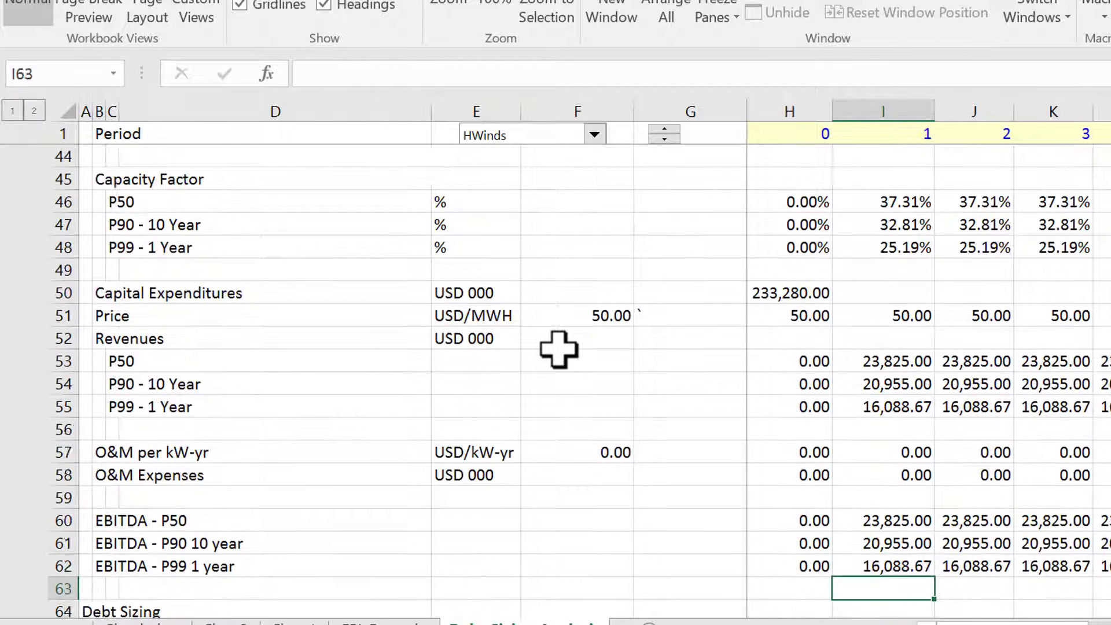
pyautogui.press('Up')
pyautogui.press('Up')
pyautogui.press('Up')
pyautogui.press('Up')
pyautogui.press('Up')
pyautogui.press('Up')
pyautogui.press('Up')
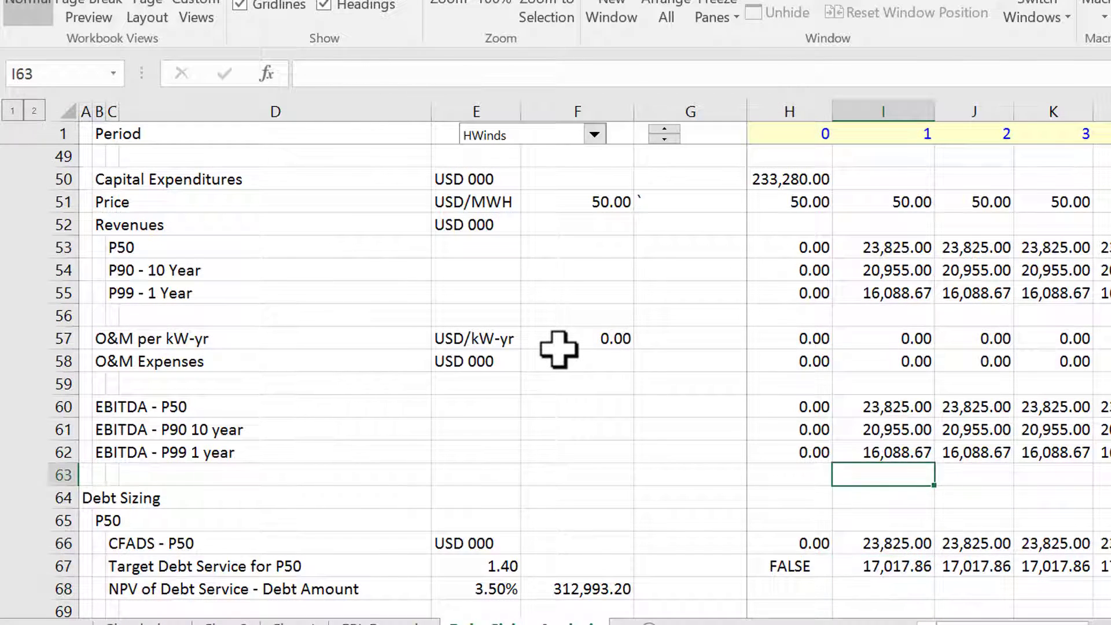
pyautogui.press('Up')
pyautogui.press('Up')
pyautogui.press('Up')
pyautogui.press('Up')
pyautogui.press('Up')
pyautogui.press('Up')
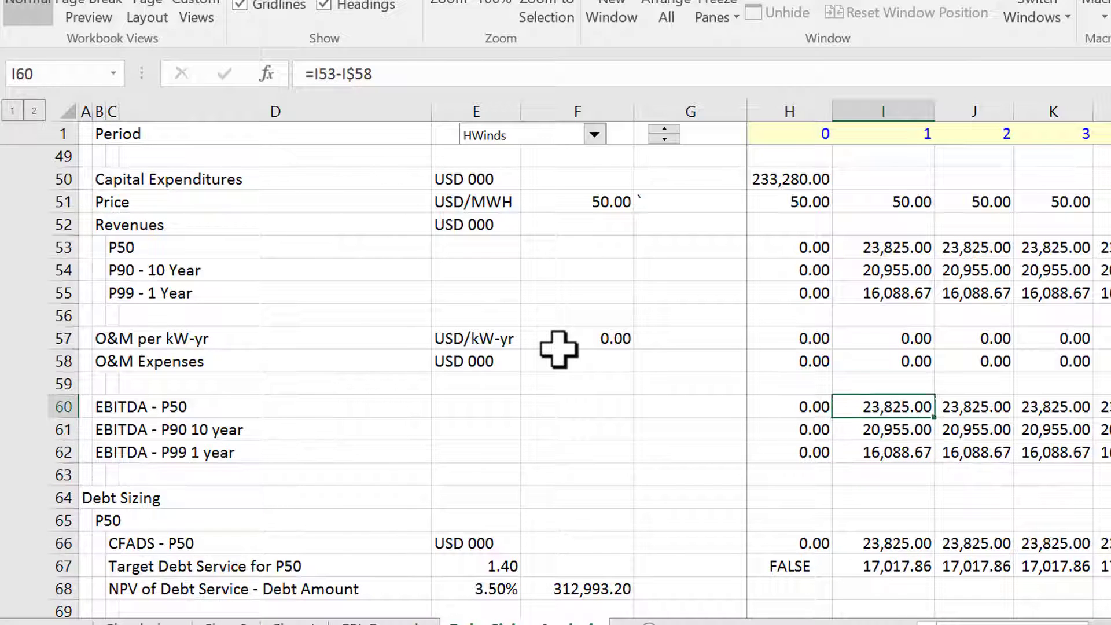
# Examine the Debt Sizing section's CFADS and target debt service formulas, including the period 1 target debt service for P50
pyautogui.press('Down')
pyautogui.press('Down')
pyautogui.press('Down')
pyautogui.press('Down')
pyautogui.press('Down')
pyautogui.press('Down')
pyautogui.press('Down')
pyautogui.press('Down')
pyautogui.press('Down')
pyautogui.press('Down')
pyautogui.press('Down')
pyautogui.press('Down')
pyautogui.press('Down')
pyautogui.press('Down')
pyautogui.press('Down')
pyautogui.press('Down')
pyautogui.press('Down')
pyautogui.press('Down')
pyautogui.press('Down')
pyautogui.press('Down')
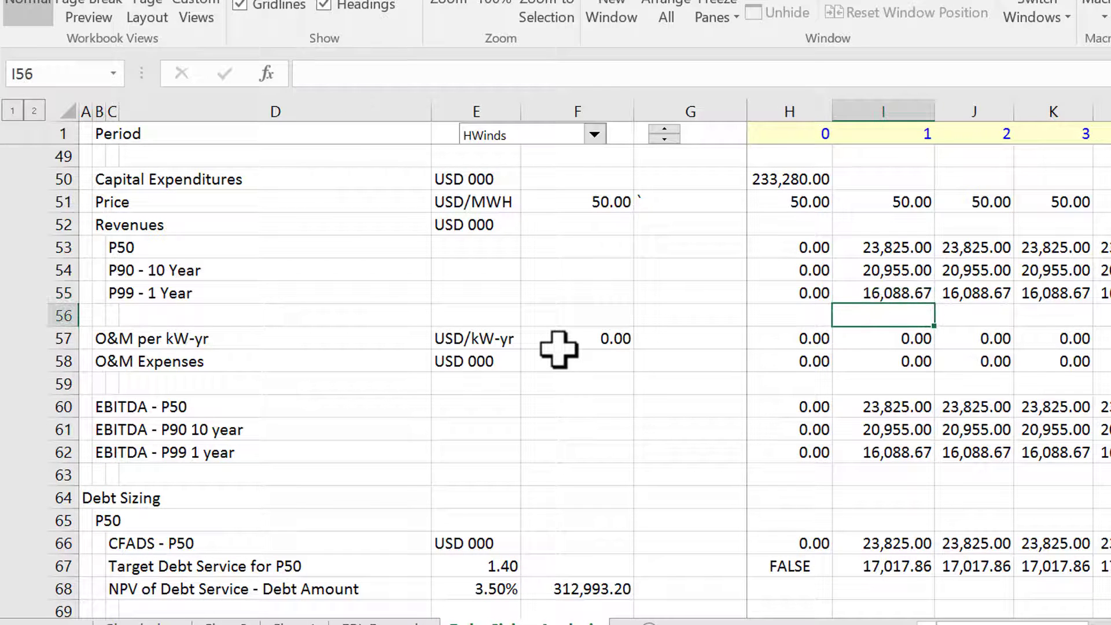
pyautogui.press('Up')
pyautogui.press('Up')
pyautogui.press('Up')
pyautogui.press('Up')
pyautogui.press('Up')
pyautogui.press('Up')
pyautogui.press('Up')
pyautogui.press('Up')
pyautogui.press('Up')
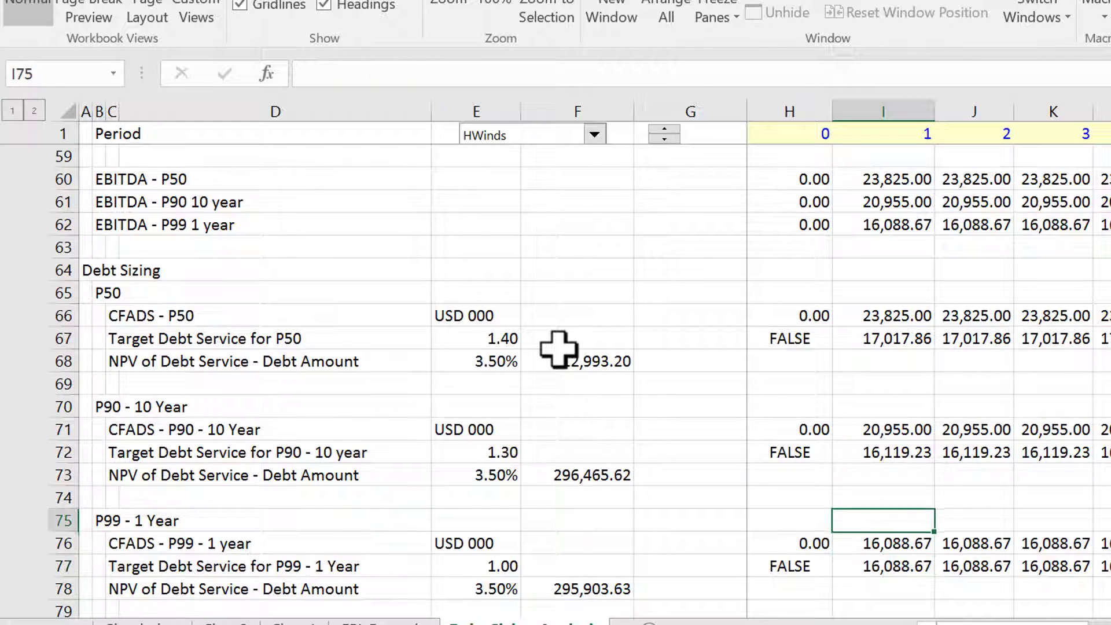
pyautogui.press('Up')
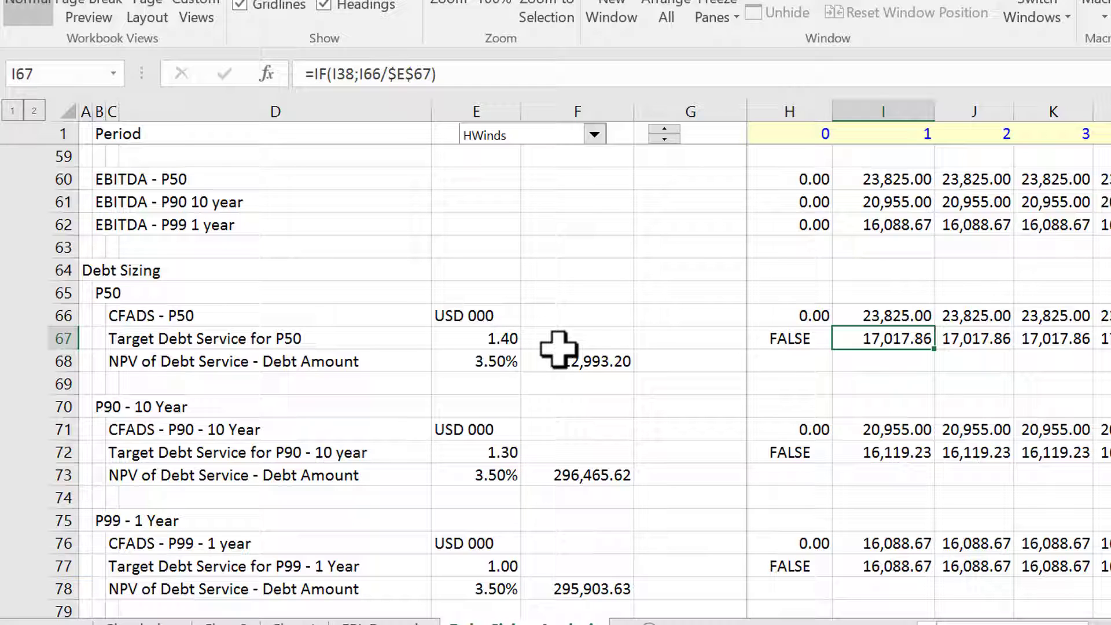
# Trace the target DSCR and discount rate inputs used for debt sizing, from the P50 block down to P99
pyautogui.press('Left')
pyautogui.press('Left')
pyautogui.press('Left')
pyautogui.press('Left')
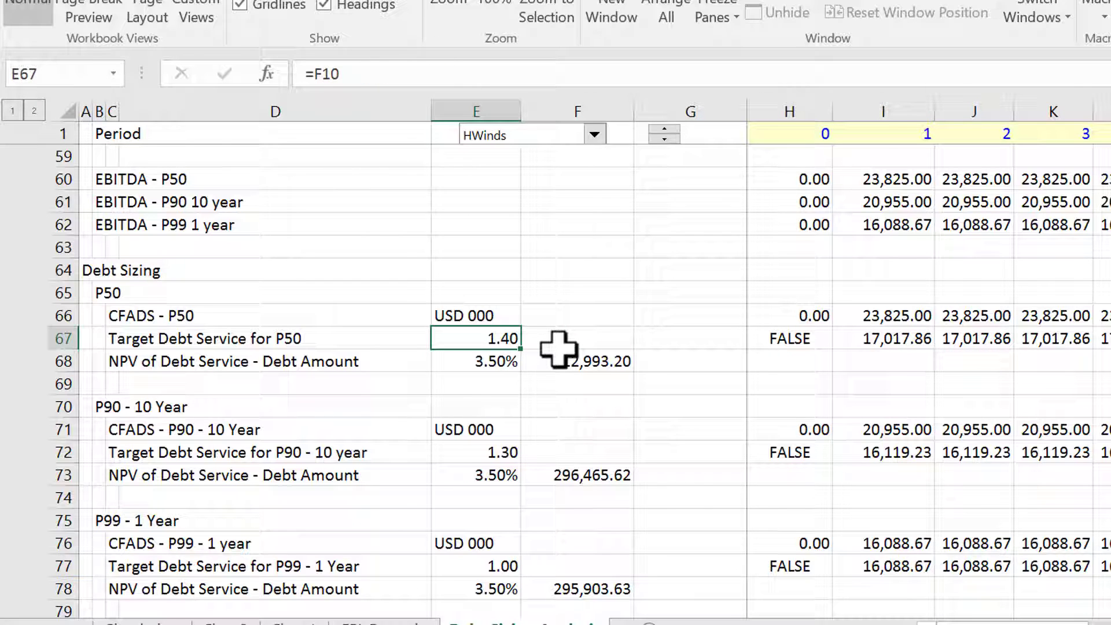
pyautogui.press('Down')
pyautogui.press('Down')
pyautogui.press('Down')
pyautogui.press('Down')
pyautogui.press('Down')
pyautogui.press('Down')
pyautogui.press('Down')
pyautogui.press('Down')
pyautogui.press('Down')
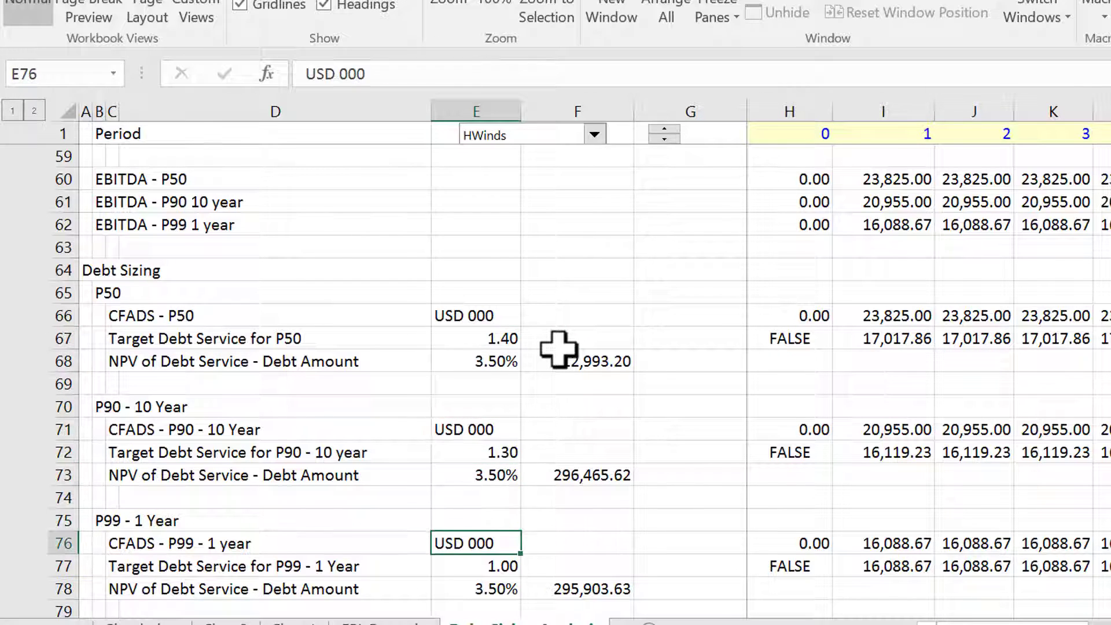
# Examine the P50 block's discount rate link and its period 1 target debt service formula in the Debt Sizing section
pyautogui.press('Down')
pyautogui.press('Down')
pyautogui.press('Up')
pyautogui.press('Up')
pyautogui.press('Up')
pyautogui.press('Up')
pyautogui.press('Up')
pyautogui.press('Up')
pyautogui.press('Up')
pyautogui.press('Up')
pyautogui.press('Up')
pyautogui.press('Up')
pyautogui.press('Up')
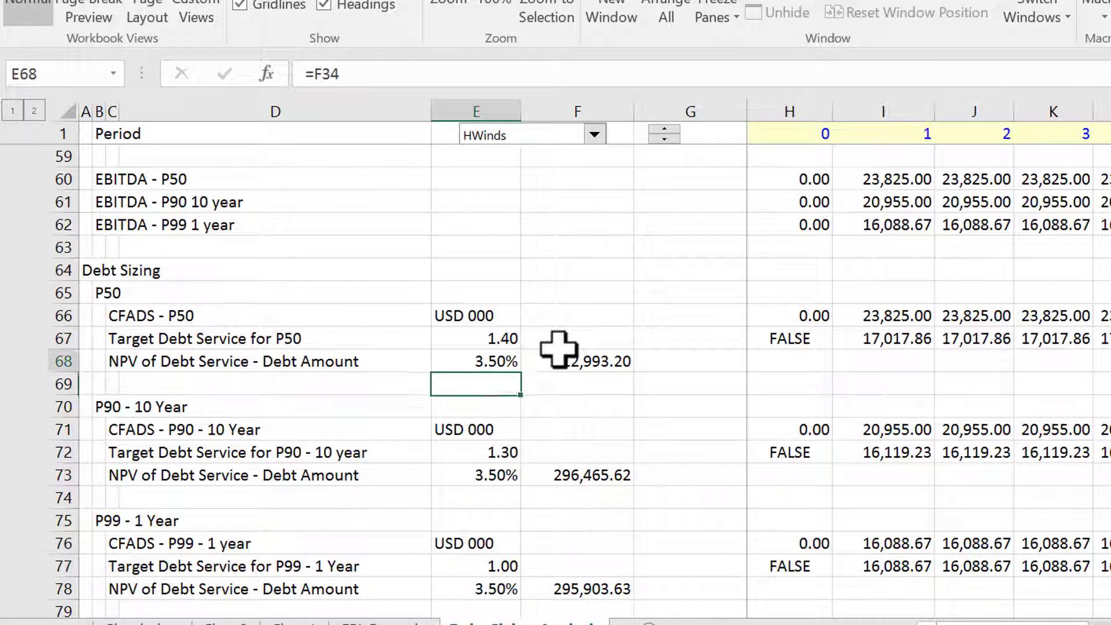
pyautogui.press('Right')
pyautogui.press('Right')
pyautogui.press('Right')
pyautogui.press('Right')
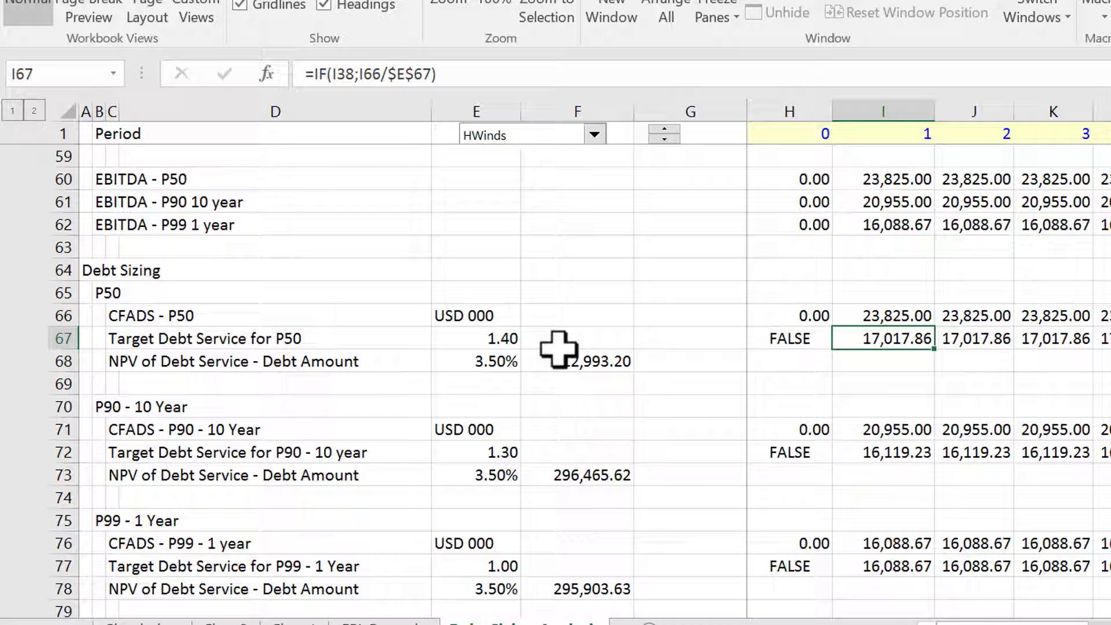
# Insert a blank row directly above the P50 heading in the Debt Sizing section
pyautogui.press('Up')
pyautogui.press('Up')
pyautogui.press('Left')
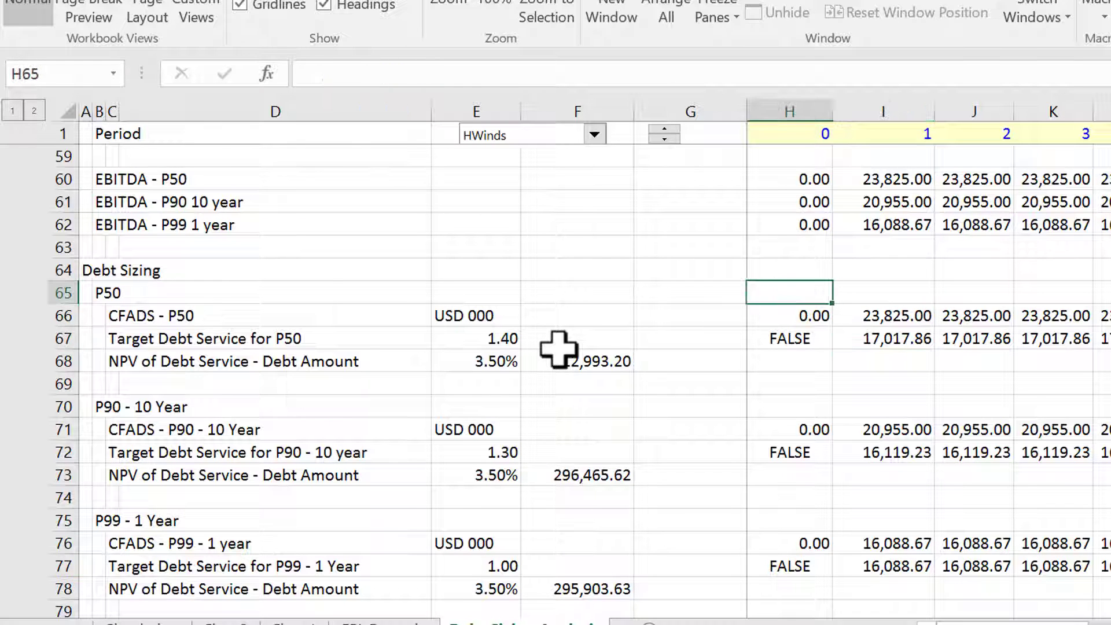
pyautogui.hotkey('shift', 'space')
pyautogui.hotkey('ctrl', '+')
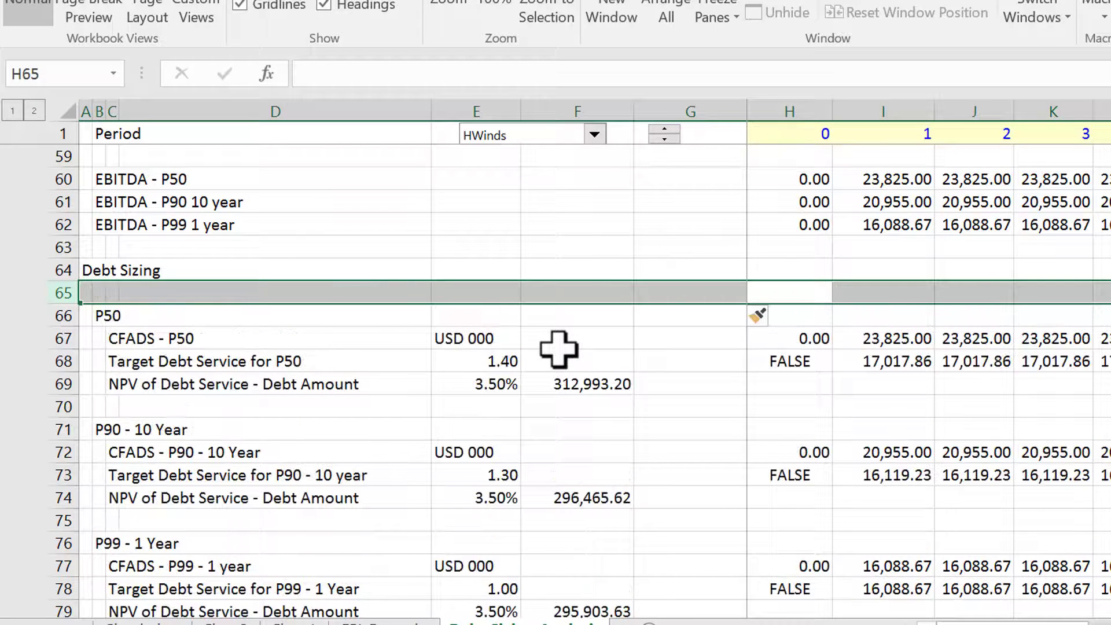
# Label the new row "Debt Outstanding Switch" in cell B65
pyautogui.press('Left')
pyautogui.press('Left')
pyautogui.press('Left')
pyautogui.press('Left')
pyautogui.press('Left')
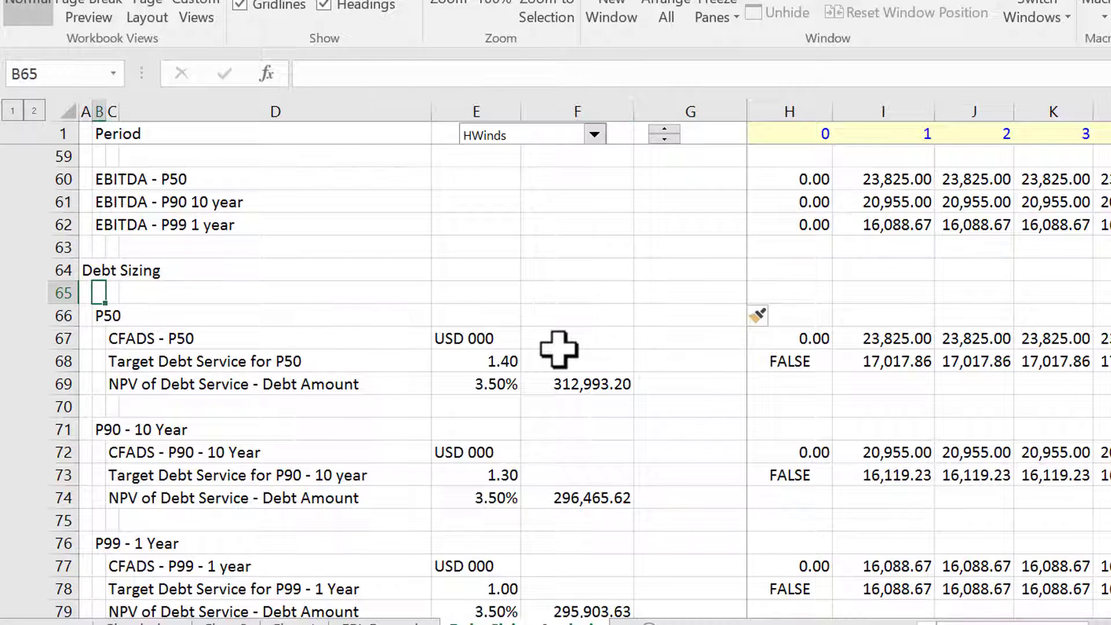
pyautogui.write('Debt')
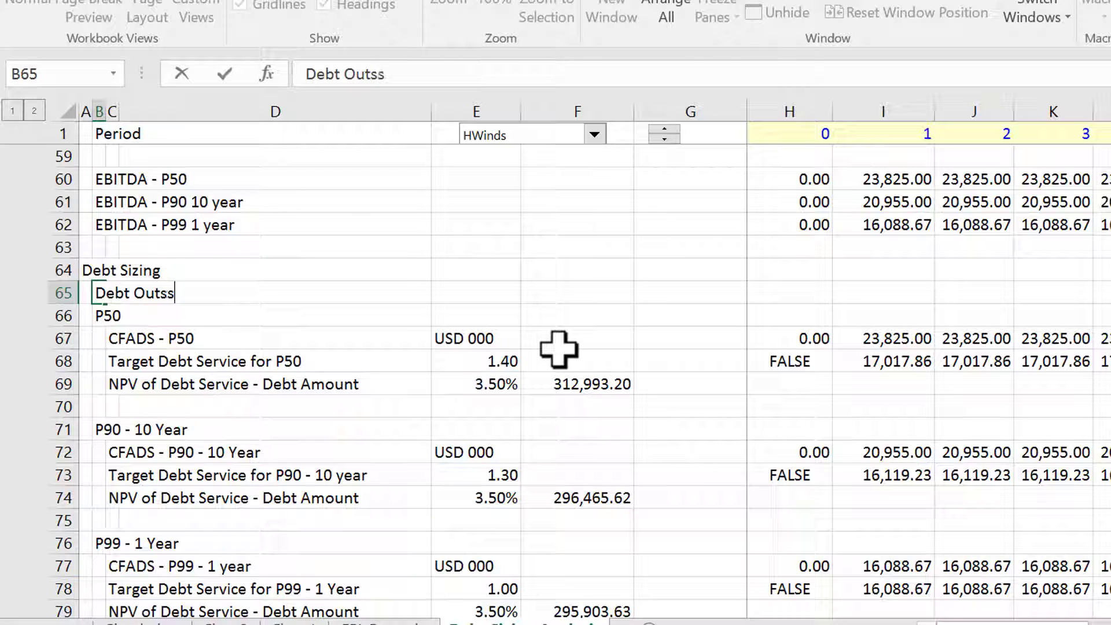
pyautogui.write('Outstandi')
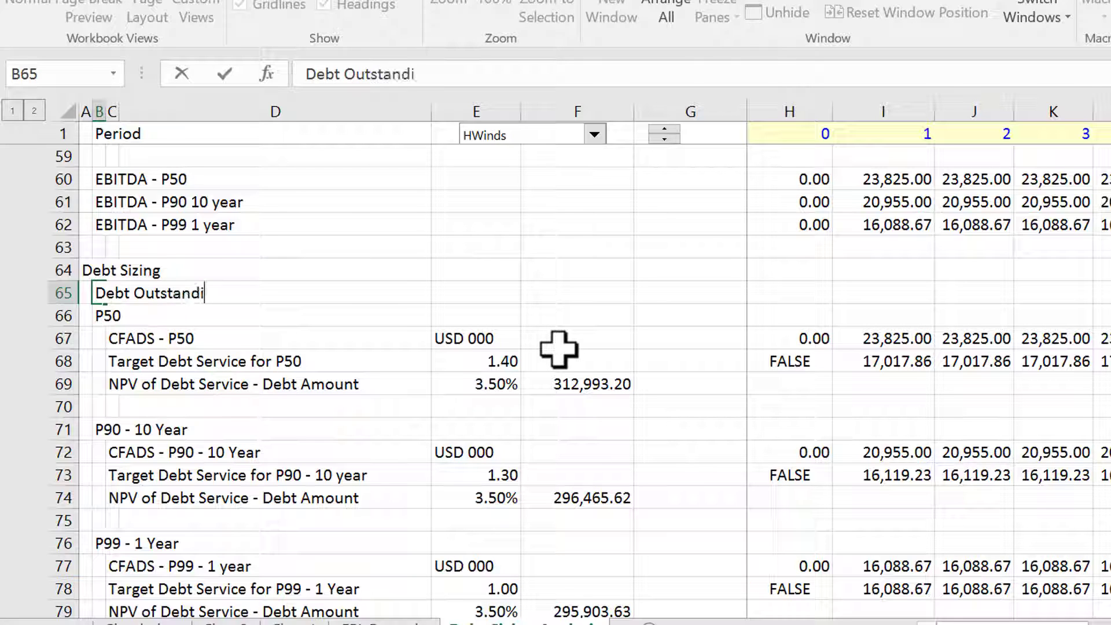
pyautogui.write('ng Switch')
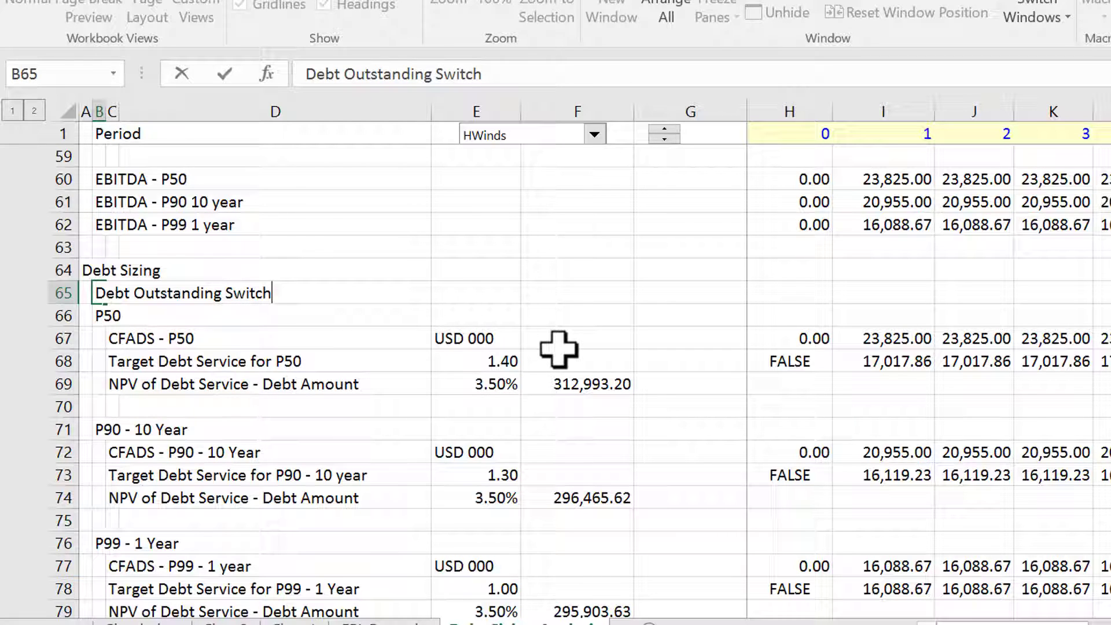
pyautogui.press('Return')
pyautogui.press('Up')
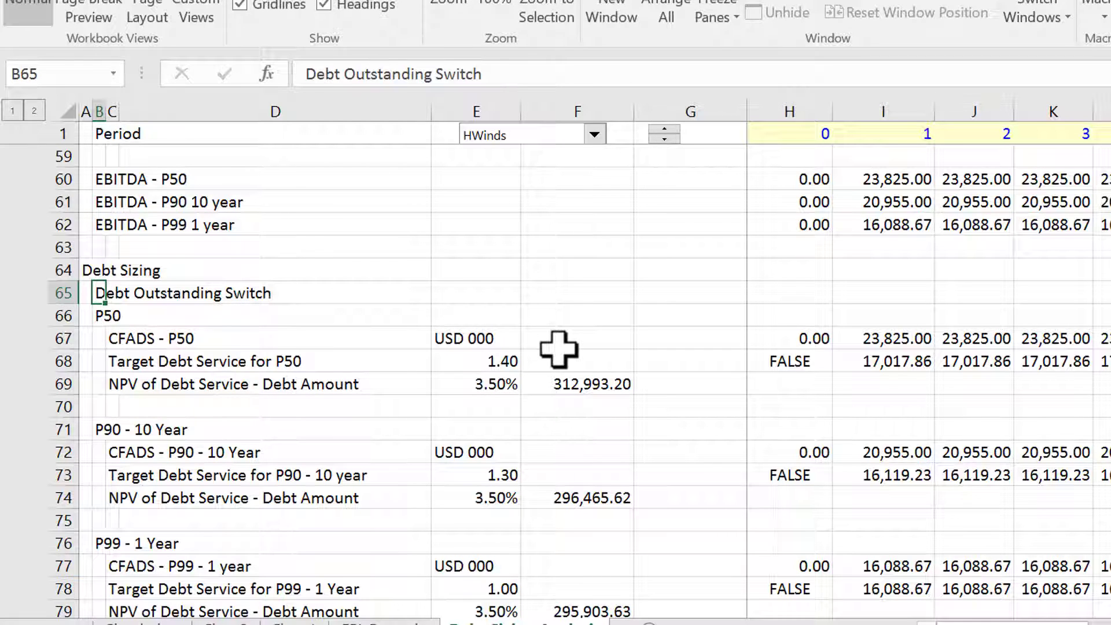
# Enter "Tenor" in E65 as the unit label of the Debt Outstanding Switch row
pyautogui.press('Right')
pyautogui.press('Right')
pyautogui.press('Right')
pyautogui.write('T')
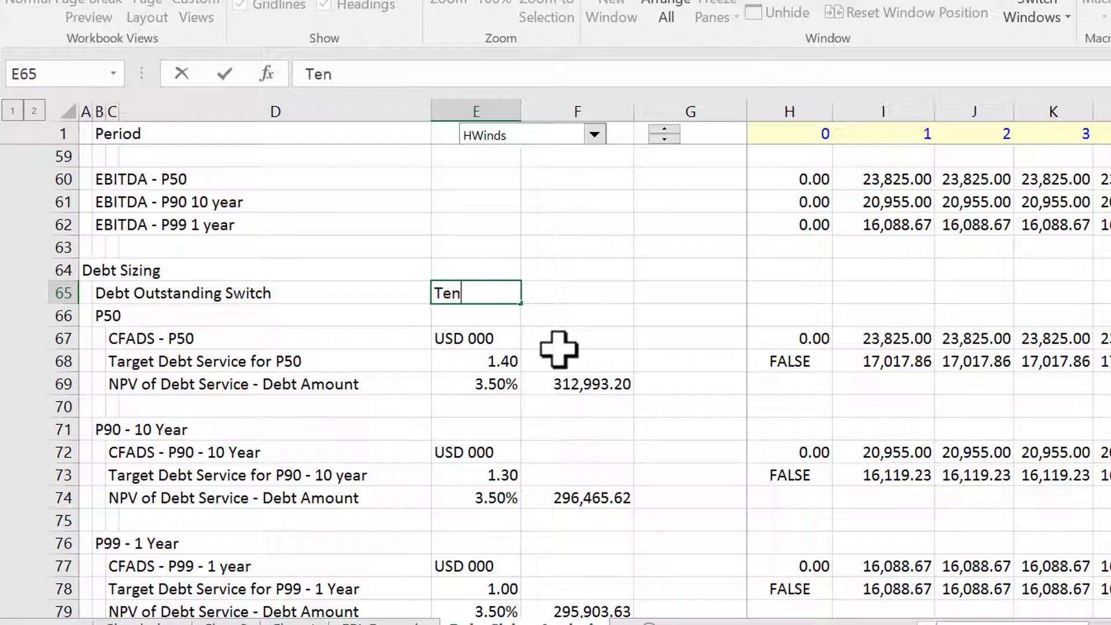
pyautogui.press('Return')
pyautogui.press('Up')
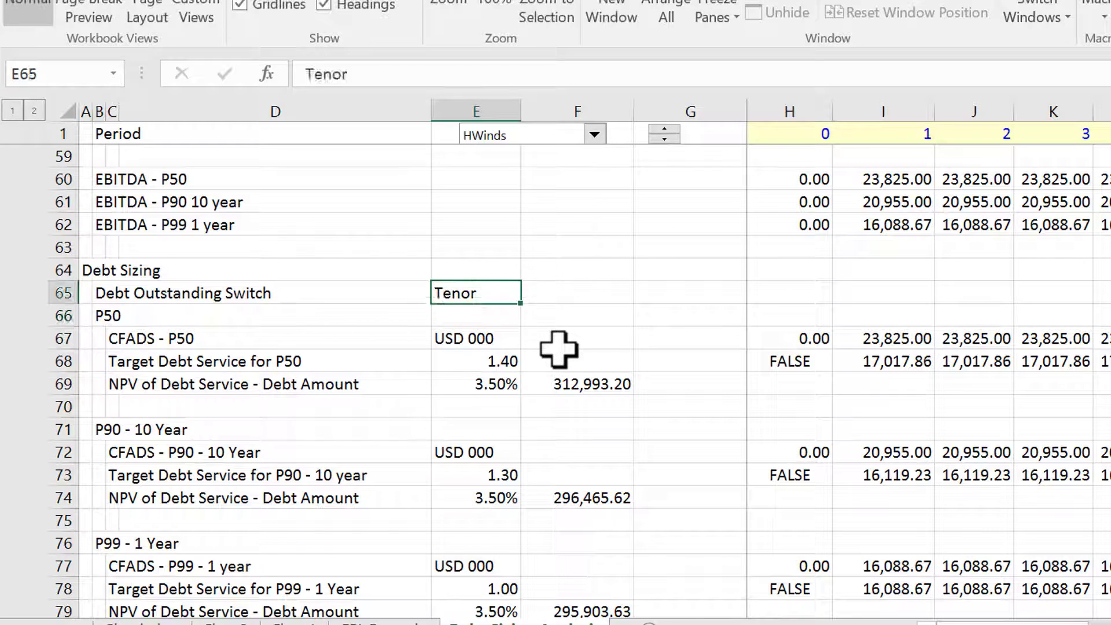
# Link F65 in the Debt Outstanding Switch row to the Debt Tenor input in the Finance Assumptions
pyautogui.press('Right')
pyautogui.press('Right')
pyautogui.press('Left')
pyautogui.write('=')
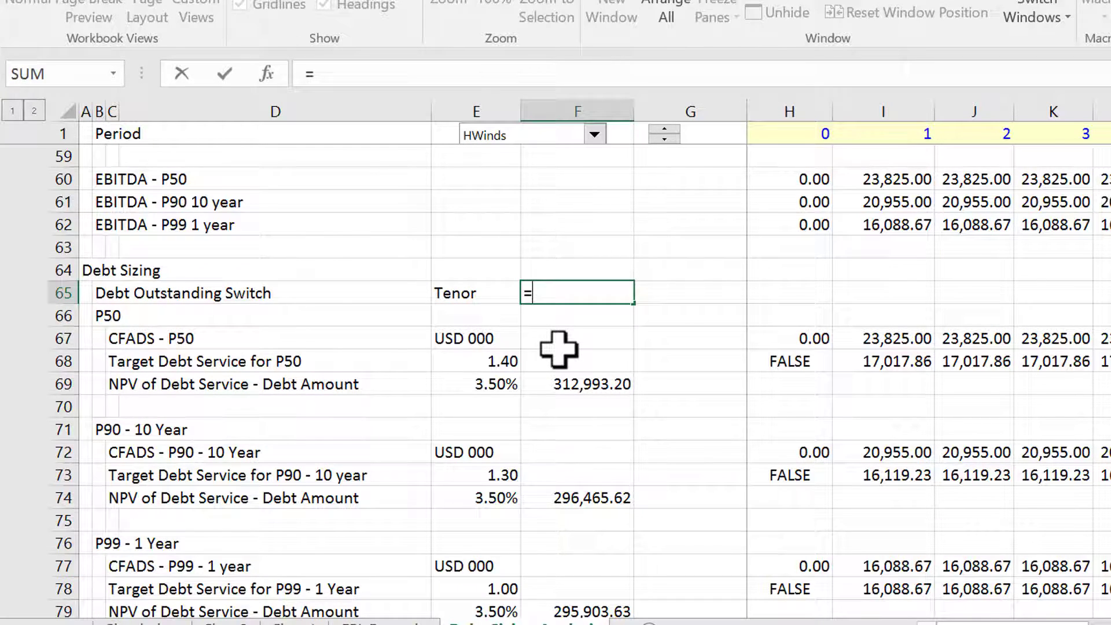
pyautogui.press('Up')
pyautogui.press('Up')
pyautogui.press('Up')
pyautogui.press('Up')
pyautogui.press('Up')
pyautogui.press('Up')
pyautogui.press('Up')
pyautogui.press('Up')
pyautogui.press('Up')
pyautogui.press('Up')
pyautogui.press('Up')
pyautogui.press('Up')
pyautogui.press('Up')
pyautogui.press('Up')
pyautogui.press('Up')
pyautogui.press('Up')
pyautogui.press('Up')
pyautogui.press('Up')
pyautogui.press('Up')
pyautogui.press('Up')
pyautogui.press('Down')
pyautogui.press('Down')
pyautogui.press('Down')
pyautogui.press('Down')
pyautogui.press('Down')
pyautogui.press('Down')
pyautogui.press('Down')
pyautogui.press('Down')
pyautogui.press('Down')
pyautogui.press('Down')
pyautogui.press('Down')
pyautogui.press('Down')
pyautogui.press('Down')
pyautogui.press('Down')
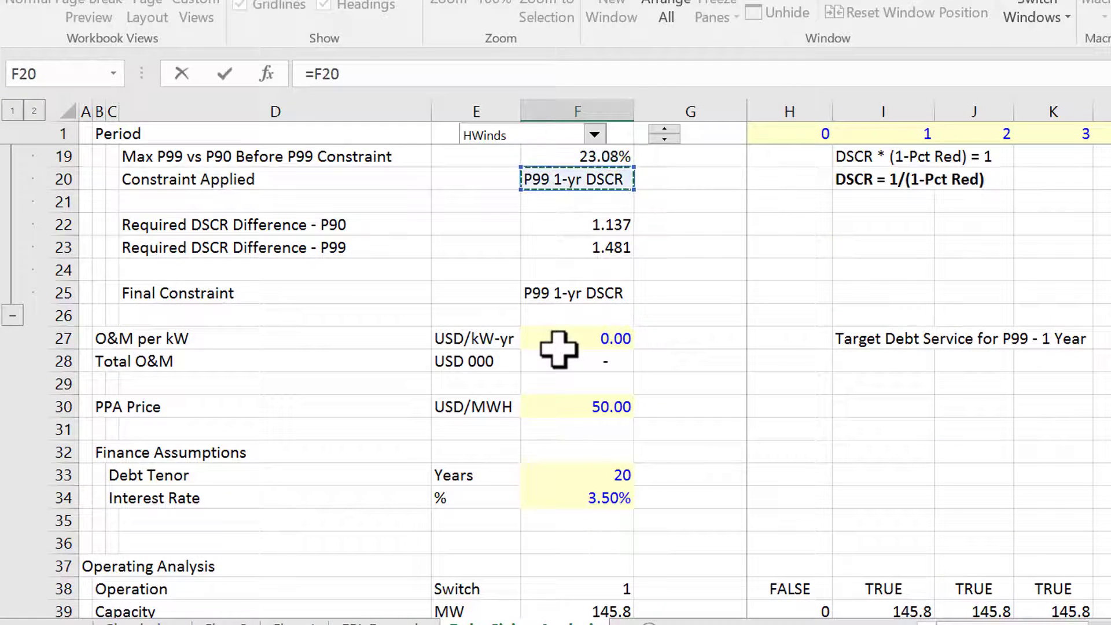
pyautogui.press('Return')
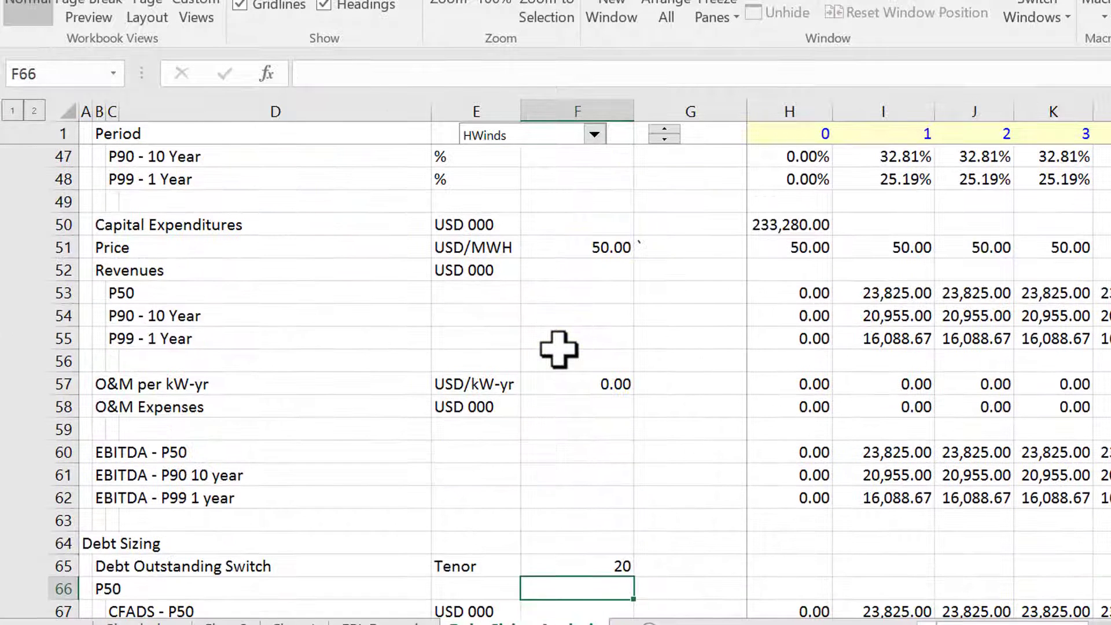
# Set the Debt Outstanding Switch for period 0 in H65 to FALSE
pyautogui.press('Up')
pyautogui.press('Right')
pyautogui.press('Right')
pyautogui.write('=')
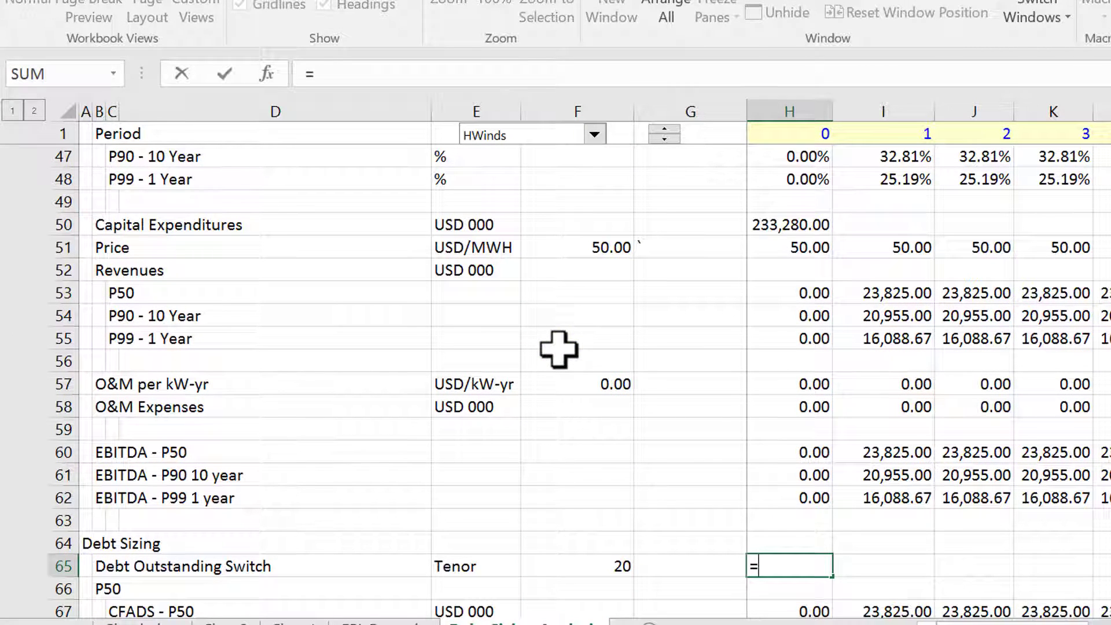
pyautogui.press('Escape')
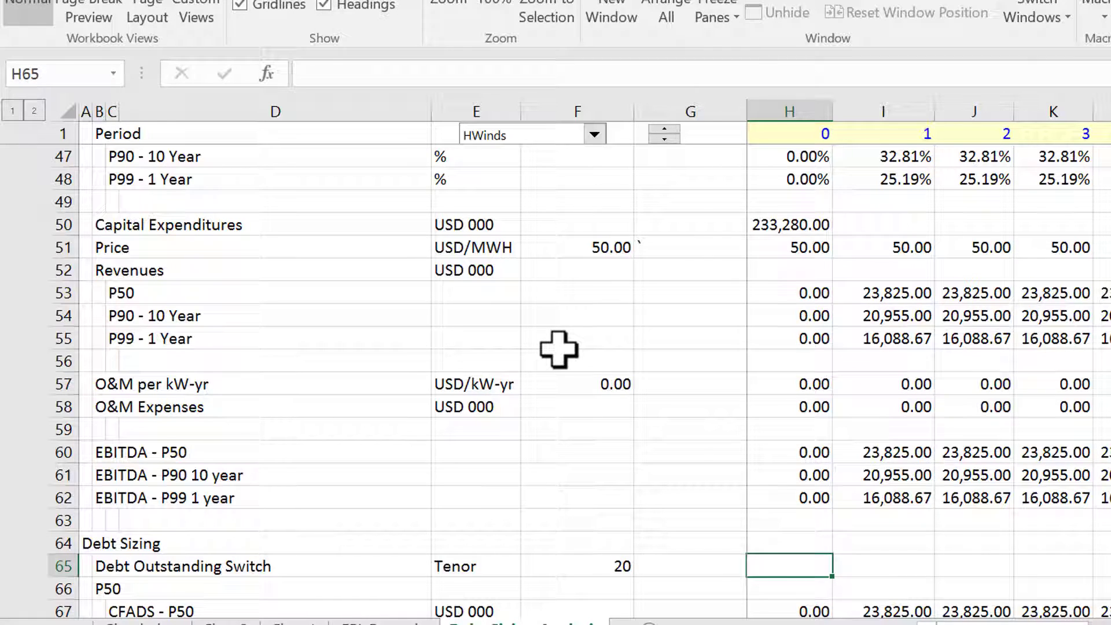
pyautogui.write('false')
pyautogui.press('Return')
pyautogui.press('Up')
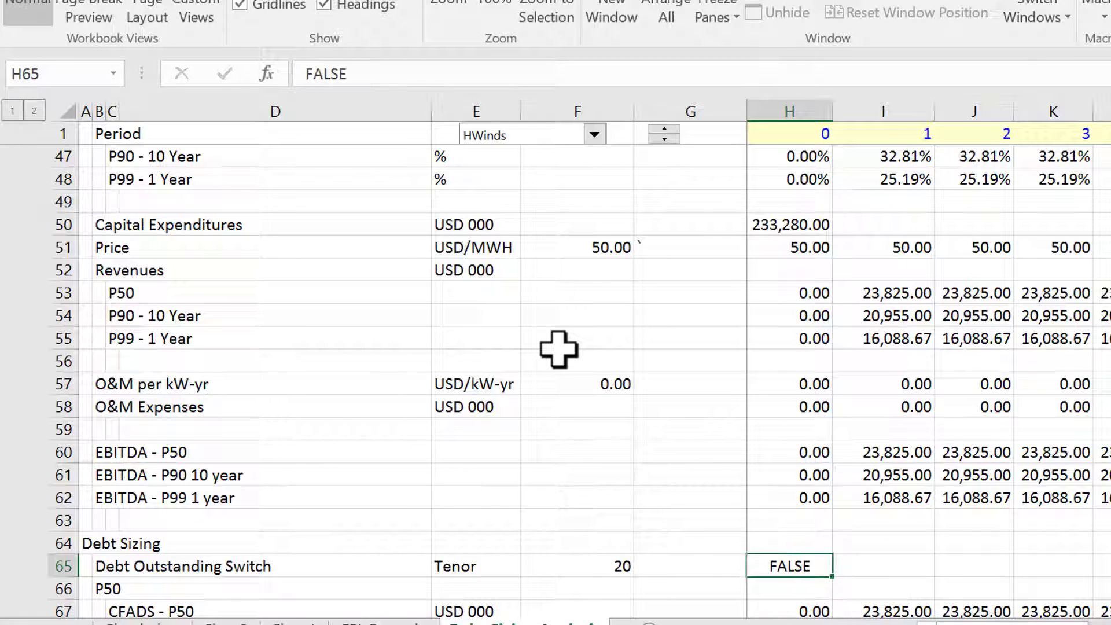
# Enter the period 1 switch formula =I1<=$F$65 in I65 and fill it across the remaining periods
pyautogui.press('Right')
pyautogui.write('=')
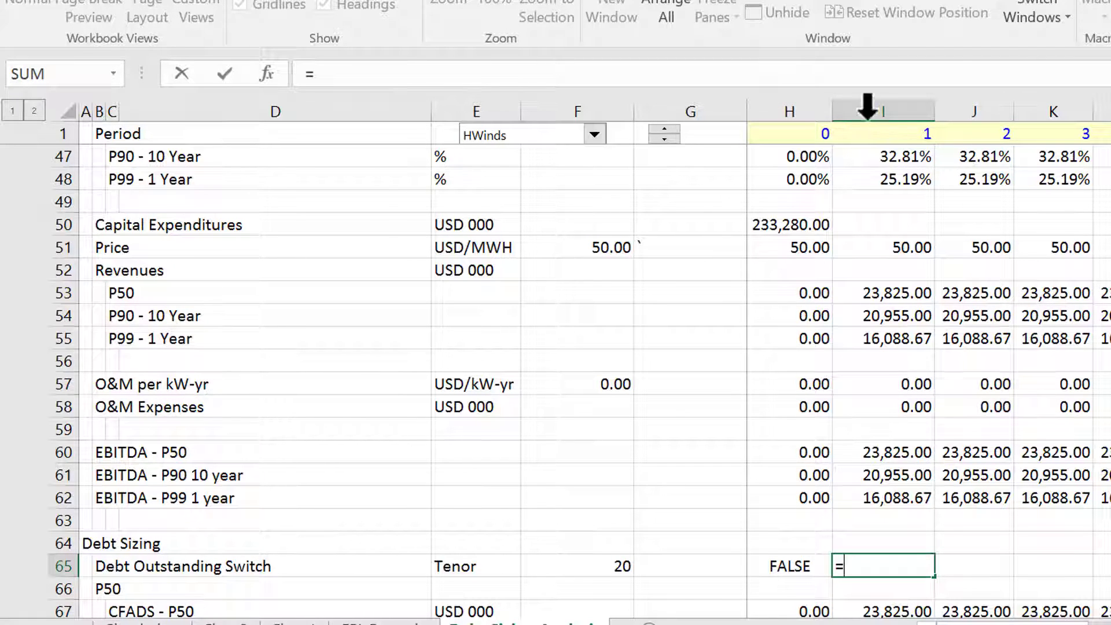
pyautogui.click(886, 134)
pyautogui.write('<')
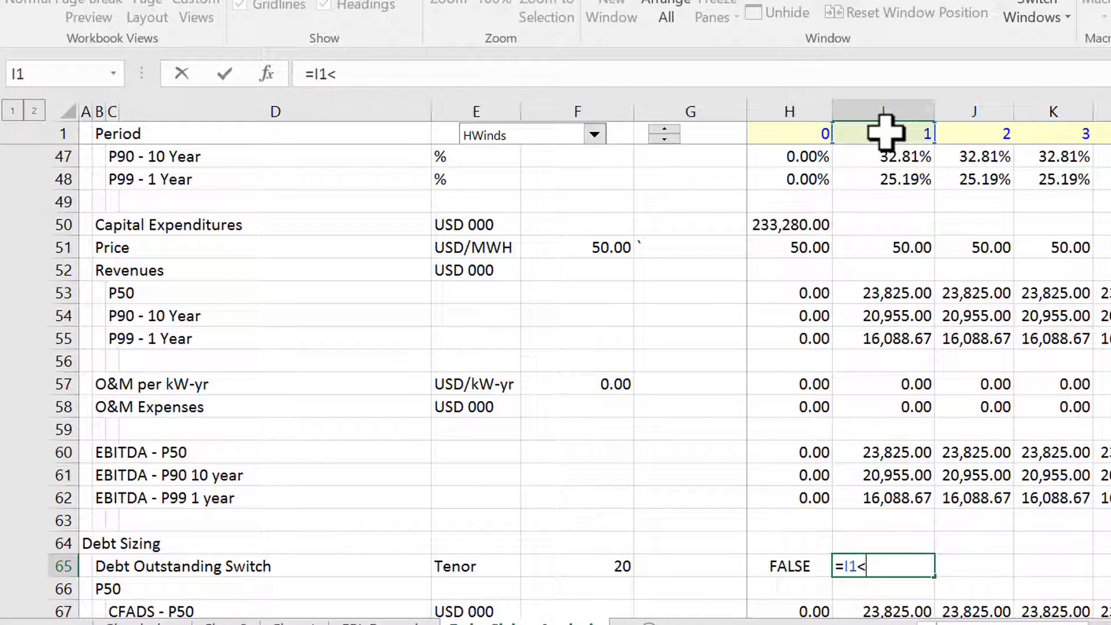
pyautogui.write('=')
pyautogui.press('Left')
pyautogui.press('Left')
pyautogui.press('Left')
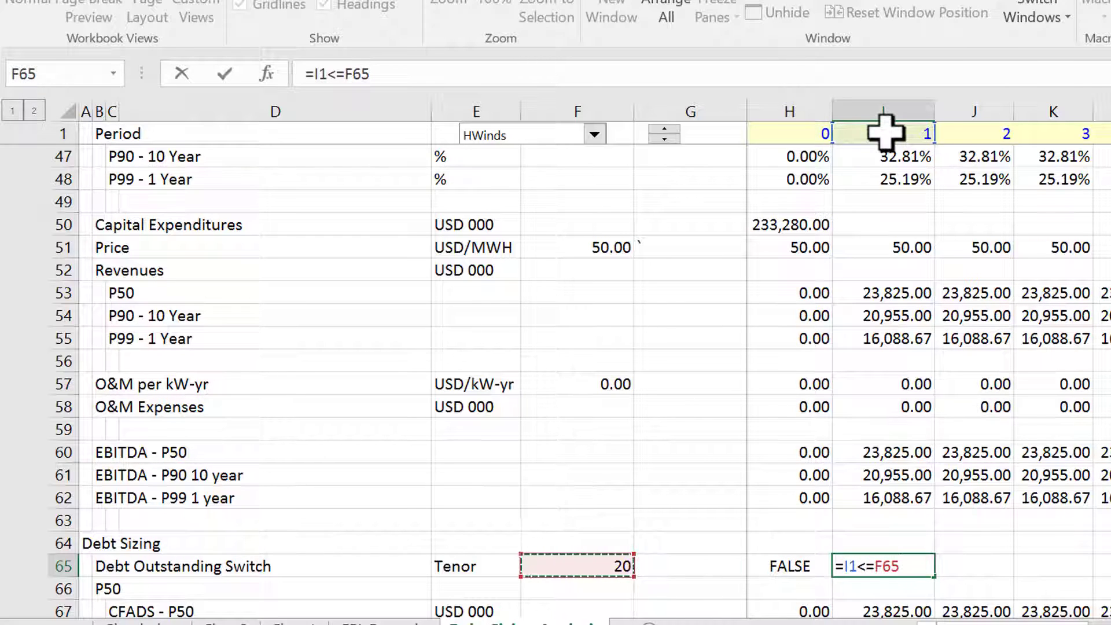
pyautogui.press('F4')
pyautogui.hotkey('ctrl', 'Return')
pyautogui.hotkey('ctrl', 'shift', 'Right')
pyautogui.hotkey('ctrl', 'r')
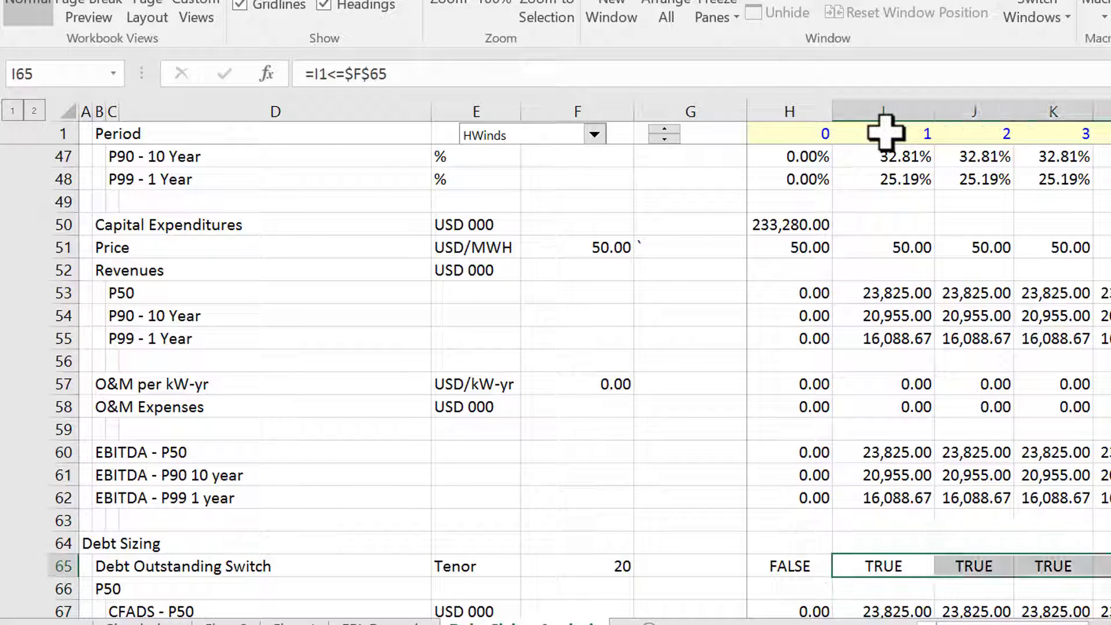
# Multiply the P50 target debt service by the debt switch, using =IF(I38;I67/$E$68)*I65 in I68, and fill it across all later periods
pyautogui.press('Down')
pyautogui.press('Down')
pyautogui.press('Down')
pyautogui.press('Up')
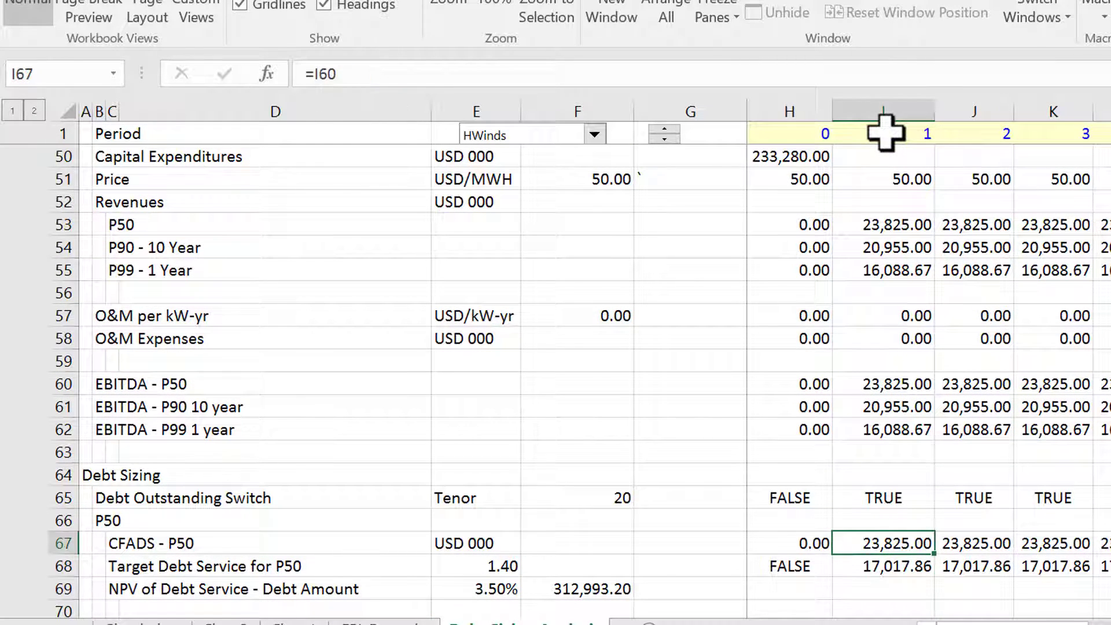
pyautogui.press('Down')
pyautogui.press('F2')
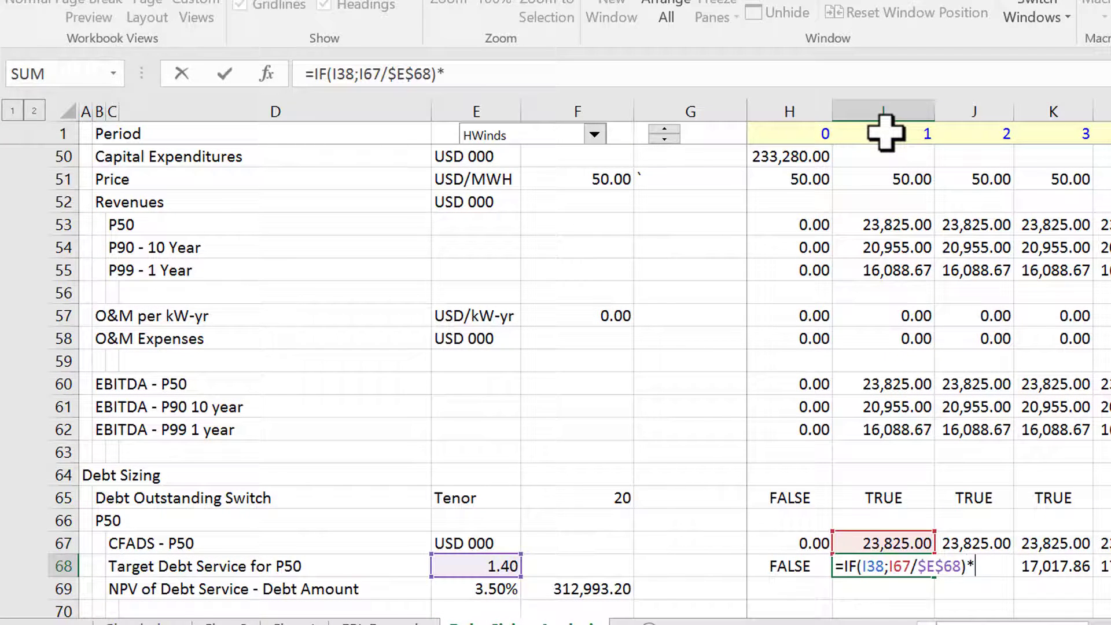
pyautogui.click(872, 493)
pyautogui.hotkey('ctrl', 'Return')
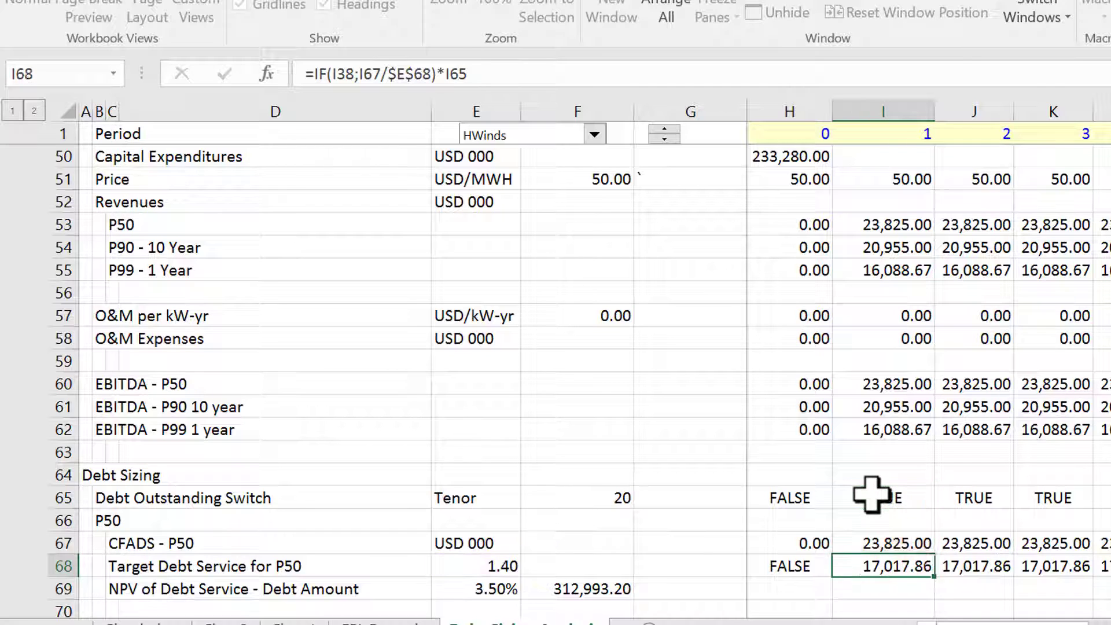
pyautogui.hotkey('ctrl', 'shift', 'Right')
pyautogui.hotkey('ctrl', 'r')
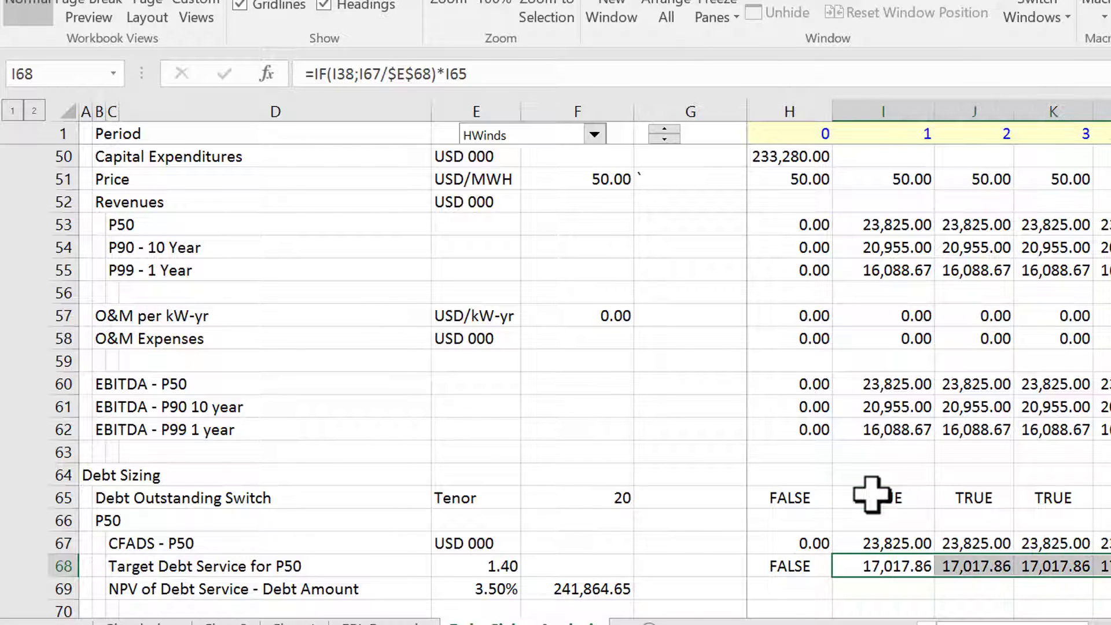
# Change the P90 10-year target debt service in I73 to =IF(I38;I72/$E$73)*I65 and fill it across the remaining periods
pyautogui.press('Down')
pyautogui.press('Down')
pyautogui.press('Down')
pyautogui.press('Down')
pyautogui.press('Down')
pyautogui.press('Down')
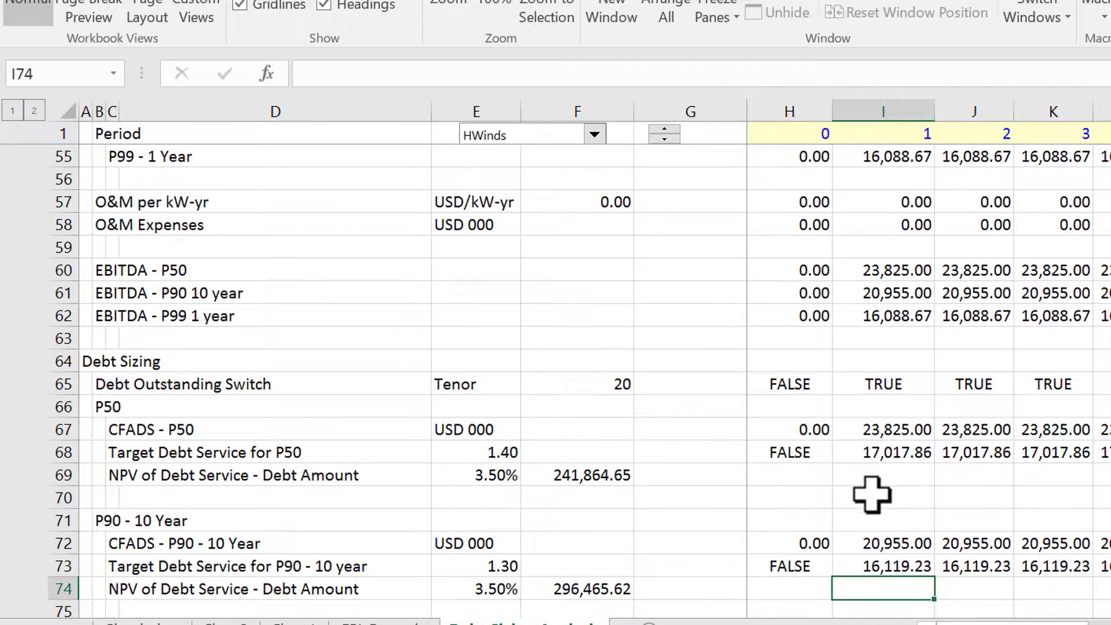
pyautogui.press('Up')
pyautogui.press('F2')
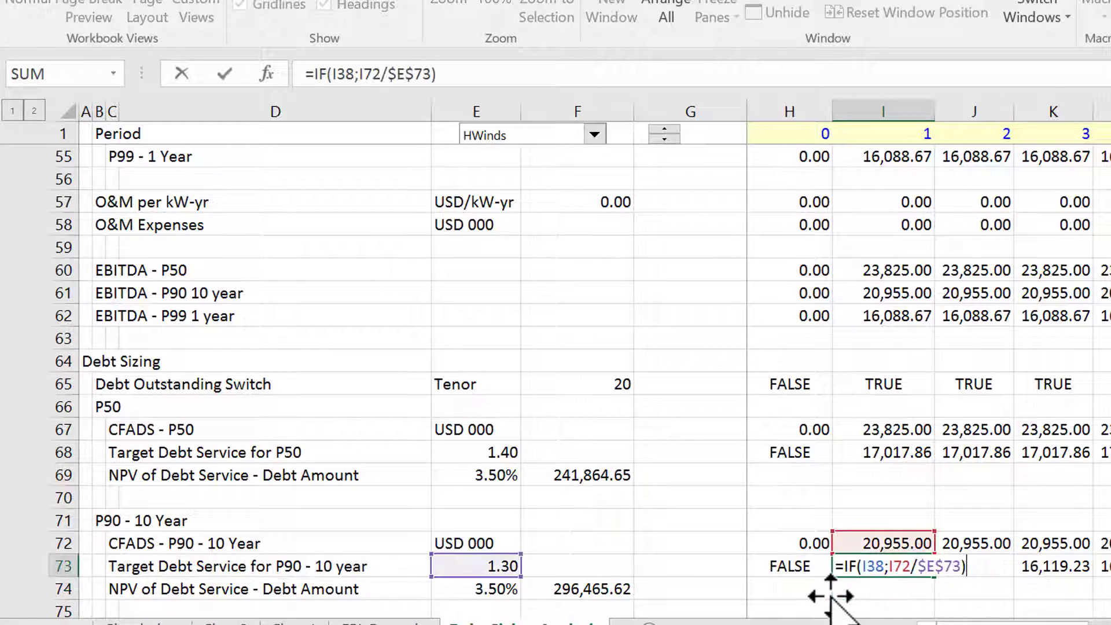
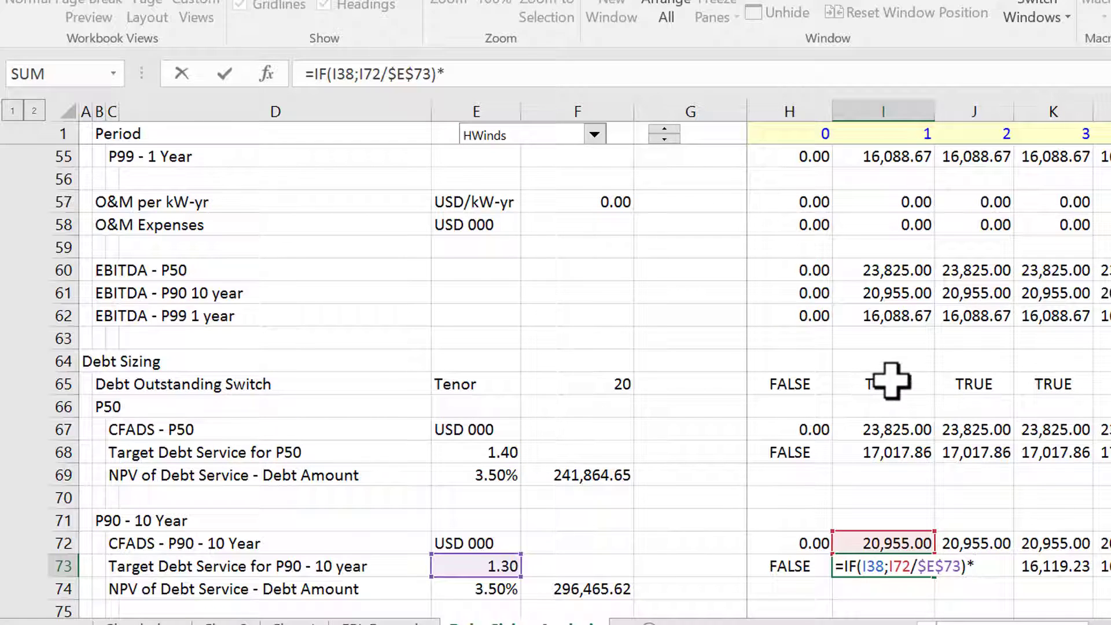
pyautogui.click(885, 383)
pyautogui.press('Return')
pyautogui.press('Up')
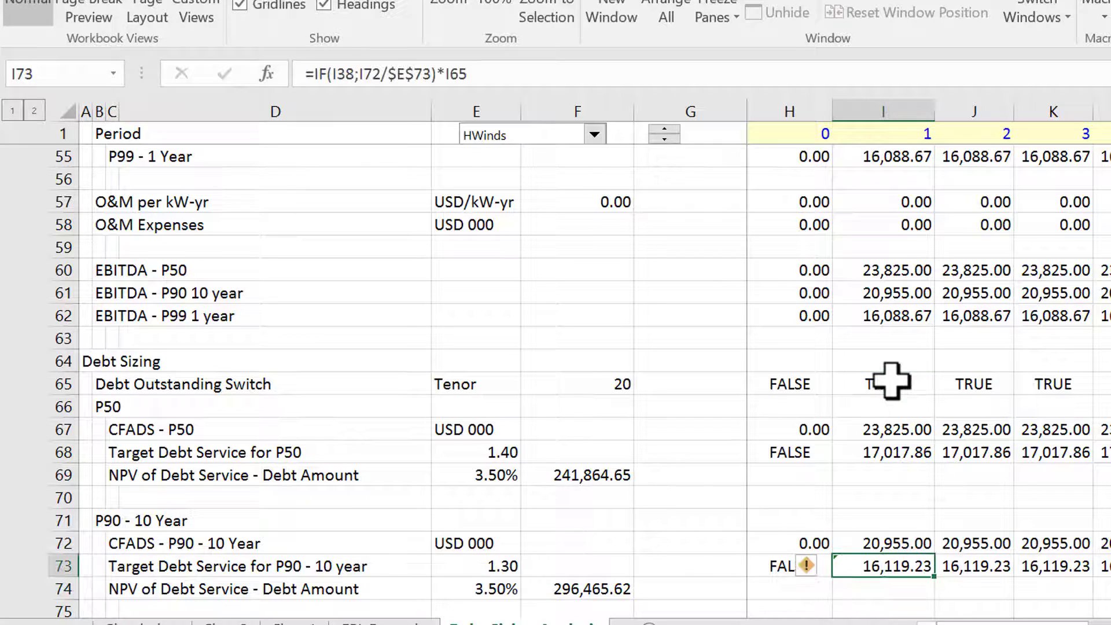
pyautogui.hotkey('ctrl', 'shift', 'Right')
pyautogui.hotkey('ctrl', 'r')
# Extend the period 1 P99 target debt service formula in I78 to =IF(I38;I77/$E$78)*I65
pyautogui.press('Home')
pyautogui.press('Down')
pyautogui.press('Down')
pyautogui.press('Down')
pyautogui.press('Down')
pyautogui.press('Down')
pyautogui.press('Down')
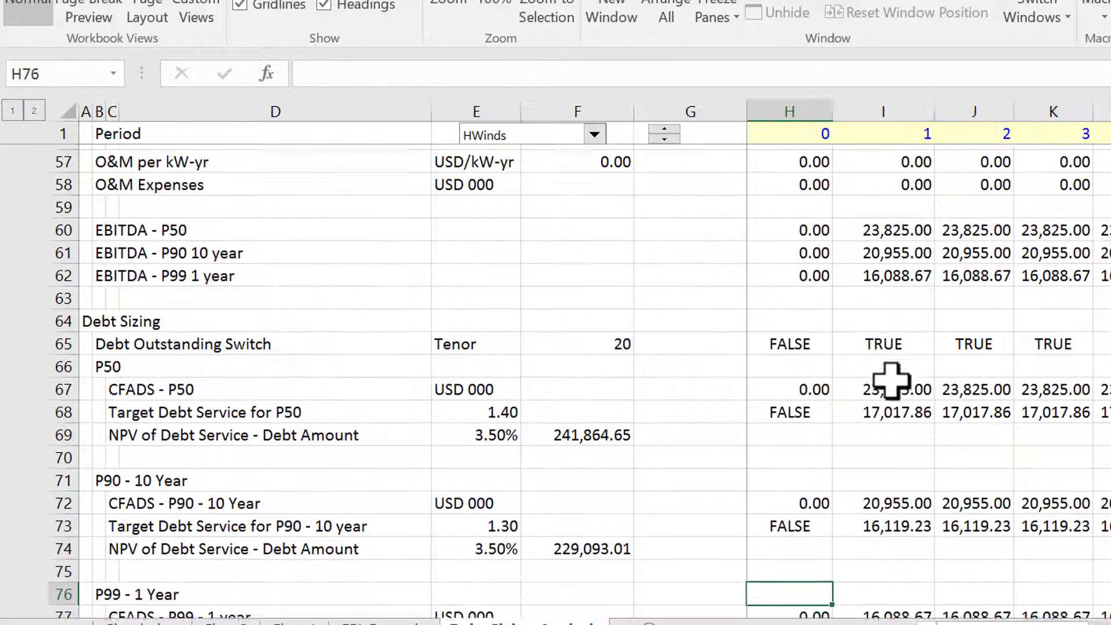
pyautogui.press('Up')
pyautogui.press('Right')
pyautogui.press('F2')
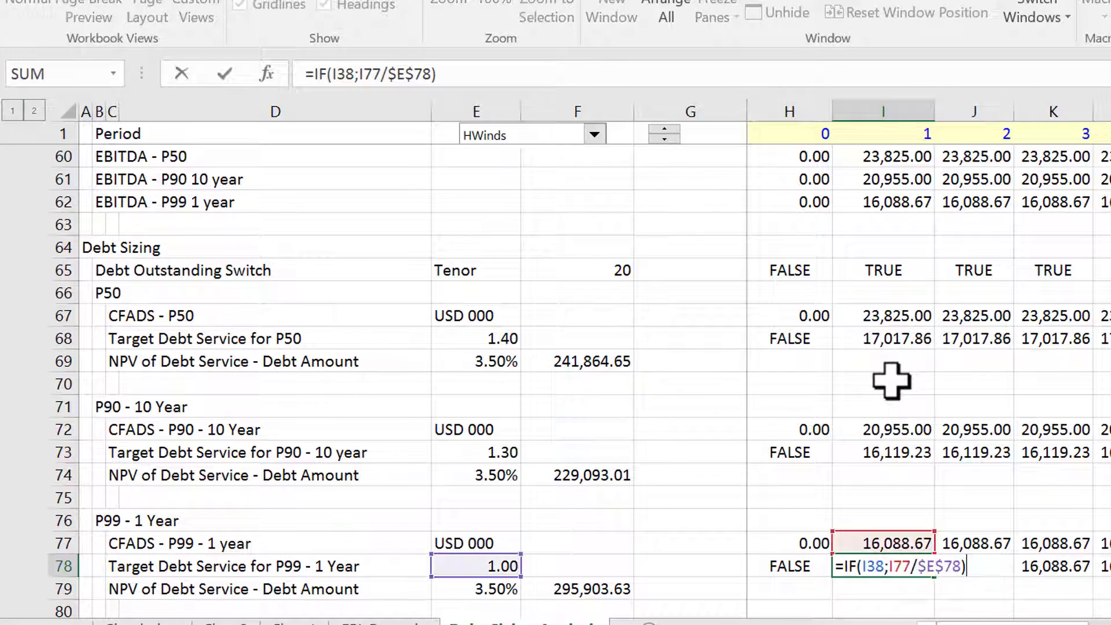
pyautogui.write('*')
pyautogui.click(890, 269)
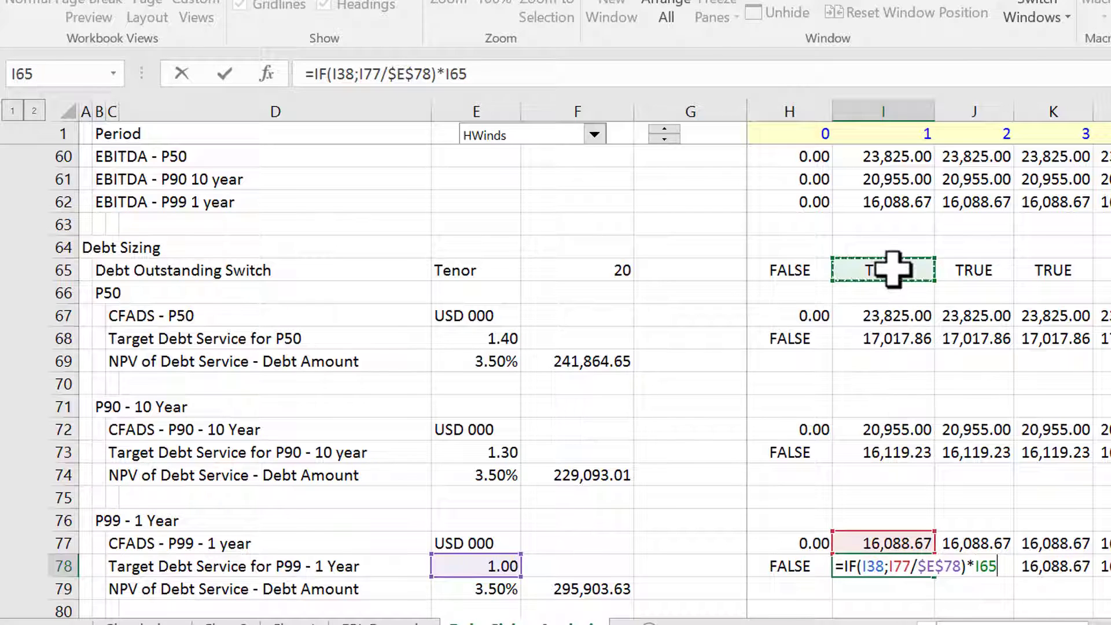
# Enter =IF(I38;I77/$E$78)*I65 as the P99 1-year target debt service in I78 and copy it across the row
pyautogui.press('Return')
pyautogui.press('Up')
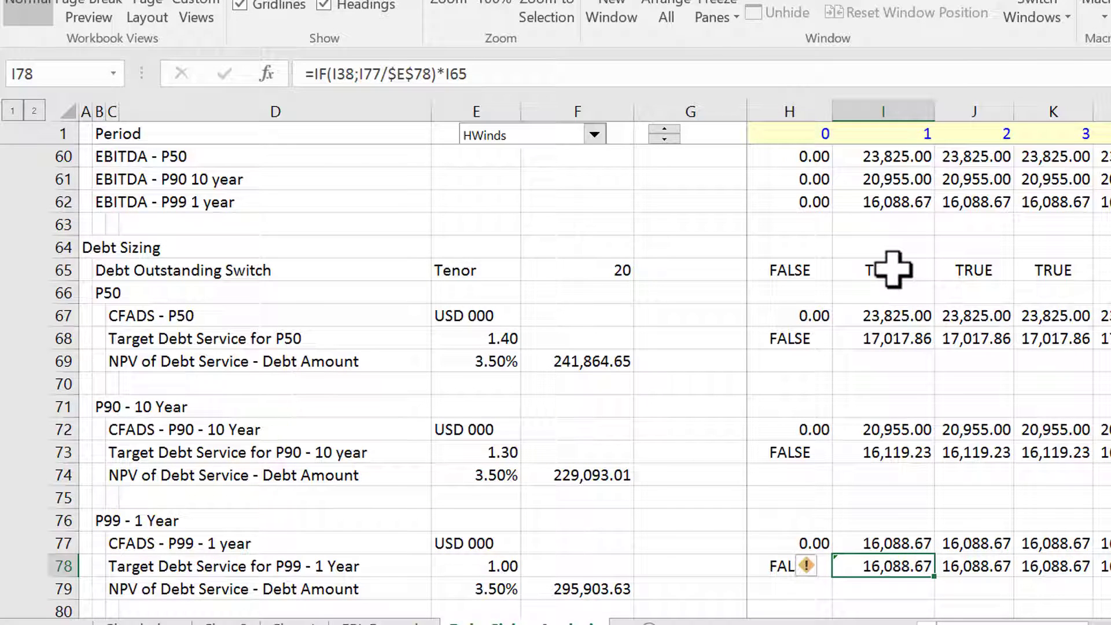
pyautogui.hotkey('ctrl', 'shift', 'Right')
# Examine the NPV of Debt Service formulas for the P99, P90 and P50 cases in F79, F74 and F69
pyautogui.press('Down')
pyautogui.press('Down')
pyautogui.press('Down')
pyautogui.press('Down')
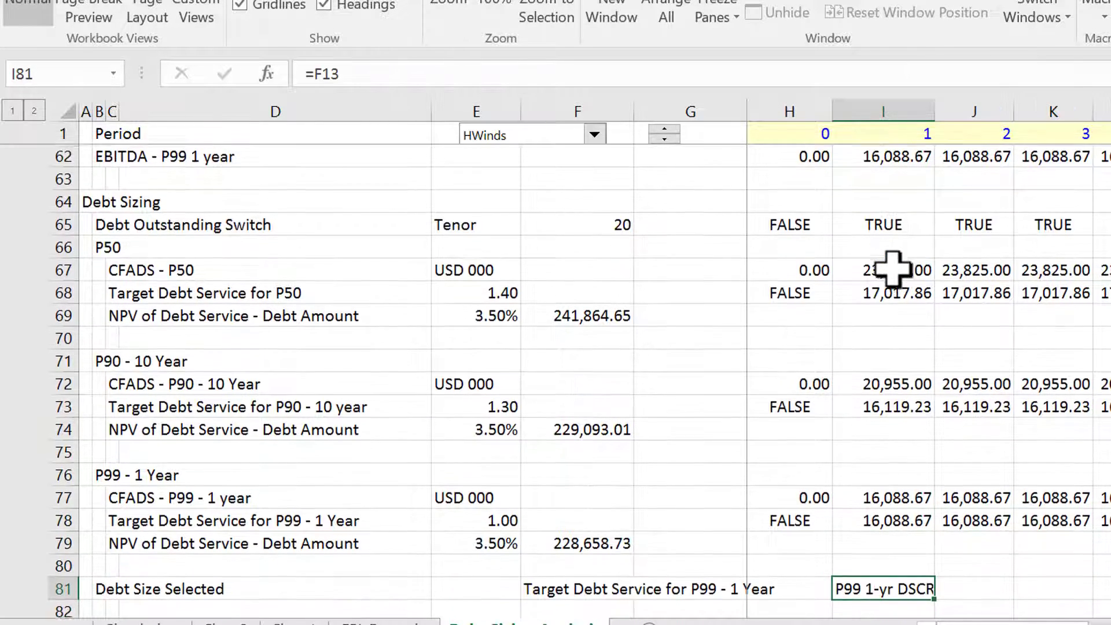
pyautogui.press('Up')
pyautogui.press('Left')
pyautogui.press('Left')
pyautogui.press('Left')
pyautogui.press('Up')
pyautogui.press('Up')
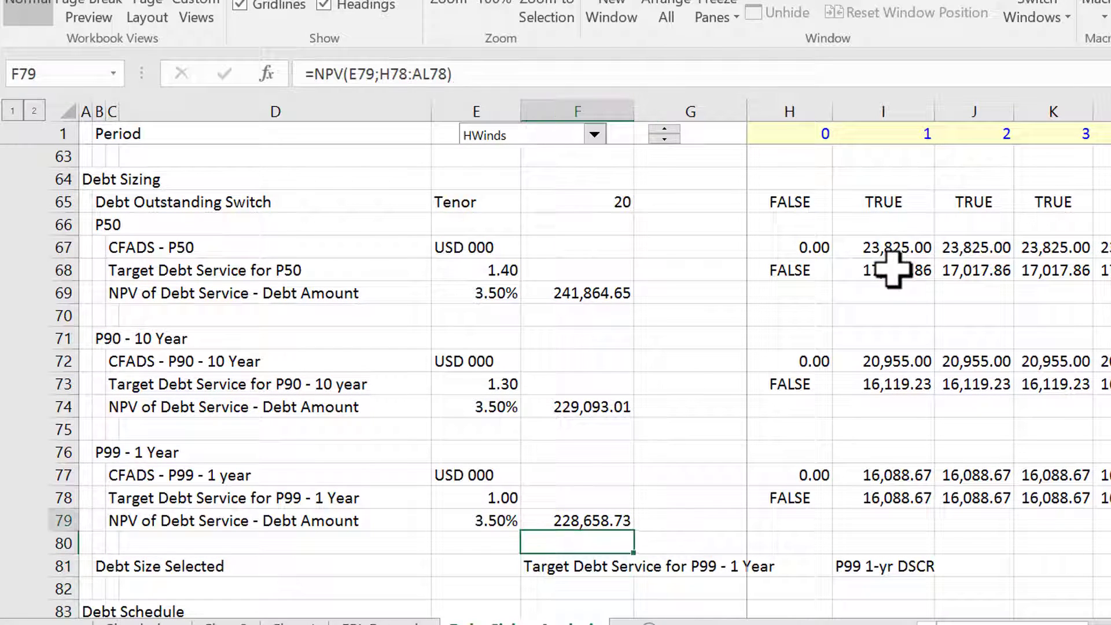
pyautogui.press('F2')
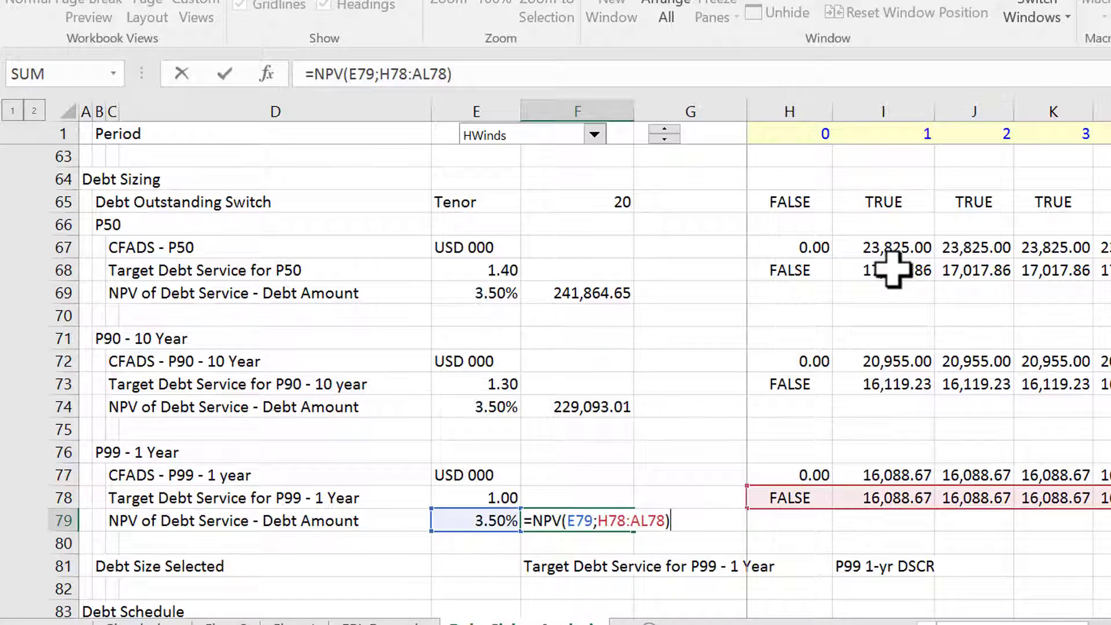
pyautogui.press('Escape')
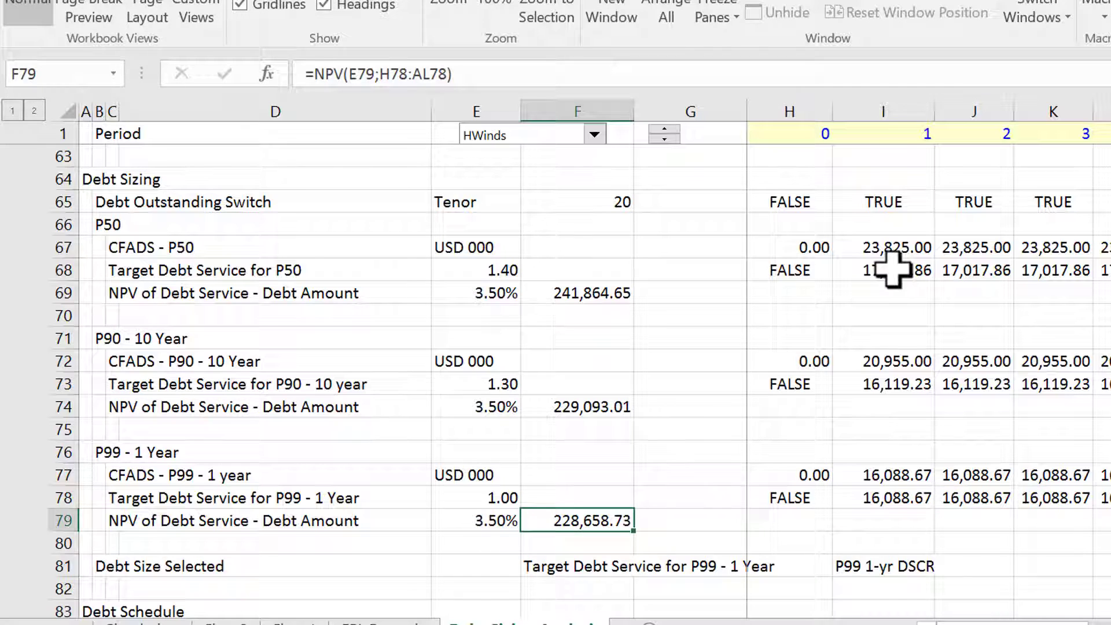
pyautogui.press('Up')
pyautogui.press('Up')
pyautogui.press('Up')
pyautogui.press('Up')
pyautogui.press('Up')
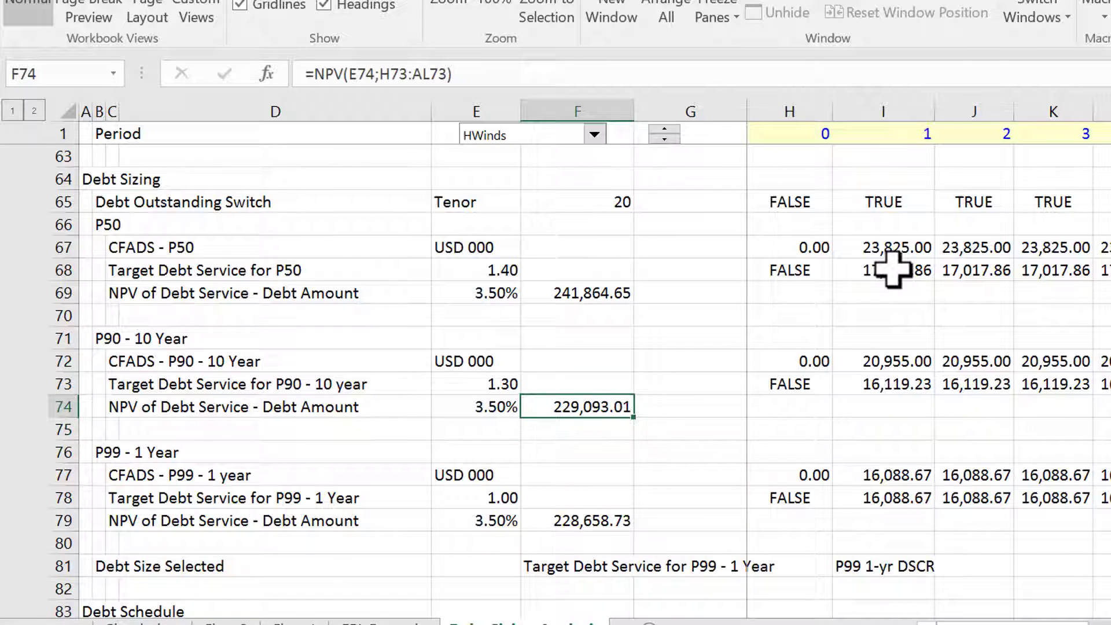
pyautogui.press('Up')
pyautogui.press('Up')
pyautogui.press('Up')
pyautogui.press('Up')
pyautogui.press('Up')
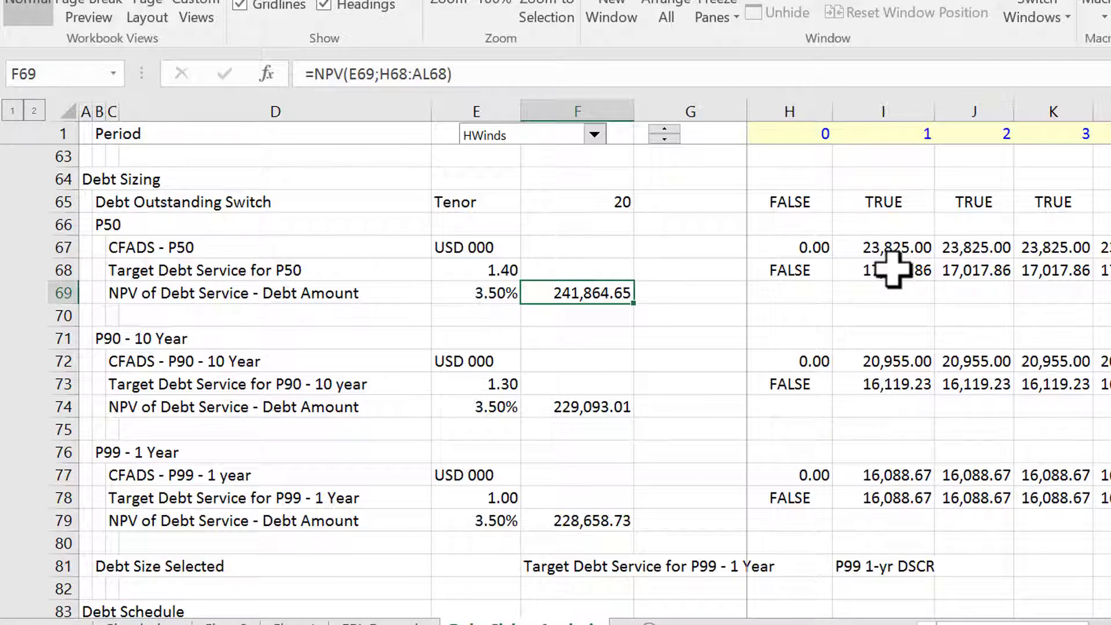
# Start a MATCH formula with a nested MIN function in the Debt Size Selected cell F81
pyautogui.press('Down')
pyautogui.press('Down')
pyautogui.press('Down')
pyautogui.press('Down')
pyautogui.press('Down')
pyautogui.press('Down')
pyautogui.press('Down')
pyautogui.press('Down')
pyautogui.press('Down')
pyautogui.press('Down')
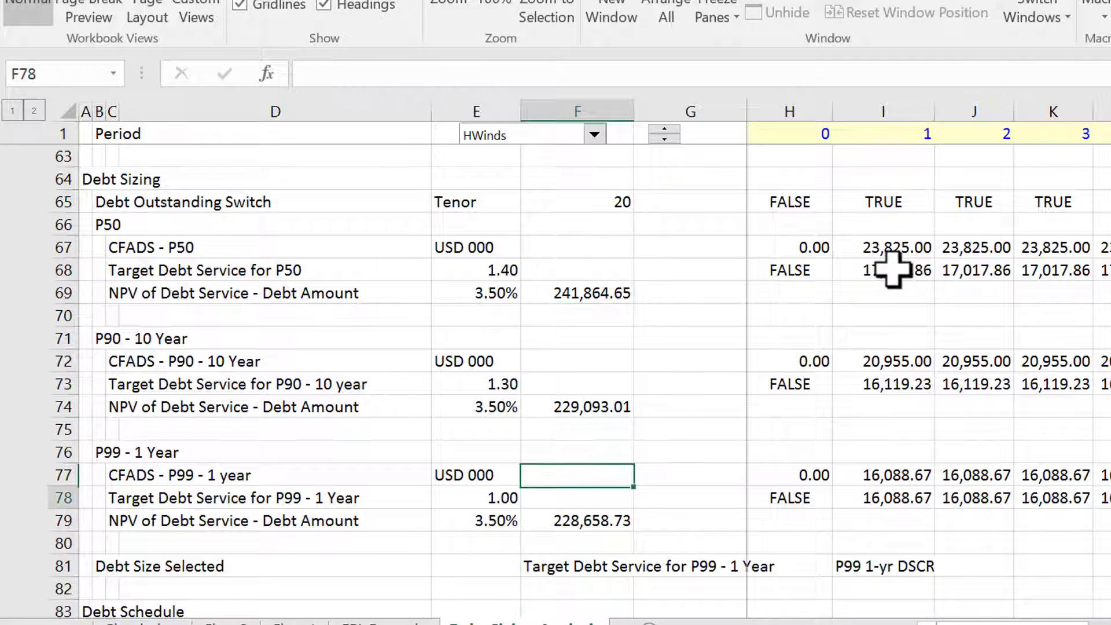
pyautogui.press('Down')
pyautogui.press('Down')
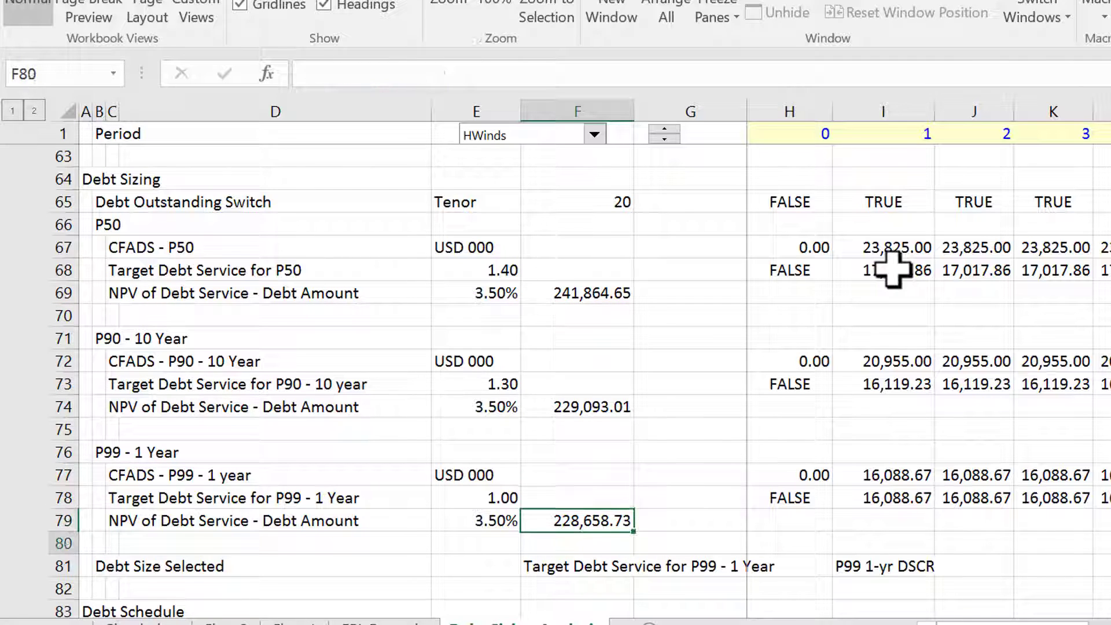
pyautogui.write('=')
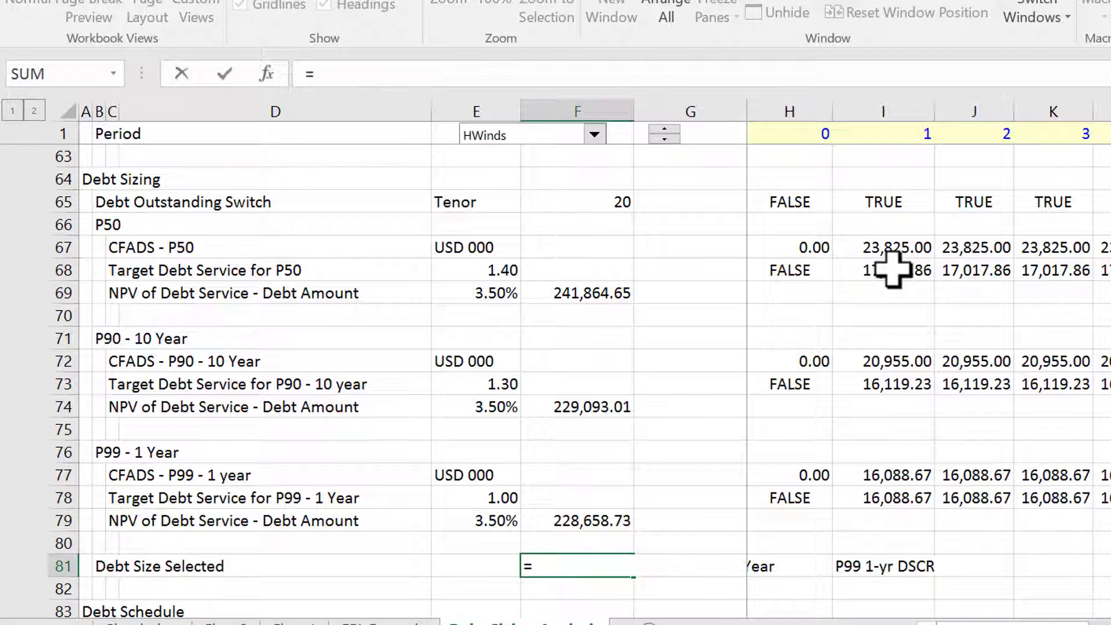
pyautogui.write('ma')
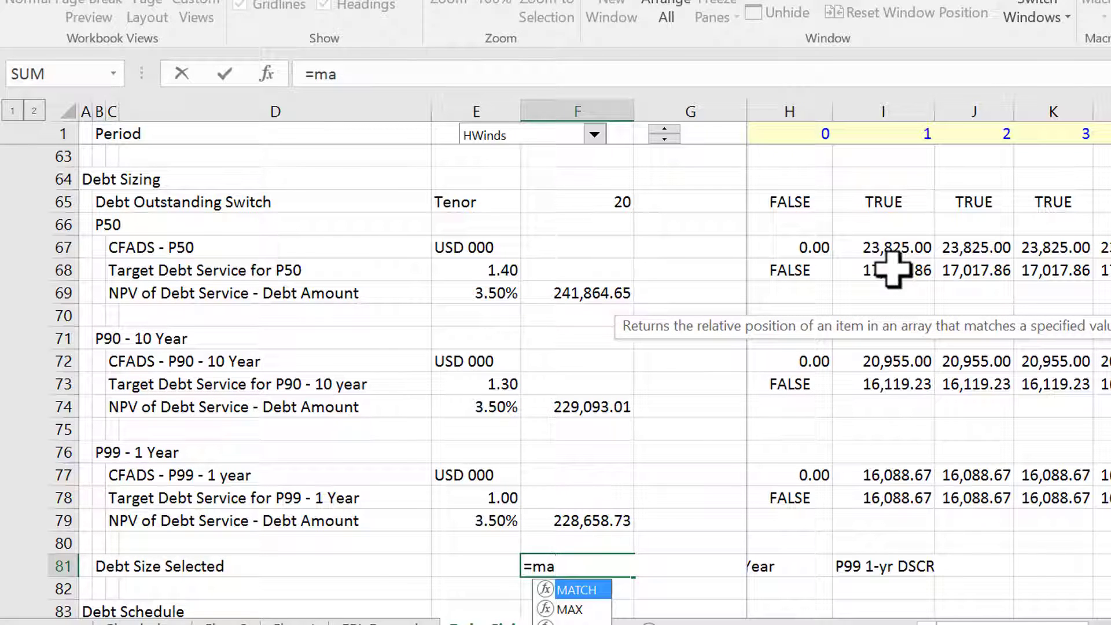
pyautogui.press('Tab')
pyautogui.write('min')
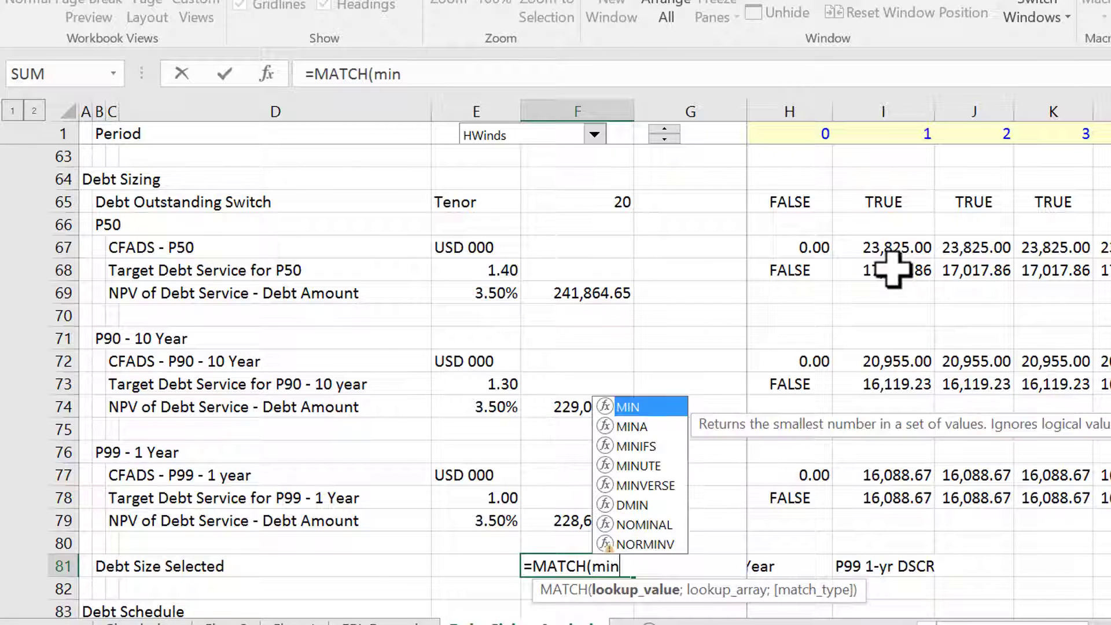
pyautogui.write('(')
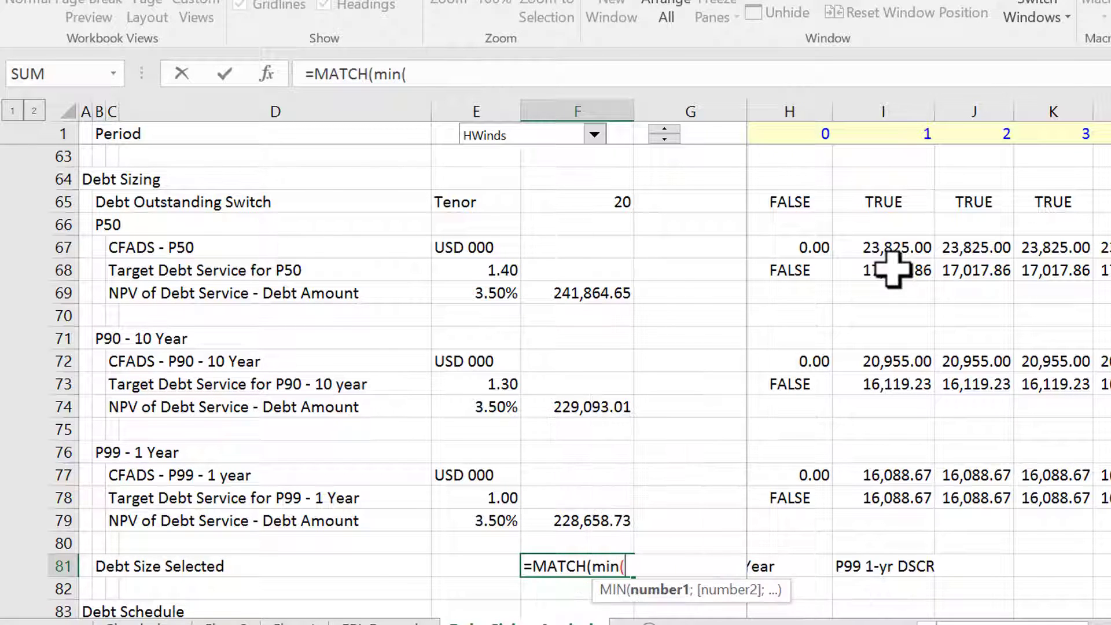
# Give the nested MIN the range F69:F79 and close it as the MATCH lookup value
pyautogui.click(605, 283)
pyautogui.hotkey('shift', 'Down')
pyautogui.hotkey('shift', 'Down')
pyautogui.hotkey('shift', 'Down')
pyautogui.hotkey('shift', 'Down')
pyautogui.hotkey('shift', 'Down')
pyautogui.hotkey('shift', 'Down')
pyautogui.hotkey('shift', 'Down')
pyautogui.hotkey('shift', 'Down')
pyautogui.hotkey('shift', 'Down')
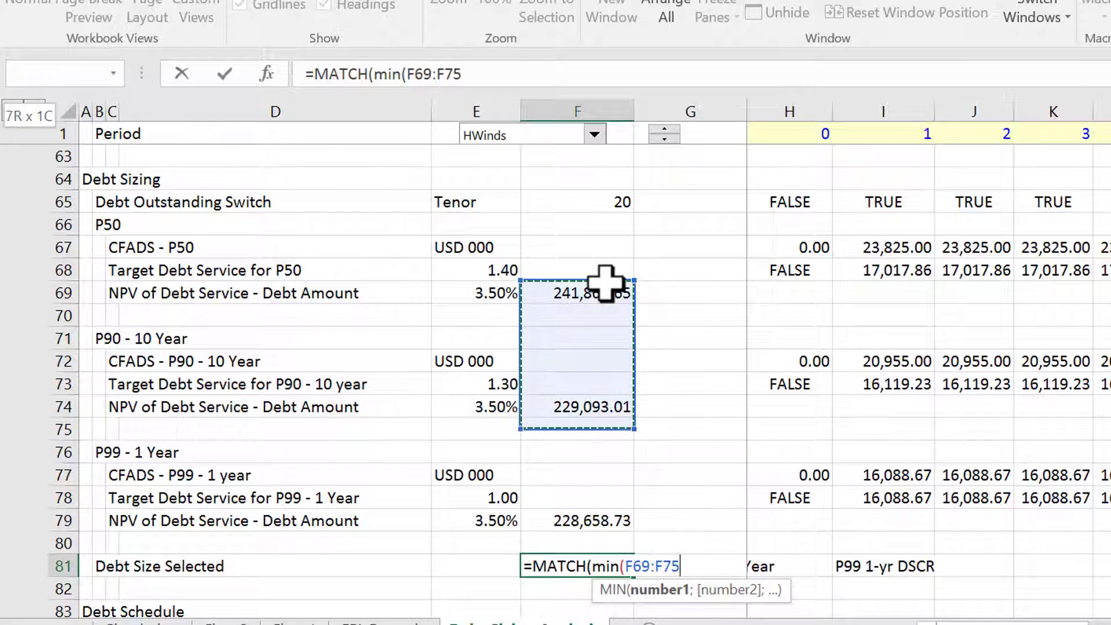
pyautogui.hotkey('shift', 'Down')
pyautogui.write(',')
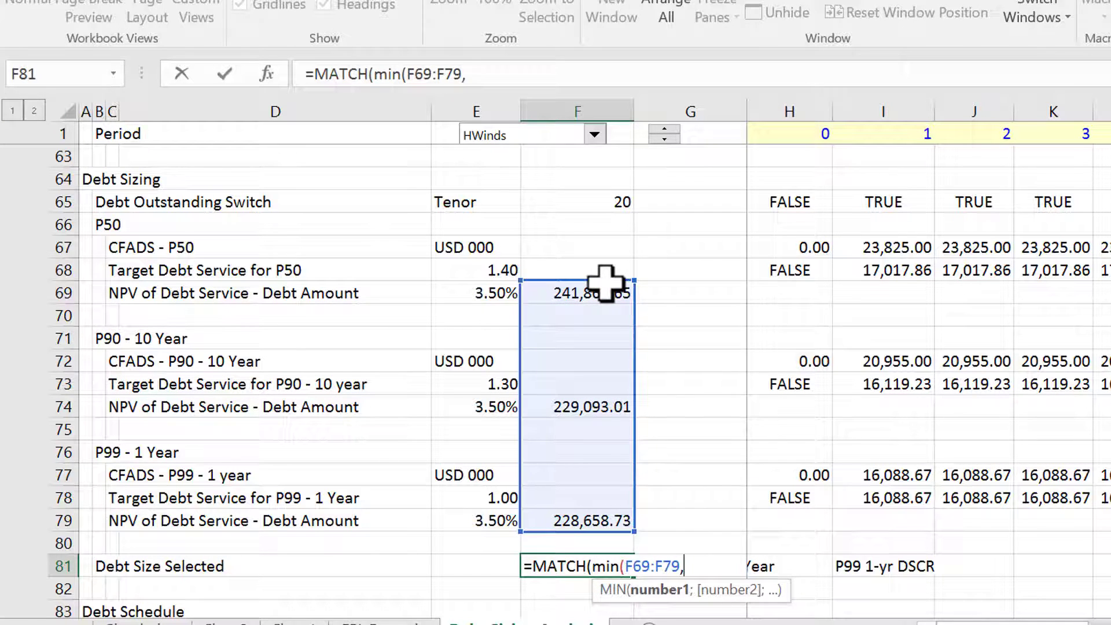
pyautogui.write('),')
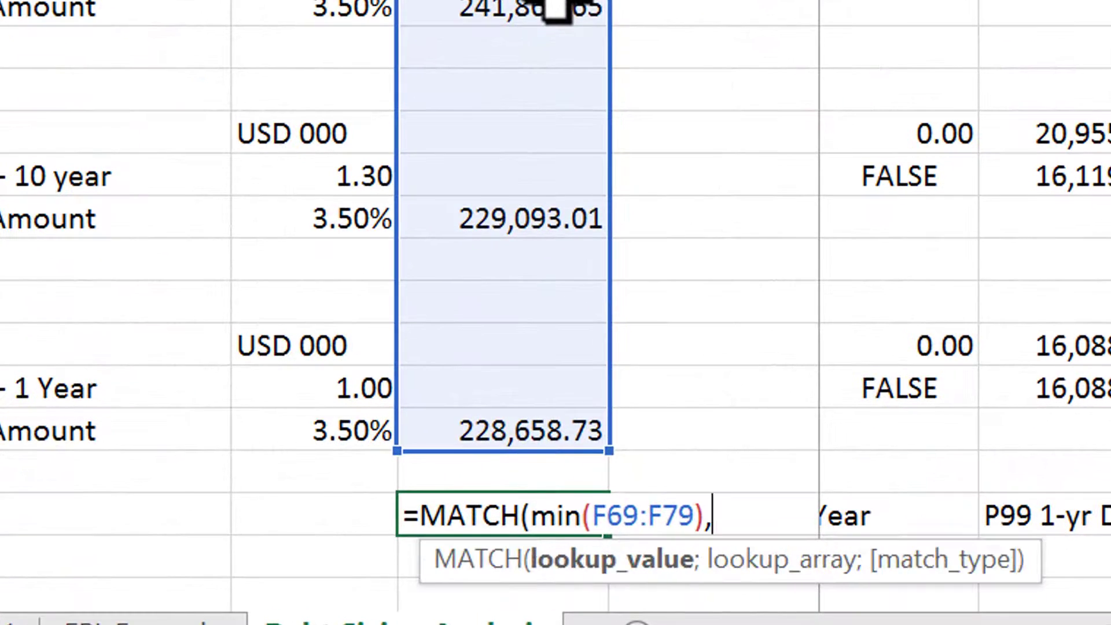
pyautogui.press('Return')
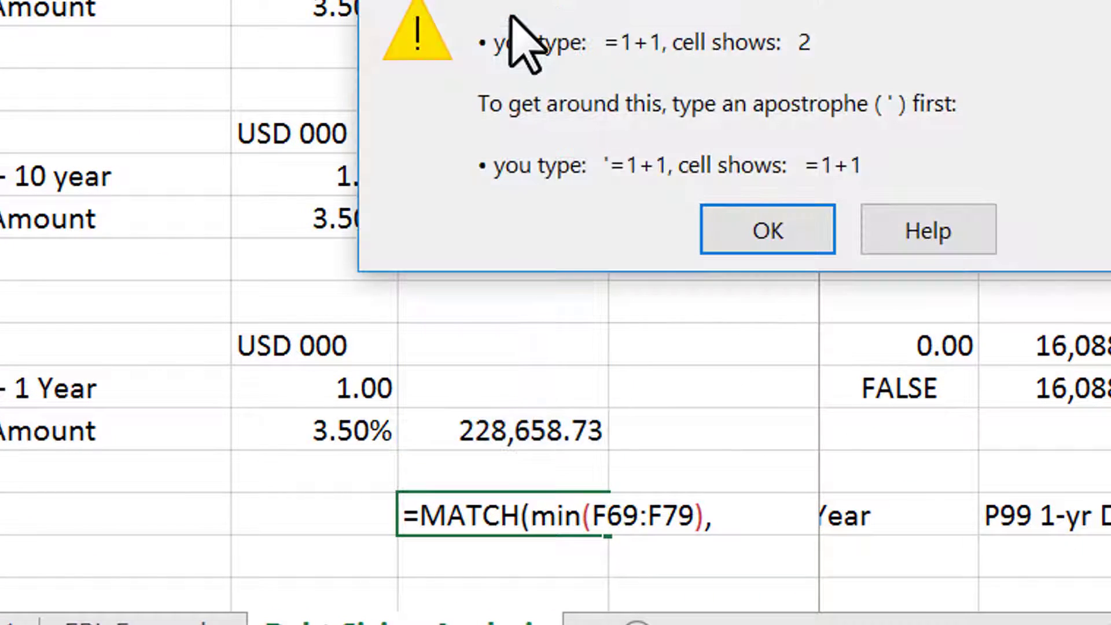
pyautogui.press('Return')
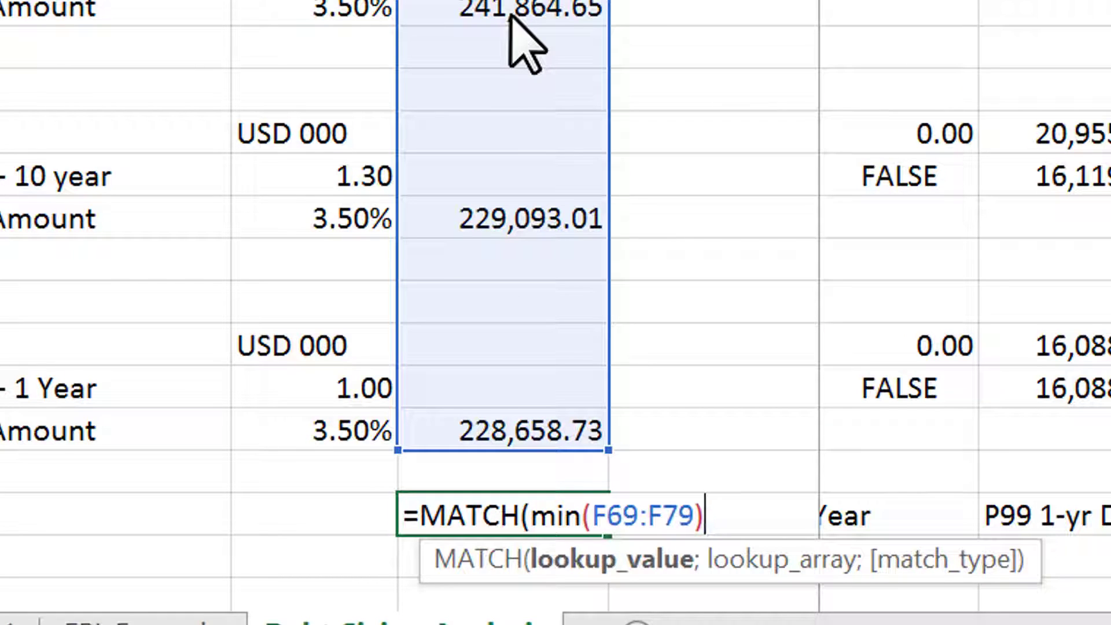
# Complete the MATCH formula in F81 with F69:F79 as the lookup array and match type 0
pyautogui.write(';')
pyautogui.click(476, 13)
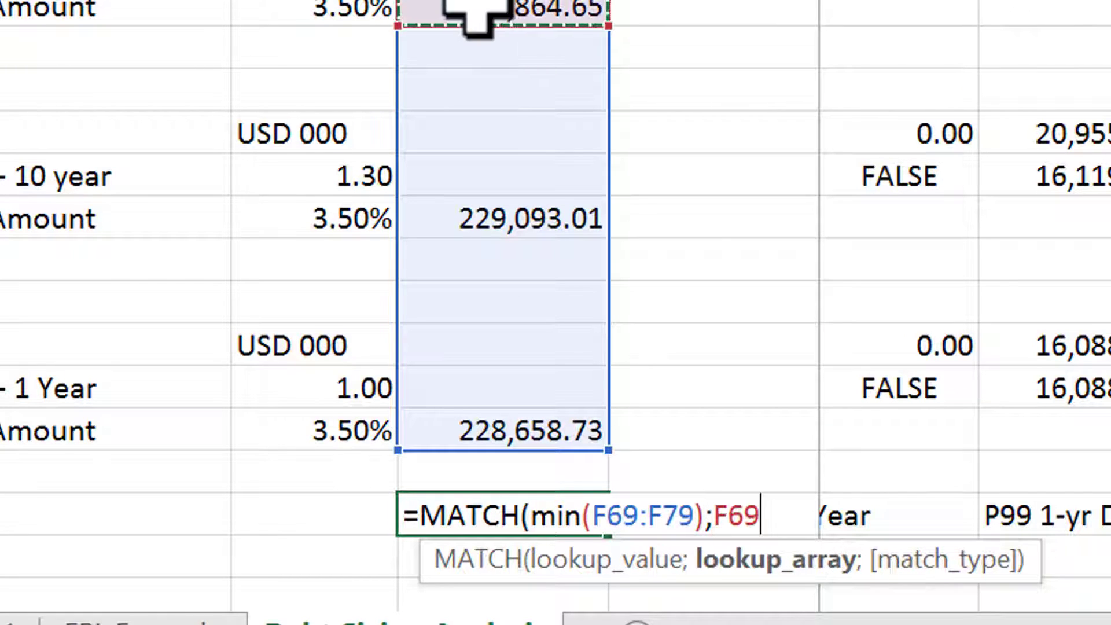
pyautogui.hotkey('shift', 'Down')
pyautogui.hotkey('shift', 'Down')
pyautogui.hotkey('shift', 'Down')
pyautogui.hotkey('shift', 'Down')
pyautogui.hotkey('shift', 'Down')
pyautogui.hotkey('shift', 'Down')
pyautogui.hotkey('shift', 'Down')
pyautogui.hotkey('shift', 'Down')
pyautogui.hotkey('shift', 'Down')
pyautogui.hotkey('shift', 'Down')
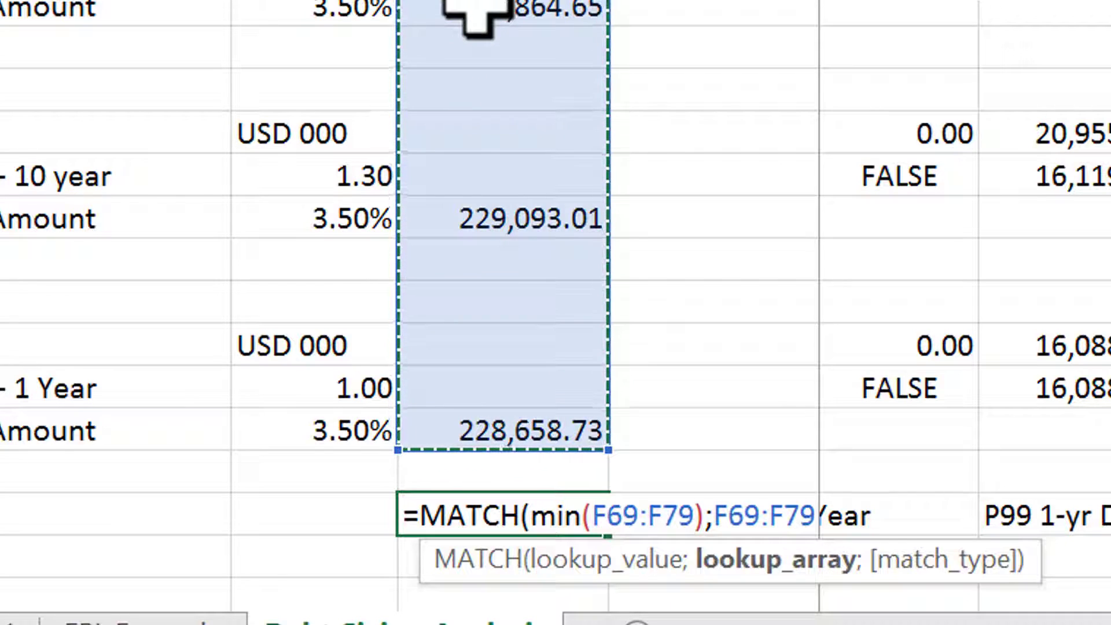
pyautogui.write(';0)')
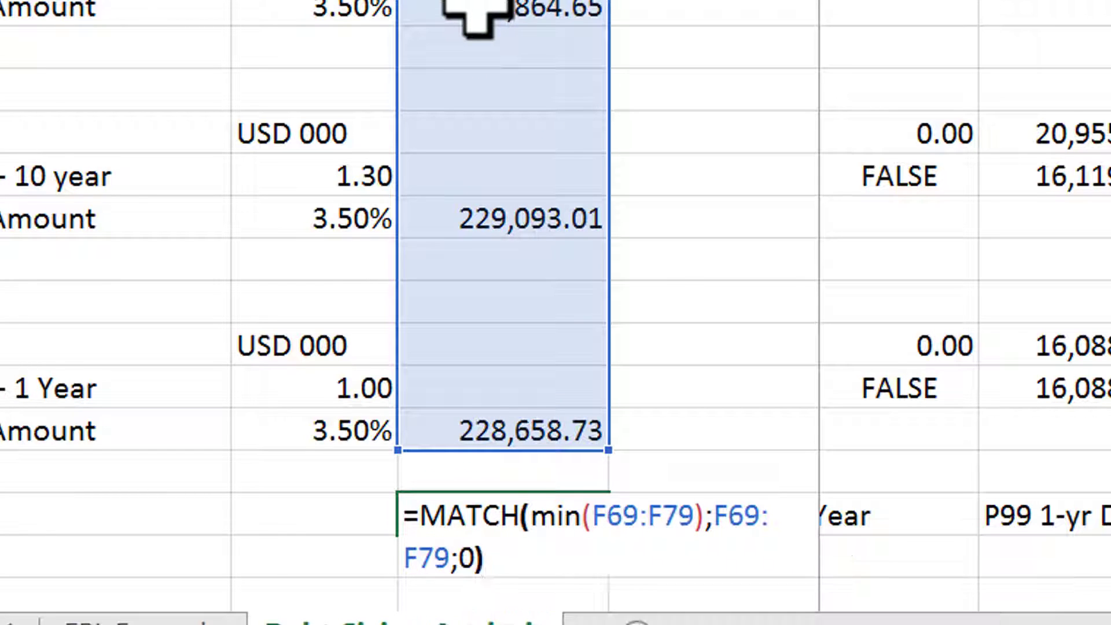
pyautogui.press('Return')
# Wrap the MATCH formula in F81 in an INDEX function that uses C69:C79 as its array
pyautogui.press('Up')
pyautogui.press('F2')
pyautogui.press('Left')
pyautogui.press('Up')
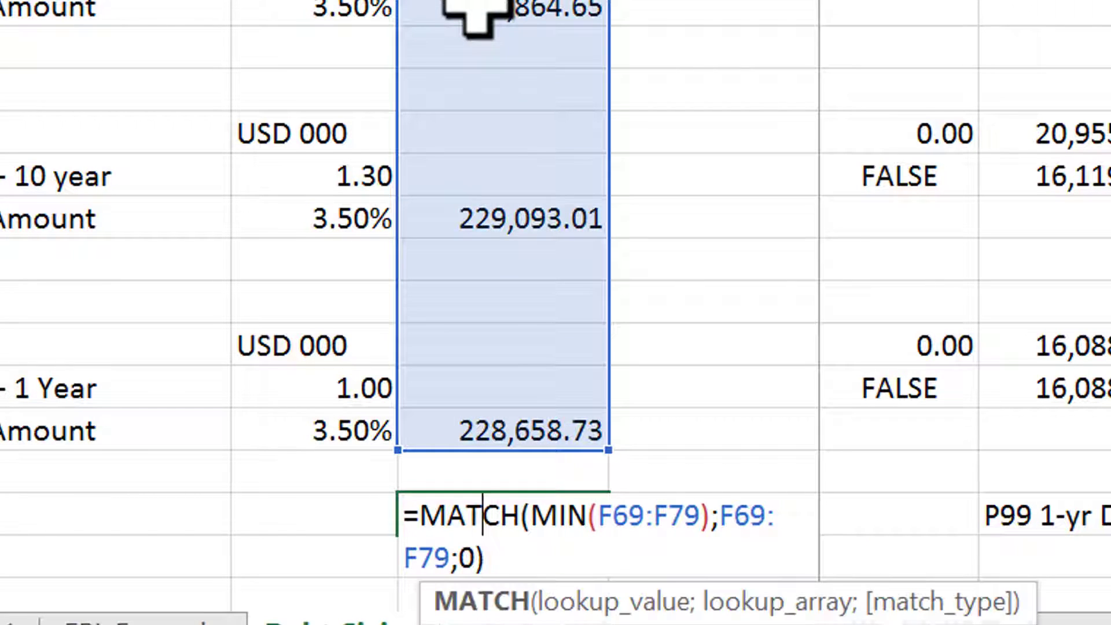
pyautogui.press('Home')
pyautogui.write('index(')
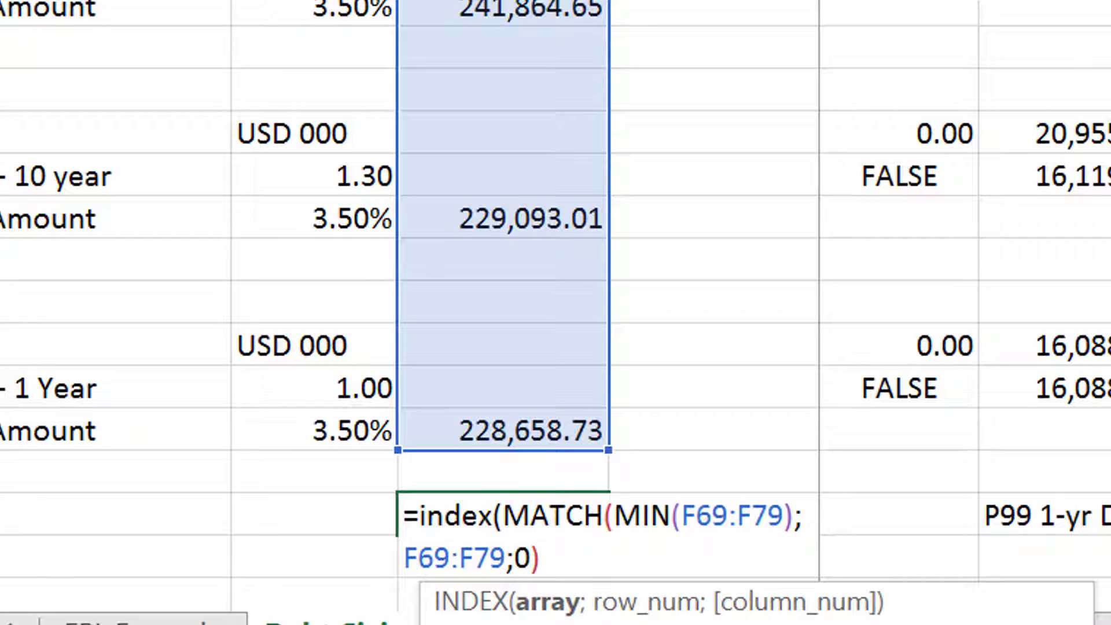
pyautogui.click(11, 8)
pyautogui.moveTo(2, 9); pyautogui.dragTo(1, 49)
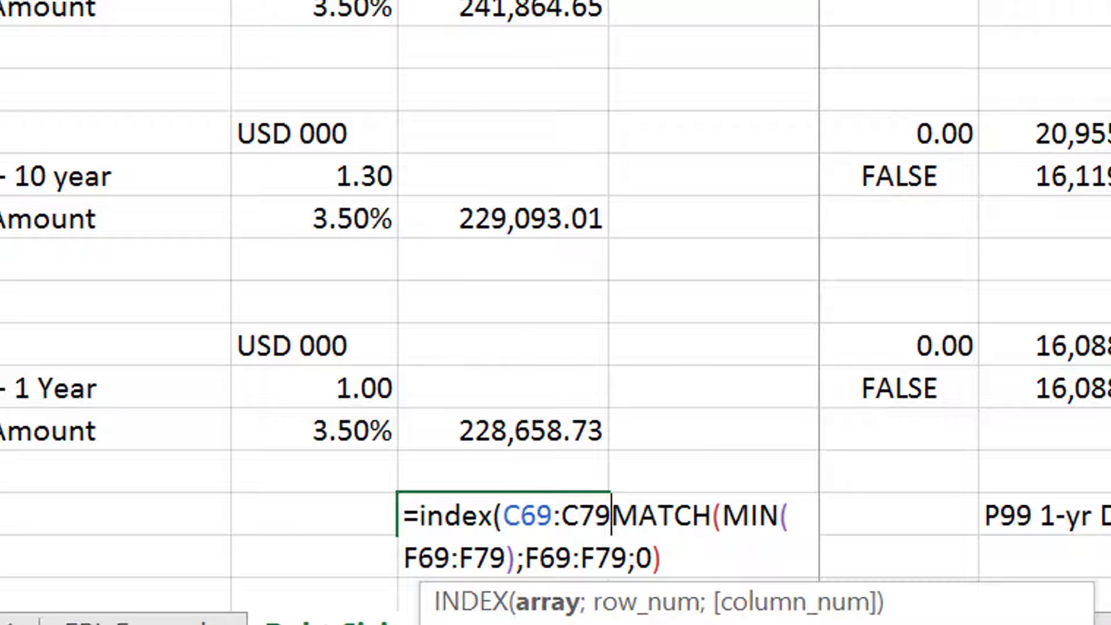
pyautogui.write(';')
pyautogui.press('Return')
pyautogui.press('Return')
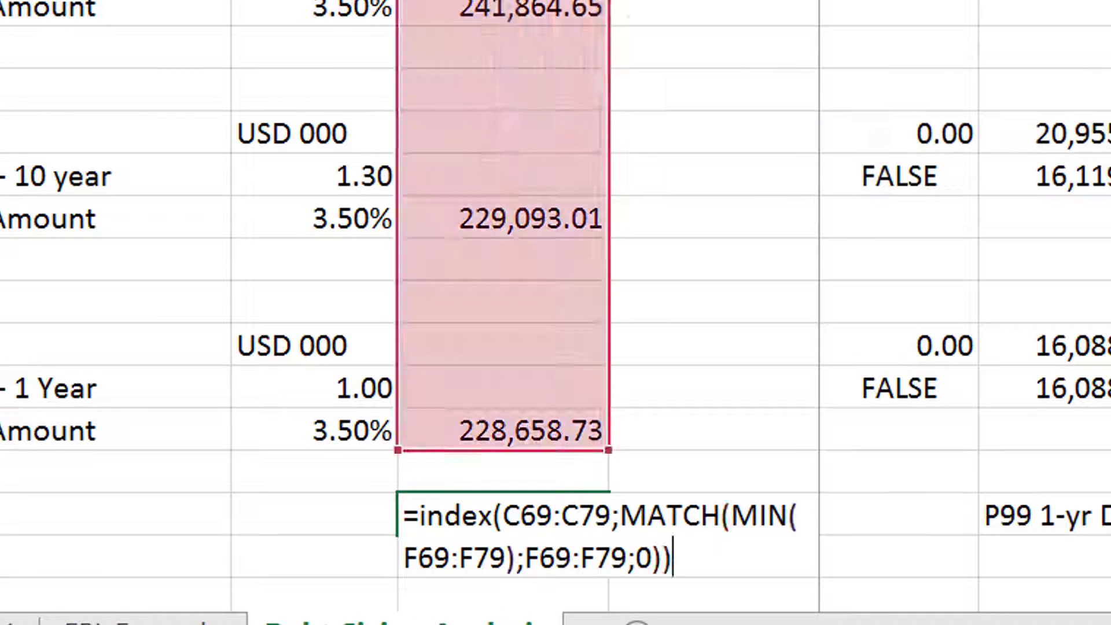
# Shift the INDEX array of the Debt Size Selected formula to D68:D78
pyautogui.press('Up')
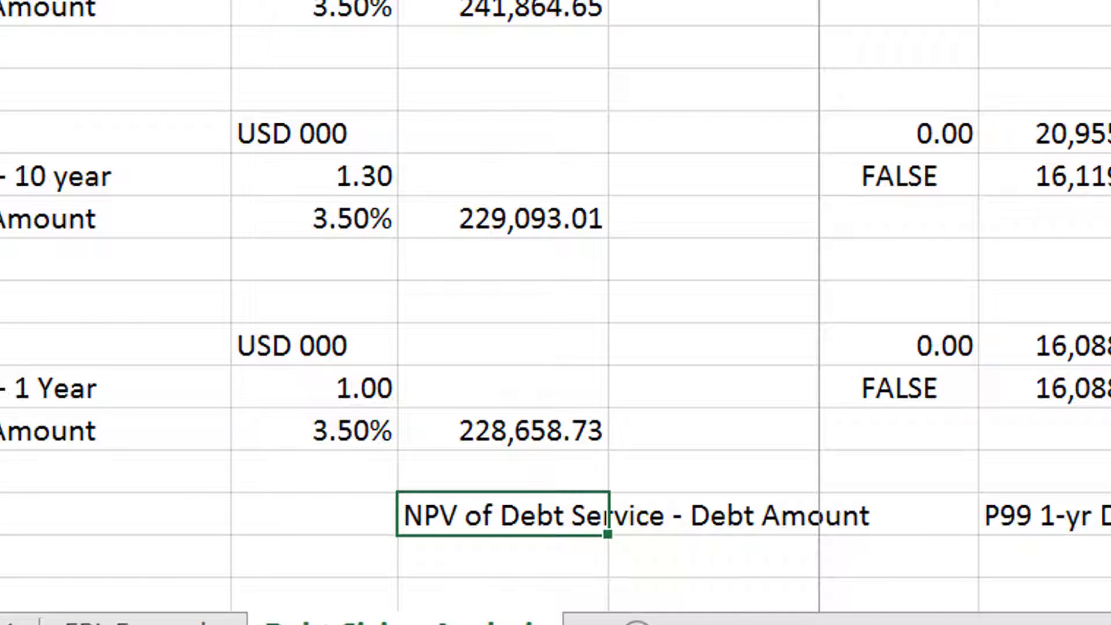
pyautogui.press('F2')
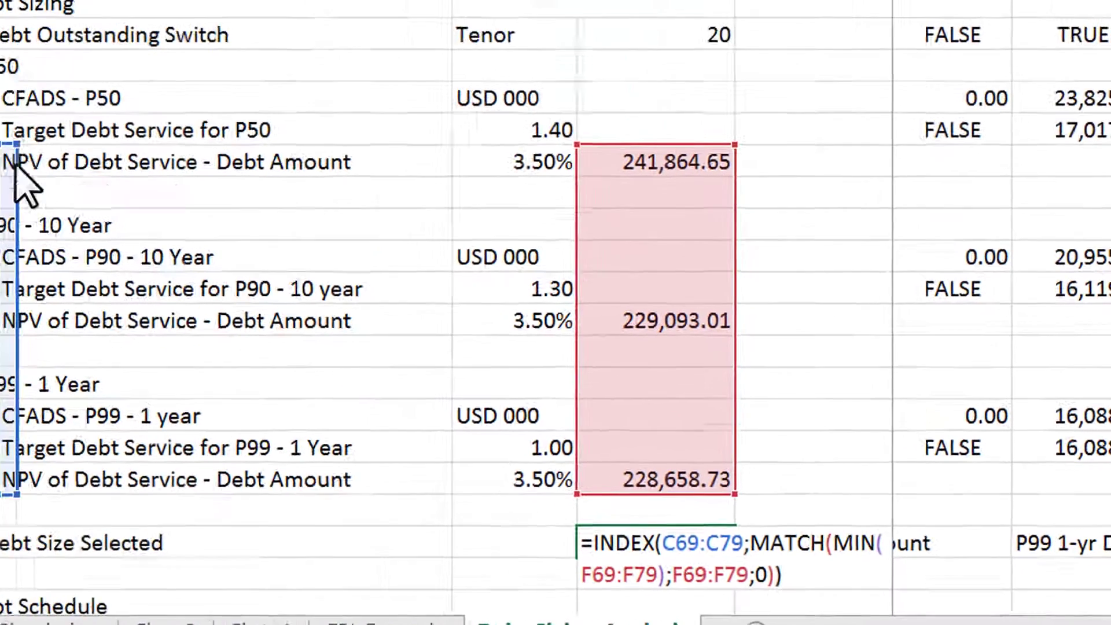
pyautogui.moveTo(28, 176); pyautogui.dragTo(61, 149)
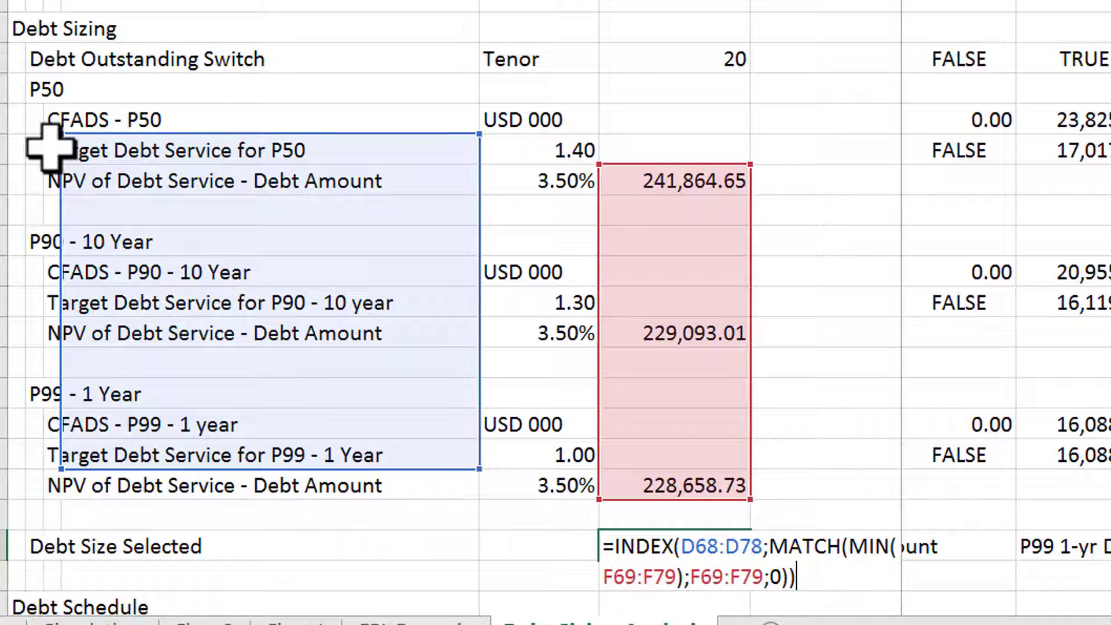
pyautogui.click(50, 149)
# Set the INDEX array in F81 to C68:C78, giving =INDEX(C68:C78;MATCH(MIN(F69:F79);F69:F79;0))
pyautogui.press('Down')
pyautogui.press('Down')
pyautogui.press('Down')
pyautogui.press('Down')
pyautogui.press('Down')
pyautogui.press('Down')
pyautogui.press('Down')
pyautogui.press('Down')
pyautogui.press('Down')
pyautogui.press('Down')
pyautogui.press('Down')
pyautogui.press('Down')
pyautogui.press('Down')
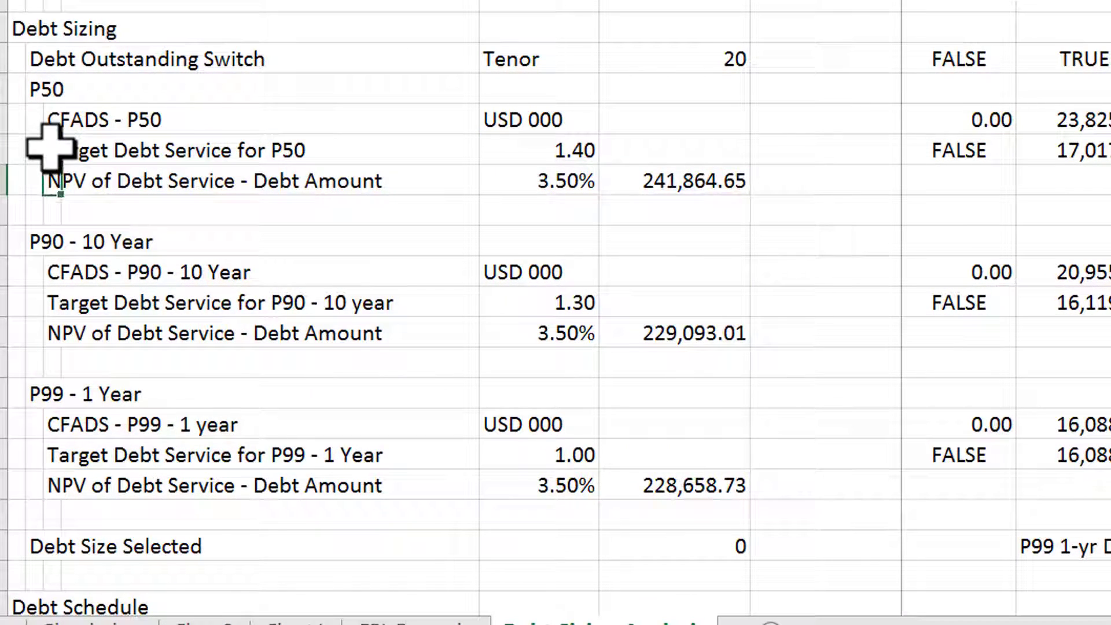
pyautogui.press('Right')
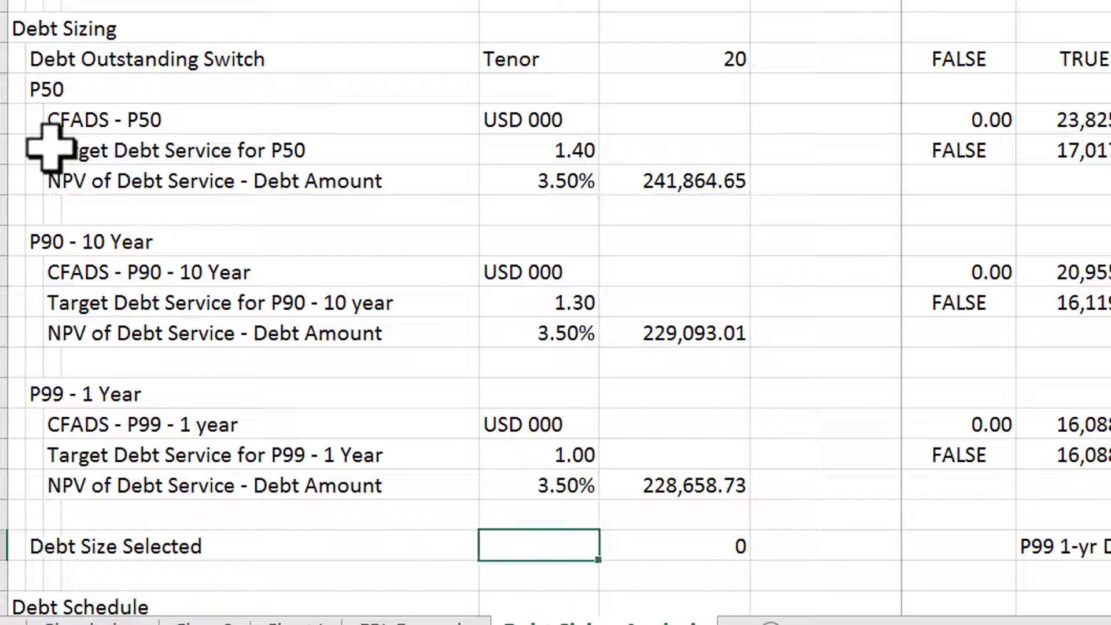
pyautogui.press('Right')
pyautogui.press('F2')
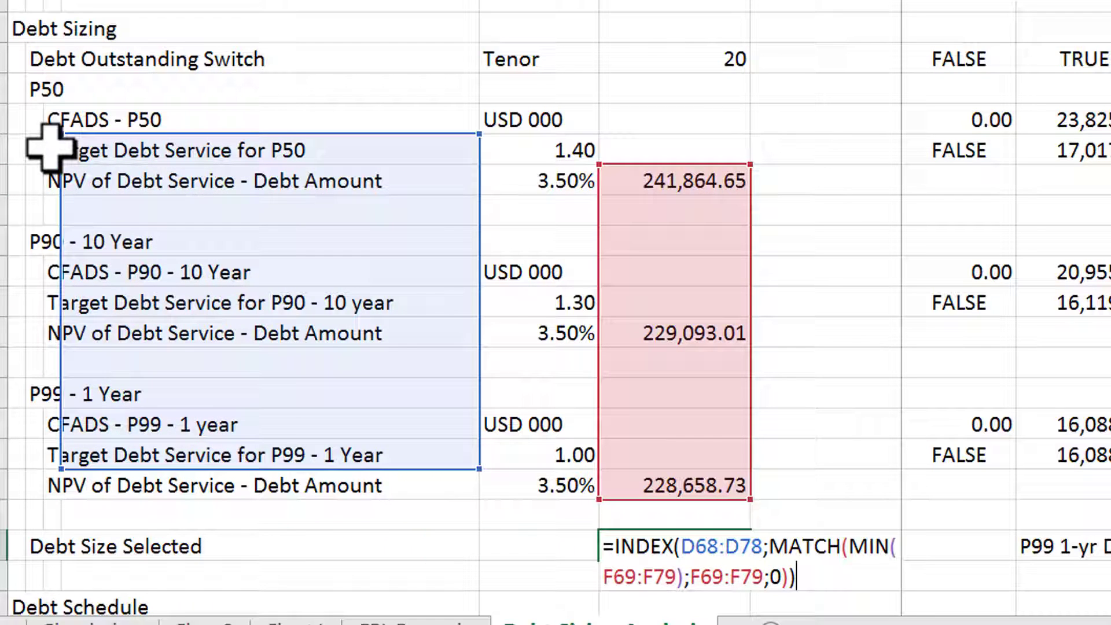
pyautogui.press('Left')
pyautogui.press('Left')
pyautogui.press('Left')
pyautogui.press('Left')
pyautogui.press('Left')
pyautogui.press('Left')
pyautogui.press('Left')
pyautogui.press('Left')
pyautogui.press('Left')
pyautogui.press('Left')
pyautogui.press('Left')
pyautogui.press('Left')
pyautogui.press('Left')
pyautogui.press('Left')
pyautogui.press('Left')
pyautogui.press('Left')
pyautogui.press('Left')
pyautogui.press('Left')
pyautogui.press('Left')
pyautogui.press('Left')
pyautogui.press('Left')
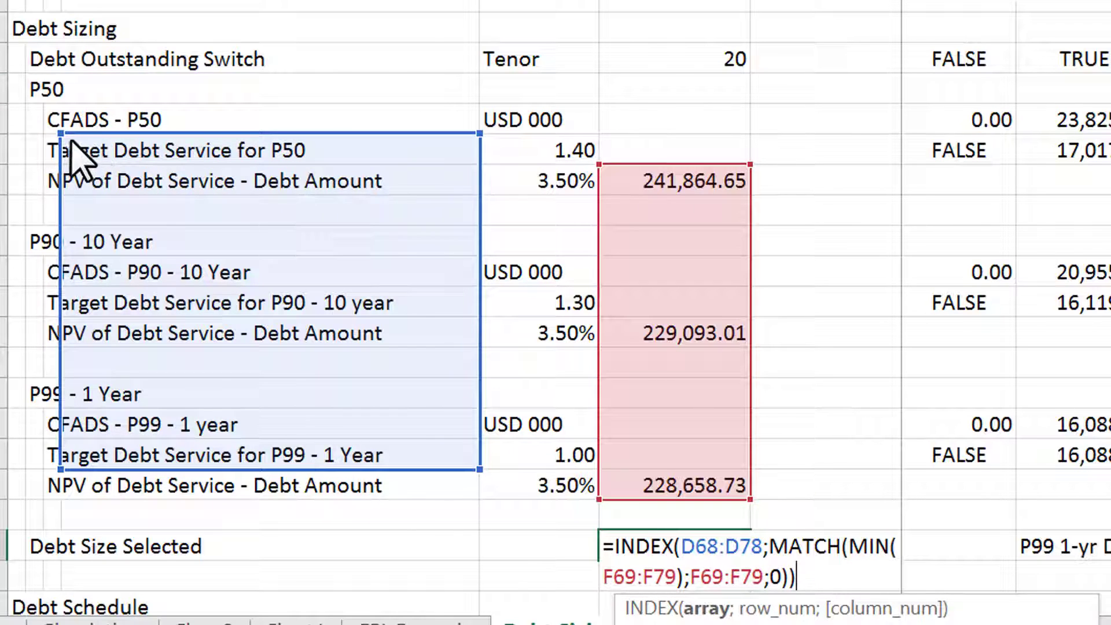
pyautogui.moveTo(70, 140); pyautogui.dragTo(47, 139)
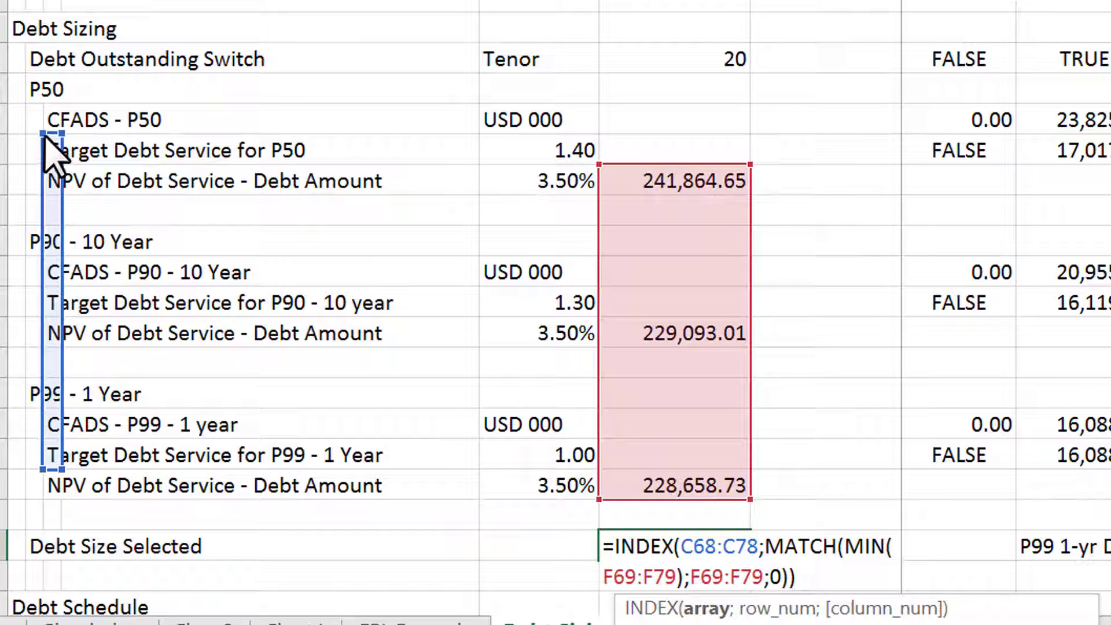
pyautogui.write('\\]')
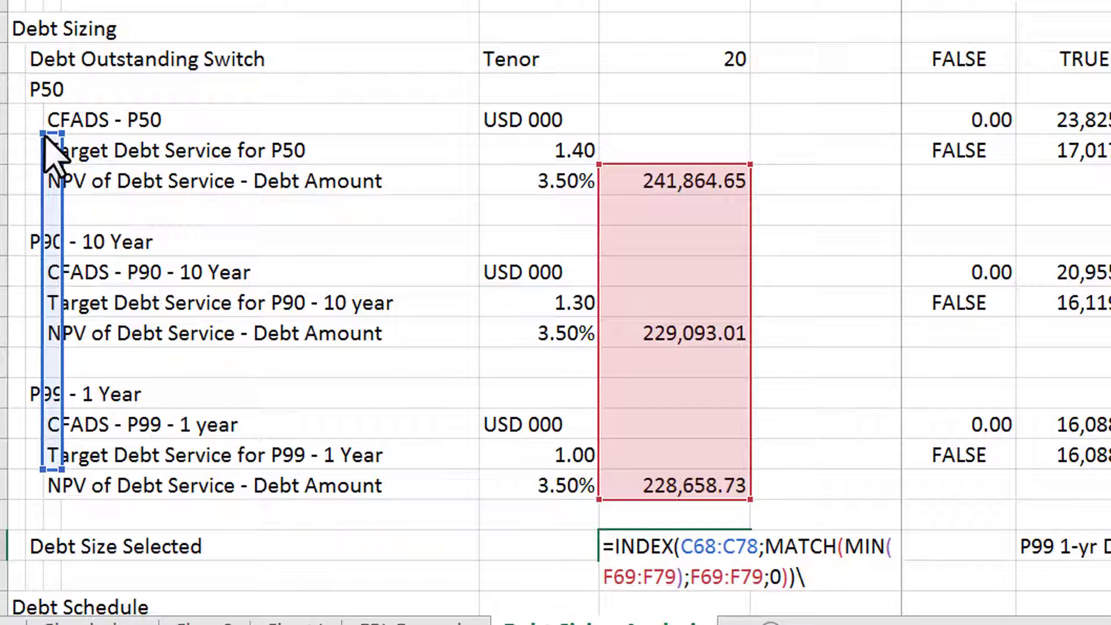
pyautogui.press('Return')
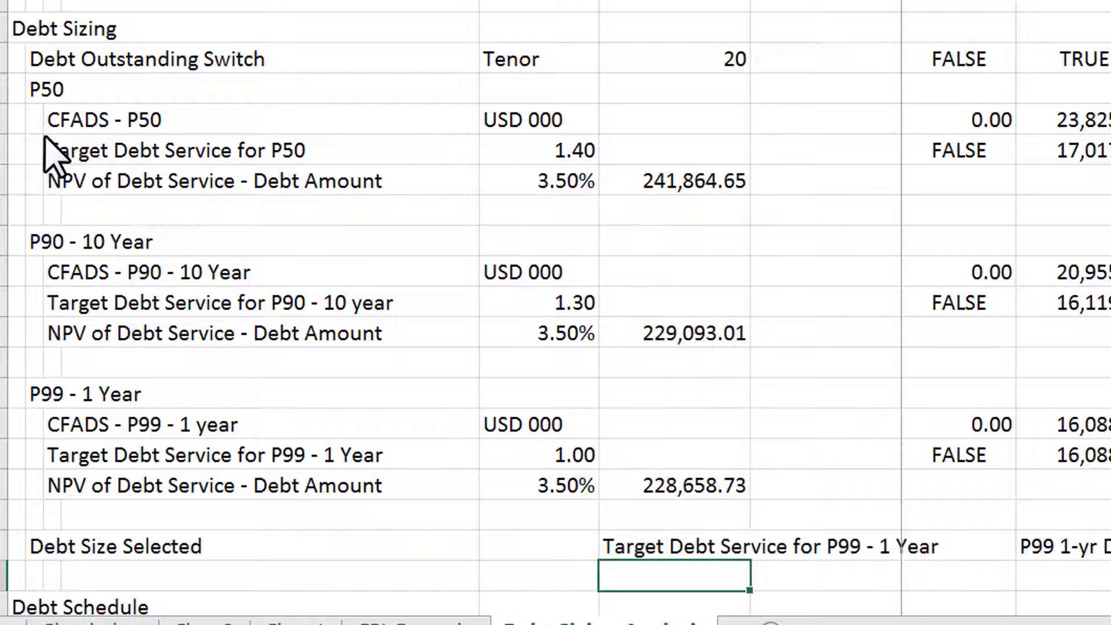
# Examine the Final Constraint formula in F25 and the linked debt size selection in I27
pyautogui.press('Up')
pyautogui.press('Up')
pyautogui.press('Up')
pyautogui.press('Up')
pyautogui.press('Up')
pyautogui.press('Up')
pyautogui.press('Up')
pyautogui.press('Up')
pyautogui.press('Up')
pyautogui.press('Up')
pyautogui.press('Up')
pyautogui.press('Up')
pyautogui.press('Up')
pyautogui.press('Up')
pyautogui.press('Up')
pyautogui.press('Up')
pyautogui.press('Up')
pyautogui.press('Up')
pyautogui.press('Up')
pyautogui.press('Up')
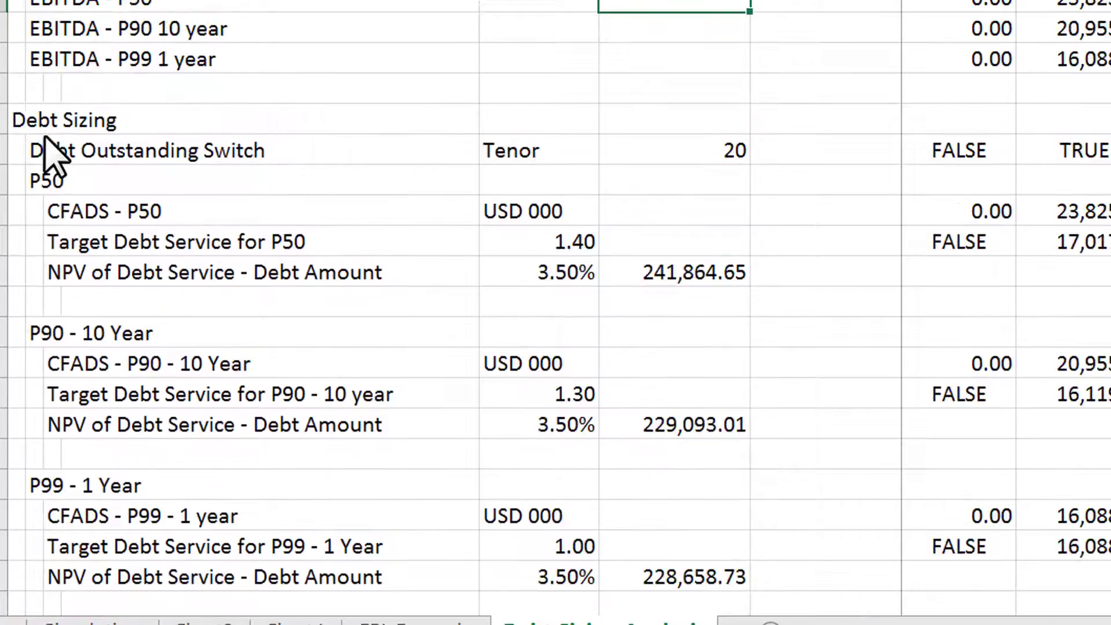
pyautogui.press('Up')
pyautogui.press('Up')
pyautogui.press('Up')
pyautogui.press('Up')
pyautogui.press('Up')
pyautogui.press('Up')
pyautogui.press('Up')
pyautogui.press('Up')
pyautogui.press('Up')
pyautogui.press('Up')
pyautogui.press('Up')
pyautogui.press('Up')
pyautogui.press('Up')
pyautogui.press('Up')
pyautogui.press('Up')
pyautogui.press('Up')
pyautogui.press('Up')
pyautogui.press('Up')
pyautogui.press('Up')
pyautogui.press('Up')
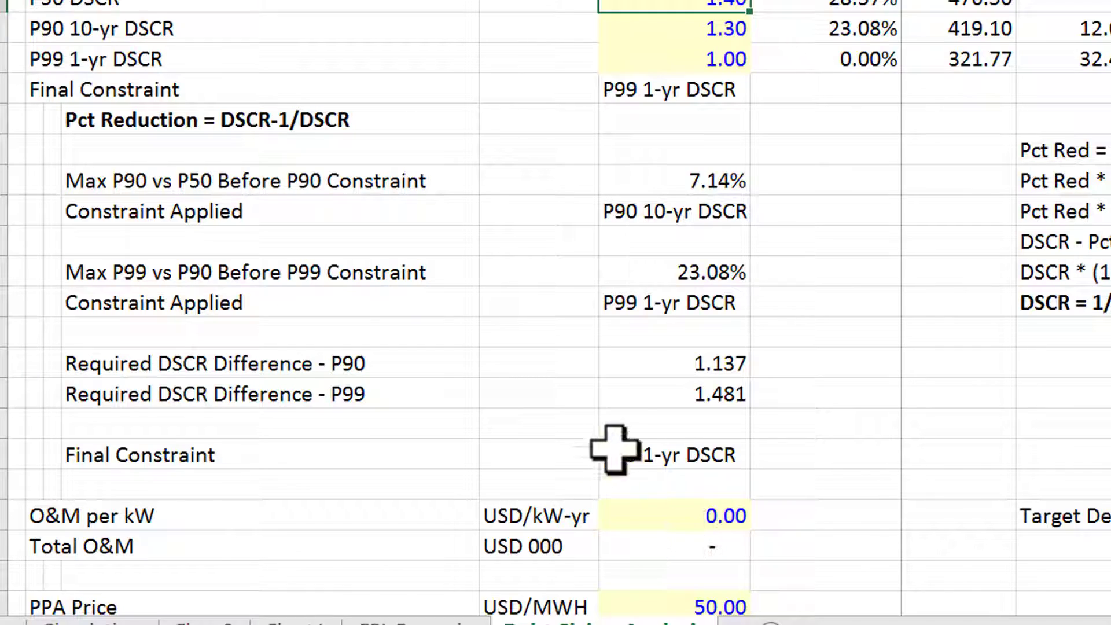
pyautogui.click(654, 448)
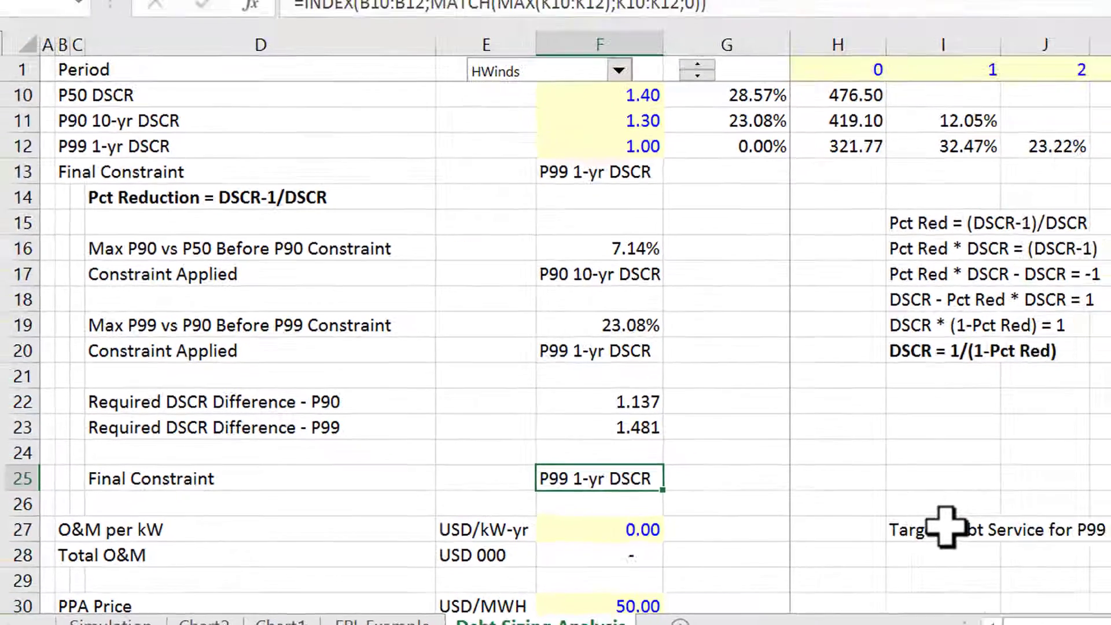
pyautogui.click(1083, 515)
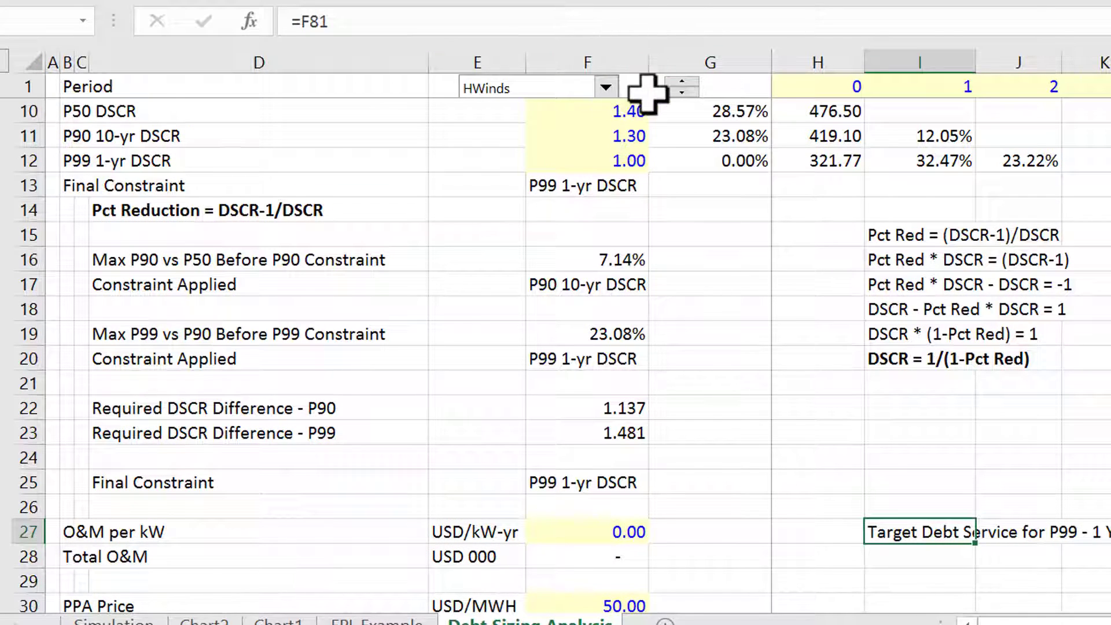
# Compare the final constraint and selected debt case for the Montfort, HWinds and LB II projects
pyautogui.click(674, 85)
pyautogui.click(676, 85)
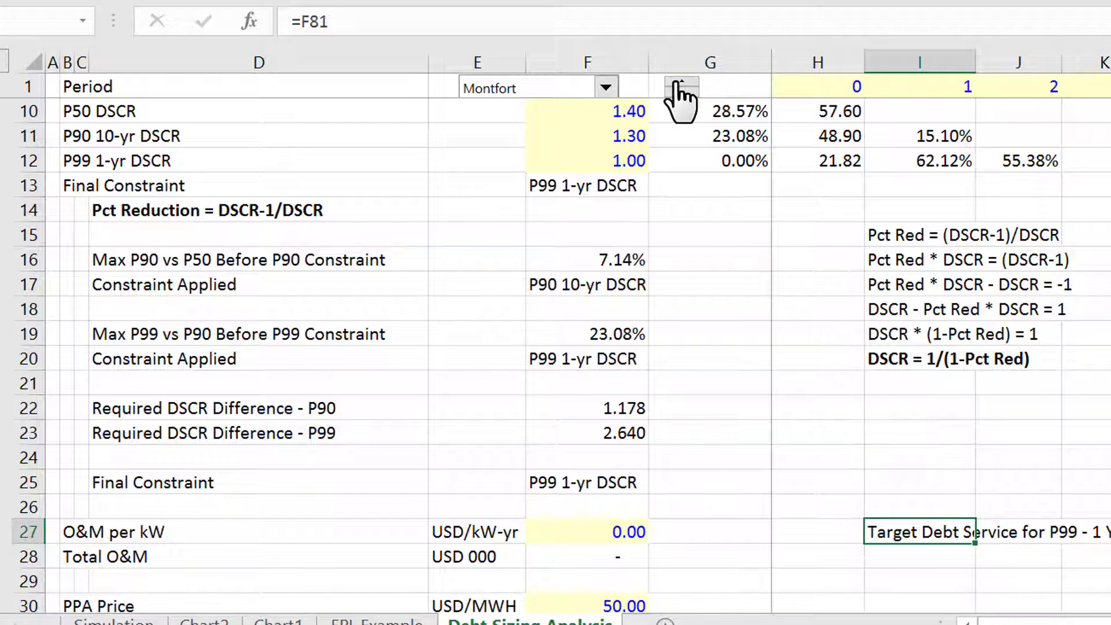
pyautogui.click(679, 88)
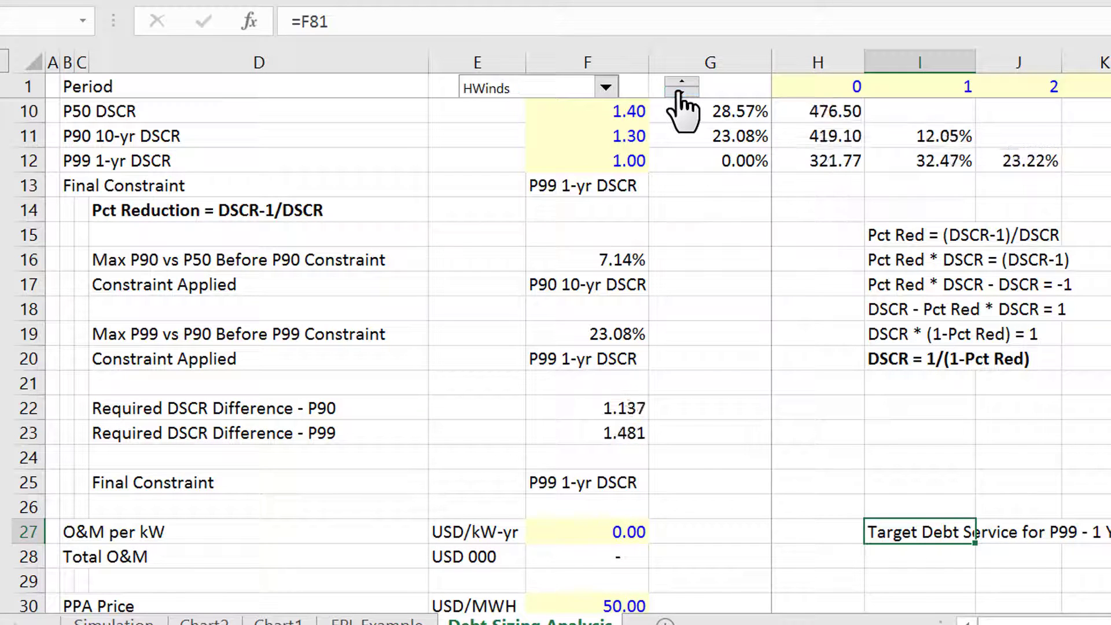
pyautogui.click(680, 89)
pyautogui.click(679, 90)
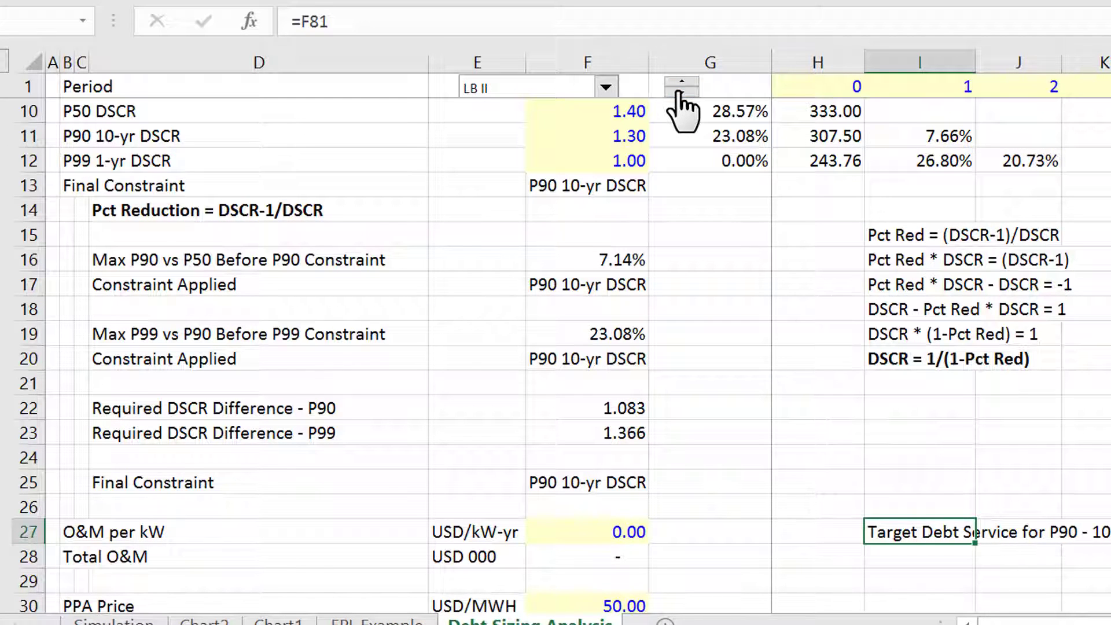
# Set the P50 DSCR in F10 to 1.5
pyautogui.press('Down')
pyautogui.press('Up')
pyautogui.press('Up')
pyautogui.press('Up')
pyautogui.press('Up')
pyautogui.press('Up')
pyautogui.press('Up')
pyautogui.press('Up')
pyautogui.press('Up')
pyautogui.press('Up')
pyautogui.press('Left')
pyautogui.click(605, 130)
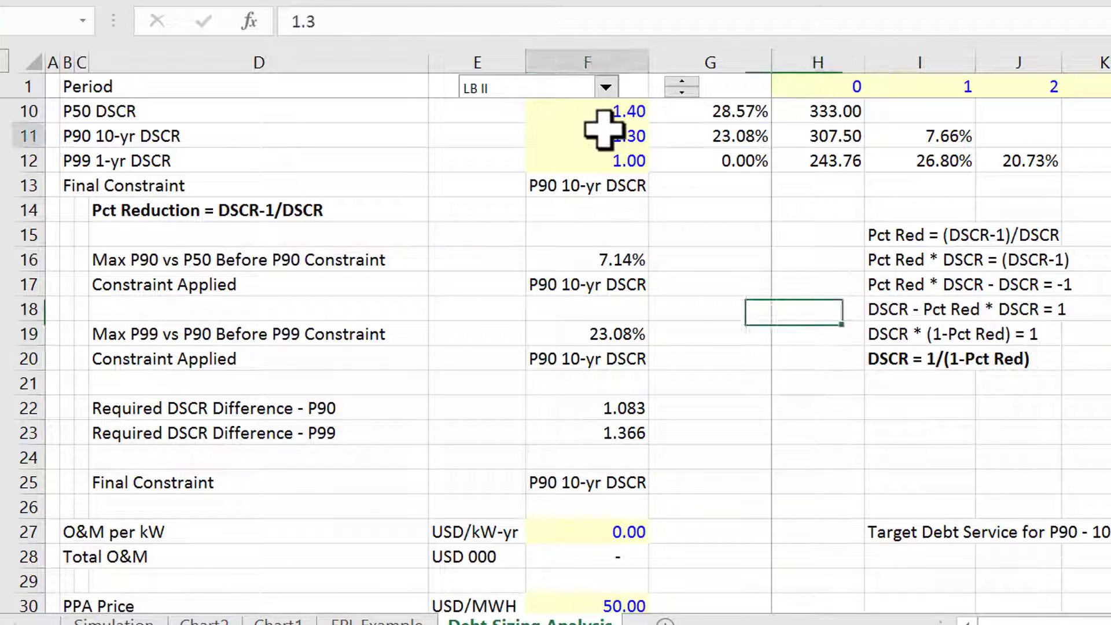
pyautogui.press('Up')
pyautogui.write('1.')
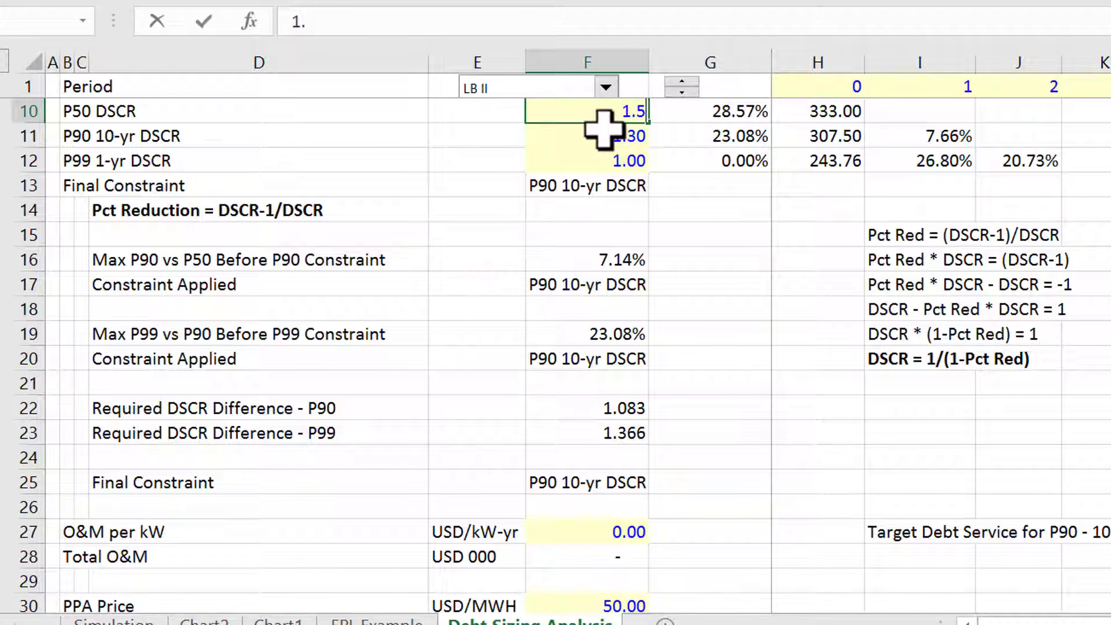
pyautogui.write('5')
pyautogui.press('Return')
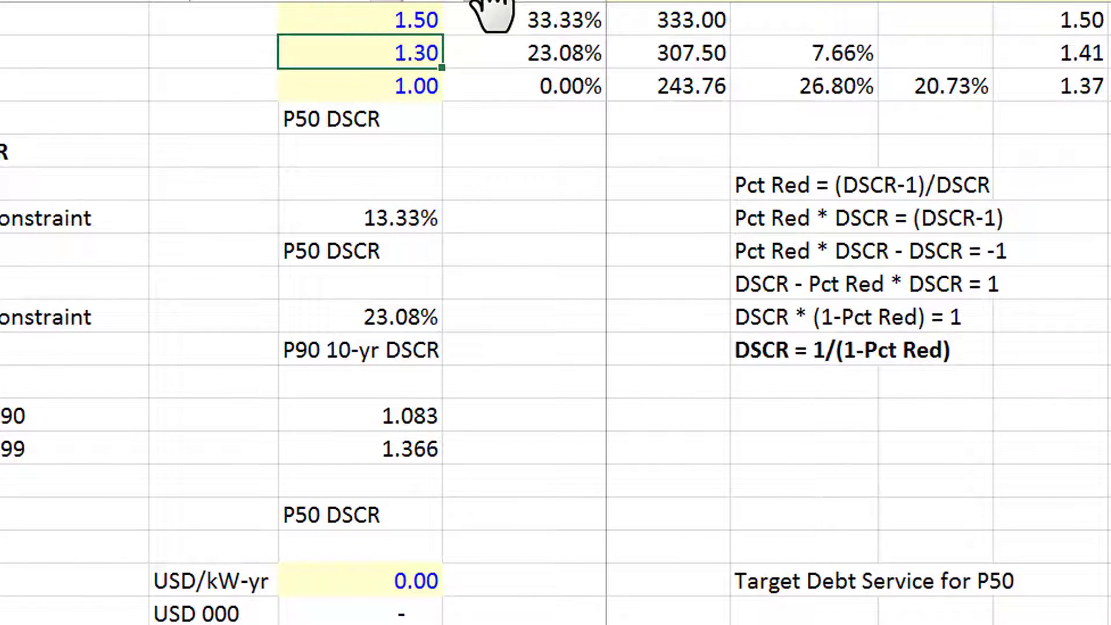
# Set the P90 10-yr DSCR to 1.45 and compare the constraints for the Montfort and LB II projects
pyautogui.click(491, 11)
pyautogui.click(492, 11)
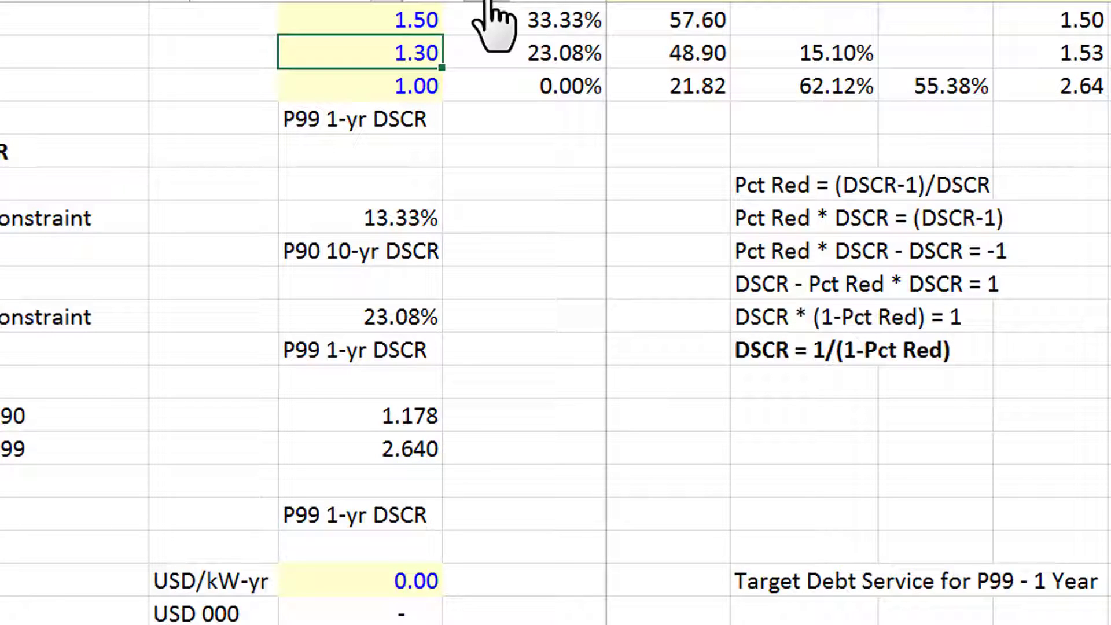
pyautogui.write('1.45')
pyautogui.press('Return')
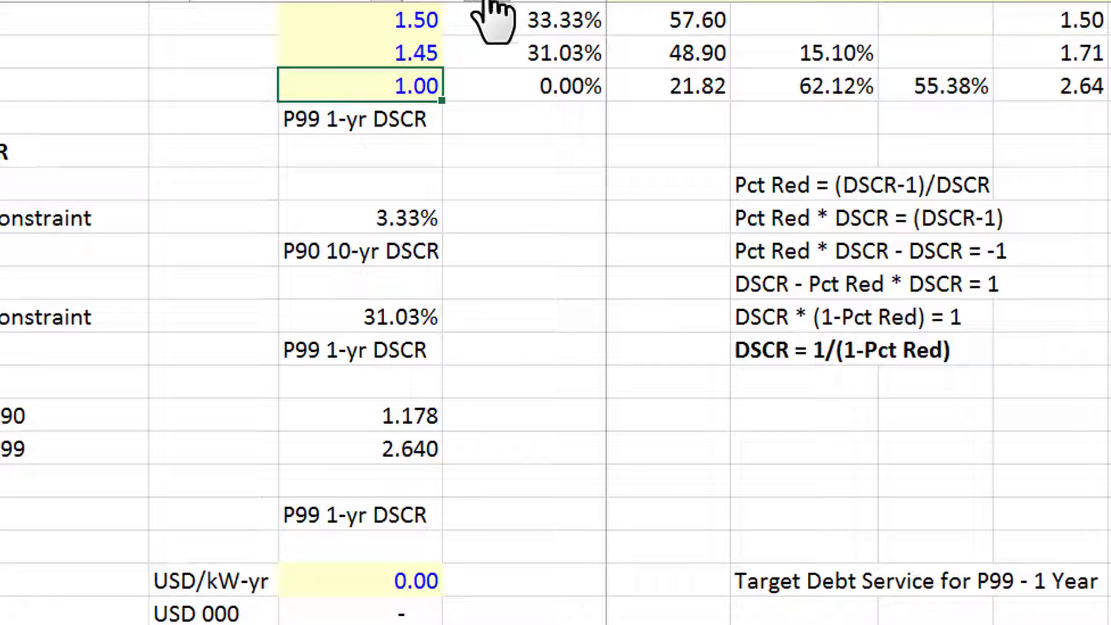
pyautogui.click(493, 11)
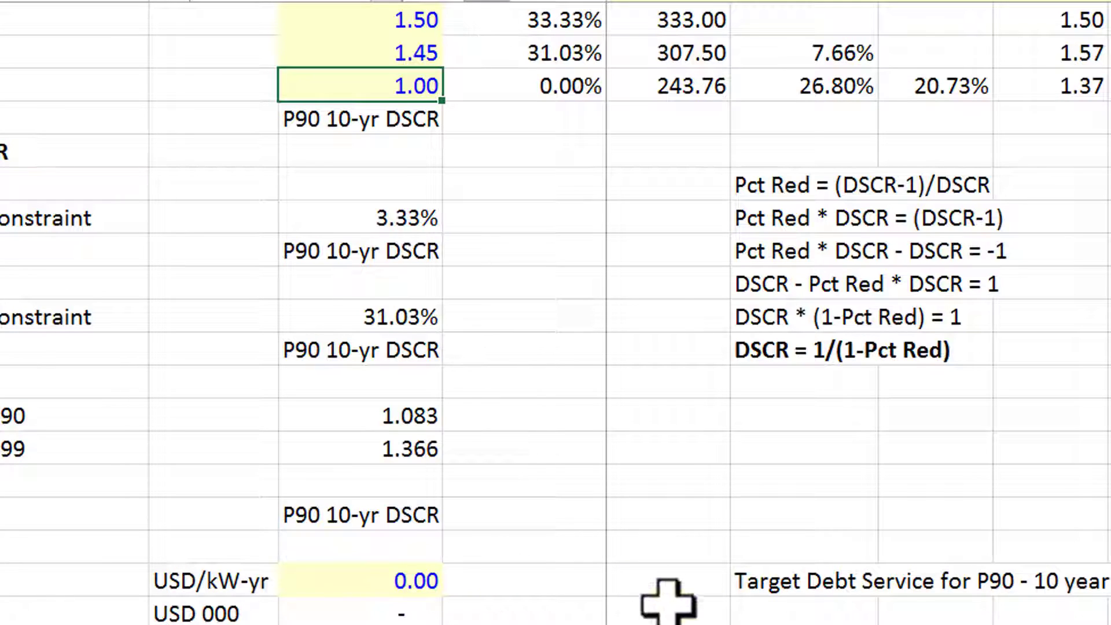
# Move the linked debt size selection from I27 to H25, on the same row as the Final Constraint
pyautogui.click(777, 579)
pyautogui.hotkey('ctrl', 'x')
pyautogui.press('Up')
pyautogui.press('Up')
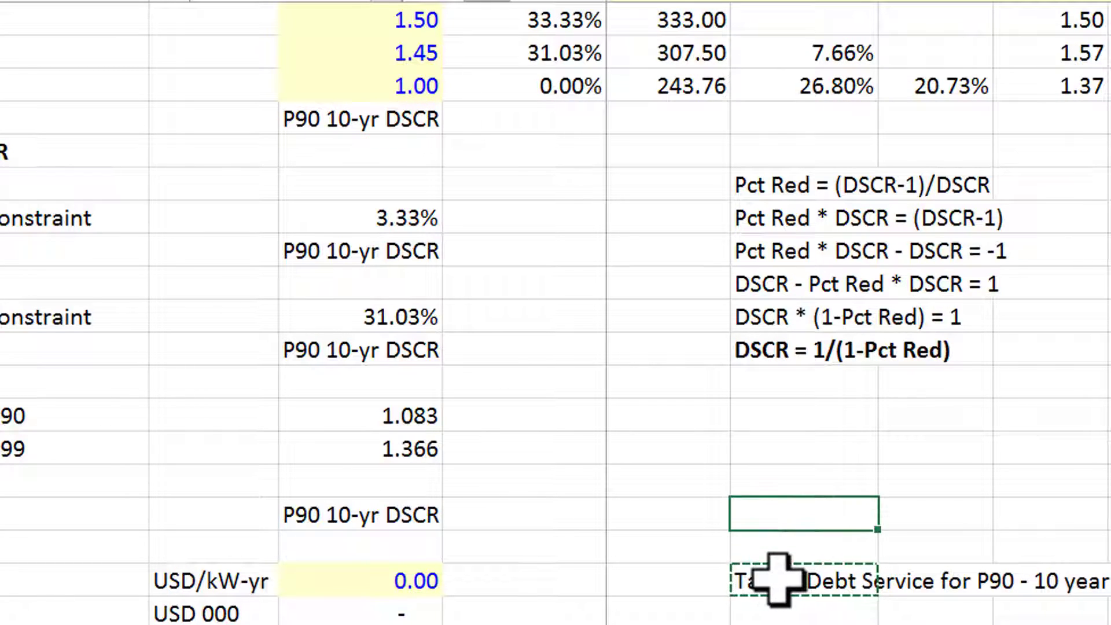
pyautogui.hotkey('ctrl', 'v')
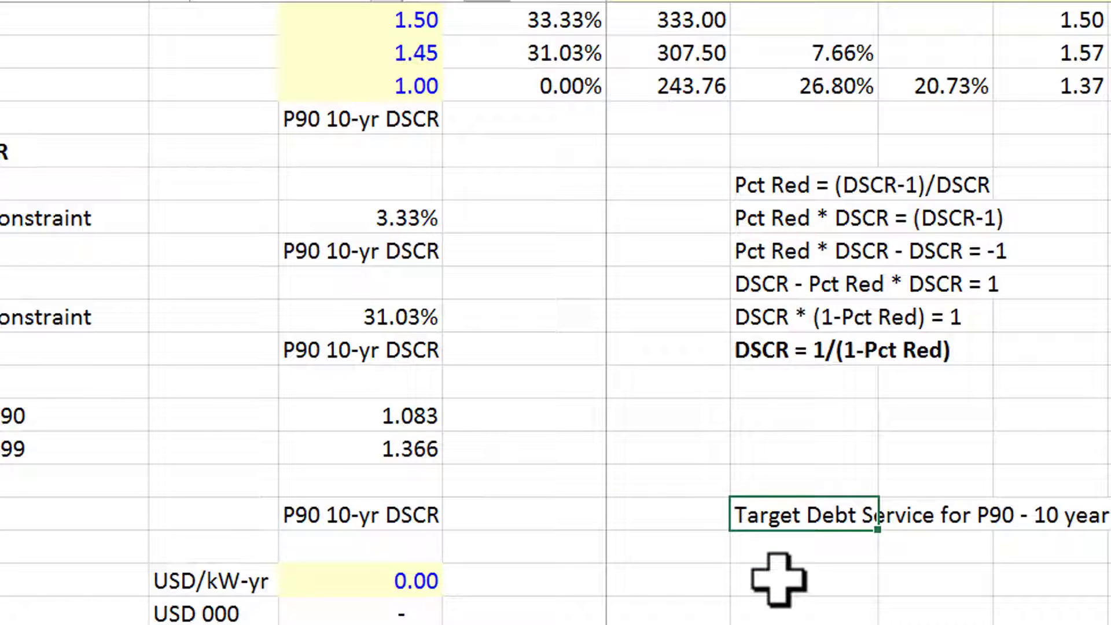
pyautogui.hotkey('ctrl', 'x')
pyautogui.press('Left')
pyautogui.hotkey('ctrl', 'v')
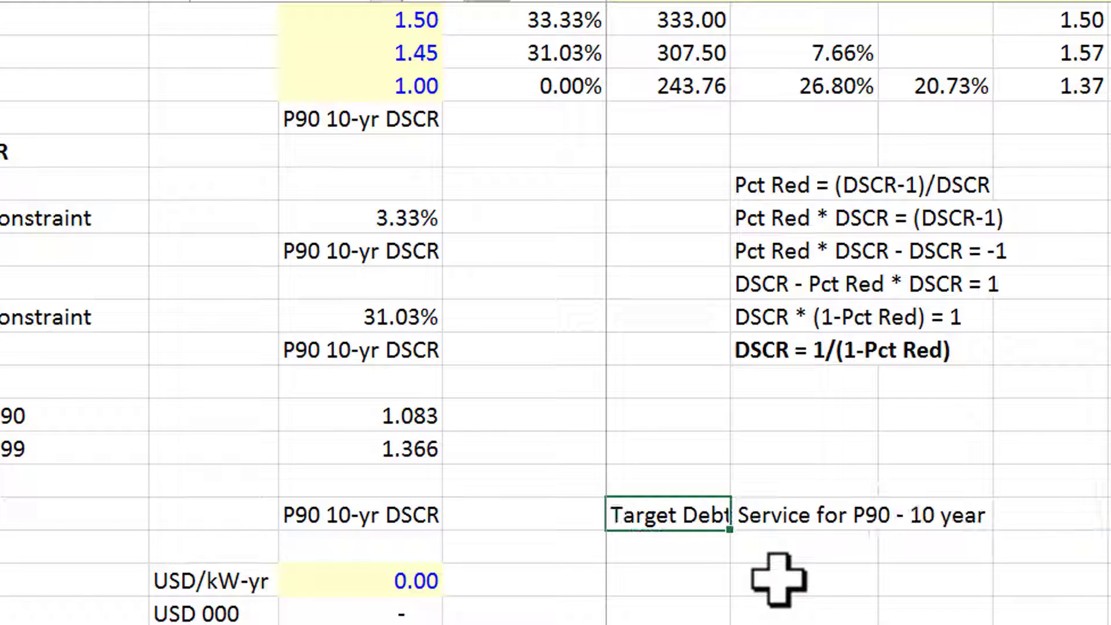
# Set the O&M per kW in F27 to 30 USD/kW-yr
pyautogui.click(193, 412)
pyautogui.press('Down')
pyautogui.press('Down')
pyautogui.press('Down')
pyautogui.press('Down')
pyautogui.press('Down')
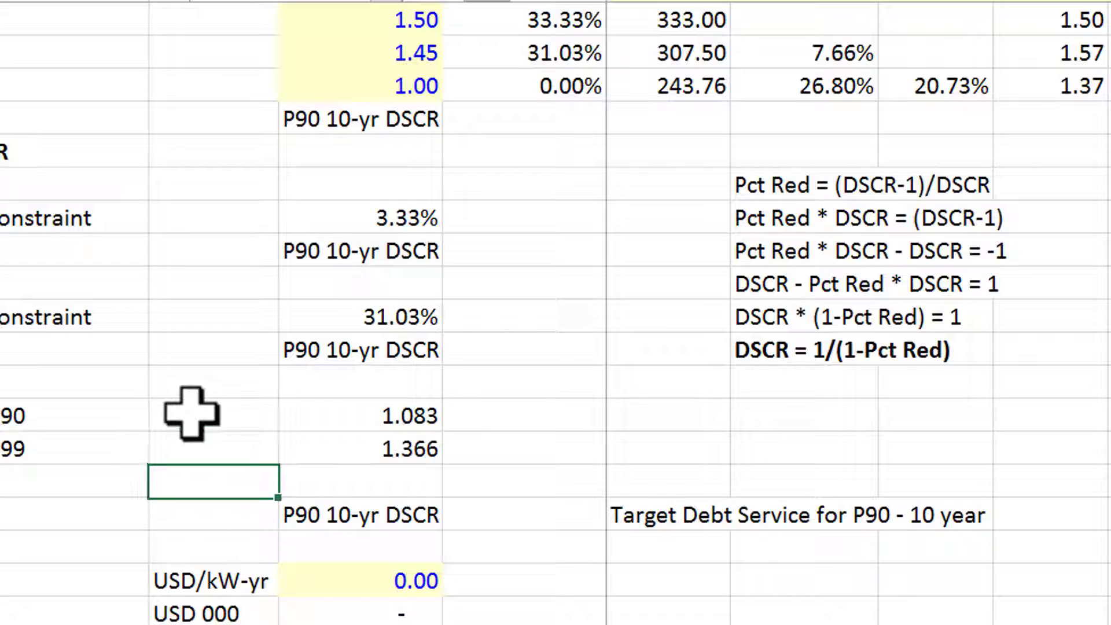
pyautogui.press('Right')
pyautogui.press('F2')
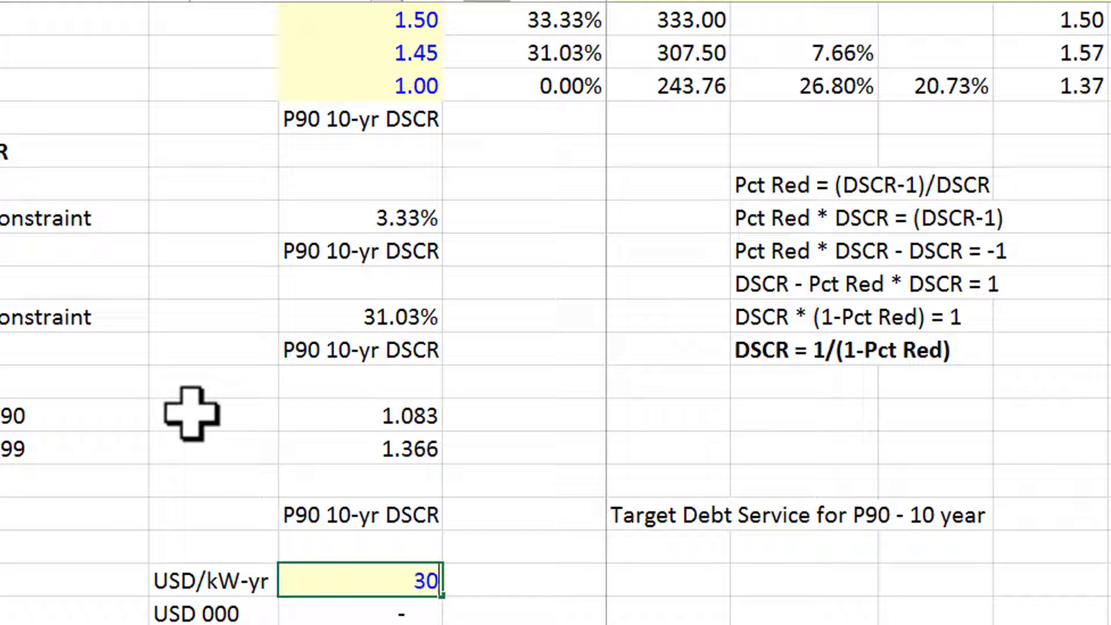
pyautogui.press('Return')
pyautogui.press('Up')
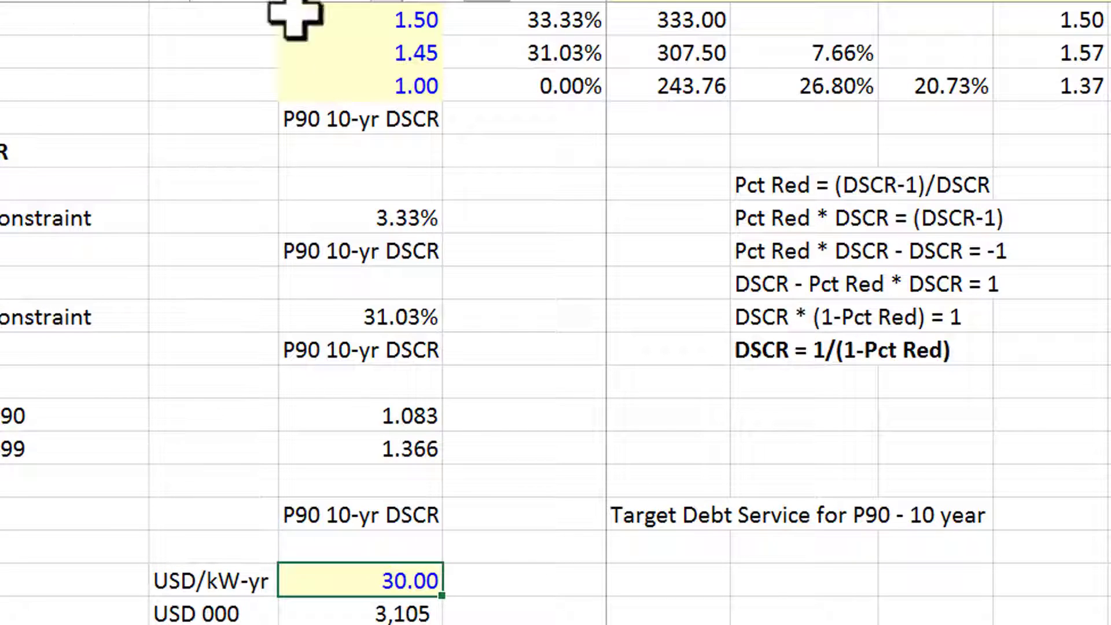
# Switch the project to CGordo and set the P90 10-yr DSCR in F11 to 1.3
pyautogui.click(384, 2)
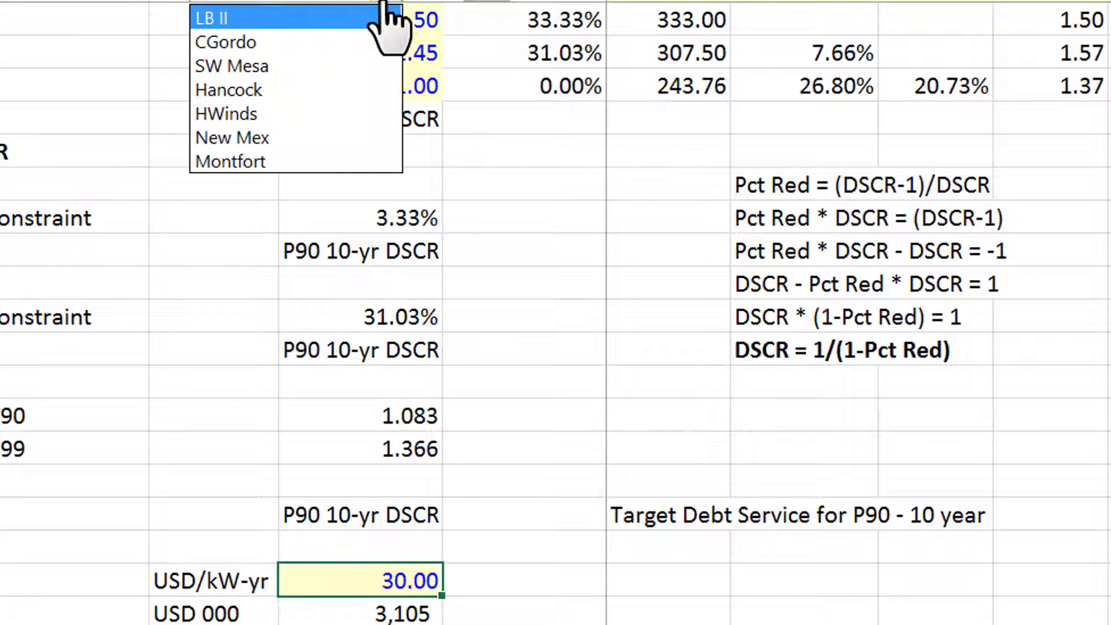
pyautogui.press('Down')
pyautogui.press('Return')
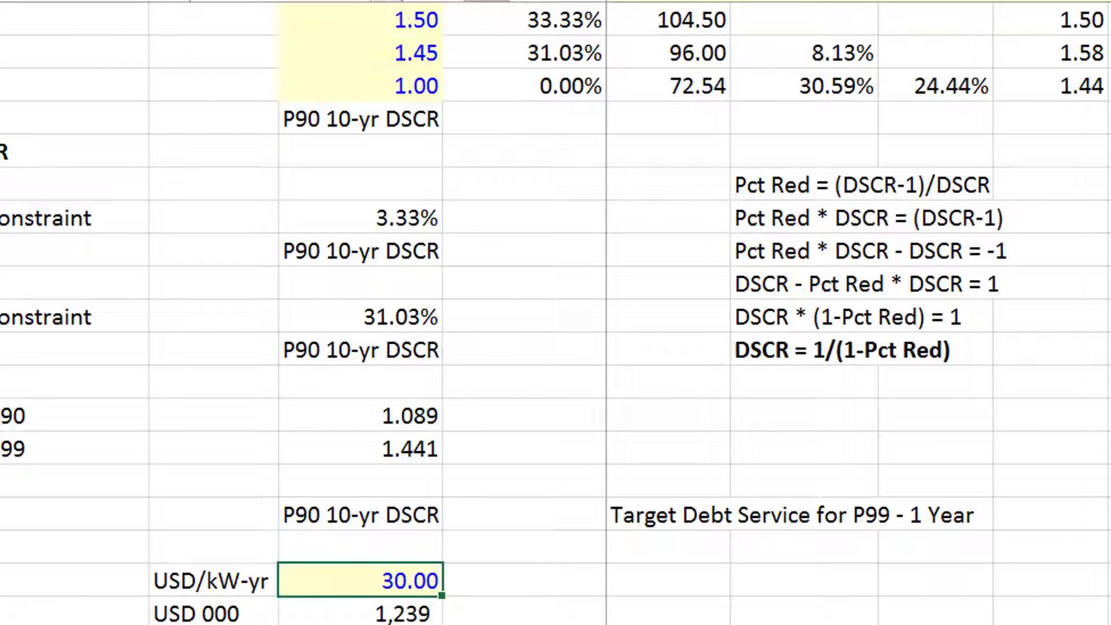
pyautogui.press('Up')
pyautogui.click(408, 43)
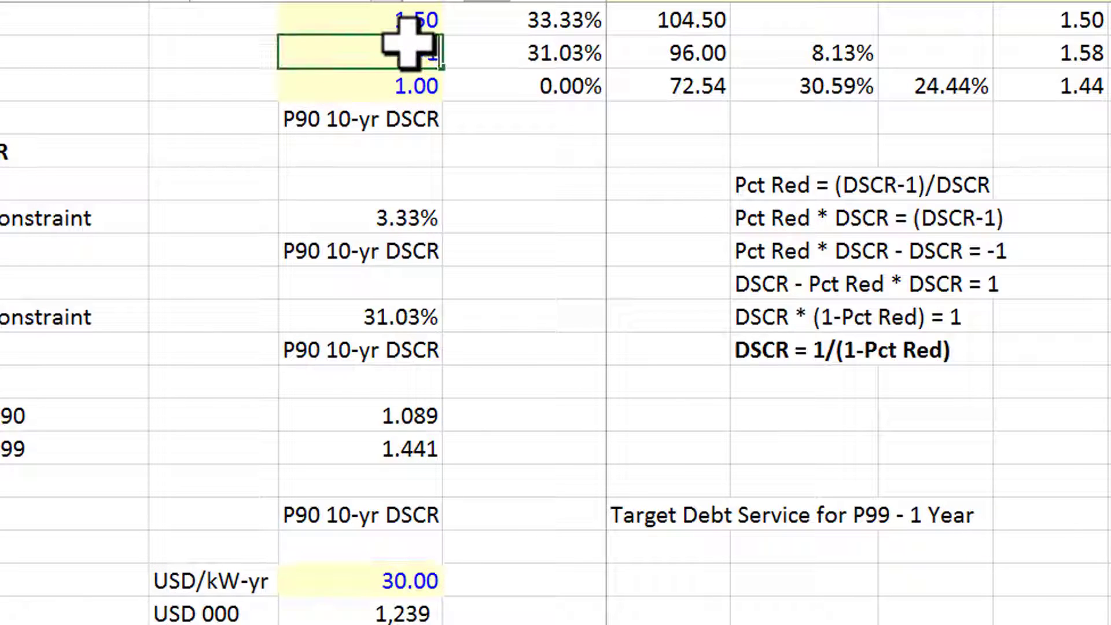
pyautogui.write('1.3')
pyautogui.press('Return')
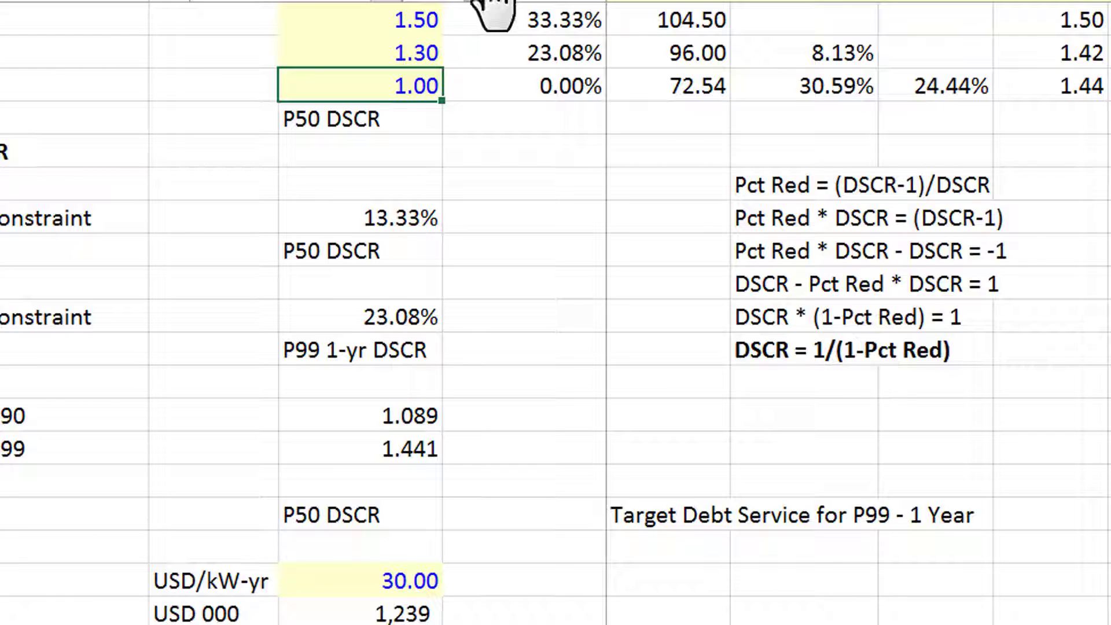
# Compare the DSCR constraint with the selected debt case for the LB II and Hancock projects
pyautogui.click(396, 9)
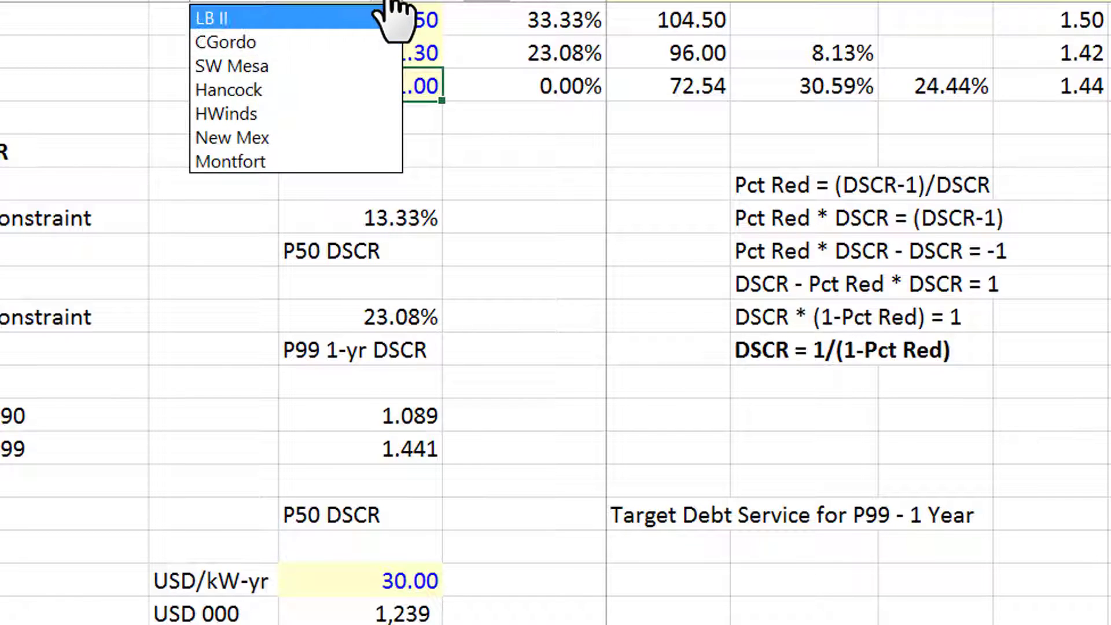
pyautogui.click(395, 11)
pyautogui.click(396, 12)
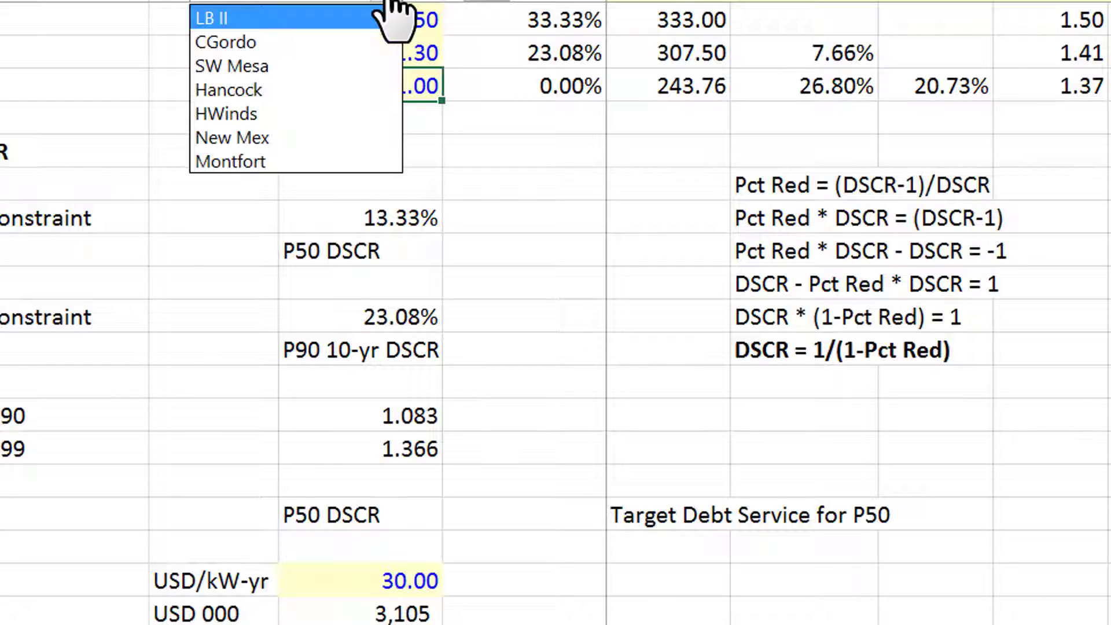
pyautogui.press('Down')
pyautogui.press('Down')
pyautogui.press('Down')
pyautogui.press('Return')
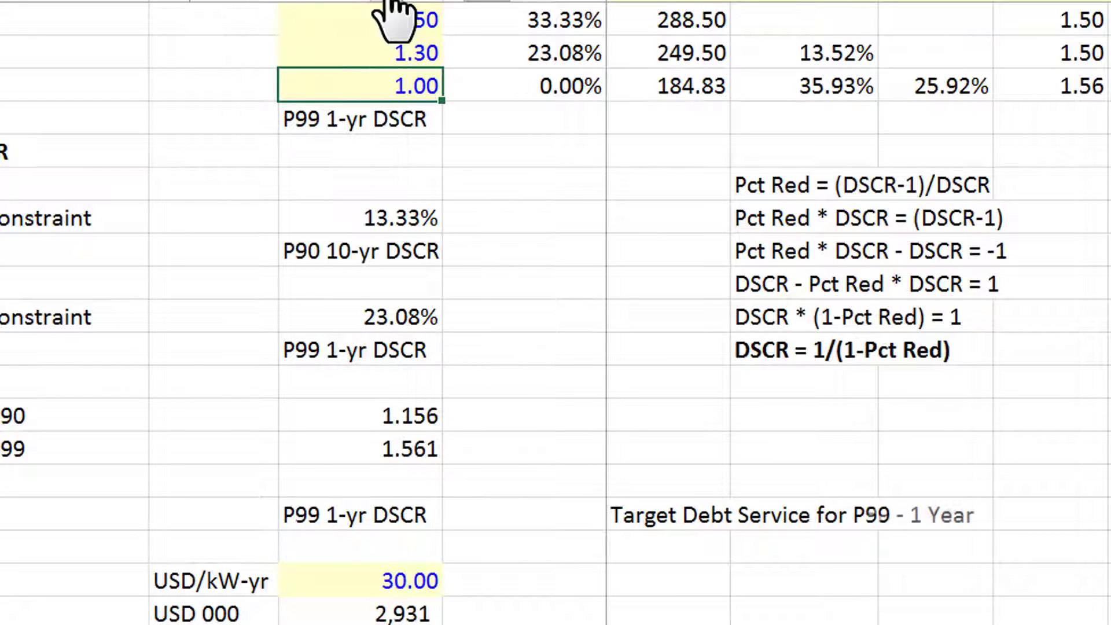
# Check the DSCR constraint against the selected debt case for the New Mex and Montfort projects
pyautogui.click(395, 11)
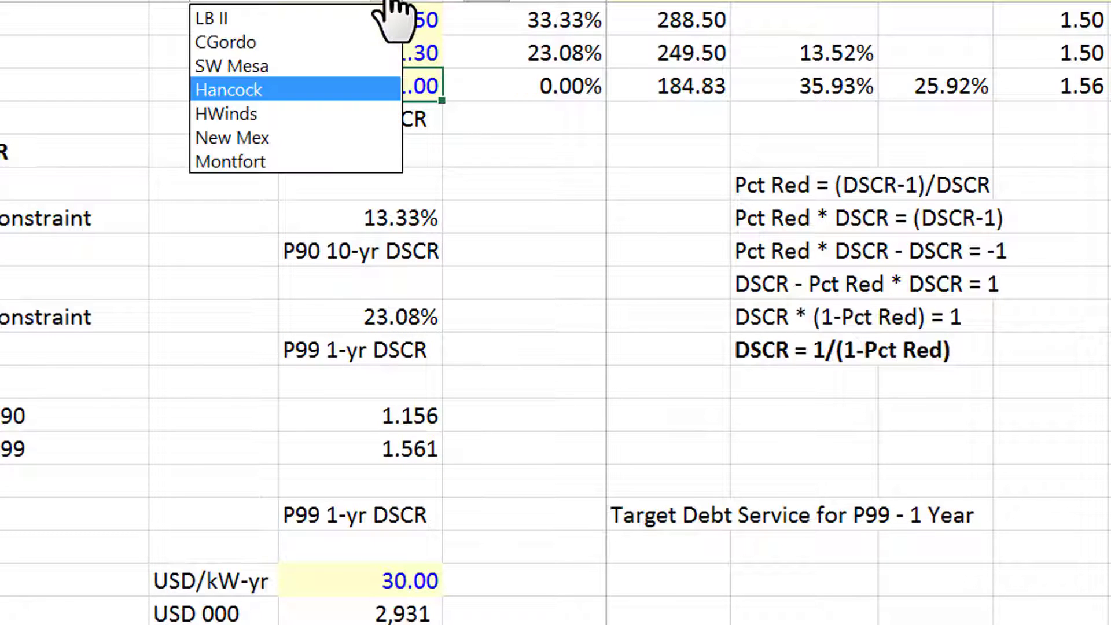
pyautogui.press('Down')
pyautogui.press('Down')
pyautogui.press('Return')
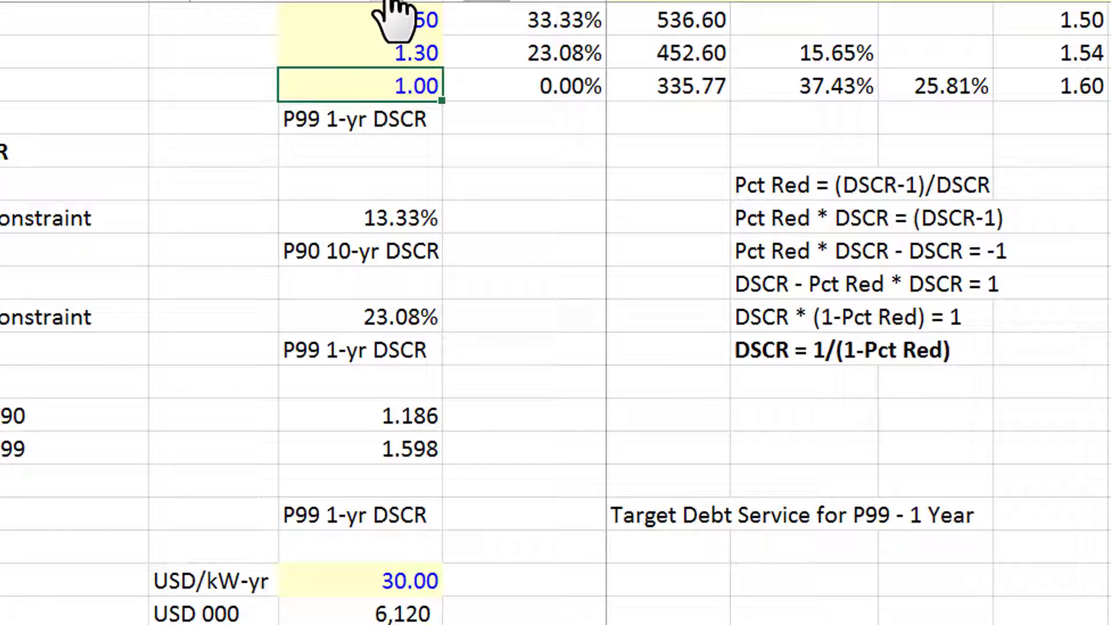
pyautogui.click(396, 11)
pyautogui.press('Down')
pyautogui.press('Return')
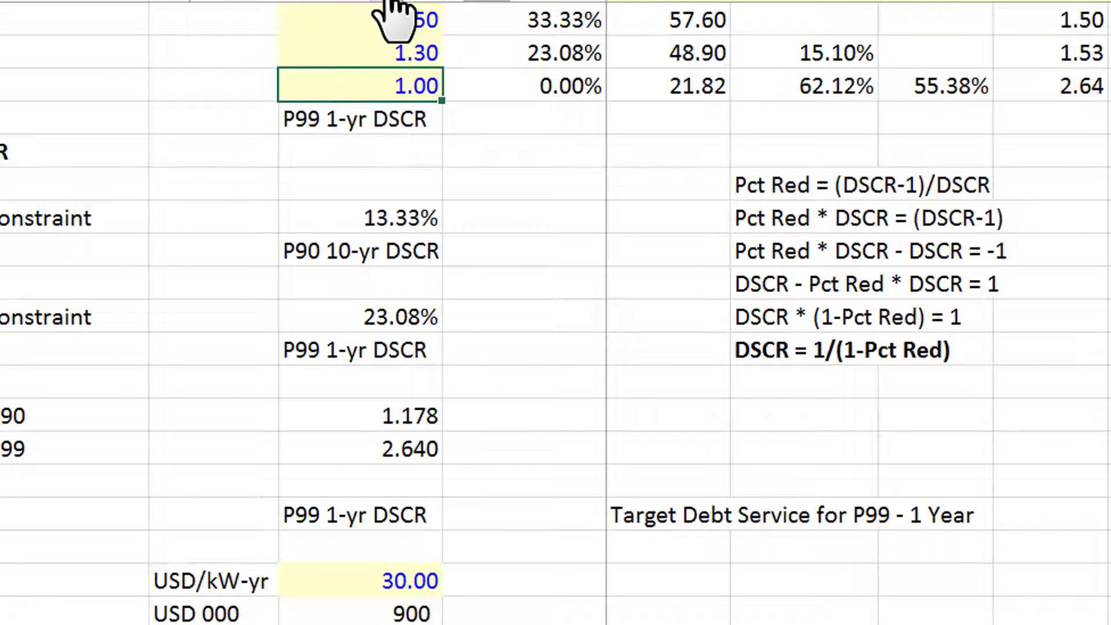
# Check the constraint against the selected debt case for the SW Mesa project and return to CGordo
pyautogui.click(396, 12)
pyautogui.press('Up')
pyautogui.press('Up')
pyautogui.press('Up')
pyautogui.press('Up')
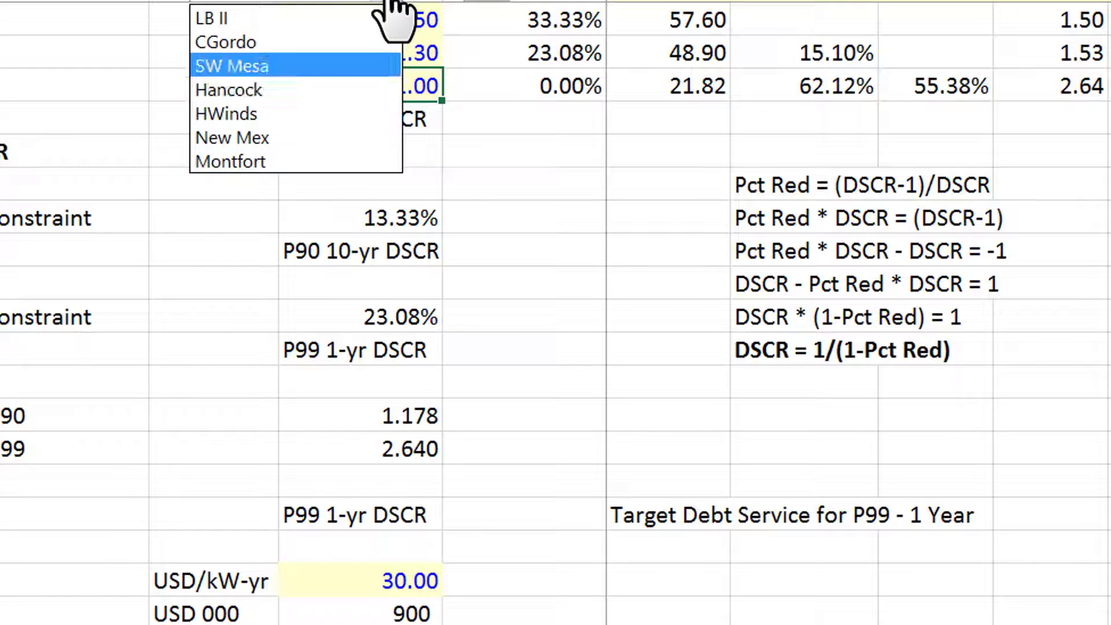
pyautogui.press('Return')
pyautogui.click(395, 12)
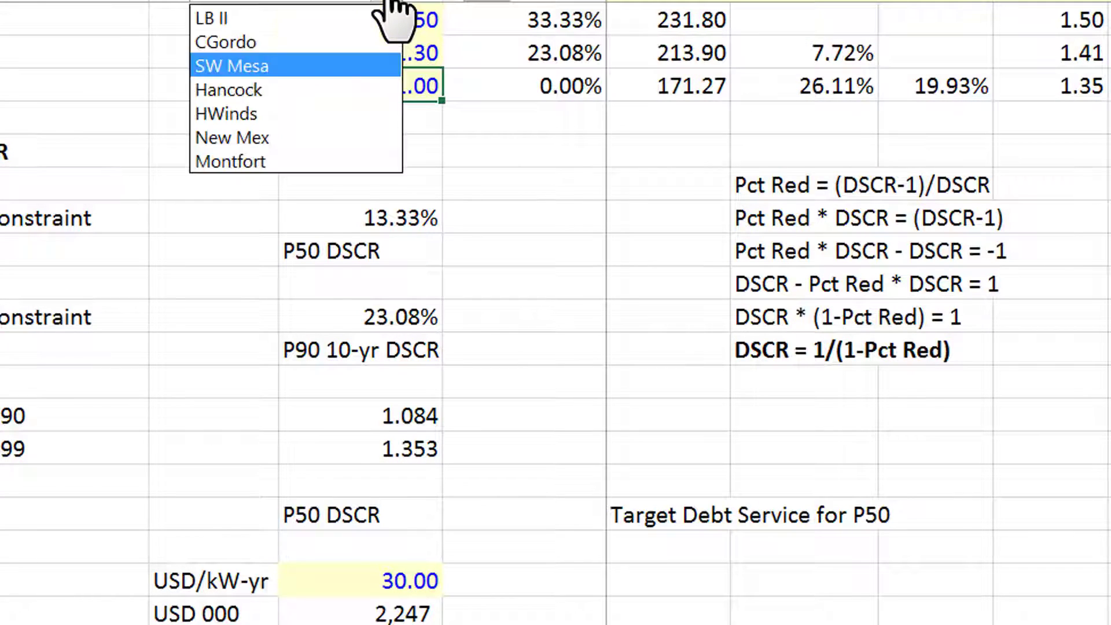
pyautogui.press('Up')
pyautogui.press('Return')
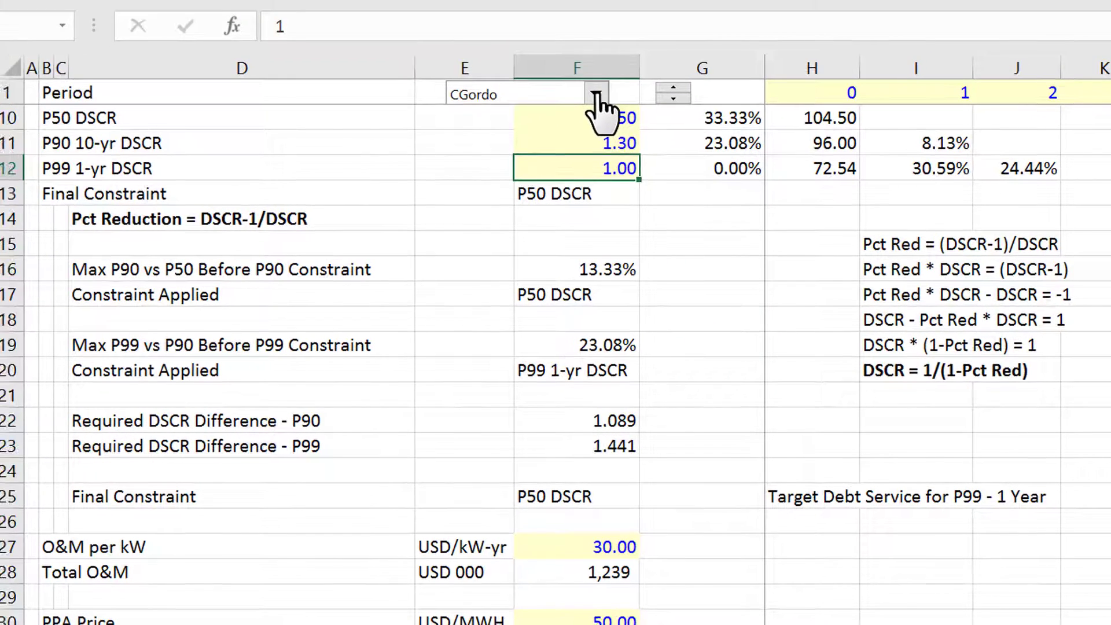
pyautogui.click(596, 94)
pyautogui.press('Up')
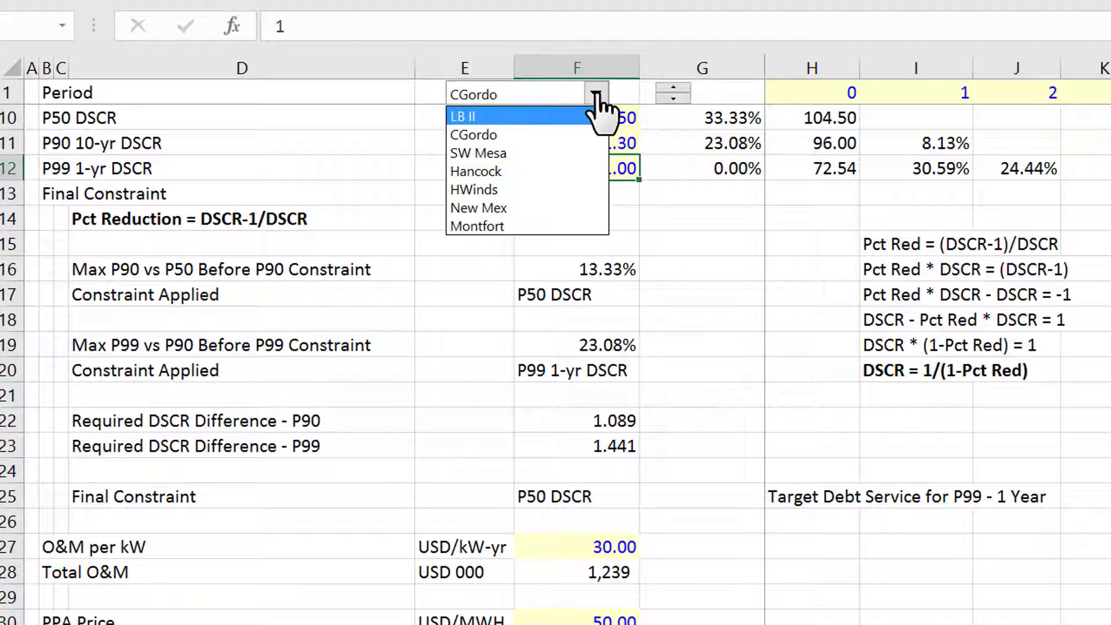
pyautogui.press('Down')
pyautogui.press('Return')
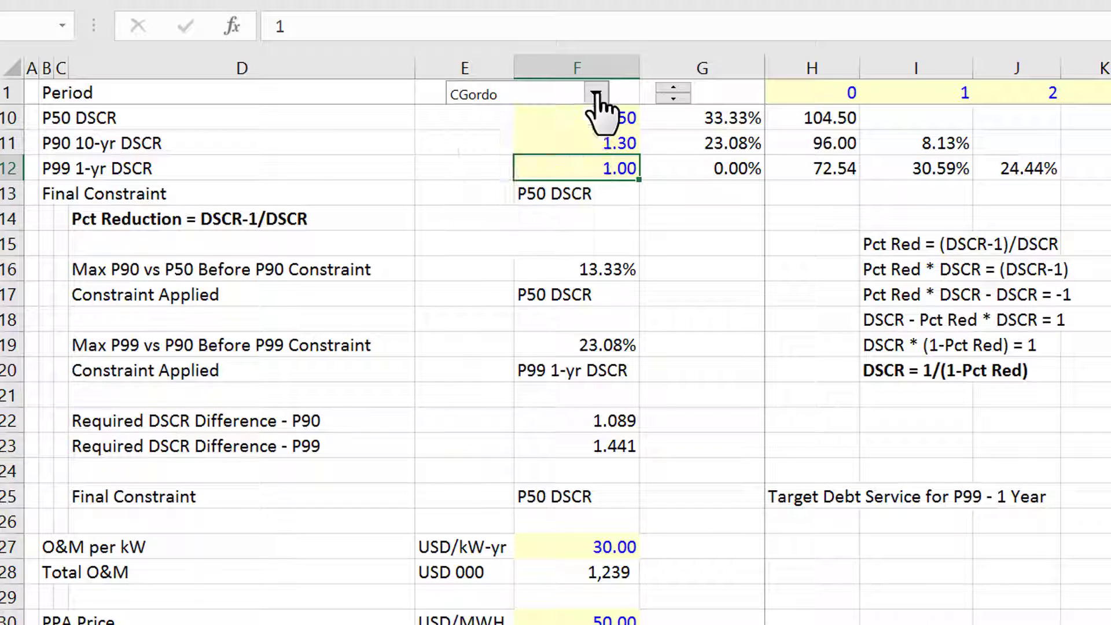
# Examine the Debt Sizing section for CGordo, comparing the P50, P90 and P99 debt amounts with the selected debt size
pyautogui.click(652, 500)
pyautogui.press('Down')
pyautogui.press('Down')
pyautogui.press('Down')
pyautogui.press('Down')
pyautogui.press('Down')
pyautogui.press('Down')
pyautogui.press('Down')
pyautogui.press('Down')
pyautogui.press('Down')
pyautogui.press('Down')
pyautogui.press('Down')
pyautogui.press('Down')
pyautogui.press('Down')
pyautogui.press('Down')
pyautogui.press('Down')
pyautogui.press('Down')
pyautogui.press('Down')
pyautogui.press('Down')
pyautogui.press('Down')
pyautogui.press('Down')
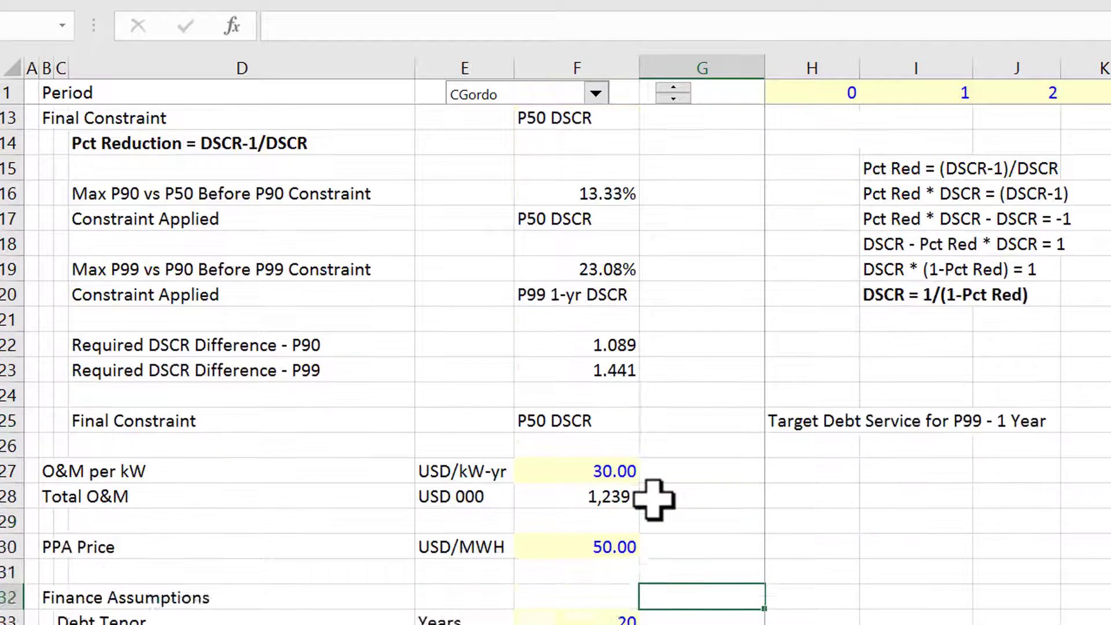
pyautogui.press('Down')
pyautogui.press('Down')
pyautogui.press('Down')
pyautogui.press('Down')
pyautogui.press('Down')
pyautogui.press('Down')
pyautogui.press('Down')
pyautogui.press('Down')
pyautogui.press('Down')
pyautogui.press('Down')
pyautogui.press('Down')
pyautogui.press('Down')
pyautogui.press('Down')
pyautogui.press('Down')
pyautogui.press('Down')
pyautogui.press('Down')
pyautogui.press('Down')
pyautogui.press('Down')
pyautogui.press('Down')
pyautogui.press('Down')
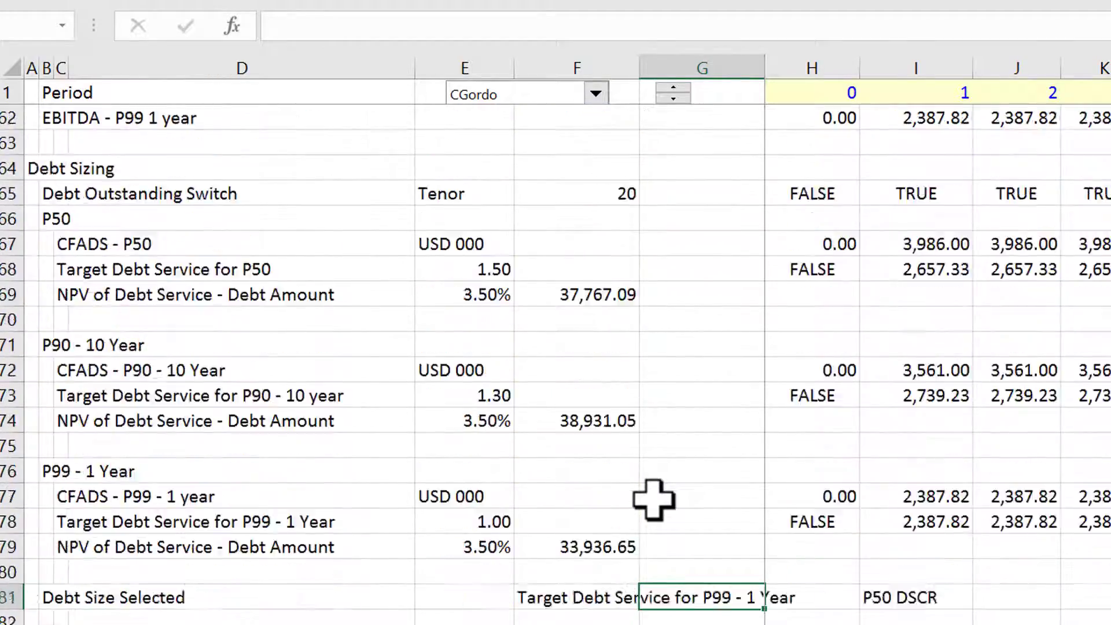
# Review the model from the debt schedule back up through the operating analysis and finance assumptions to the DSCR targets
pyautogui.press('Up')
pyautogui.press('Up')
pyautogui.press('Up')
pyautogui.press('Up')
pyautogui.press('Up')
pyautogui.press('Up')
pyautogui.press('Up')
pyautogui.press('Up')
pyautogui.press('Up')
pyautogui.press('Up')
pyautogui.press('Up')
pyautogui.press('Up')
pyautogui.press('Up')
pyautogui.press('Up')
pyautogui.press('Up')
pyautogui.press('Up')
pyautogui.press('Up')
pyautogui.press('Up')
pyautogui.press('Up')
pyautogui.press('Up')
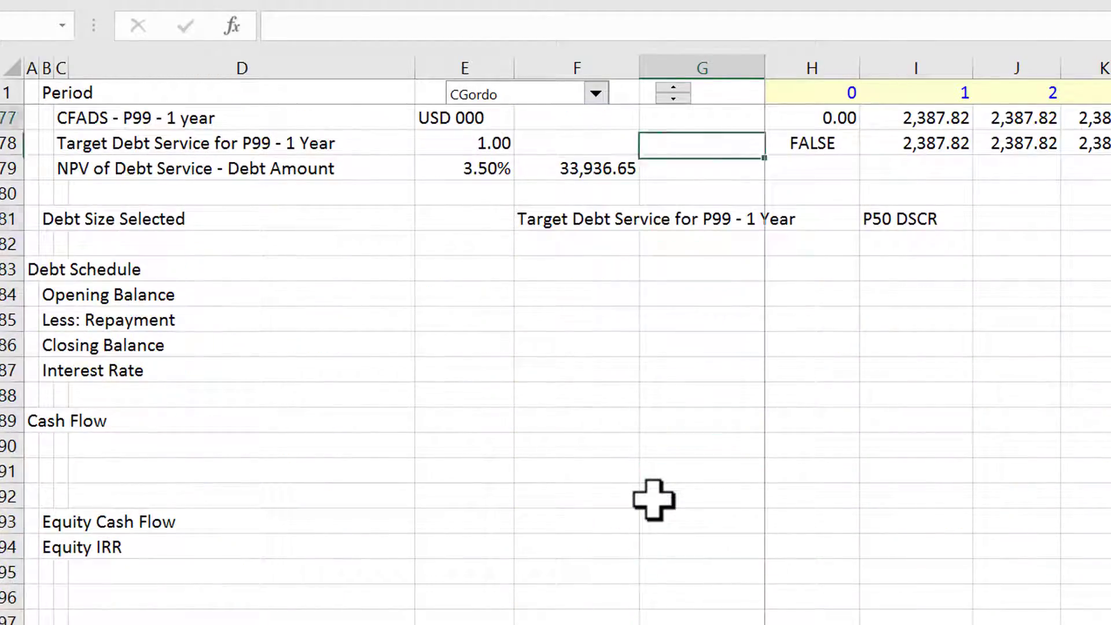
pyautogui.press('Up')
pyautogui.press('Up')
pyautogui.press('Up')
pyautogui.press('Up')
pyautogui.press('Up')
pyautogui.press('Up')
pyautogui.press('Up')
pyautogui.press('Up')
pyautogui.press('Up')
pyautogui.press('Up')
pyautogui.press('Up')
pyautogui.press('Up')
pyautogui.press('Up')
pyautogui.press('Up')
pyautogui.press('Up')
pyautogui.press('Up')
pyautogui.press('Up')
pyautogui.press('Up')
pyautogui.press('Up')
pyautogui.press('Up')
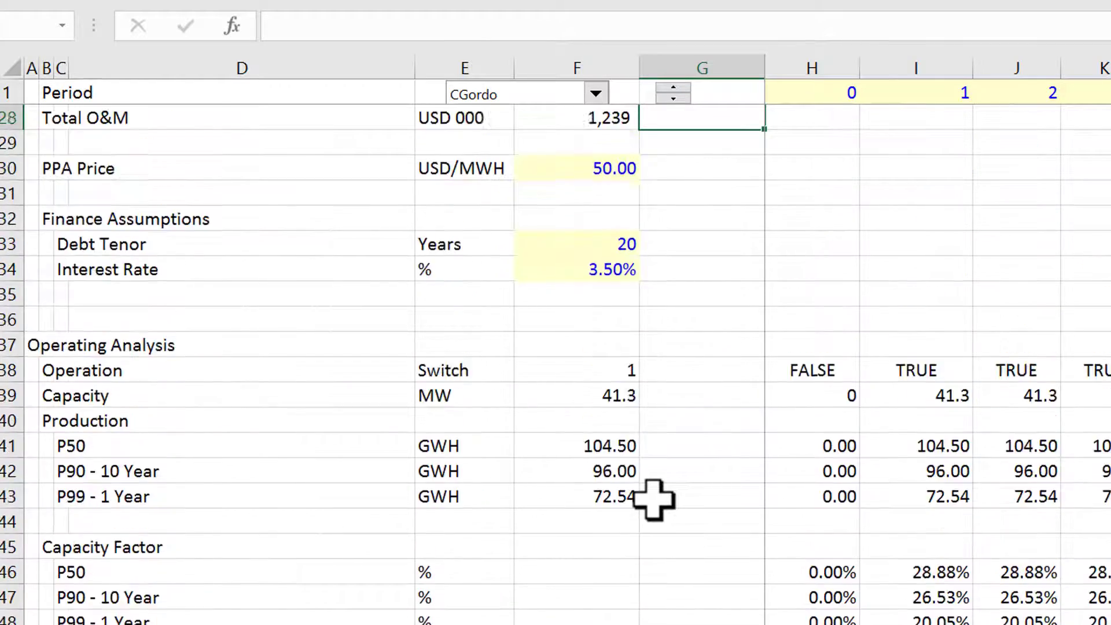
pyautogui.press('Up')
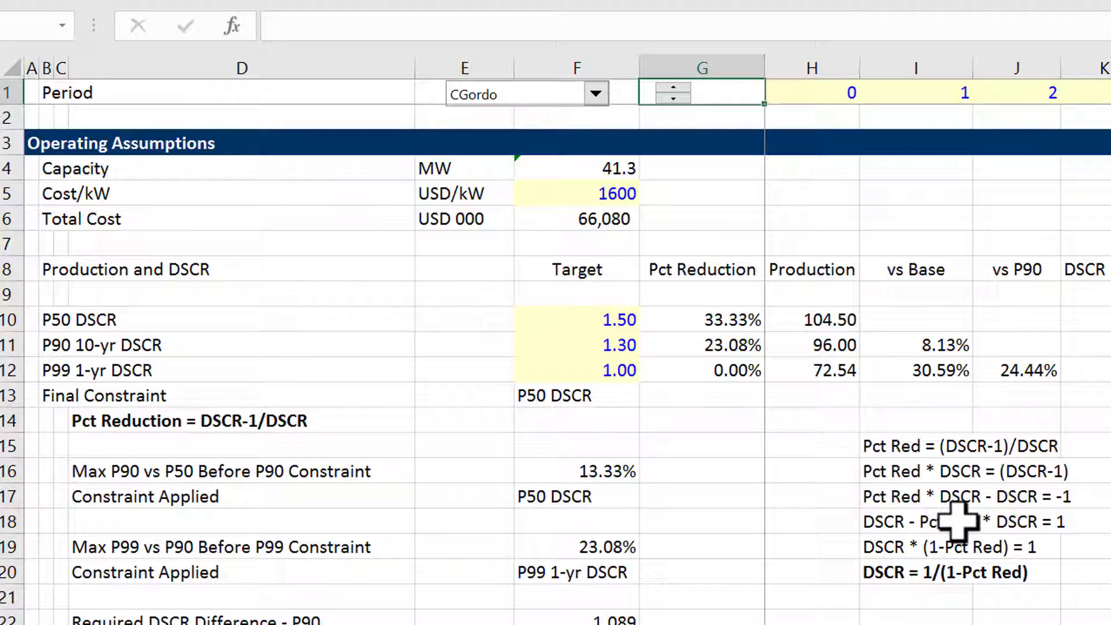
# Set the O&M per kW in F27 to 0 to remove operating costs from the debt sizing
pyautogui.press('Down')
pyautogui.press('Down')
pyautogui.press('Down')
pyautogui.press('Down')
pyautogui.press('Down')
pyautogui.press('Down')
pyautogui.press('Down')
pyautogui.press('Down')
pyautogui.press('Down')
pyautogui.press('Down')
pyautogui.press('Down')
pyautogui.press('Down')
pyautogui.press('Down')
pyautogui.press('Down')
pyautogui.press('Down')
pyautogui.press('Down')
pyautogui.press('Down')
pyautogui.press('Down')
pyautogui.press('Down')
pyautogui.press('Down')
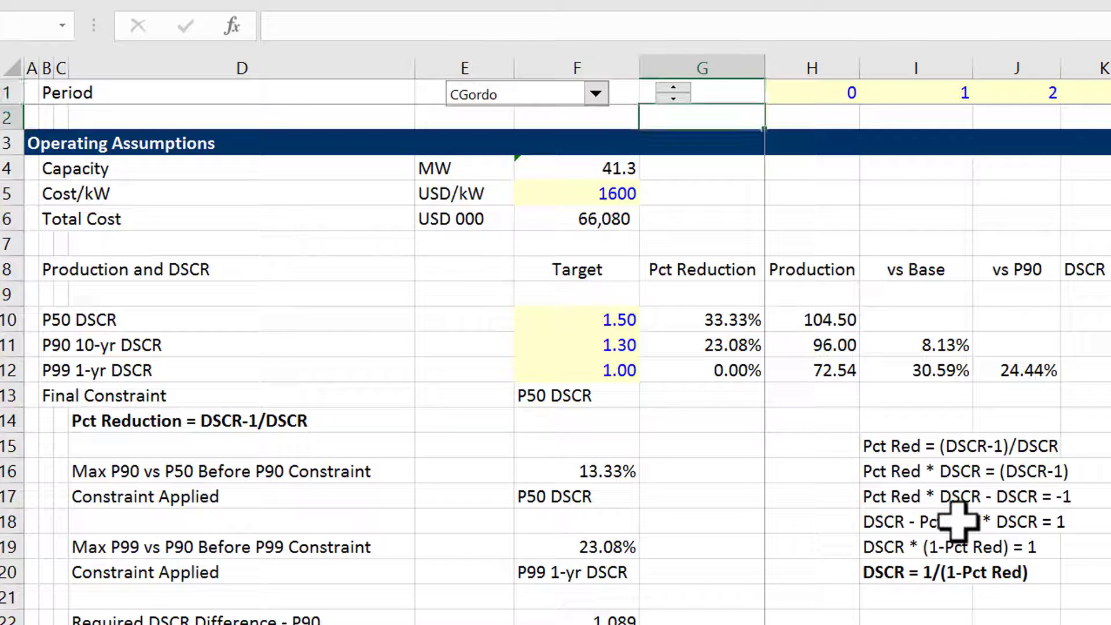
pyautogui.press('Down')
pyautogui.press('Down')
pyautogui.press('Down')
pyautogui.press('Down')
pyautogui.press('Down')
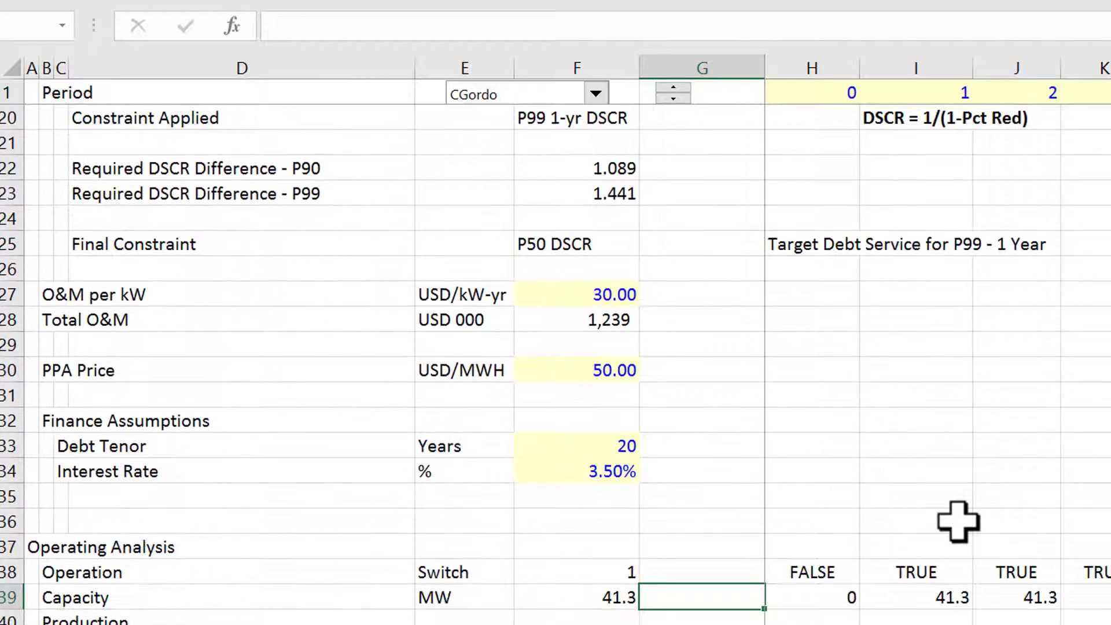
pyautogui.press('Up')
pyautogui.press('Up')
pyautogui.press('Up')
pyautogui.press('Up')
pyautogui.press('Up')
pyautogui.press('Up')
pyautogui.press('Up')
pyautogui.press('Up')
pyautogui.press('Up')
pyautogui.press('Up')
pyautogui.press('Up')
pyautogui.press('Up')
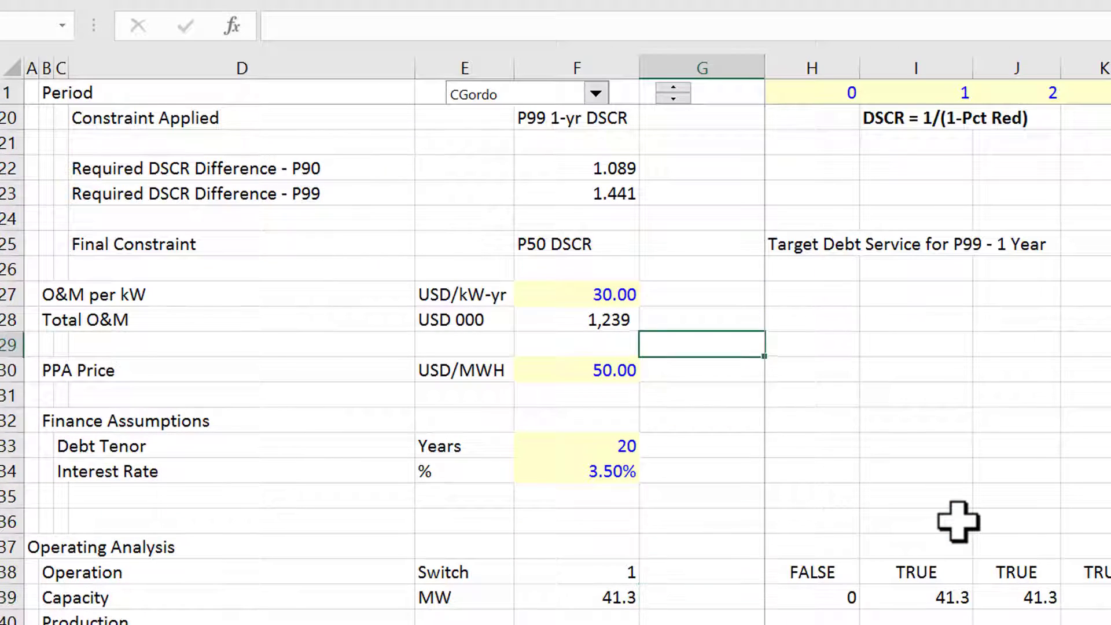
pyautogui.press('Left')
pyautogui.write('0')
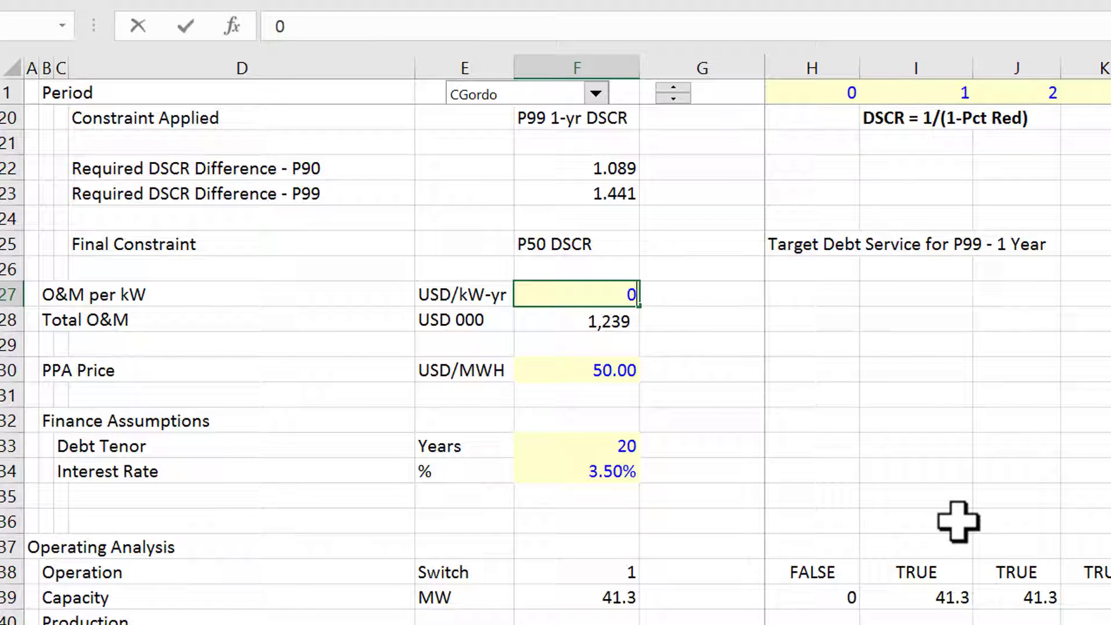
pyautogui.press('Return')
pyautogui.press('Up')
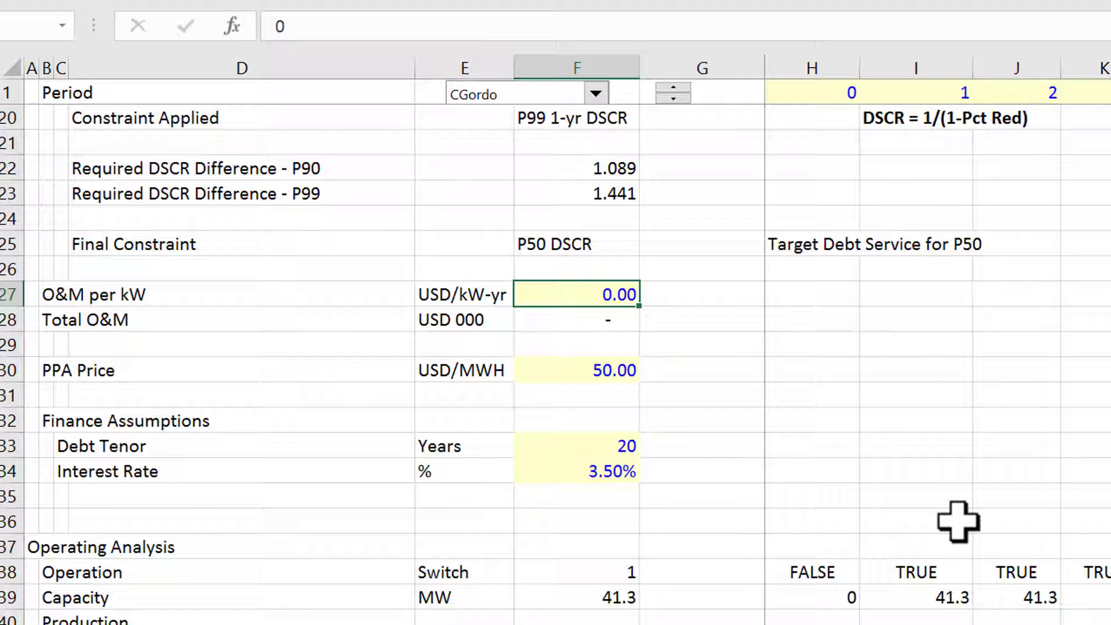
# Check the DSCR targets, percentage reductions and constraint results in the Operating Assumptions with zero O&M
pyautogui.press('Up')
pyautogui.press('Up')
pyautogui.press('Up')
pyautogui.press('Up')
pyautogui.press('Up')
pyautogui.press('Up')
pyautogui.press('Up')
pyautogui.press('Up')
pyautogui.press('Up')
pyautogui.press('Up')
pyautogui.press('Up')
pyautogui.press('Up')
pyautogui.press('Up')
pyautogui.press('Up')
pyautogui.press('Up')
pyautogui.press('Up')
pyautogui.press('Up')
pyautogui.press('Up')
pyautogui.press('Up')
pyautogui.press('Up')
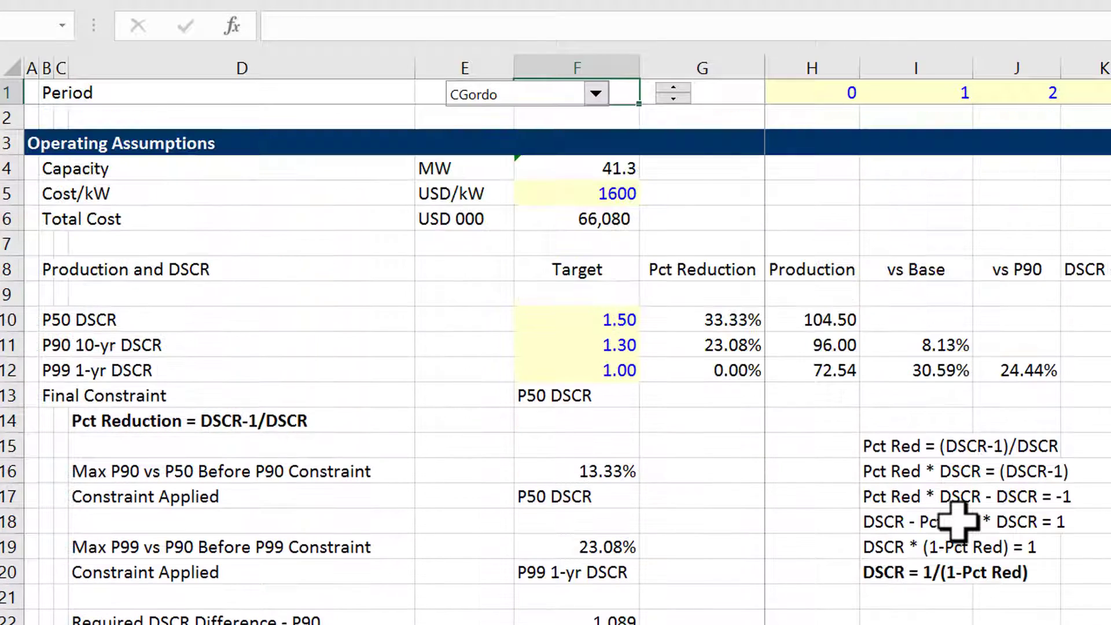
# Review the constraint tests from the DSCR targets down to the Final Constraint formula in F25 with zero O&M
pyautogui.press('Down')
pyautogui.press('Down')
pyautogui.press('Down')
pyautogui.press('Down')
pyautogui.press('Down')
pyautogui.press('Down')
pyautogui.press('Down')
pyautogui.press('Down')
pyautogui.press('Down')
pyautogui.press('Down')
pyautogui.press('Down')
pyautogui.press('Down')
pyautogui.press('Down')
pyautogui.press('Down')
pyautogui.press('Down')
pyautogui.press('Down')
pyautogui.press('Down')
pyautogui.press('Down')
pyautogui.press('Down')
pyautogui.press('Down')
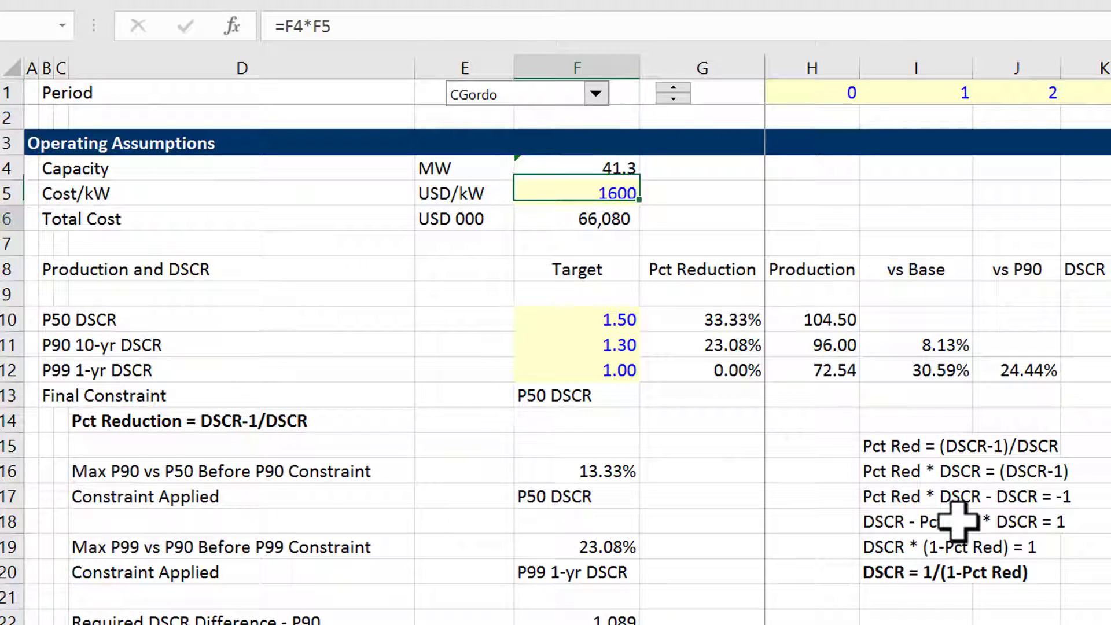
pyautogui.press('Up')
pyautogui.press('Up')
pyautogui.press('Up')
pyautogui.press('Up')
pyautogui.press('Up')
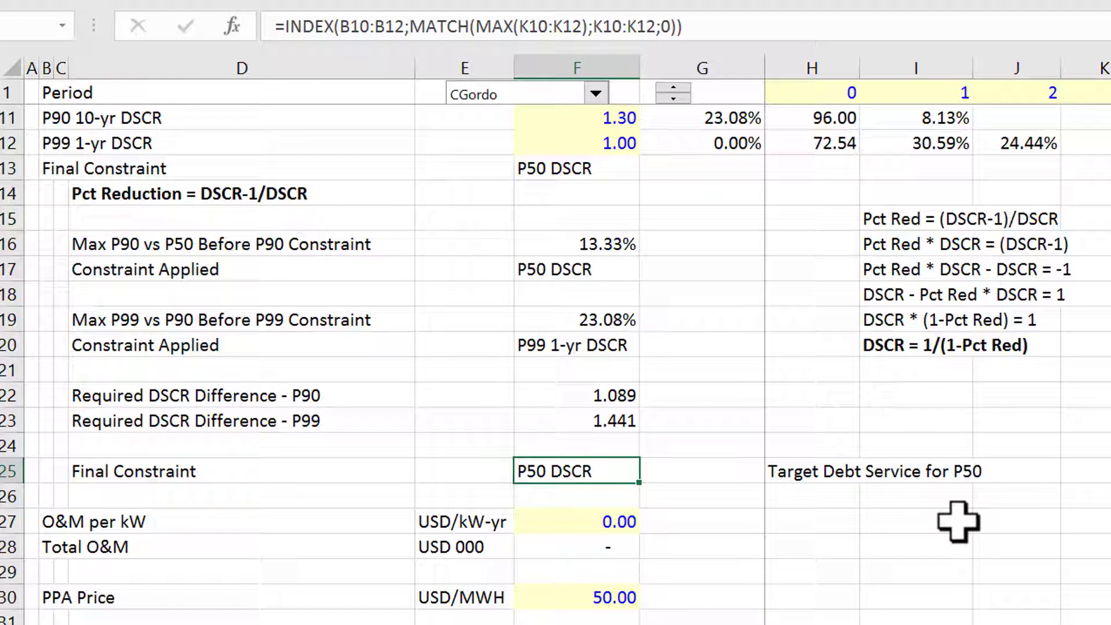
pyautogui.press('Up')
pyautogui.press('Up')
pyautogui.press('Up')
pyautogui.press('Up')
pyautogui.press('Up')
pyautogui.press('Up')
pyautogui.press('Up')
pyautogui.press('Up')
pyautogui.press('Up')
pyautogui.press('Up')
pyautogui.press('Up')
pyautogui.press('Up')
pyautogui.press('Up')
pyautogui.press('Up')
pyautogui.press('Up')
pyautogui.press('Up')
pyautogui.press('Up')
pyautogui.press('Up')
pyautogui.press('Up')
pyautogui.press('Up')
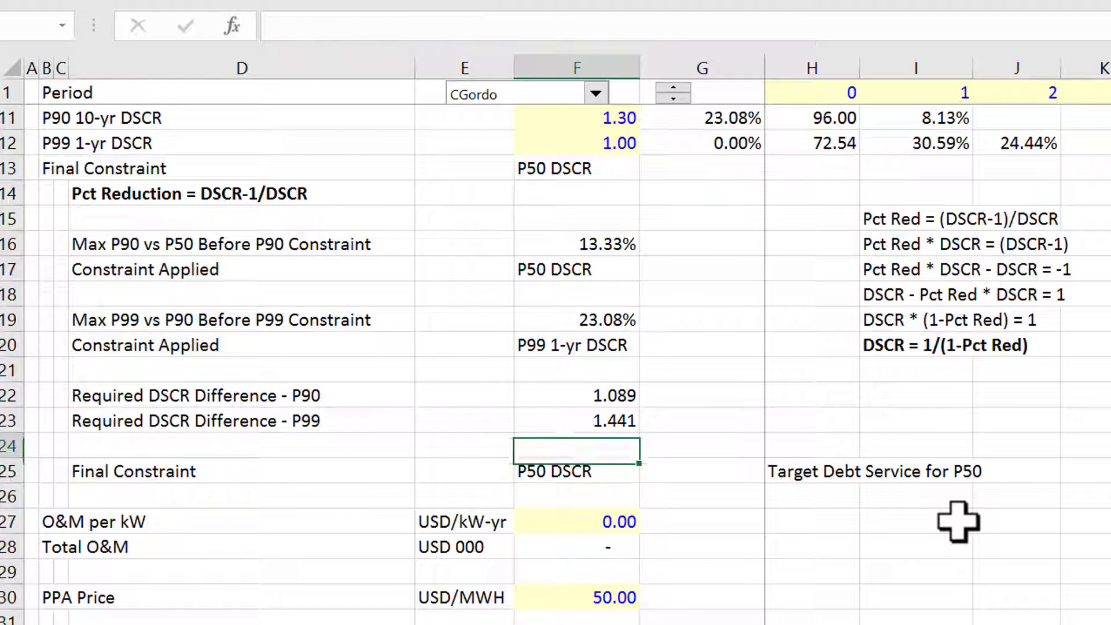
pyautogui.press('Down')
pyautogui.press('Down')
pyautogui.press('Down')
pyautogui.press('Down')
pyautogui.press('Down')
pyautogui.press('Down')
pyautogui.press('Down')
pyautogui.press('Down')
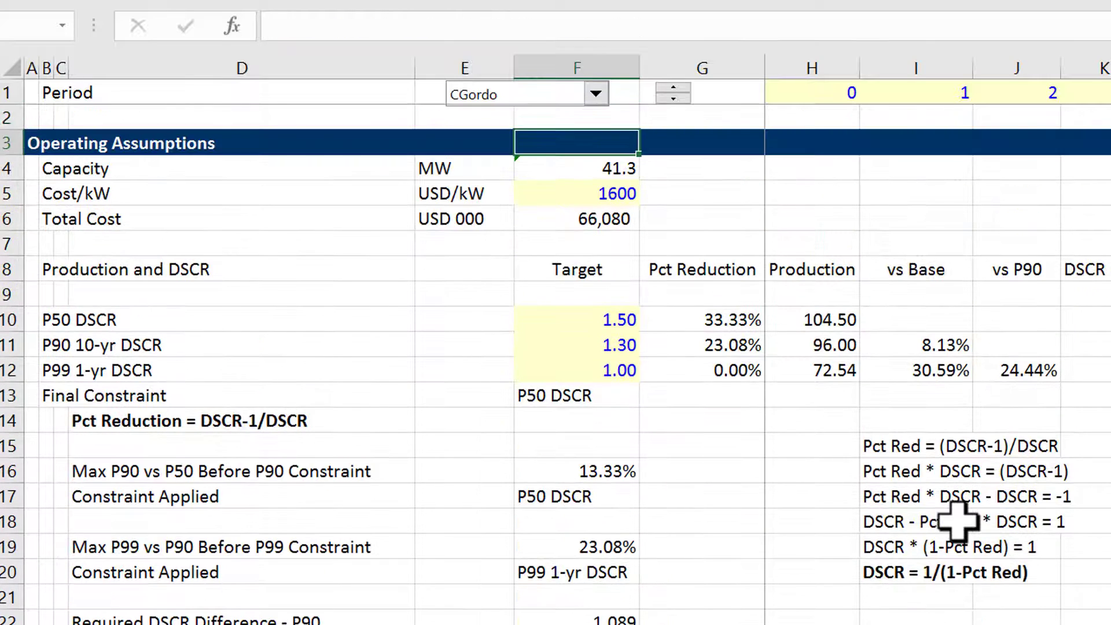
# Inspect the Pct Reduction formulas in G10:G12 for the P50, P90 and P99 cases
pyautogui.press('Down')
pyautogui.press('Right')
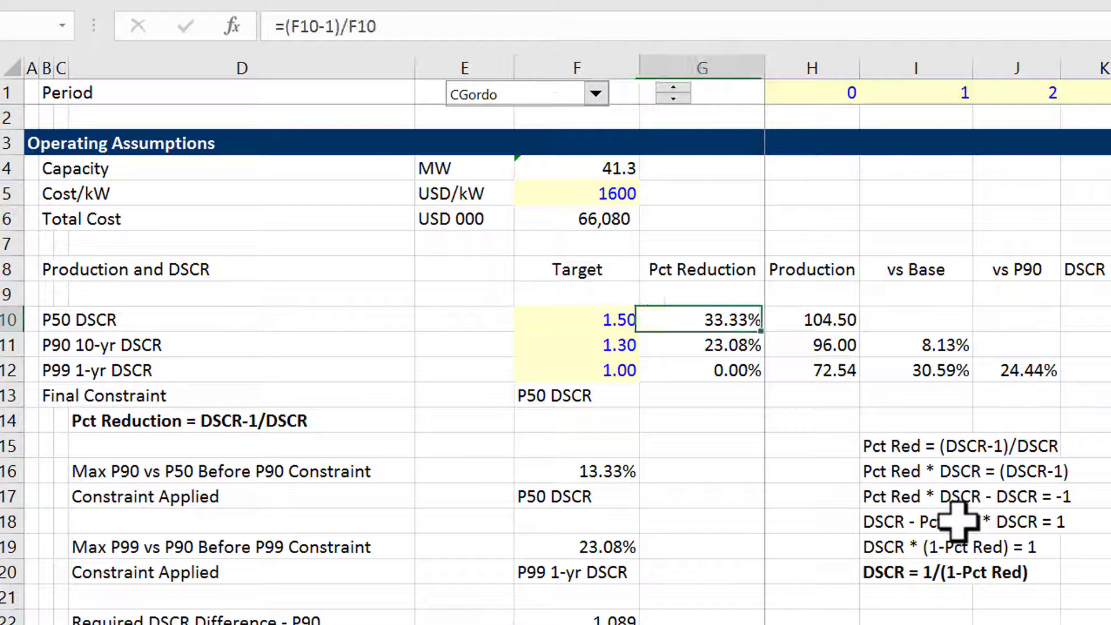
pyautogui.press('Right')
pyautogui.press('Left')
pyautogui.press('Down')
pyautogui.press('Down')
pyautogui.press('Up')
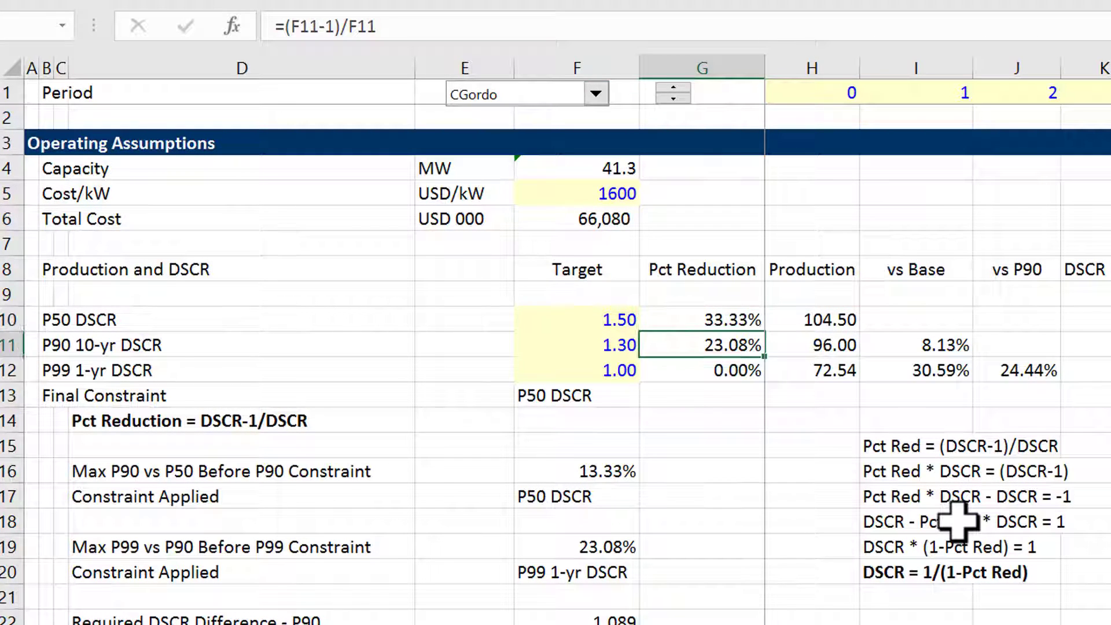
pyautogui.press('Up')
pyautogui.press('Left')
pyautogui.press('Down')
pyautogui.press('Down')
pyautogui.press('Up')
pyautogui.press('Up')
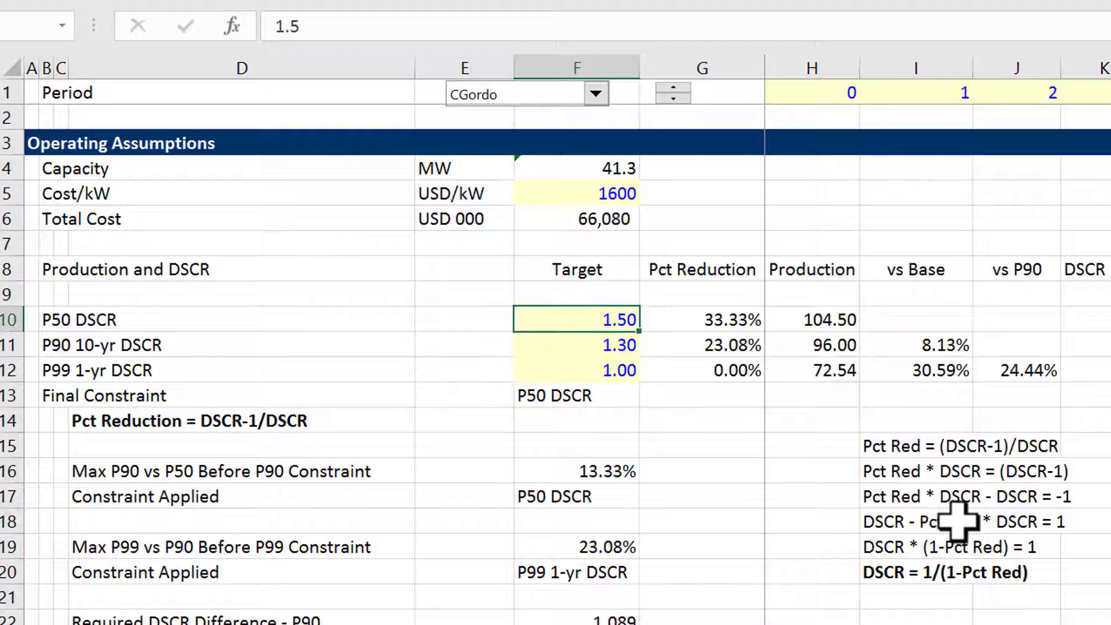
pyautogui.press('Right')
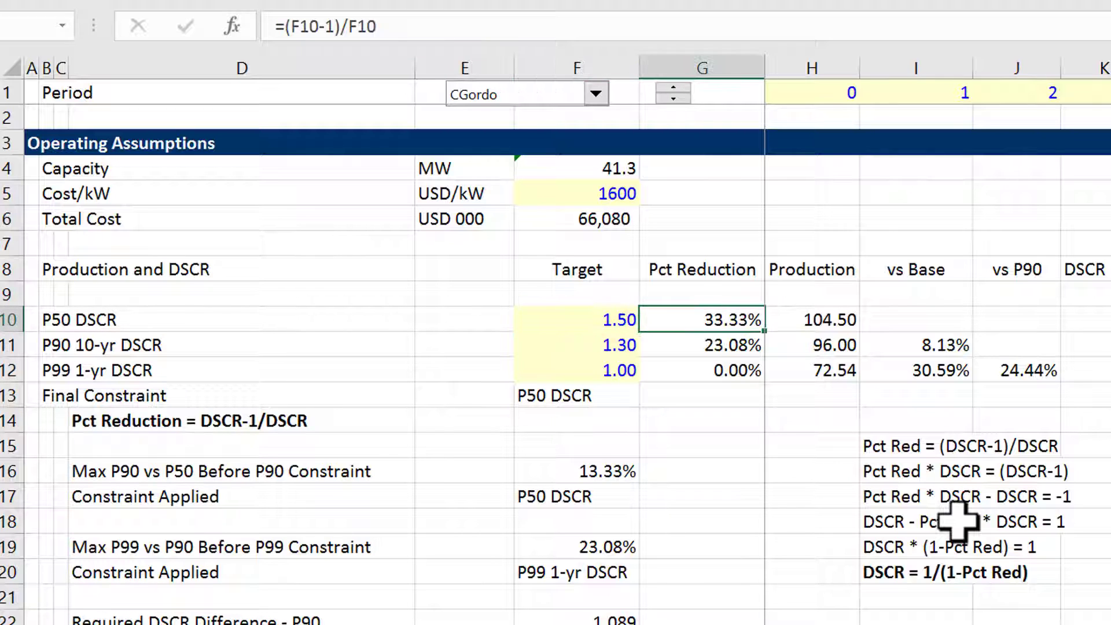
pyautogui.press('Down')
pyautogui.press('Down')
pyautogui.press('Up')
pyautogui.press('Up')
pyautogui.press('Down')
pyautogui.press('Down')
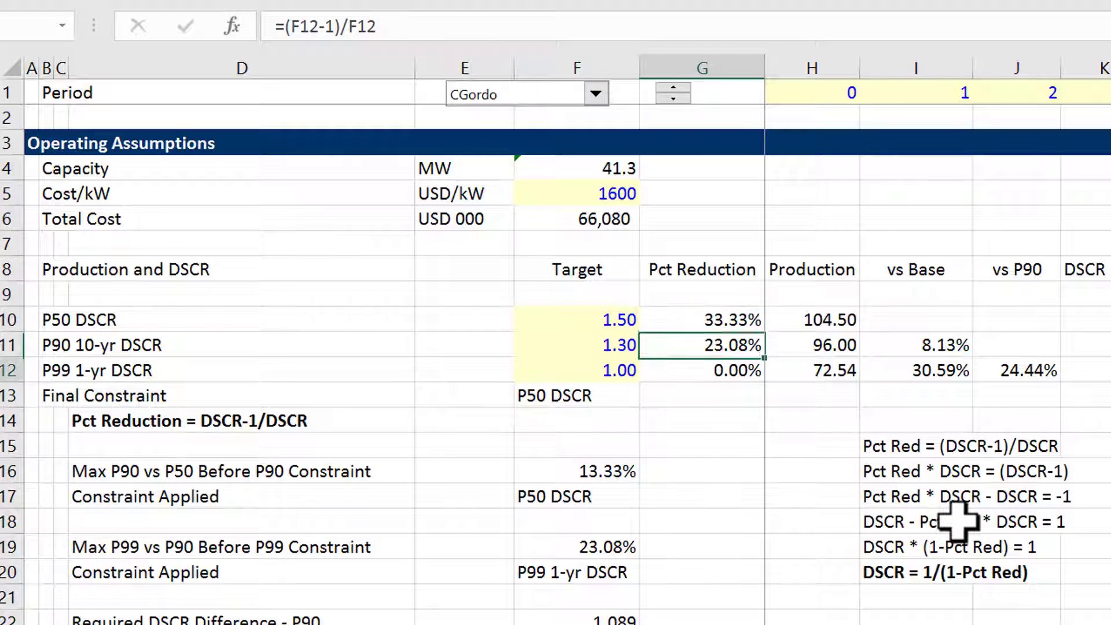
pyautogui.press('Up')
pyautogui.press('Up')
pyautogui.press('Down')
pyautogui.press('Down')
pyautogui.press('Down')
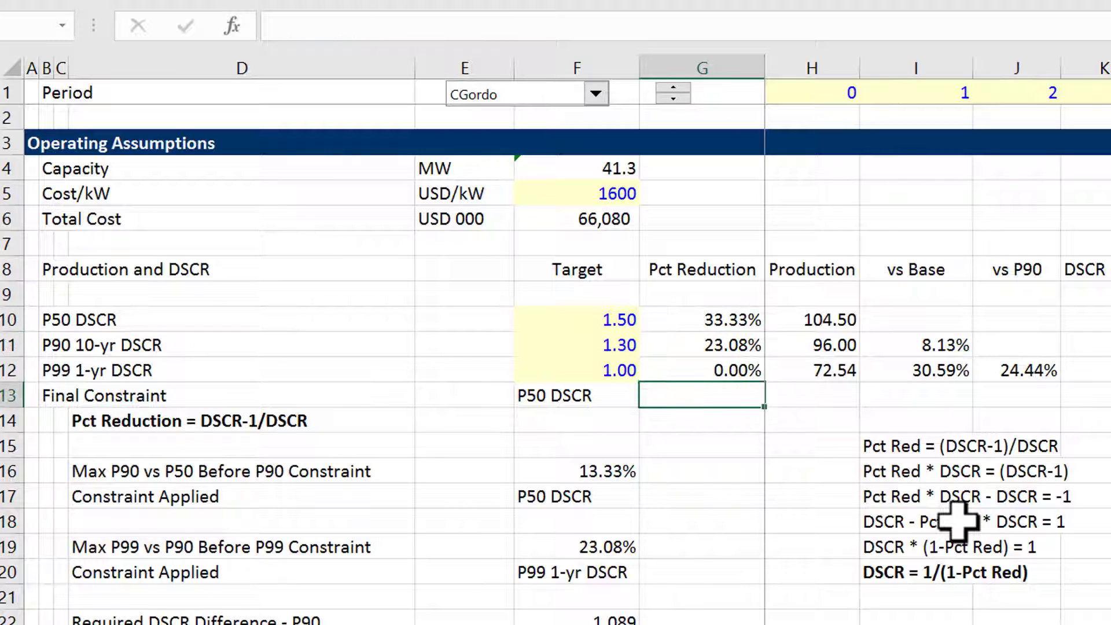
pyautogui.press('Up')
pyautogui.press('Up')
pyautogui.press('Up')
pyautogui.press('Left')
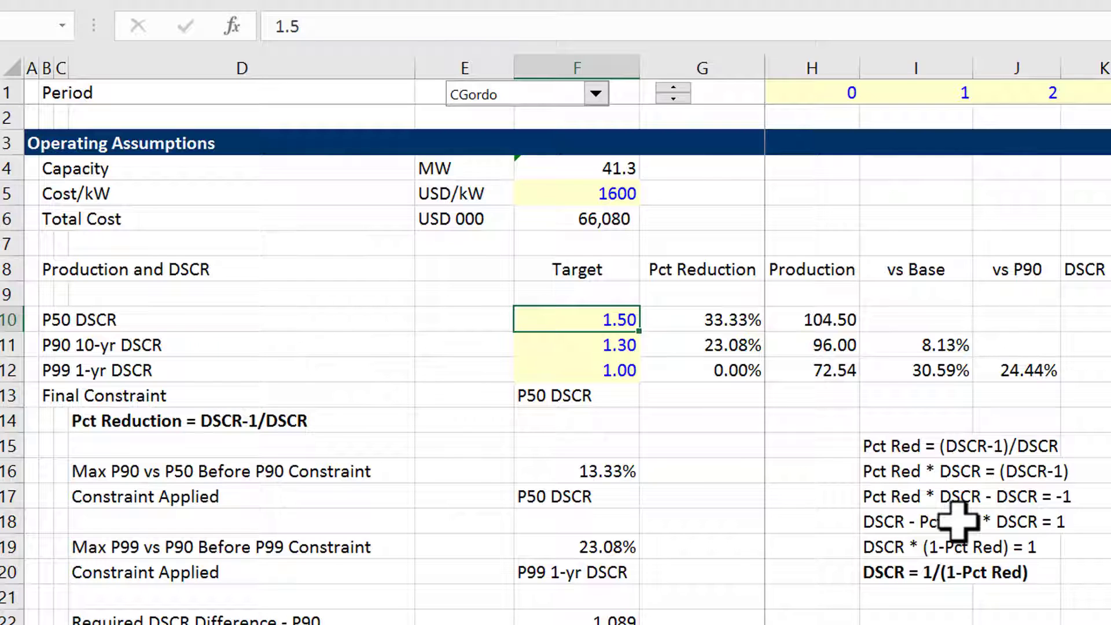
# Compare each DSCR target in F10:F12 with its percentage reduction, row by row
pyautogui.press('Down')
pyautogui.press('Up')
pyautogui.press('Right')
pyautogui.press('Down')
pyautogui.press('Left')
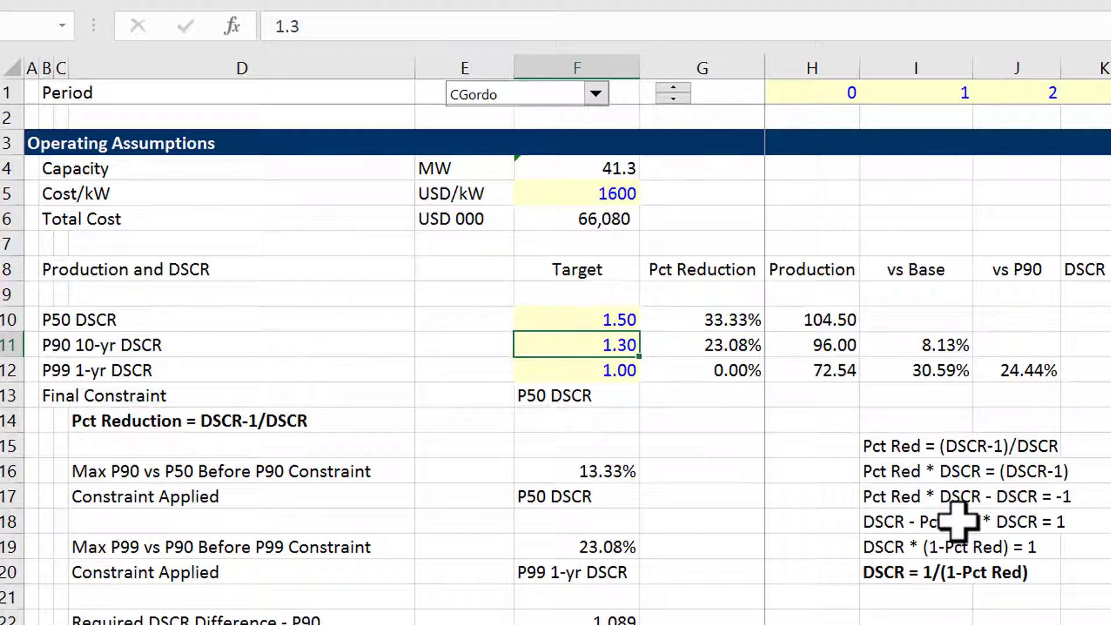
pyautogui.press('Down')
pyautogui.press('Up')
pyautogui.press('Right')
pyautogui.press('Left')
pyautogui.press('Down')
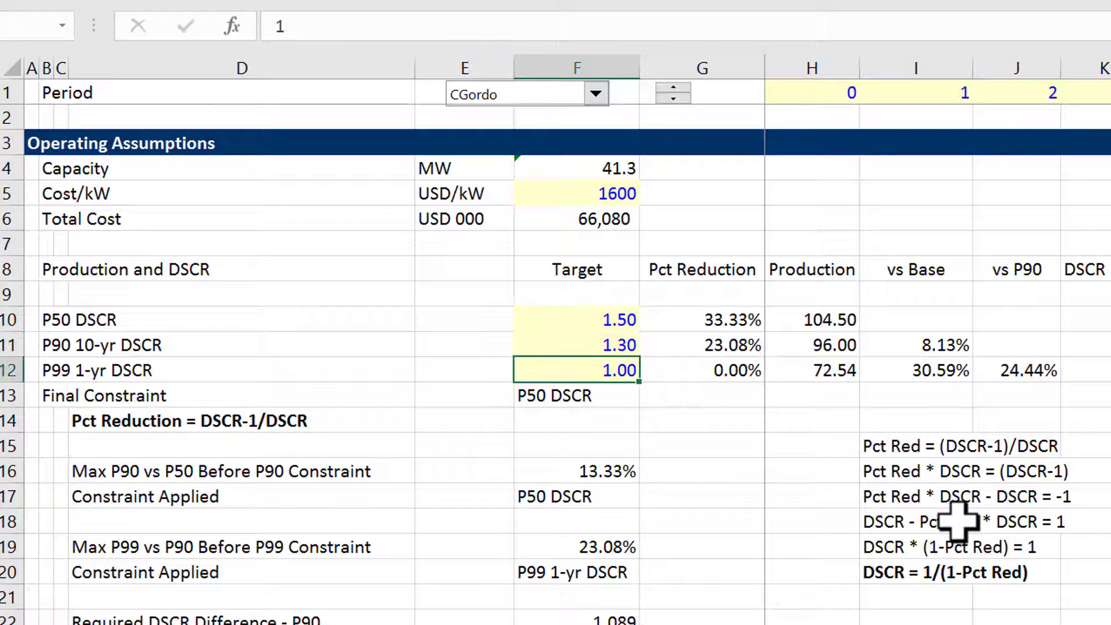
pyautogui.press('Up')
pyautogui.press('Right')
pyautogui.press('Down')
pyautogui.press('Left')
pyautogui.press('Right')
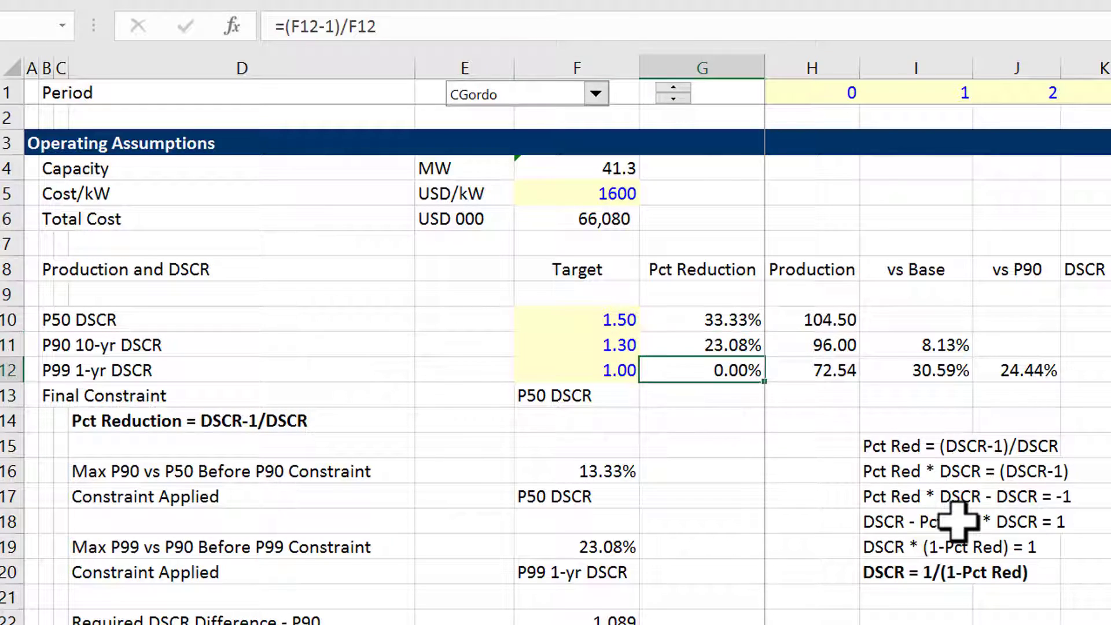
# Look through the finance assumptions and operating analysis below the constraint tests, and return to the Operating Assumptions
pyautogui.press('Down')
pyautogui.press('Down')
pyautogui.press('Down')
pyautogui.press('Down')
pyautogui.press('Down')
pyautogui.press('Down')
pyautogui.press('Down')
pyautogui.press('Down')
pyautogui.press('Down')
pyautogui.press('Down')
pyautogui.press('Down')
pyautogui.press('Down')
pyautogui.press('Down')
pyautogui.press('Down')
pyautogui.press('Down')
pyautogui.press('Down')
pyautogui.press('Down')
pyautogui.press('Down')
pyautogui.press('Down')
pyautogui.press('Down')
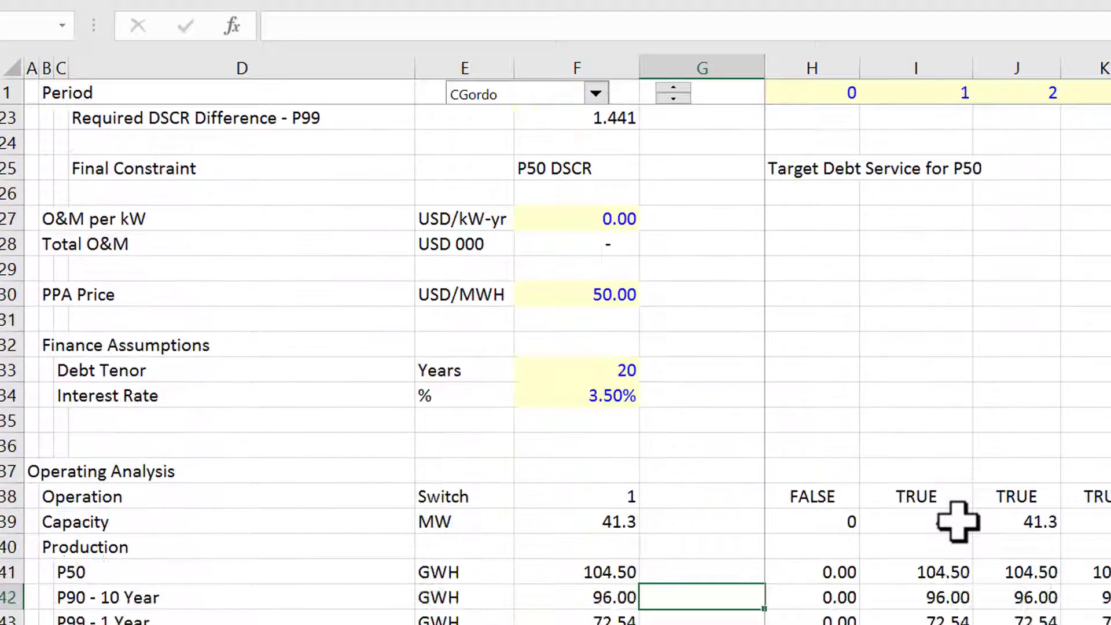
pyautogui.press('Down')
pyautogui.press('Down')
pyautogui.press('Down')
pyautogui.press('Down')
pyautogui.press('Down')
pyautogui.press('Down')
pyautogui.press('Down')
pyautogui.press('Down')
pyautogui.press('Down')
pyautogui.press('Down')
pyautogui.press('Down')
pyautogui.press('Down')
pyautogui.press('Down')
pyautogui.press('Down')
pyautogui.press('Down')
pyautogui.press('Down')
pyautogui.press('Down')
pyautogui.press('Up')
pyautogui.press('Up')
pyautogui.press('Up')
pyautogui.press('Up')
pyautogui.press('Up')
pyautogui.press('Up')
pyautogui.press('Up')
pyautogui.press('Up')
pyautogui.press('Up')
pyautogui.press('Up')
pyautogui.press('Up')
pyautogui.press('Up')
pyautogui.press('Up')
pyautogui.press('Up')
pyautogui.press('Up')
pyautogui.press('Up')
pyautogui.press('Up')
pyautogui.press('Up')
pyautogui.press('Up')
pyautogui.press('Up')
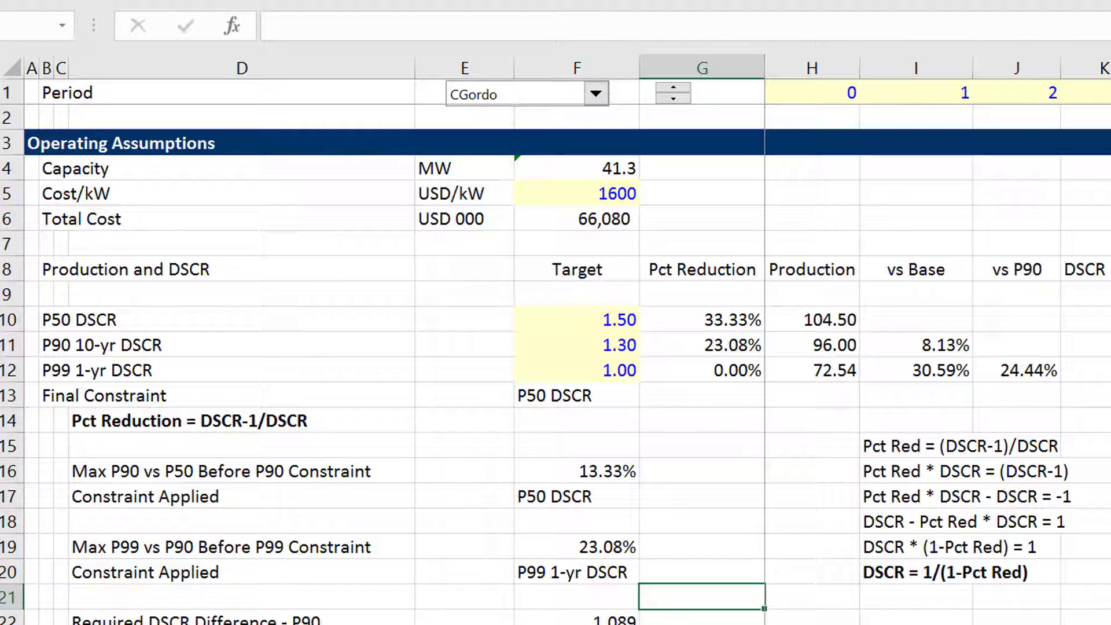
pyautogui.click(1105, 620)
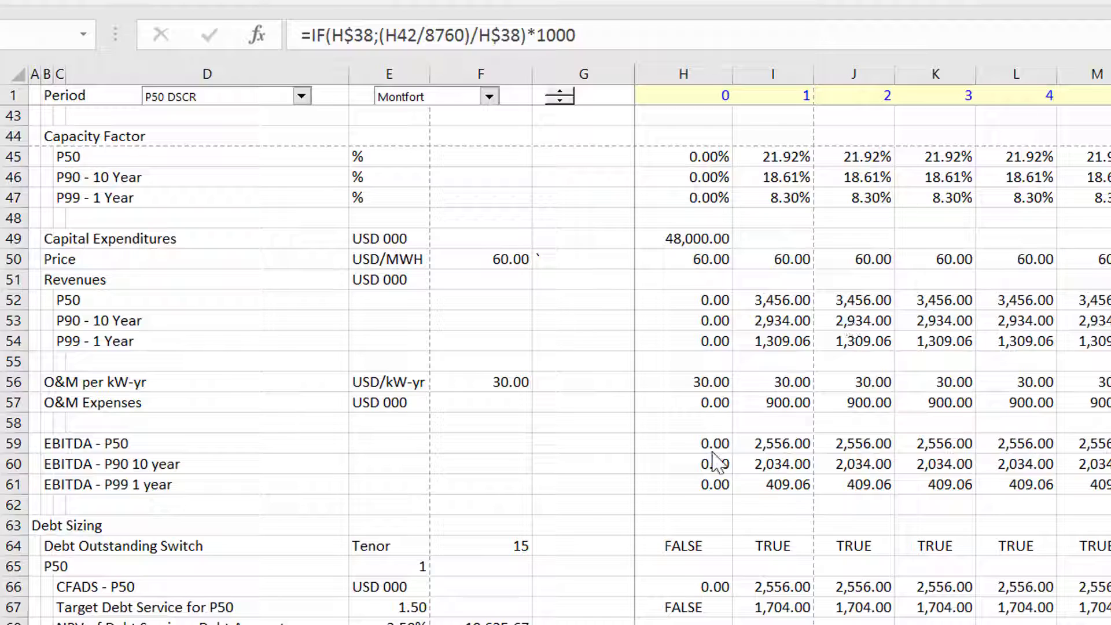
# Go back from the operating analysis to the Operating Assumptions and review the DSCR targets and Final Constraint
pyautogui.press('Up')
pyautogui.press('Up')
pyautogui.press('Up')
pyautogui.press('Up')
pyautogui.press('Up')
pyautogui.press('Up')
pyautogui.press('Up')
pyautogui.press('Up')
pyautogui.press('Up')
pyautogui.press('Up')
pyautogui.press('Up')
pyautogui.press('Up')
pyautogui.press('Up')
pyautogui.press('Up')
pyautogui.press('Up')
pyautogui.press('Up')
pyautogui.press('Up')
pyautogui.press('Up')
pyautogui.press('Up')
pyautogui.press('Up')
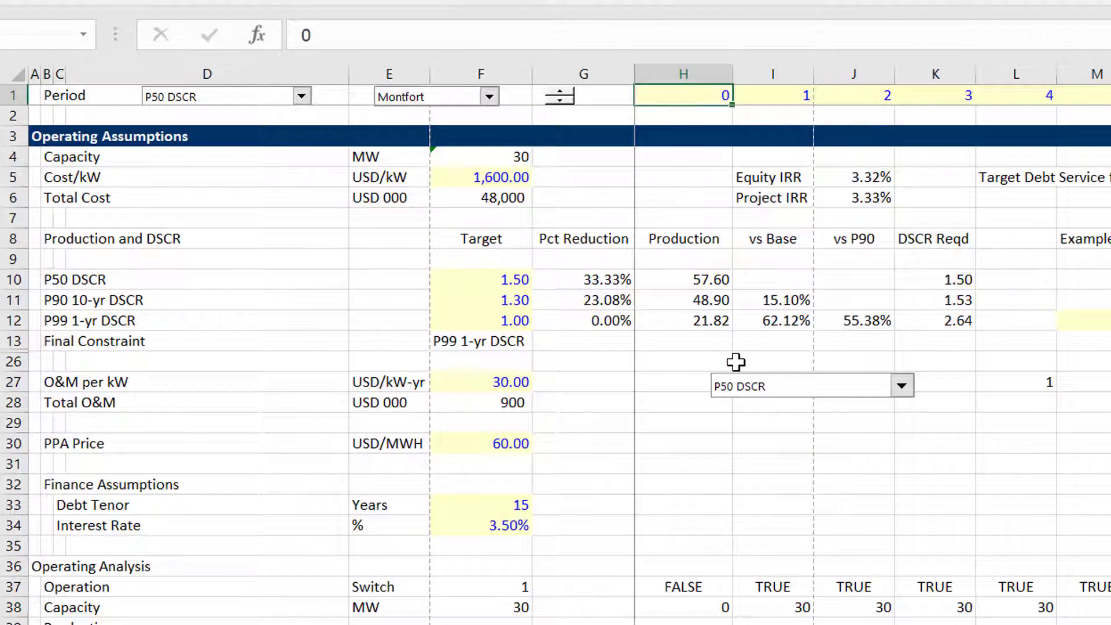
pyautogui.press('Left')
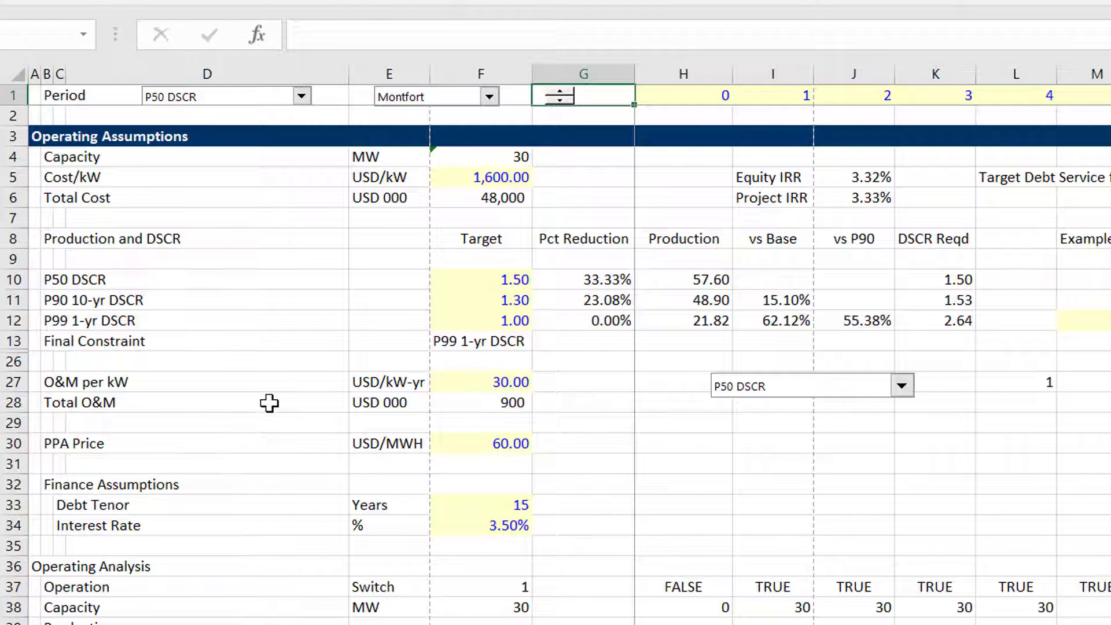
# Look through the capacity factors, revenues and EBITDA down to the P50, P90 and P99 debt sizing blocks
pyautogui.press('pagedown')
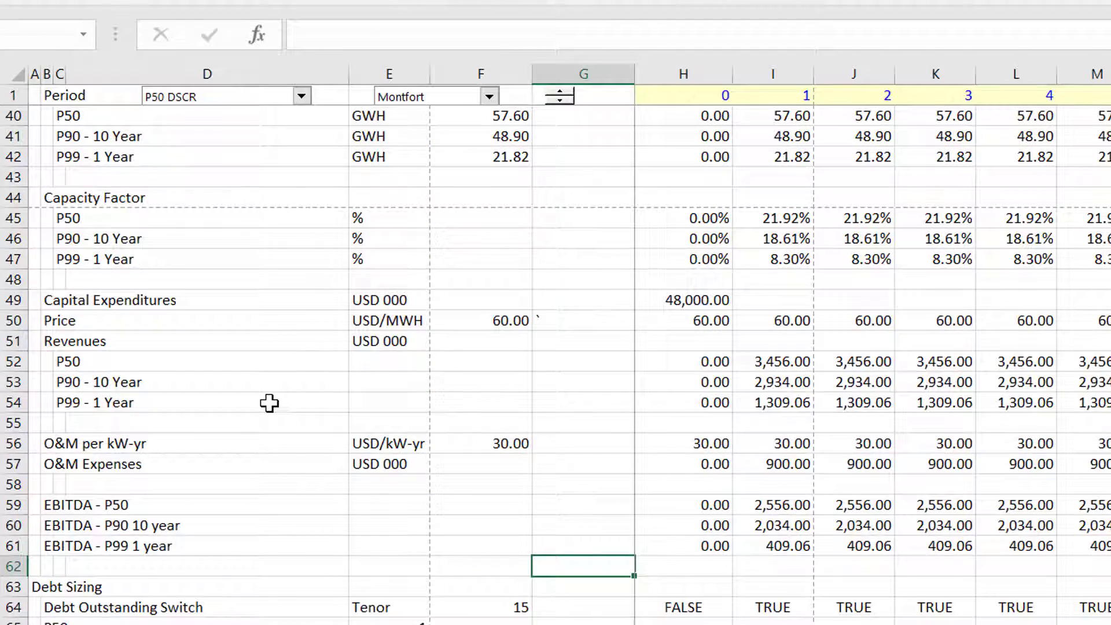
pyautogui.press('Down')
pyautogui.press('Down')
pyautogui.press('Down')
pyautogui.press('Down')
pyautogui.press('Down')
pyautogui.press('Down')
pyautogui.press('Down')
pyautogui.press('Down')
pyautogui.press('Down')
pyautogui.press('Down')
pyautogui.press('Down')
pyautogui.press('Down')
pyautogui.press('Down')
pyautogui.press('Down')
pyautogui.press('Down')
pyautogui.press('Down')
pyautogui.press('Down')
pyautogui.press('Down')
pyautogui.press('Down')
pyautogui.press('Down')
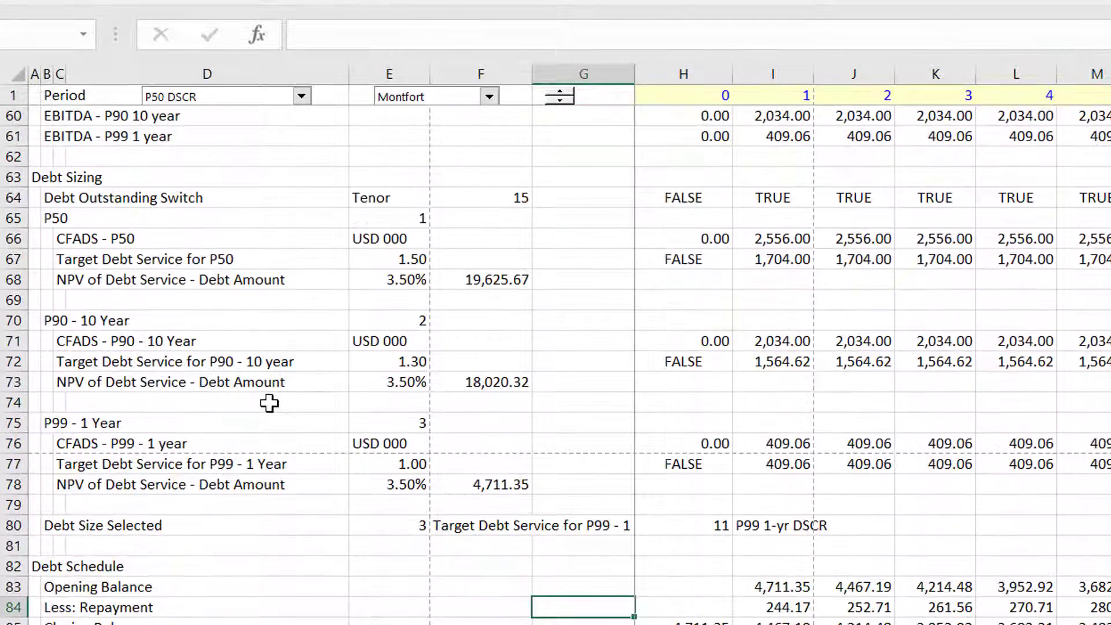
# Inspect the Debt Size Selected formula =INDEX(E65:E75;H80) in E80
pyautogui.press('Up')
pyautogui.press('Up')
pyautogui.press('Up')
pyautogui.press('Up')
pyautogui.press('Left')
pyautogui.press('Left')
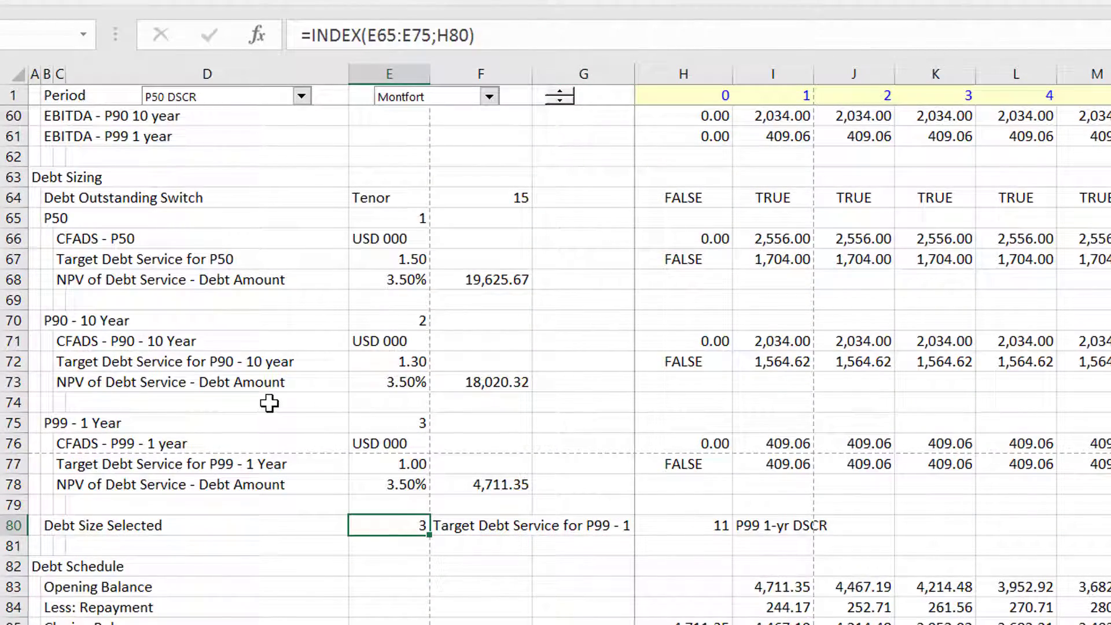
pyautogui.press('F2')
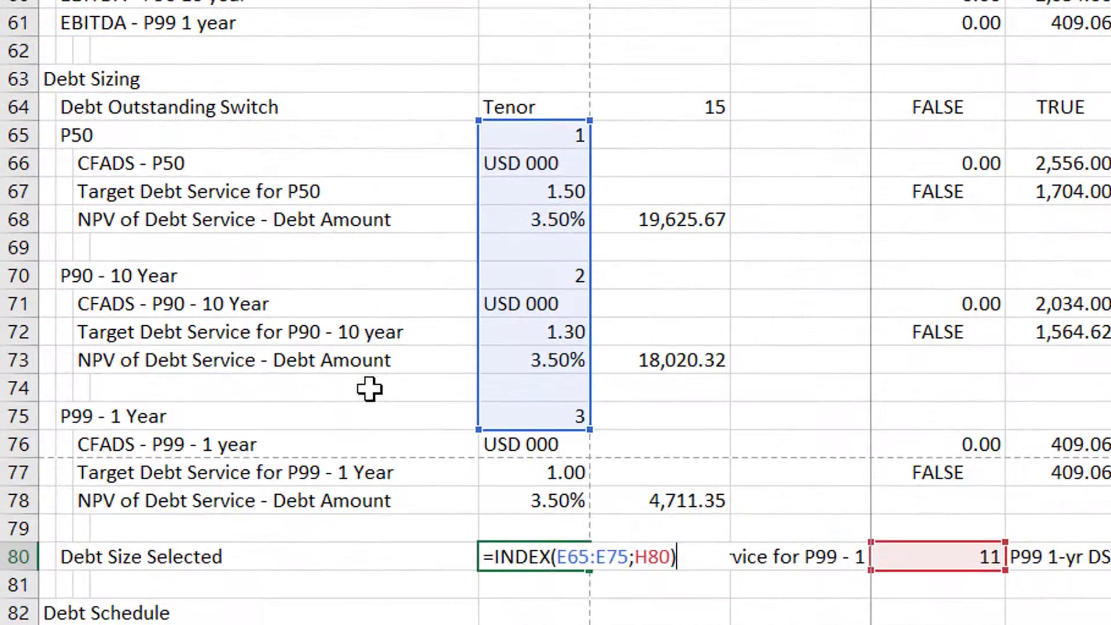
pyautogui.press('Return')
# Inspect the MATCH formula in H80 that looks up the target debt service label from F80
pyautogui.press('Up')
pyautogui.press('Right')
pyautogui.press('Right')
pyautogui.press('Right')
pyautogui.press('F2')
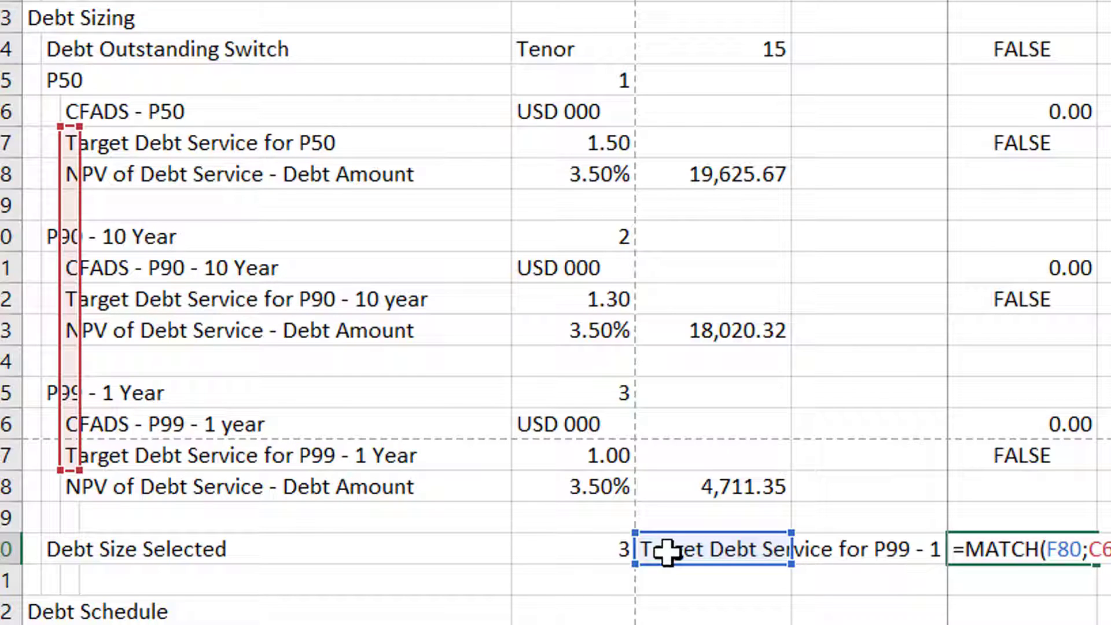
pyautogui.press('Return')
# Look over the case numbers in column E for the P90 - 10 Year and P99 - 1 Year blocks
pyautogui.press('Up')
pyautogui.press('Left')
pyautogui.press('Left')
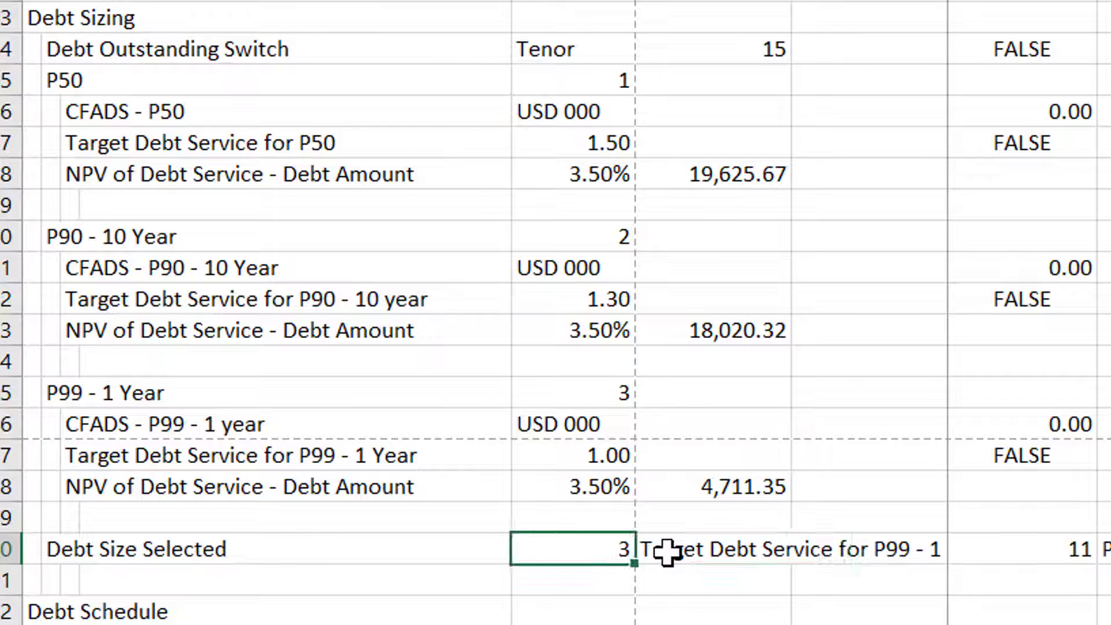
pyautogui.press('Up')
pyautogui.press('Up')
pyautogui.press('Up')
pyautogui.press('Up')
pyautogui.press('Up')
pyautogui.press('Up')
pyautogui.press('Up')
pyautogui.press('Up')
pyautogui.press('Down')
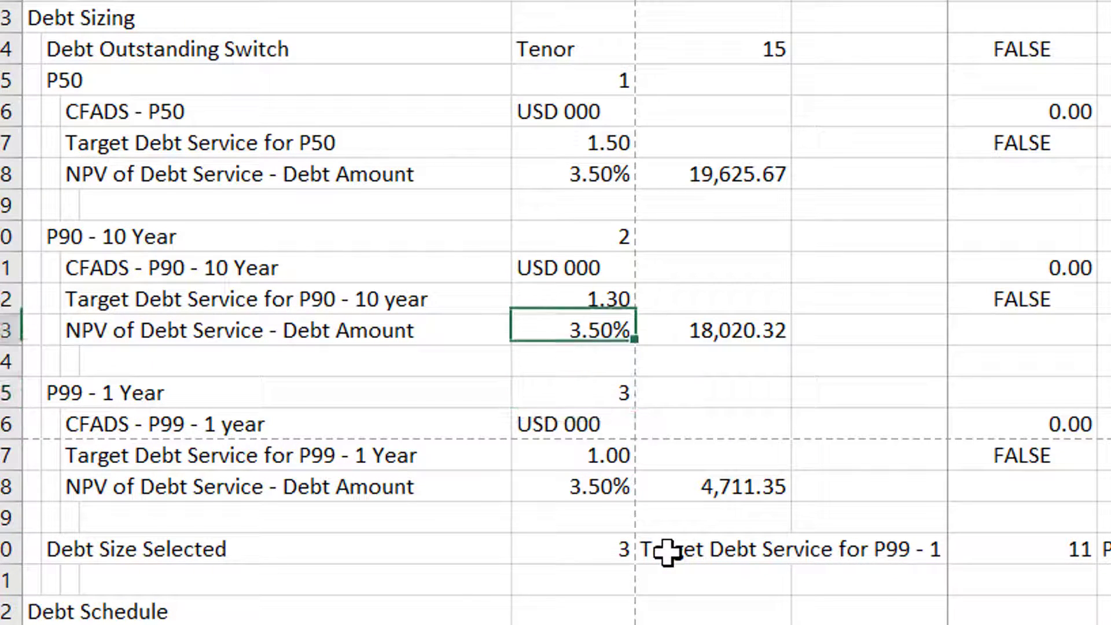
pyautogui.press('Down')
pyautogui.press('Down')
pyautogui.press('Down')
pyautogui.press('Up')
pyautogui.press('Down')
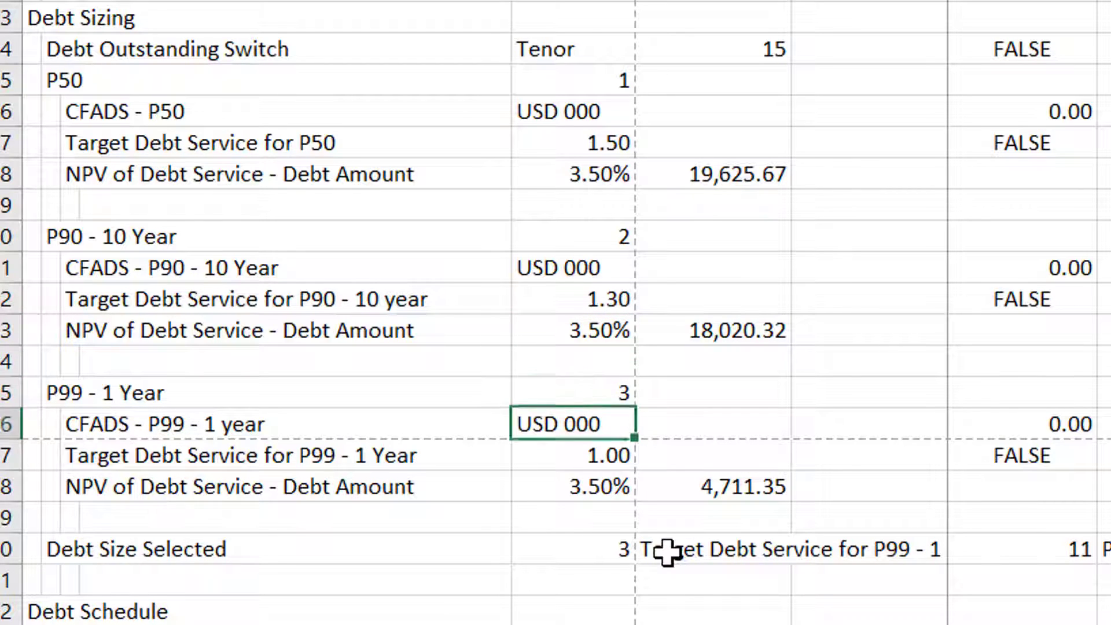
# Recheck how the INDEX formula in E80 draws the case number from E65:E75 using H80
pyautogui.press('Down')
pyautogui.press('Down')
pyautogui.press('Down')
pyautogui.press('Down')
pyautogui.press('F2')
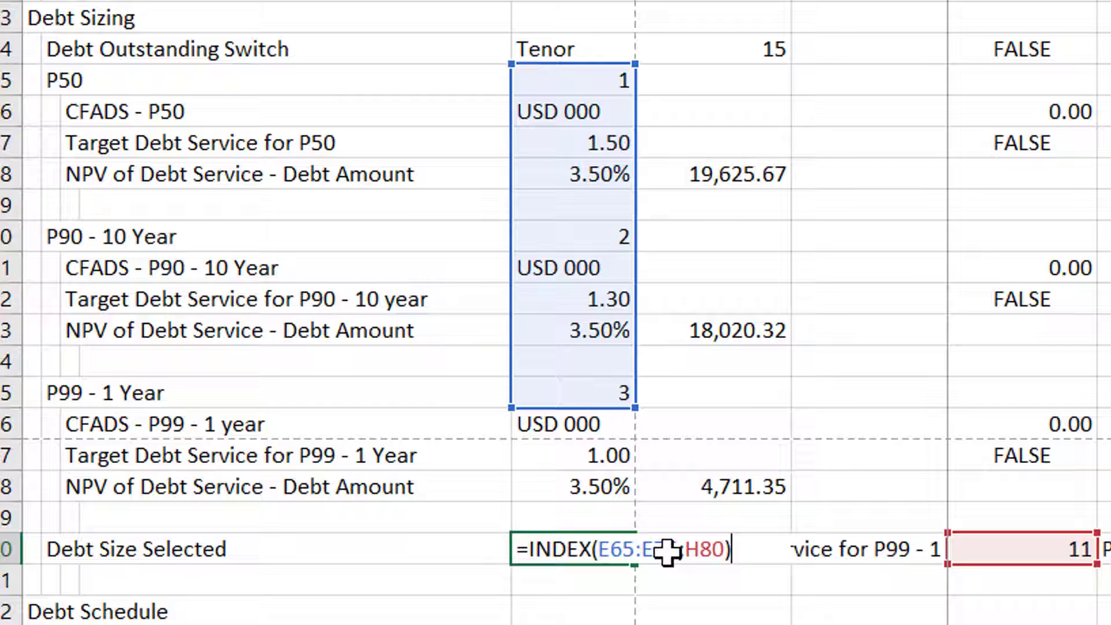
pyautogui.press('Escape')
pyautogui.press('Down')
pyautogui.press('Down')
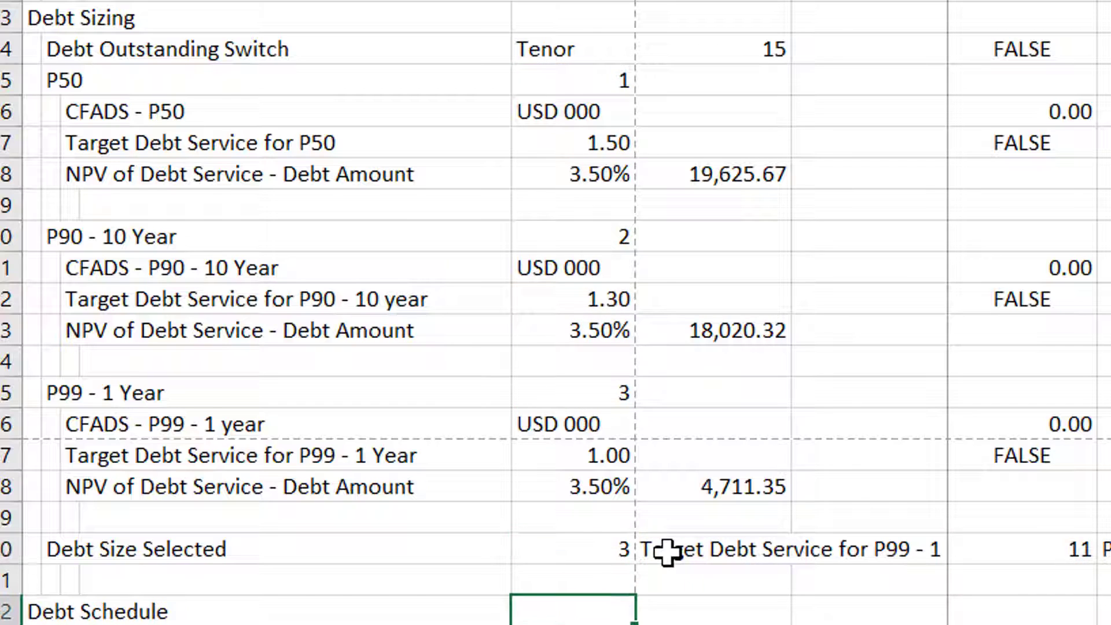
pyautogui.press('Down')
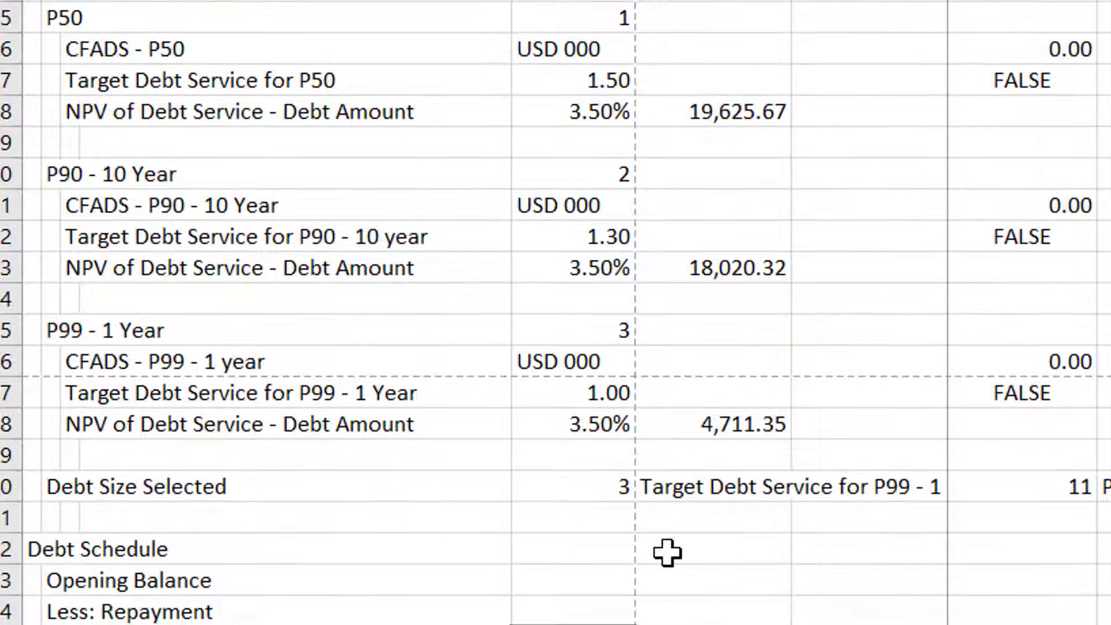
pyautogui.press('Up')
pyautogui.press('Up')
pyautogui.press('Up')
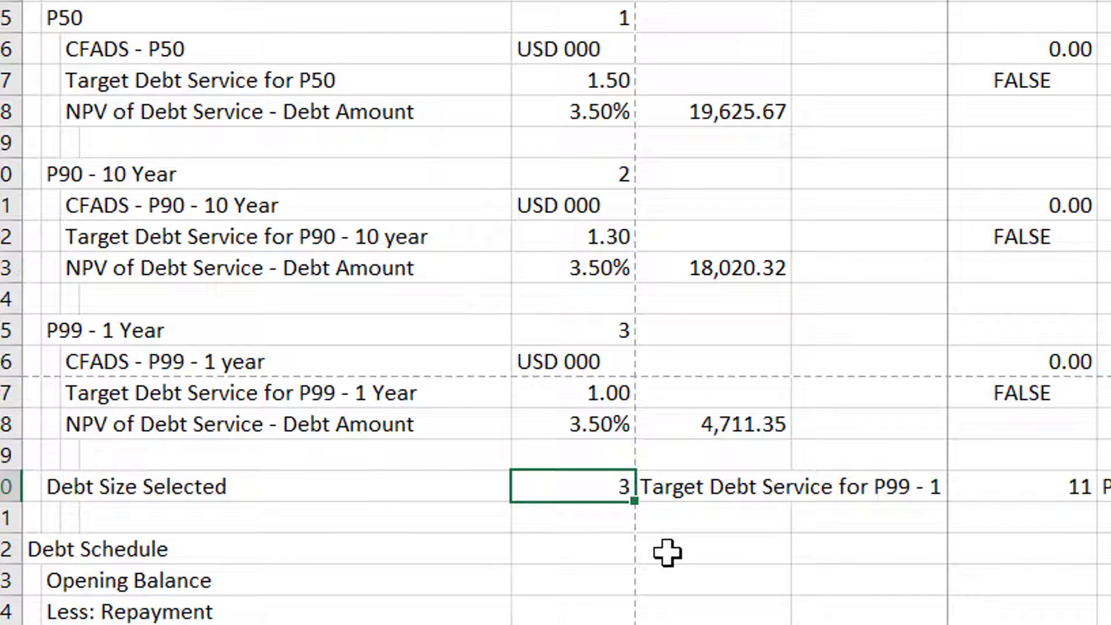
pyautogui.press('F2')
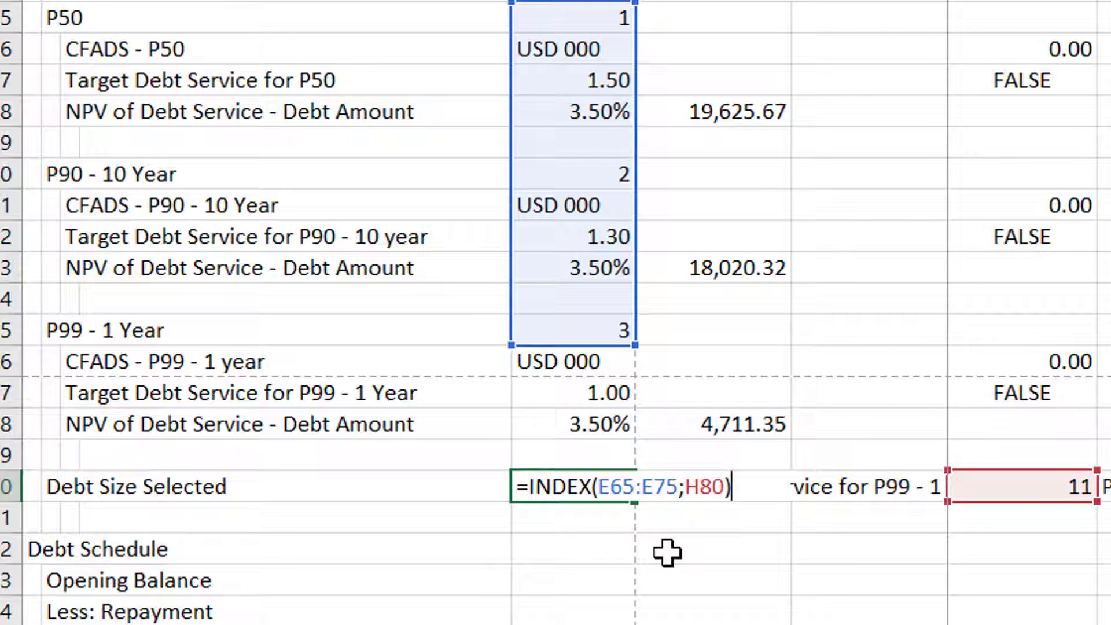
pyautogui.press('Escape')
# Inspect the initial Closing Balance formula in H85 that uses the three debt amounts, and the selected target label in F80
pyautogui.press('Down')
pyautogui.press('Down')
pyautogui.press('Down')
pyautogui.press('Down')
pyautogui.press('Down')
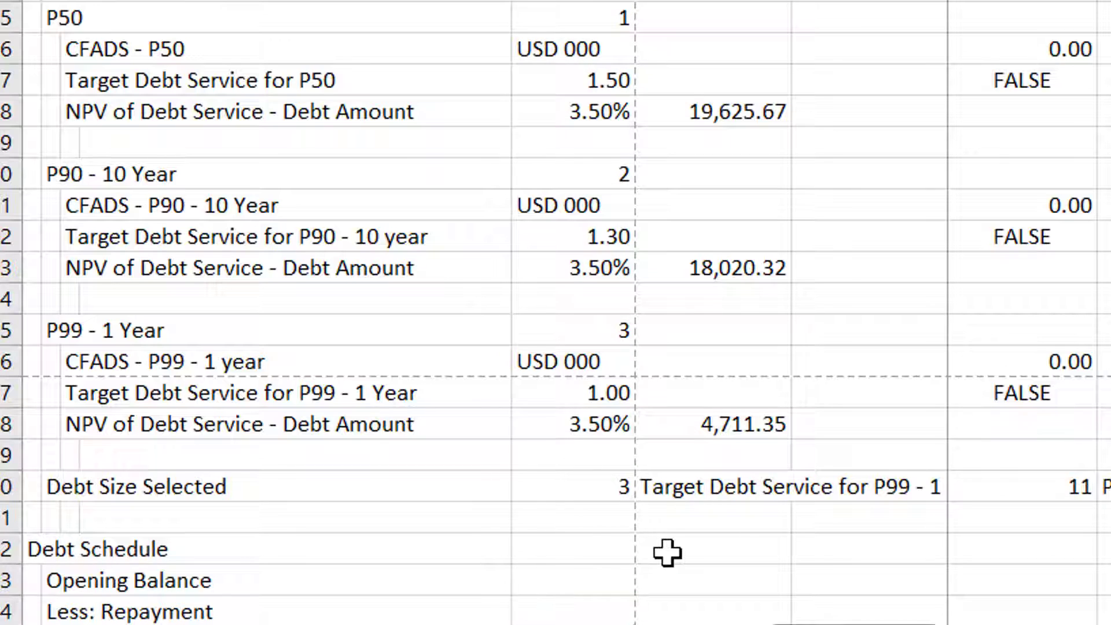
pyautogui.press('F2')
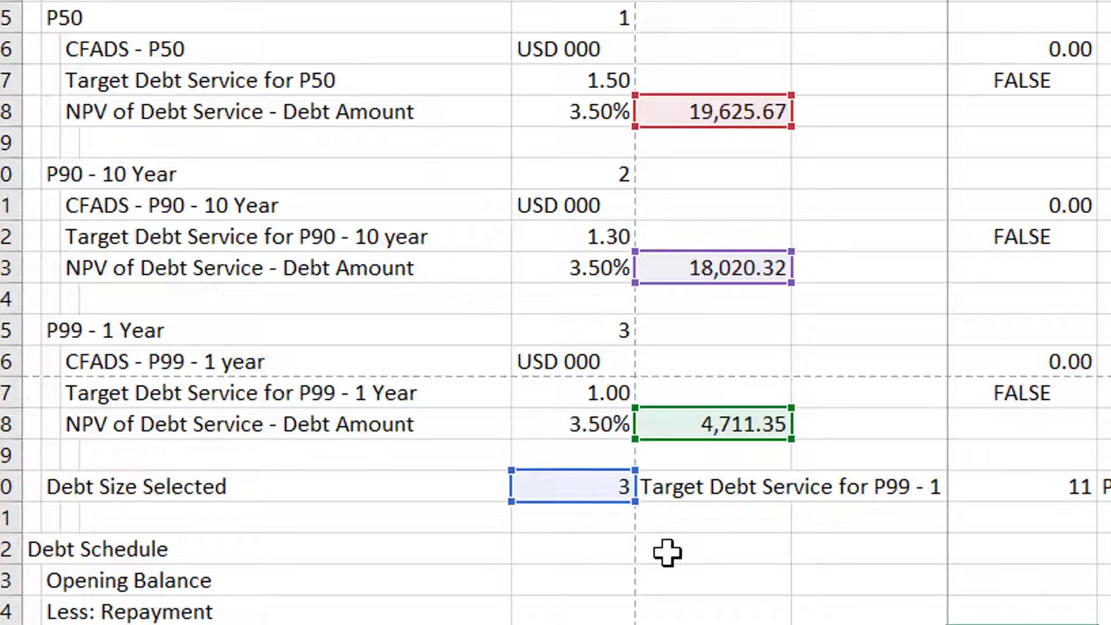
pyautogui.press('Return')
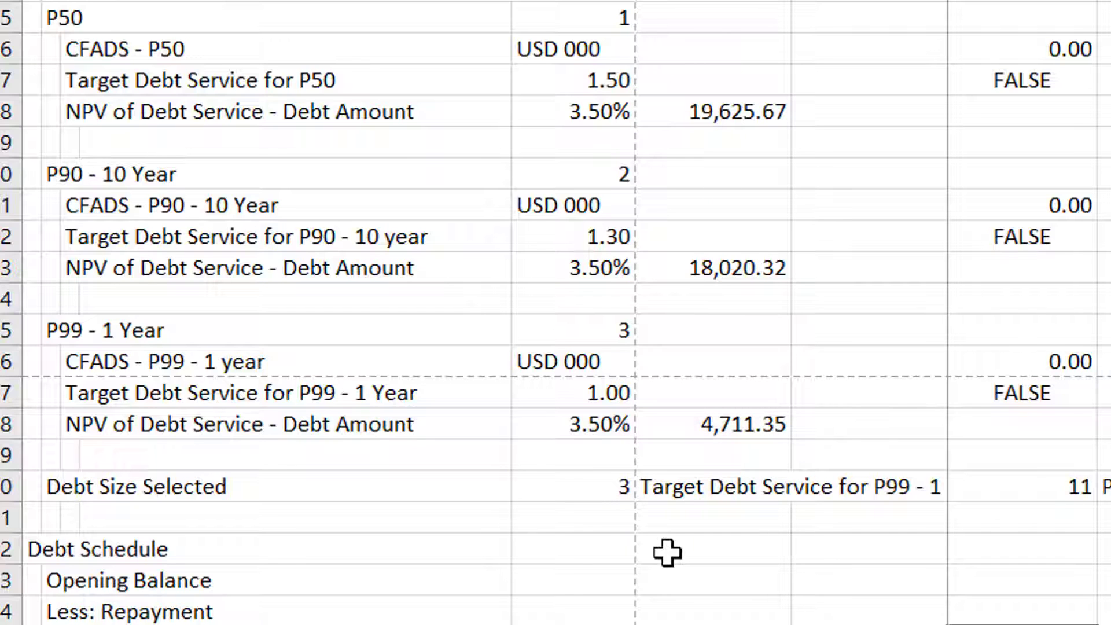
pyautogui.click(702, 496)
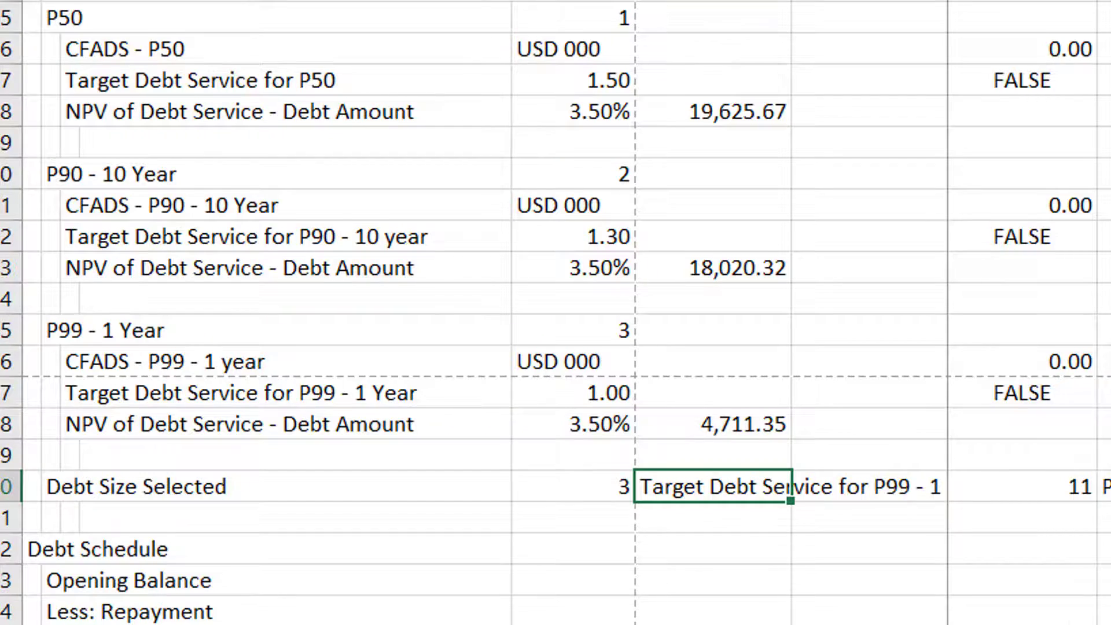
# Look at the DSCR cases offered in the Period selector and keep P50 DSCR selected
pyautogui.click(338, 62)
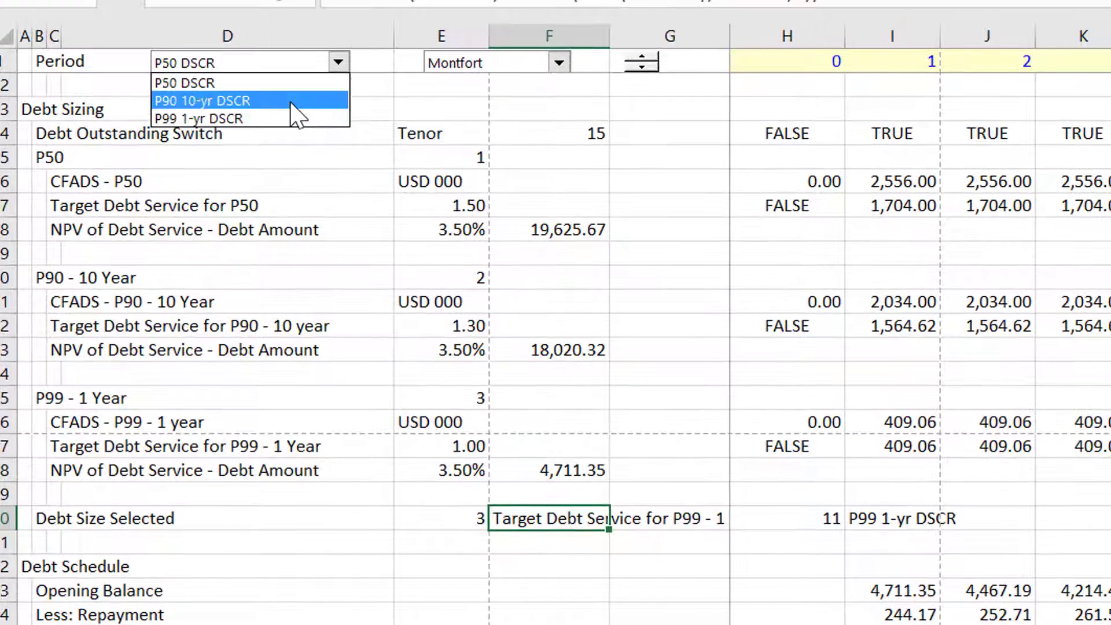
pyautogui.click(292, 103)
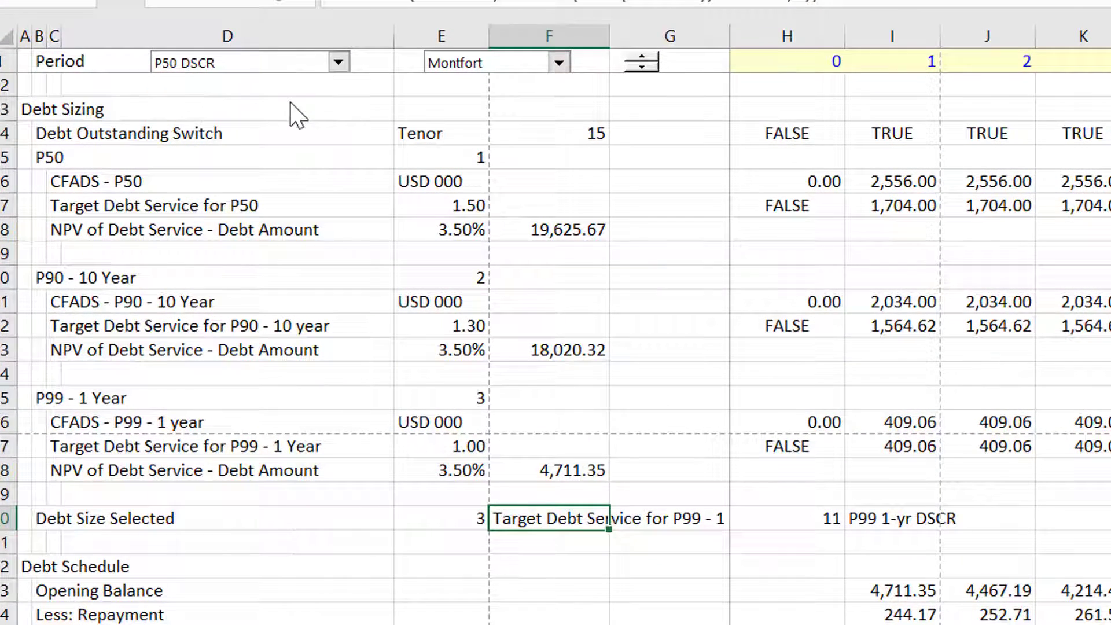
pyautogui.click(339, 62)
pyautogui.click(292, 83)
# Examine the opening and first-period Repayment and Closing Balance cells in the Debt Schedule
pyautogui.click(801, 609)
pyautogui.press('Down')
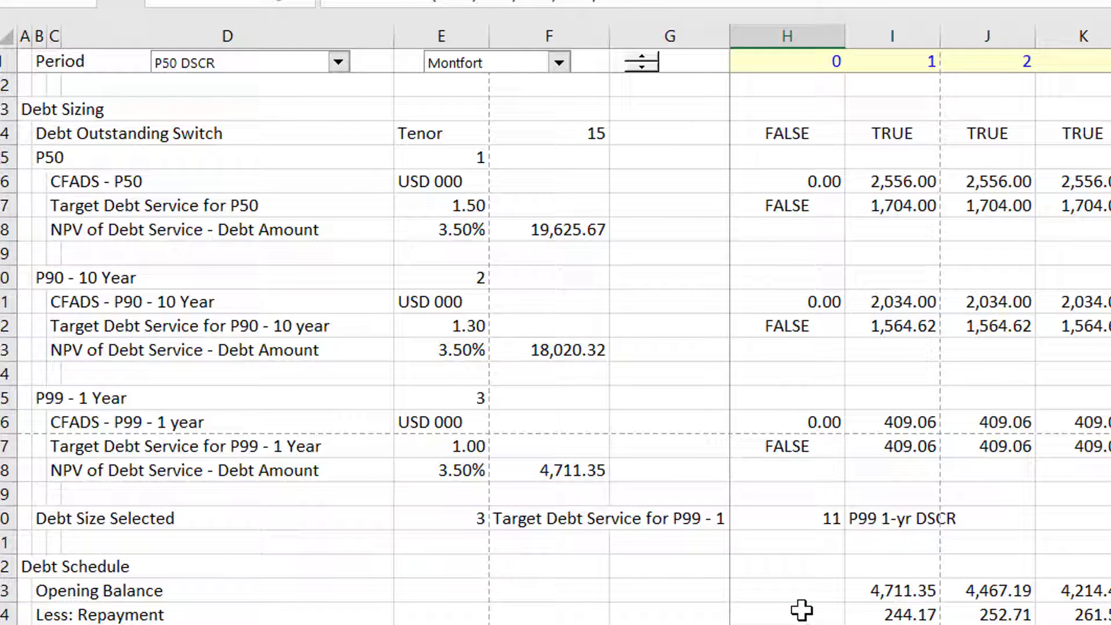
pyautogui.press('Right')
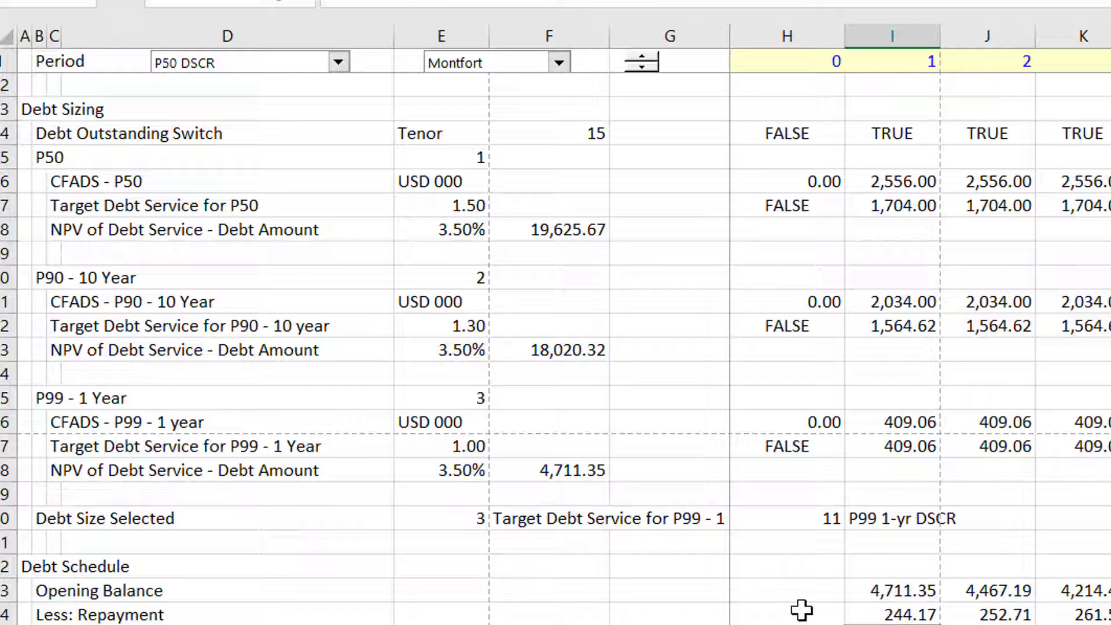
pyautogui.press('Up')
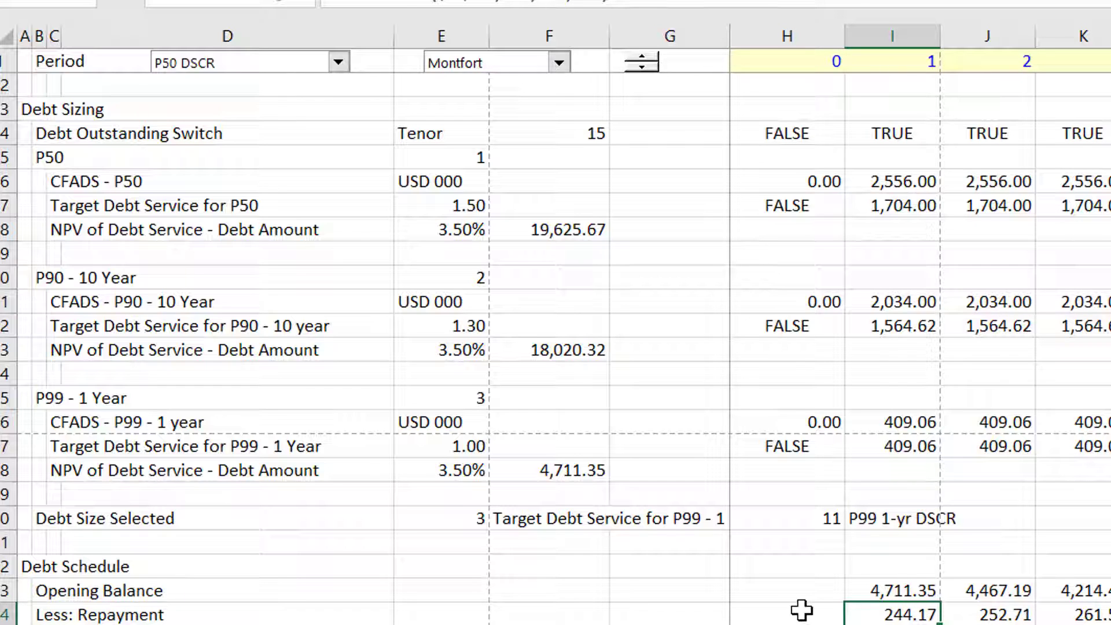
pyautogui.press('Down')
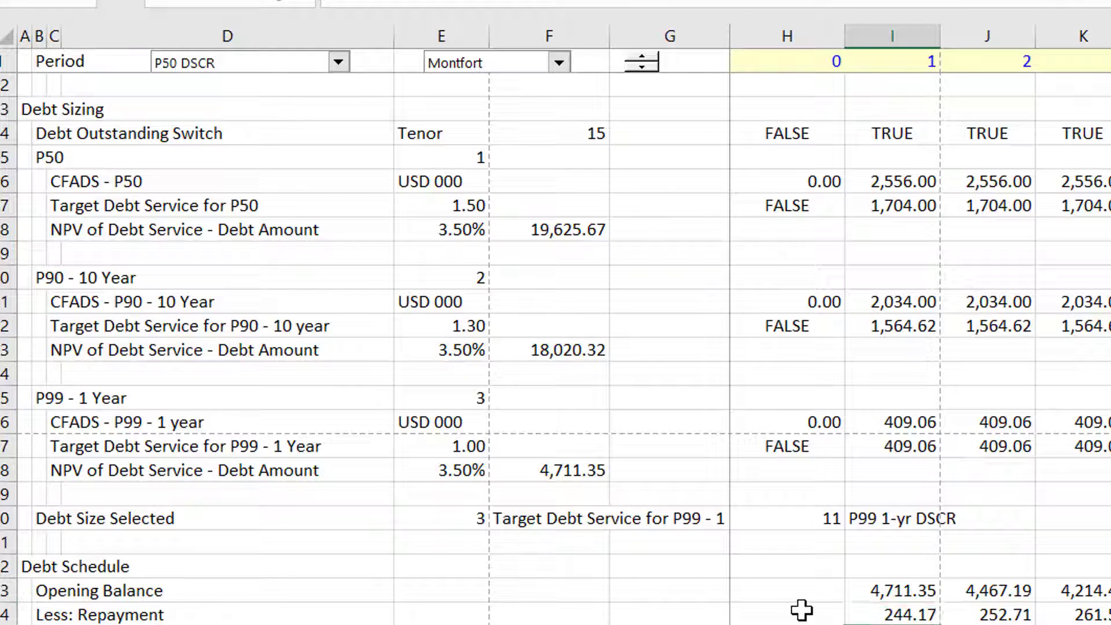
# Set the target DSCRs in the Operating Assumptions to 1.35 for P50 and 1.15 for P90 10-yr
pyautogui.press('pageup')
pyautogui.press('pageup')
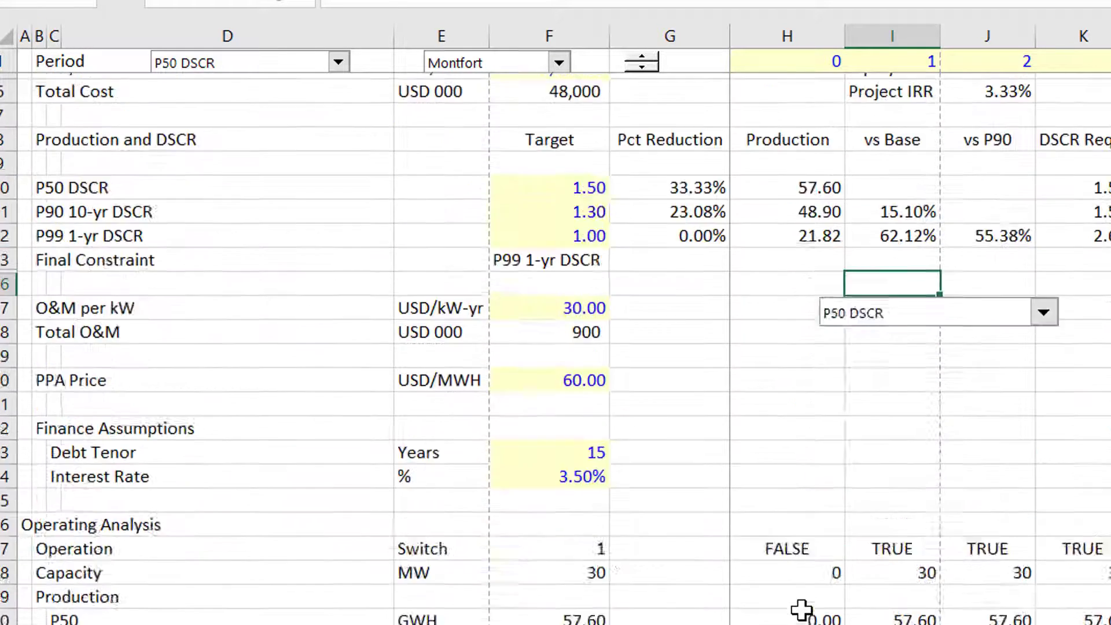
pyautogui.press('Left')
pyautogui.press('Left')
pyautogui.press('Left')
pyautogui.press('Up')
pyautogui.press('Up')
pyautogui.press('Up')
pyautogui.press('Up')
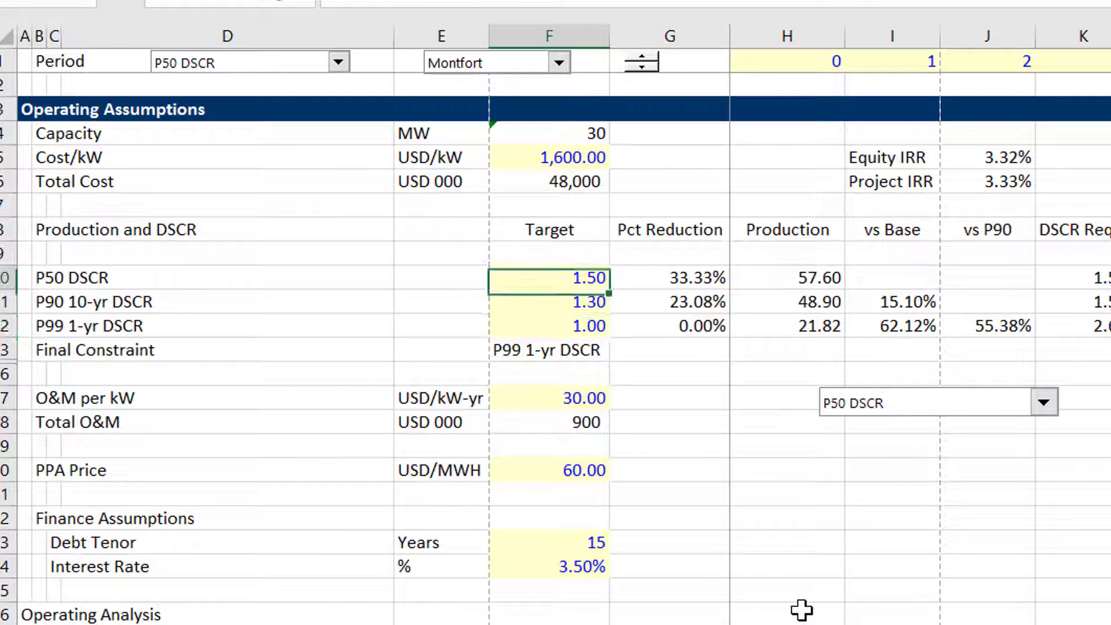
pyautogui.write('1.3')
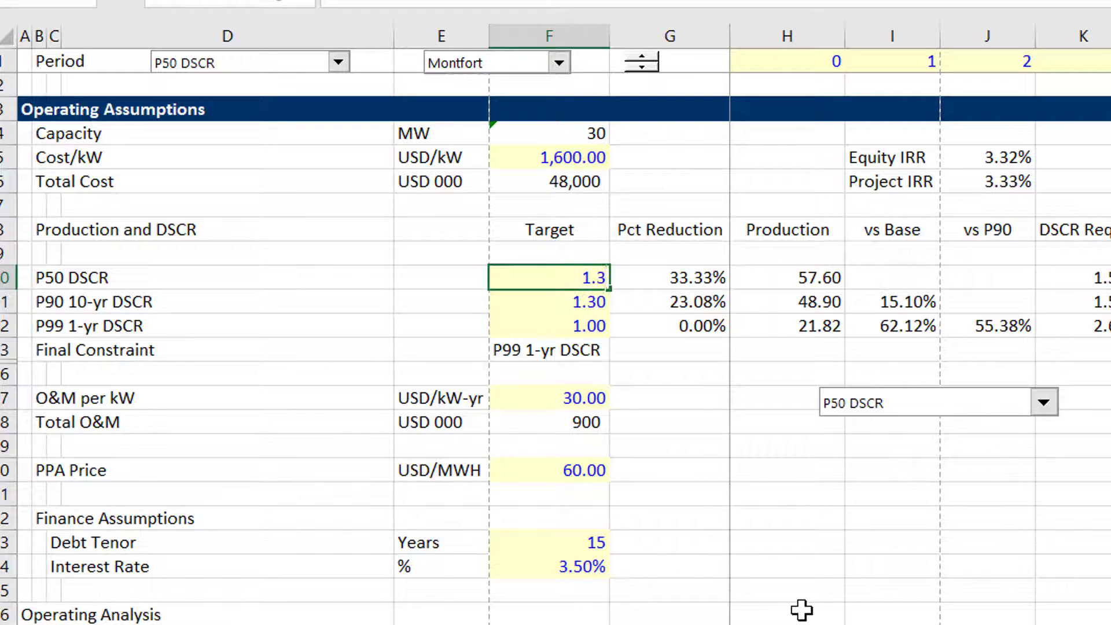
pyautogui.write('5')
pyautogui.press('Return')
pyautogui.write('1')
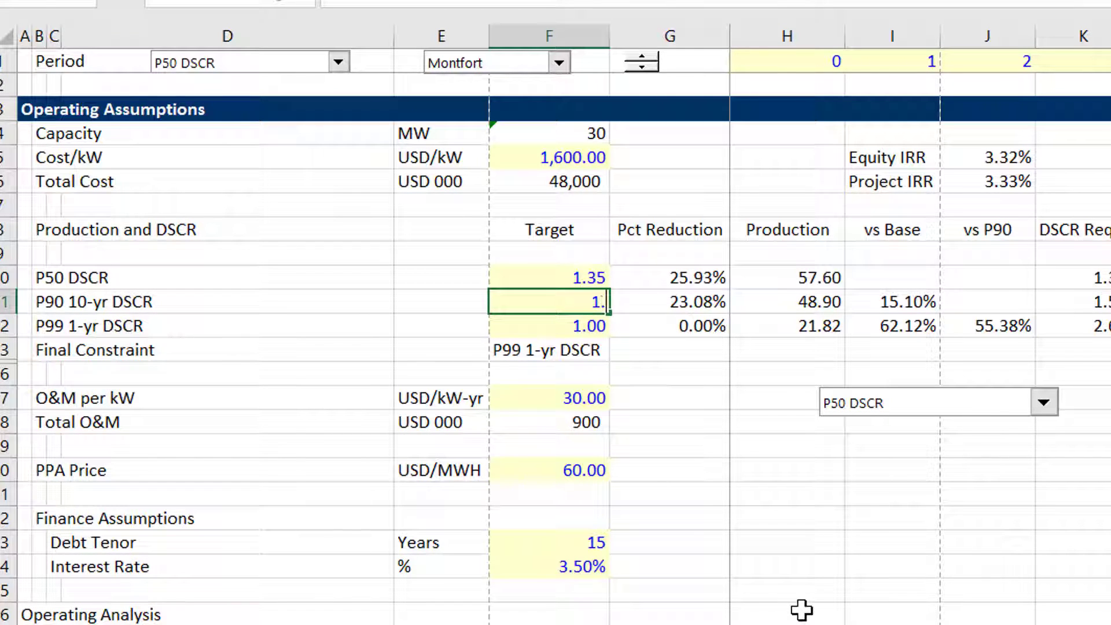
pyautogui.write('.15')
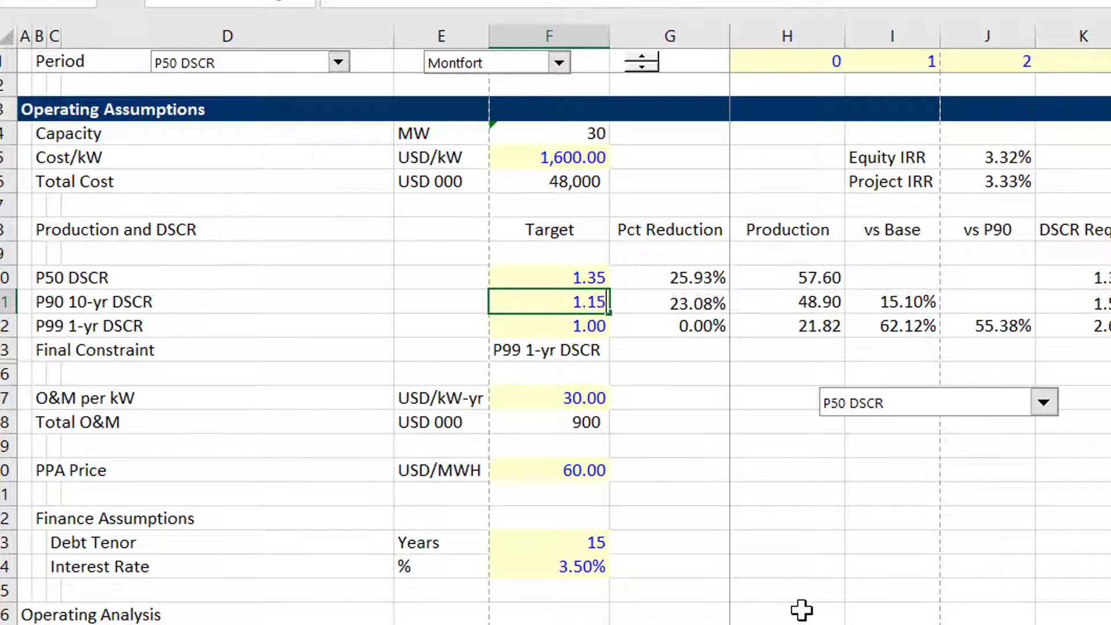
pyautogui.press('Return')
# Review the P90 and P99 debt amounts, Debt Size Selected and Debt Schedule under the new DSCR targets
pyautogui.press('Down')
pyautogui.press('Down')
pyautogui.press('Down')
pyautogui.press('Down')
pyautogui.press('Down')
pyautogui.press('Down')
pyautogui.press('Down')
pyautogui.press('Down')
pyautogui.press('Down')
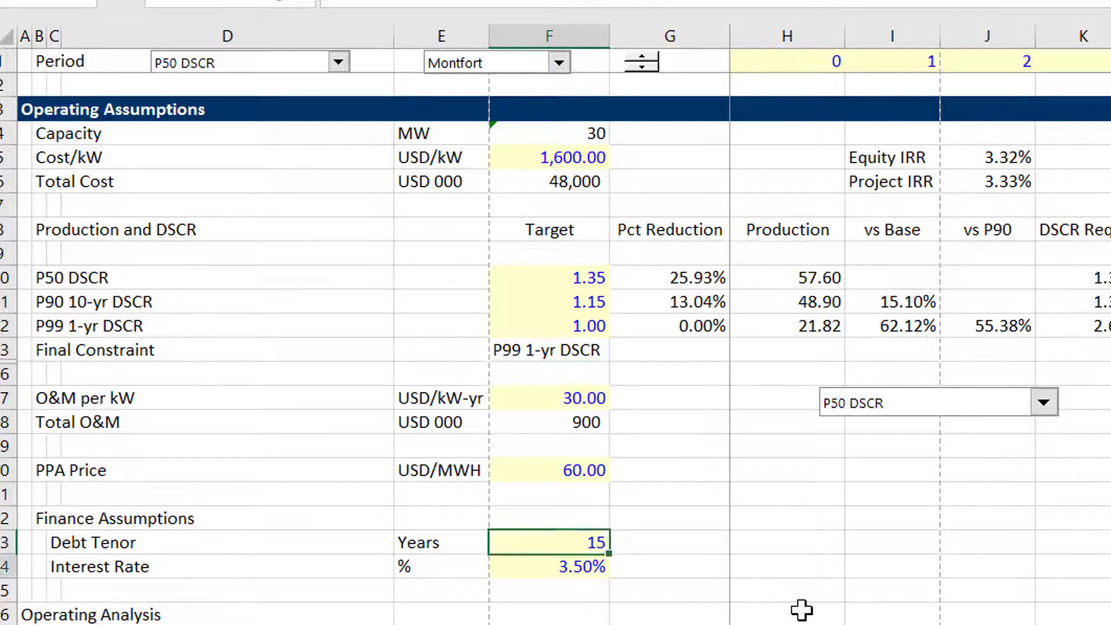
pyautogui.scroll(-14, 802, 610)
pyautogui.scroll(-9, 802, 610)
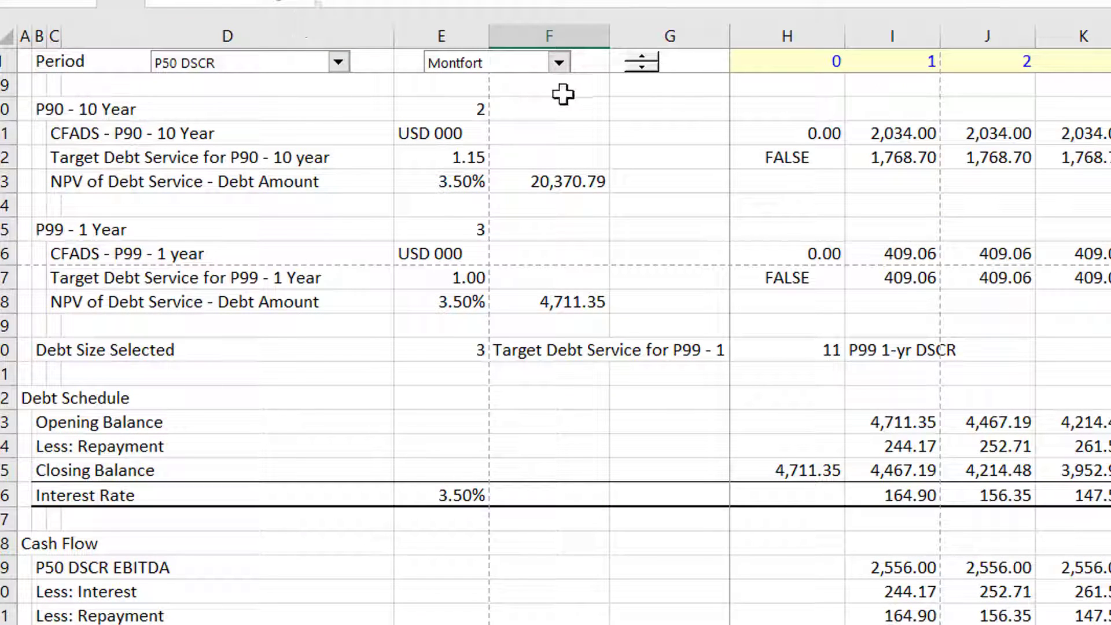
# Switch the project to LB II, CGordo and SW Mesa in turn to compare which case sizes the debt
pyautogui.click(563, 61)
pyautogui.click(463, 84)
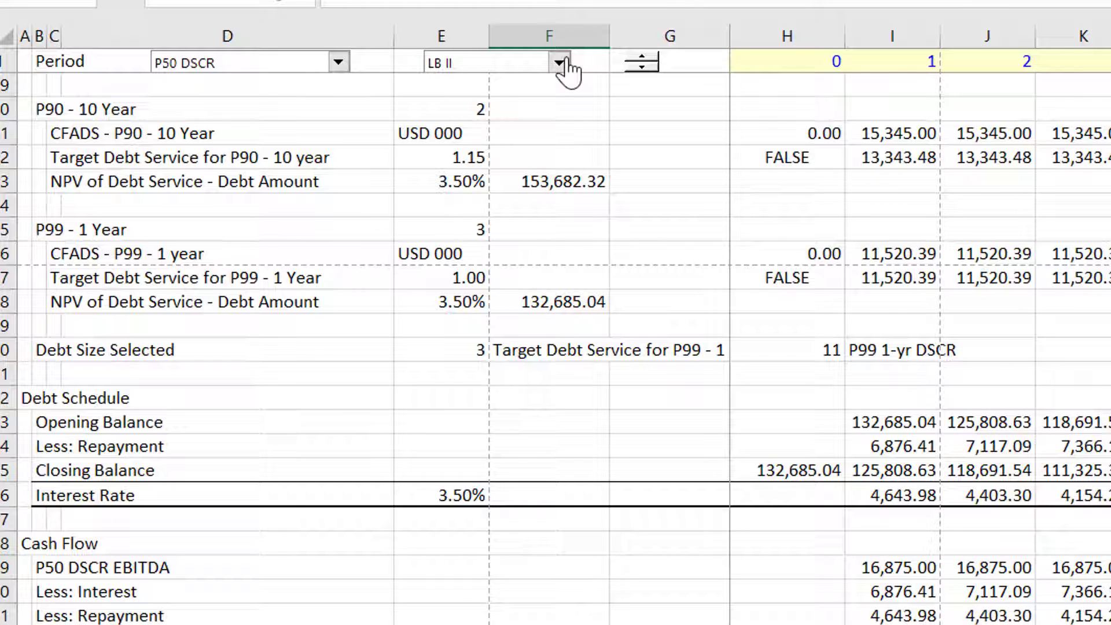
pyautogui.click(563, 61)
pyautogui.click(463, 101)
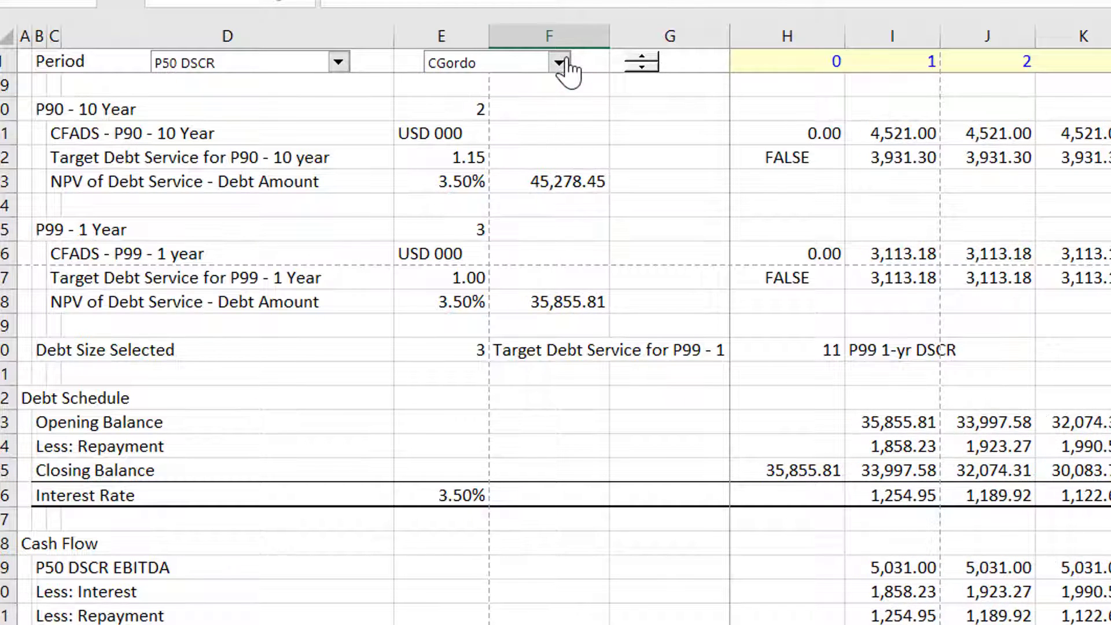
pyautogui.click(563, 61)
pyautogui.click(463, 116)
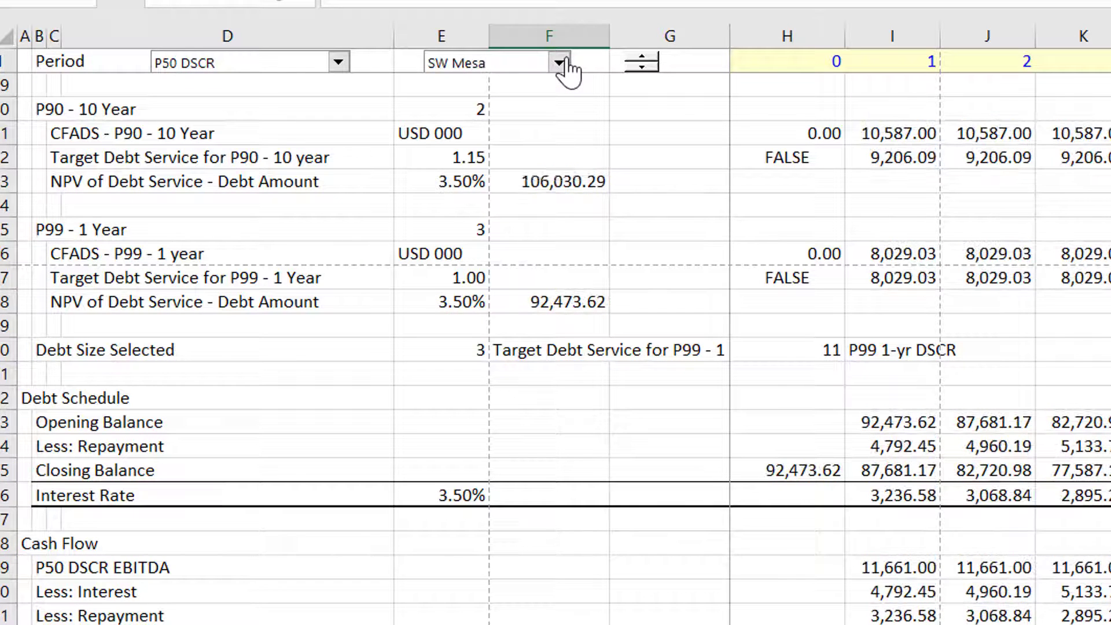
# Switch the project to Hancock, HWinds and New Mex in turn to compare their debt amounts and selected debt size
pyautogui.click(560, 62)
pyautogui.press('Down')
pyautogui.press('Return')
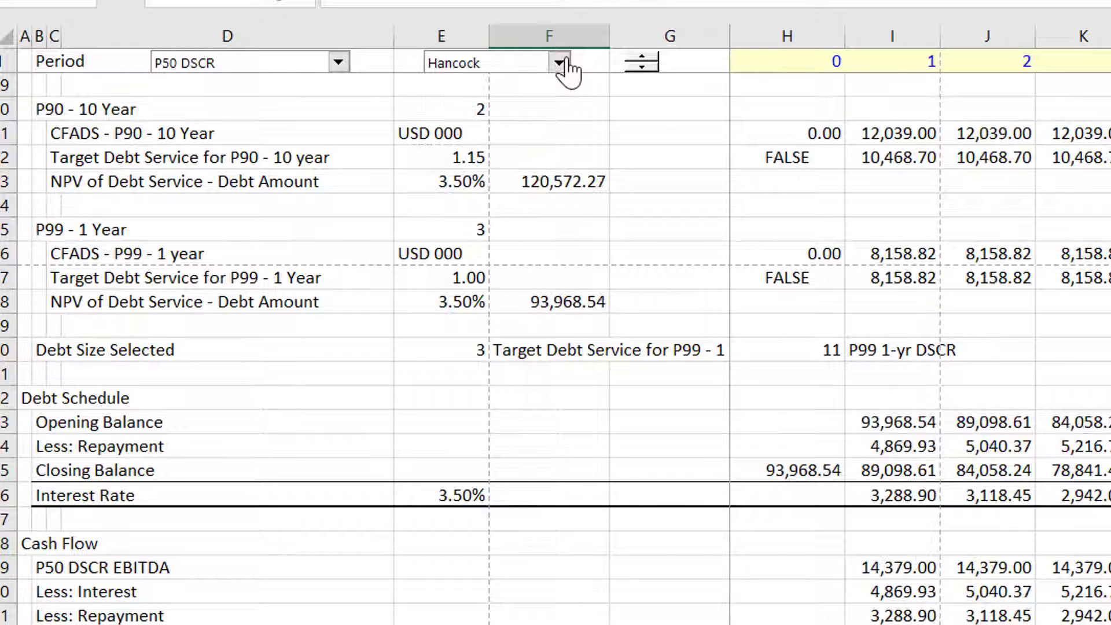
pyautogui.click(561, 63)
pyautogui.press('Down')
pyautogui.press('Return')
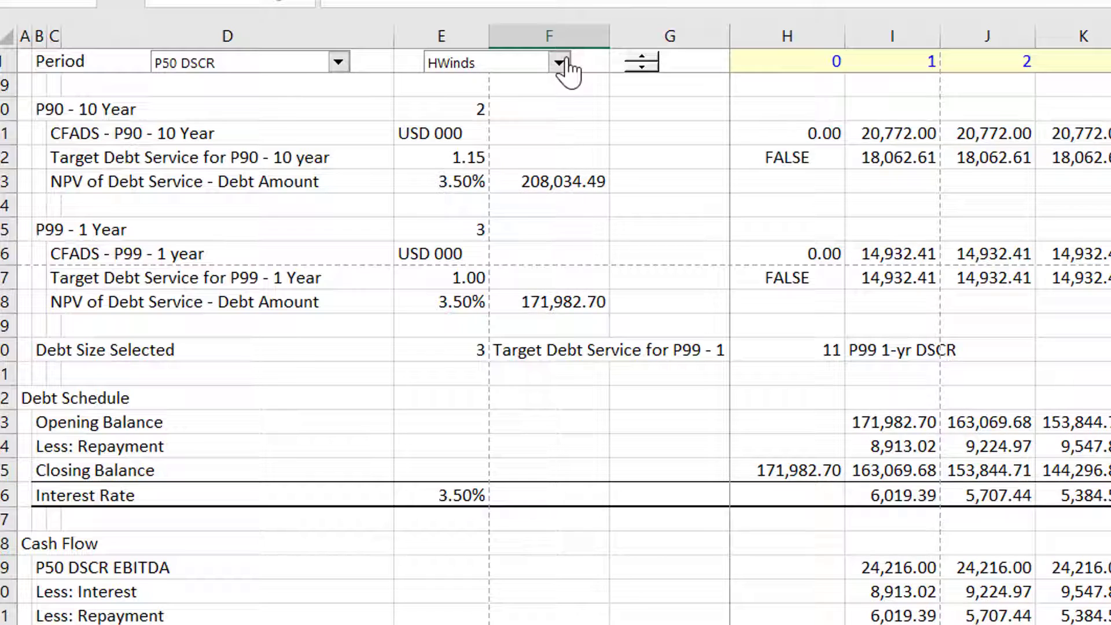
pyautogui.click(560, 63)
pyautogui.press('Down')
pyautogui.press('Return')
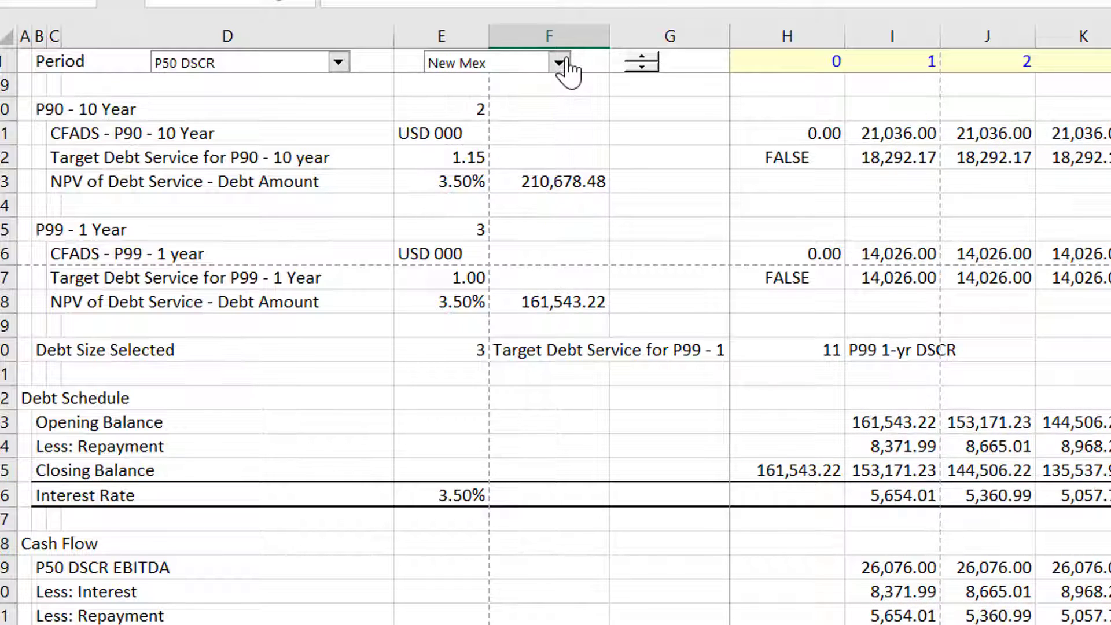
# Set the target DSCRs in the Operating Assumptions to 1.45 for P50 and 1.25 for P90 10-yr
pyautogui.click(349, 151)
pyautogui.scroll(12, 348, 151)
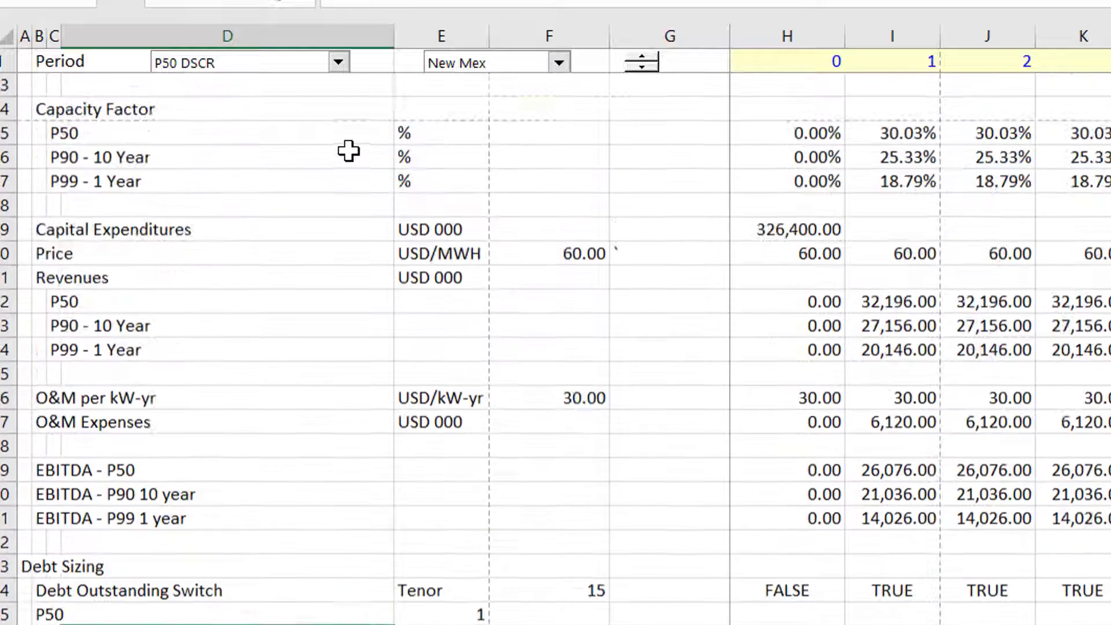
pyautogui.press('pageup')
pyautogui.press('Up')
pyautogui.press('Up')
pyautogui.press('Up')
pyautogui.press('Up')
pyautogui.press('Right')
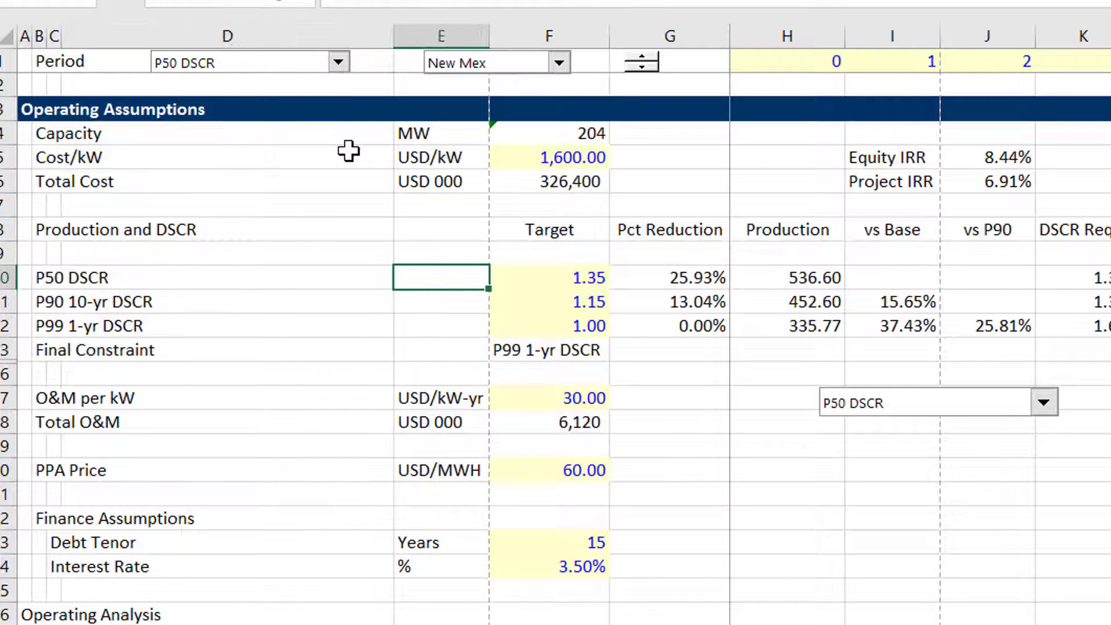
pyautogui.press('Right')
pyautogui.write('1.45')
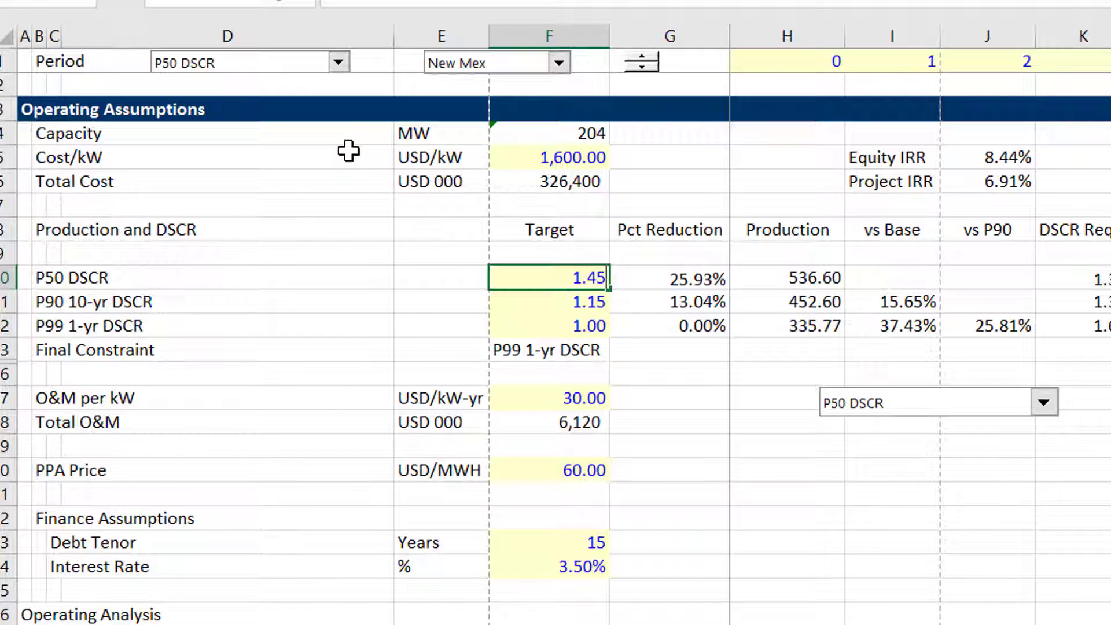
pyautogui.press('Return')
pyautogui.write('1.2')
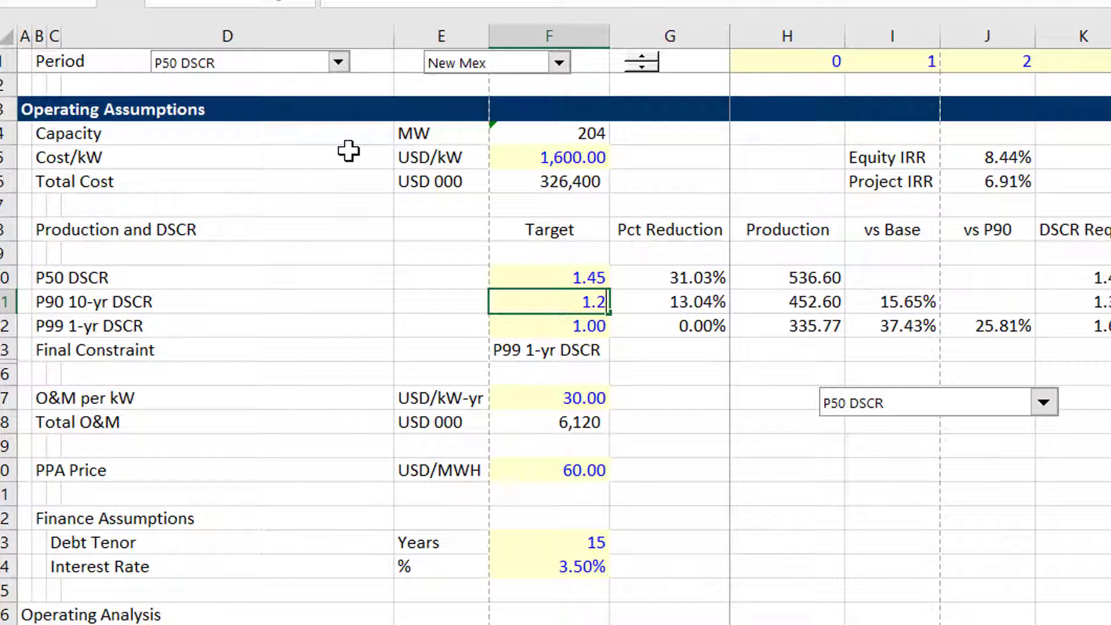
pyautogui.write('5')
pyautogui.press('Return')
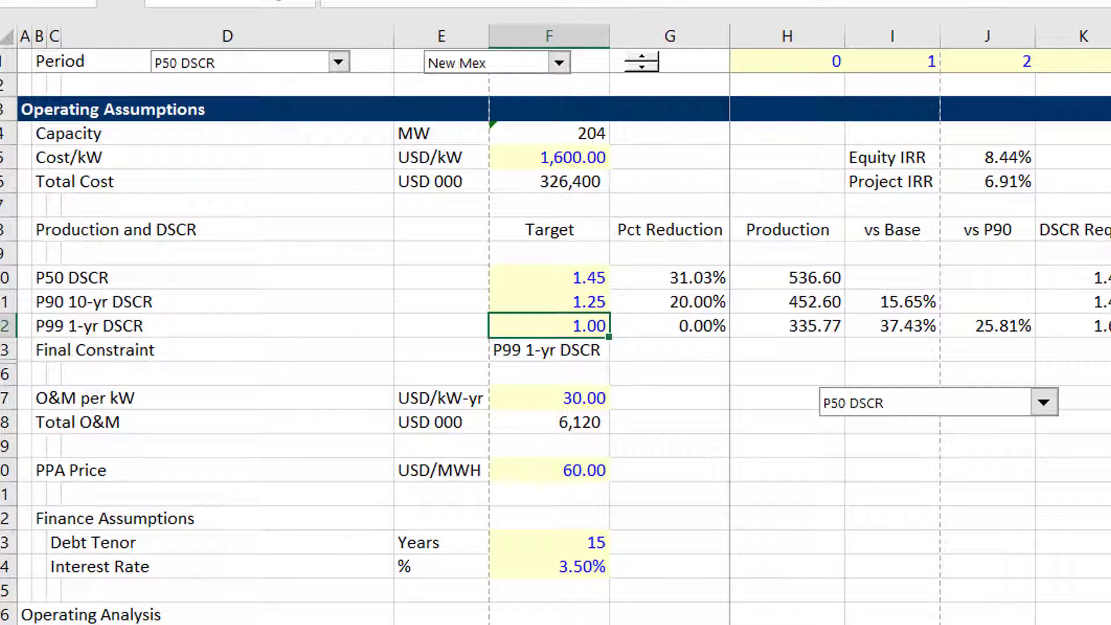
# Step through the projects from LB II to Montfort and back to LB II, checking the Final Constraint for each
pyautogui.click(1110, 157)
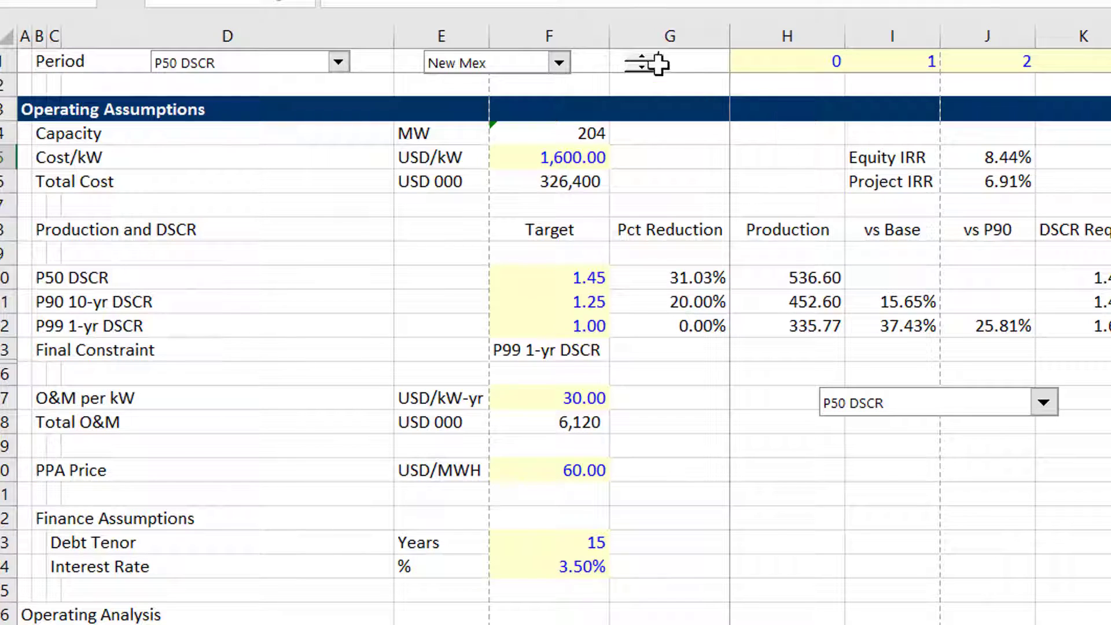
pyautogui.click(559, 63)
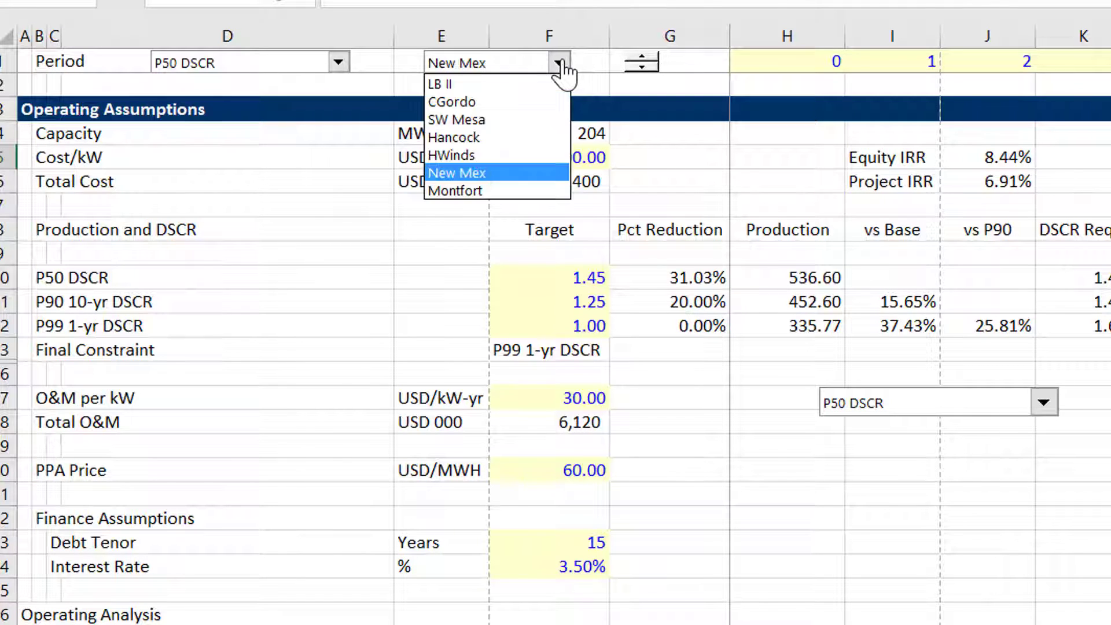
pyautogui.click(557, 84)
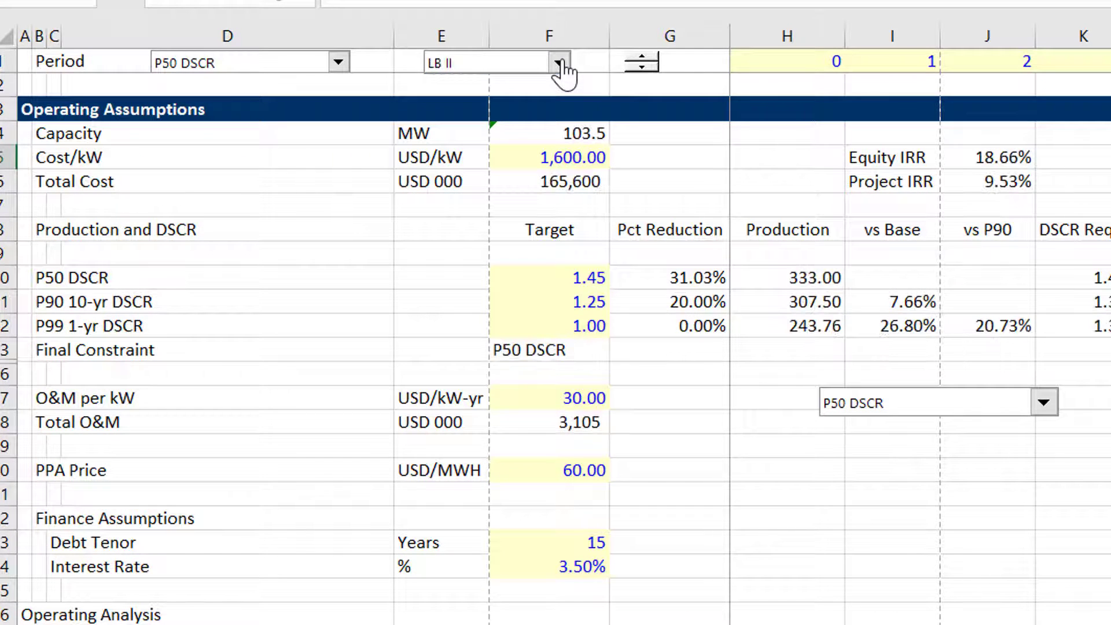
pyautogui.click(641, 59)
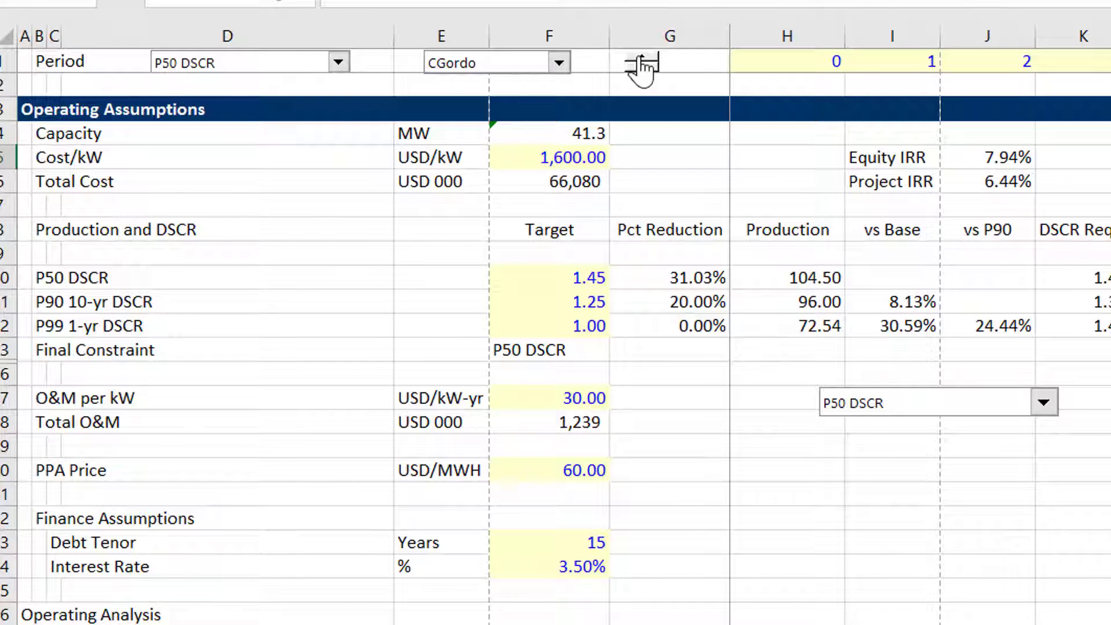
pyautogui.click(642, 59)
pyautogui.click(641, 59)
pyautogui.click(641, 59)
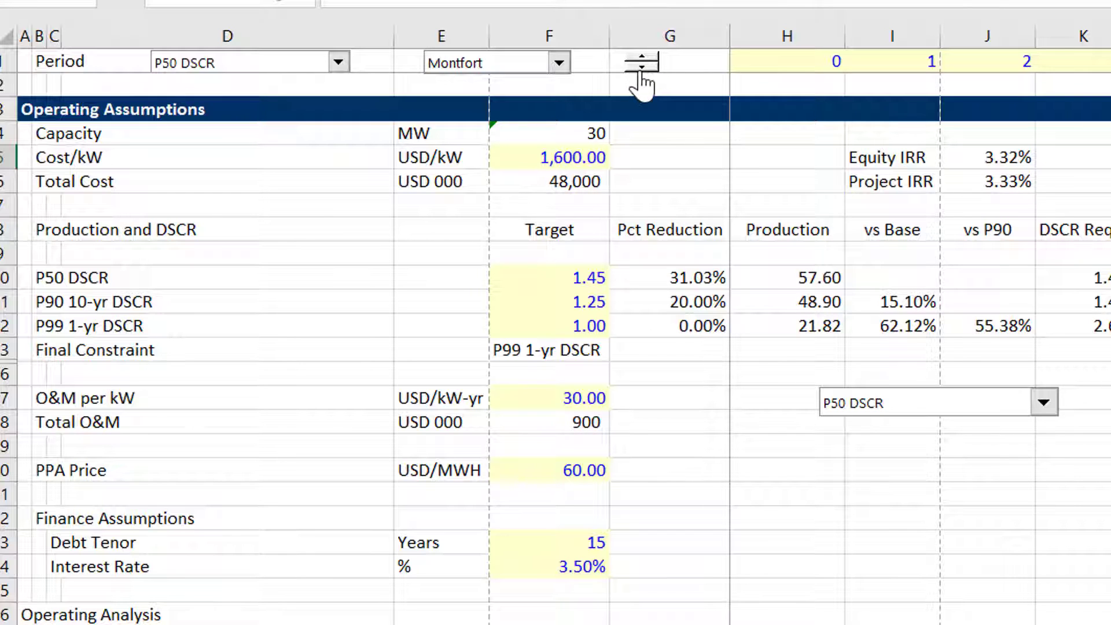
pyautogui.click(642, 59)
pyautogui.click(642, 61)
pyautogui.click(642, 68)
pyautogui.click(641, 68)
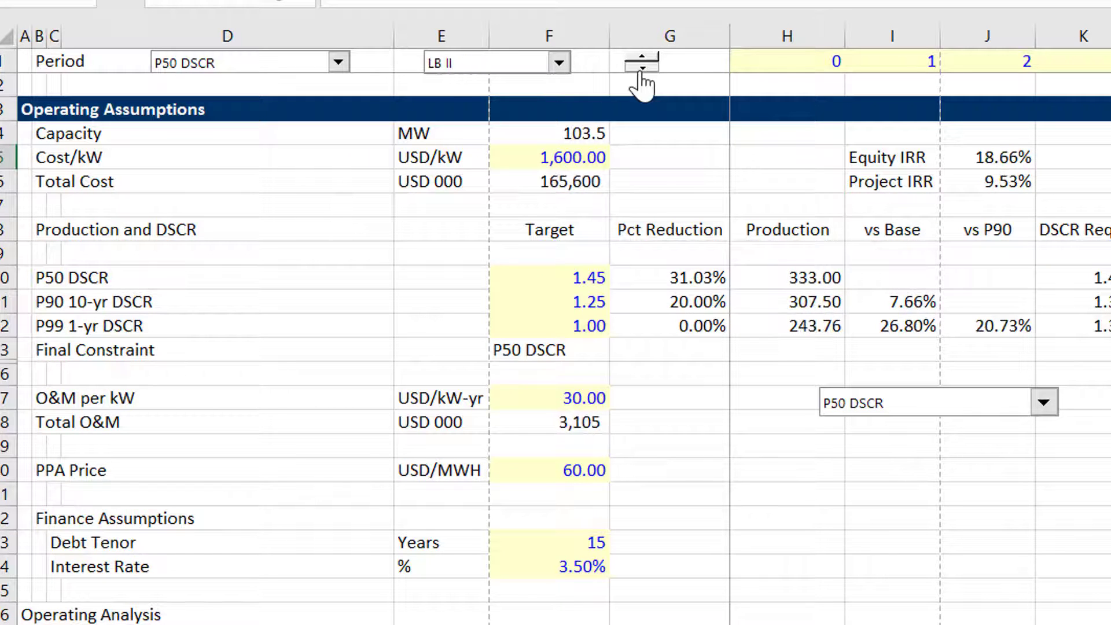
# Set the target DSCRs in the Operating Assumptions to 1.50 for P50 and 1.30 for P90 10-yr
pyautogui.press('Left')
pyautogui.press('Left')
pyautogui.press('Left')
pyautogui.press('Left')
pyautogui.press('Left')
pyautogui.press('Left')
pyautogui.press('Down')
pyautogui.press('Down')
pyautogui.press('Down')
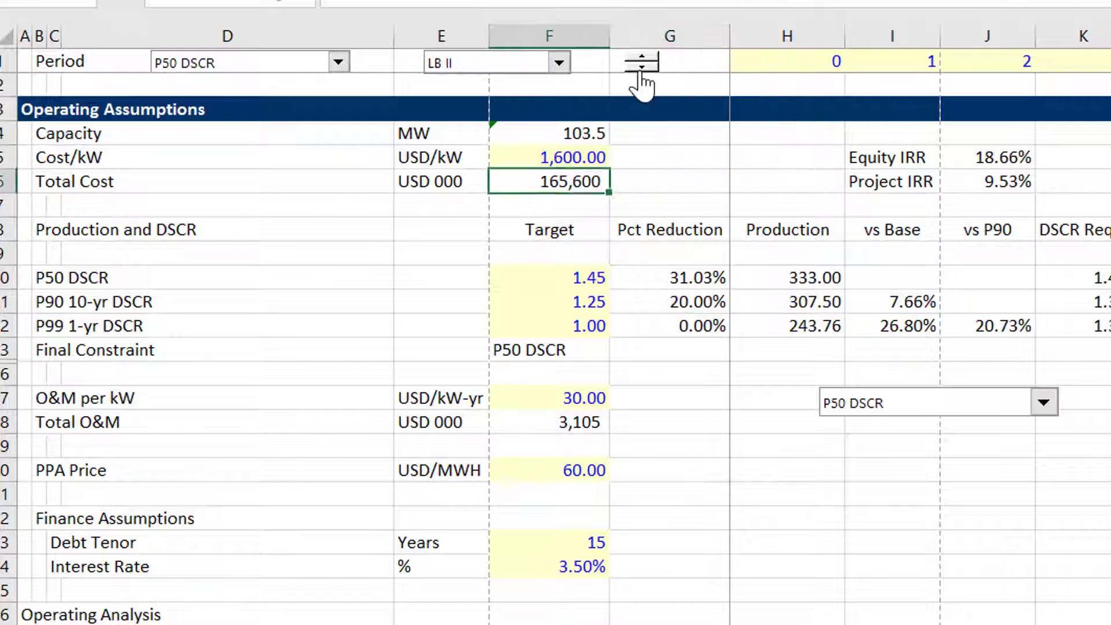
pyautogui.press('Down')
pyautogui.press('Down')
pyautogui.write('1.5')
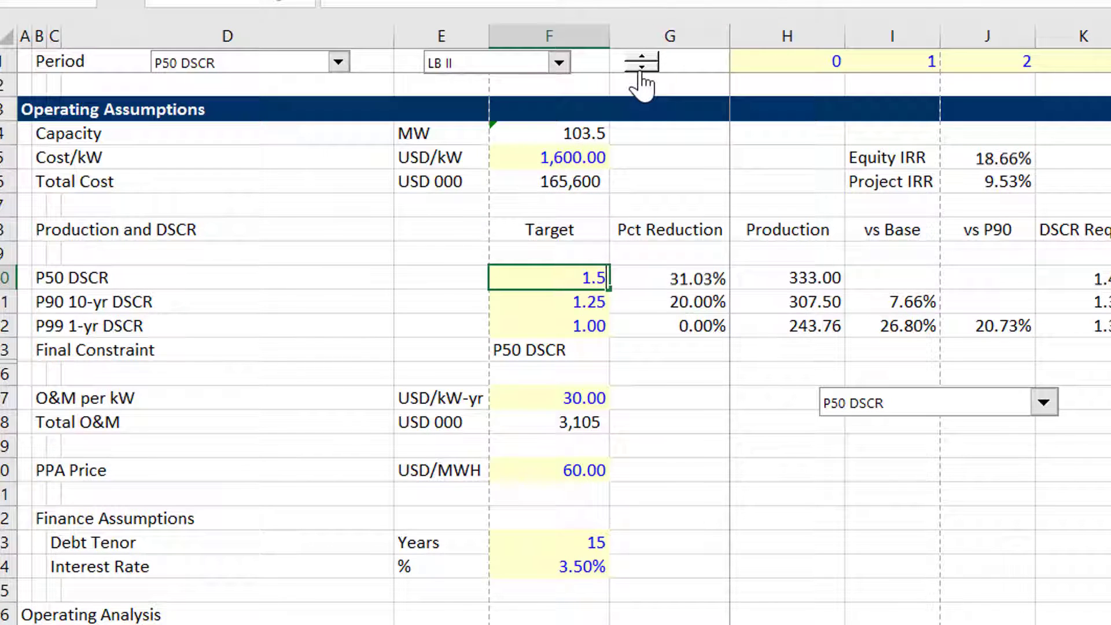
pyautogui.press('Return')
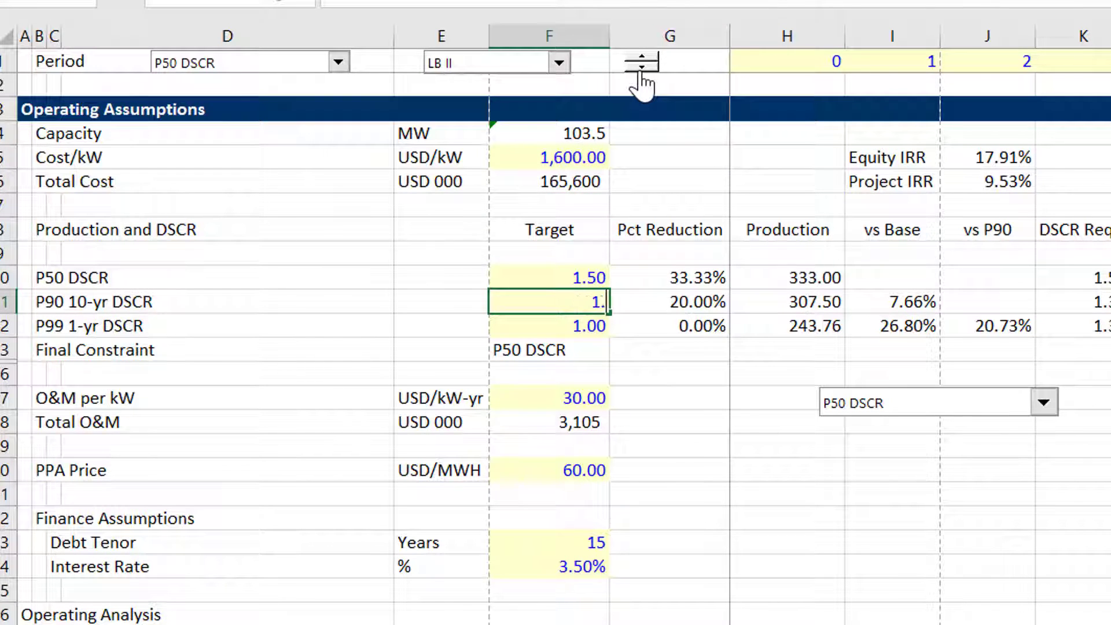
pyautogui.press('Return')
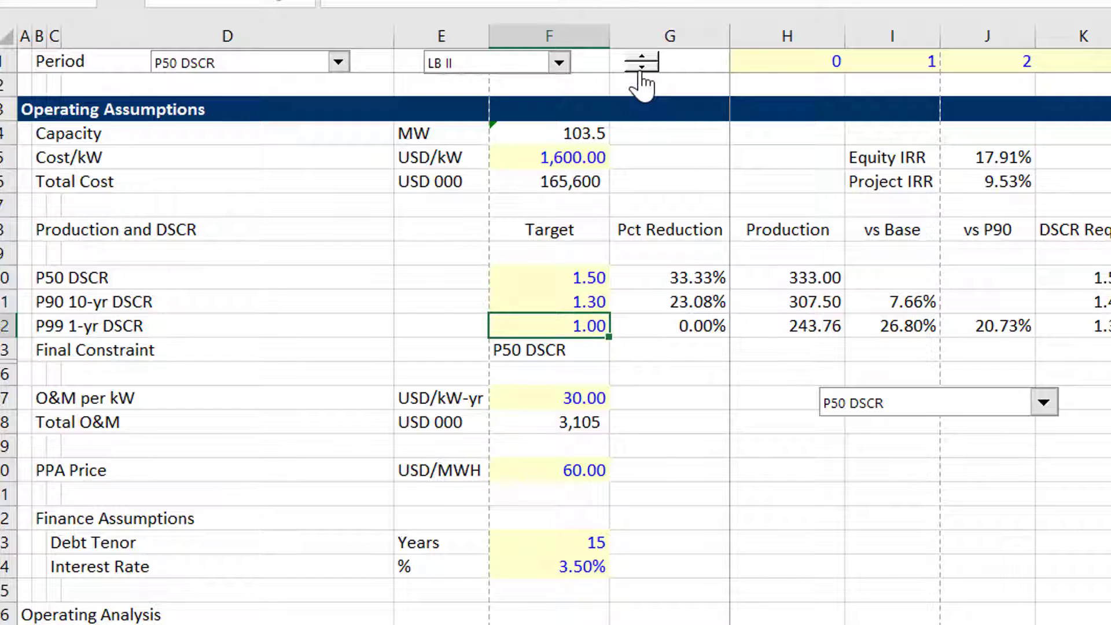
# Switch the selected DSCR case to P90 10-yr DSCR and back to P50 DSCR
pyautogui.click(919, 404)
pyautogui.press('Down')
pyautogui.press('Return')
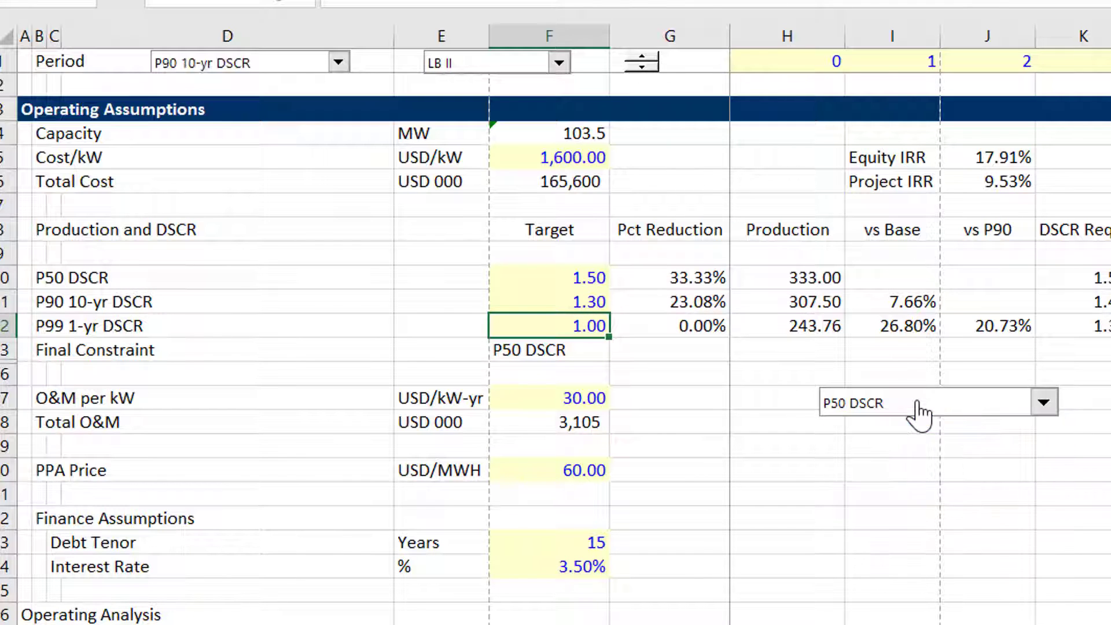
pyautogui.click(919, 405)
pyautogui.press('Up')
pyautogui.press('Return')
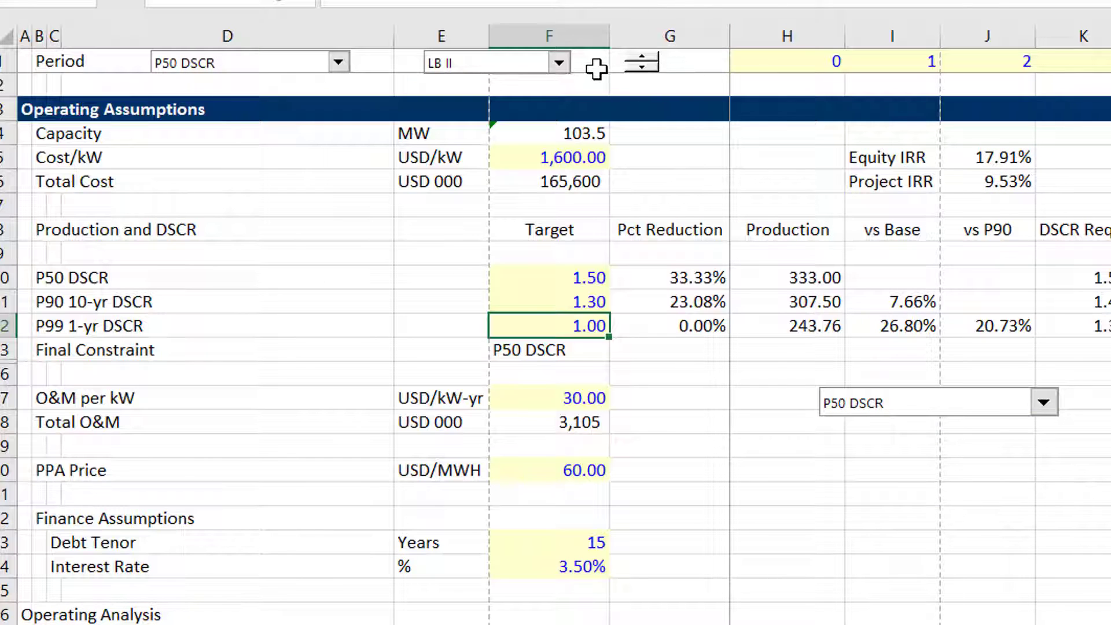
# Cycle through the projects from CGordo to Montfort and return to LB II, comparing the Final Constraint under the 1.50 and 1.30 targets
pyautogui.click(654, 58)
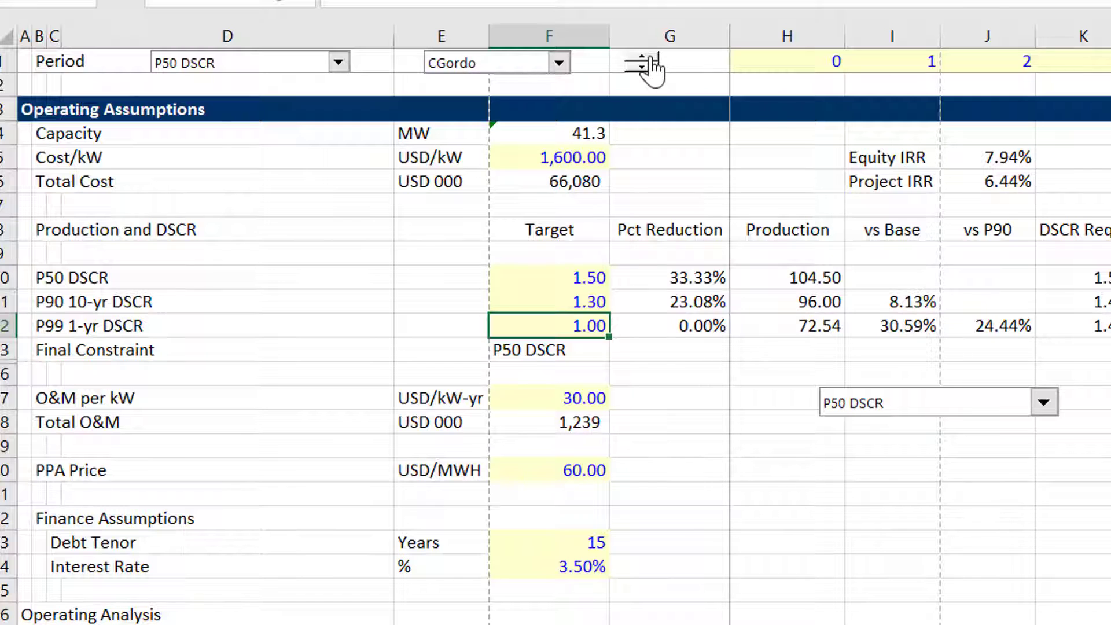
pyautogui.click(652, 58)
pyautogui.click(653, 58)
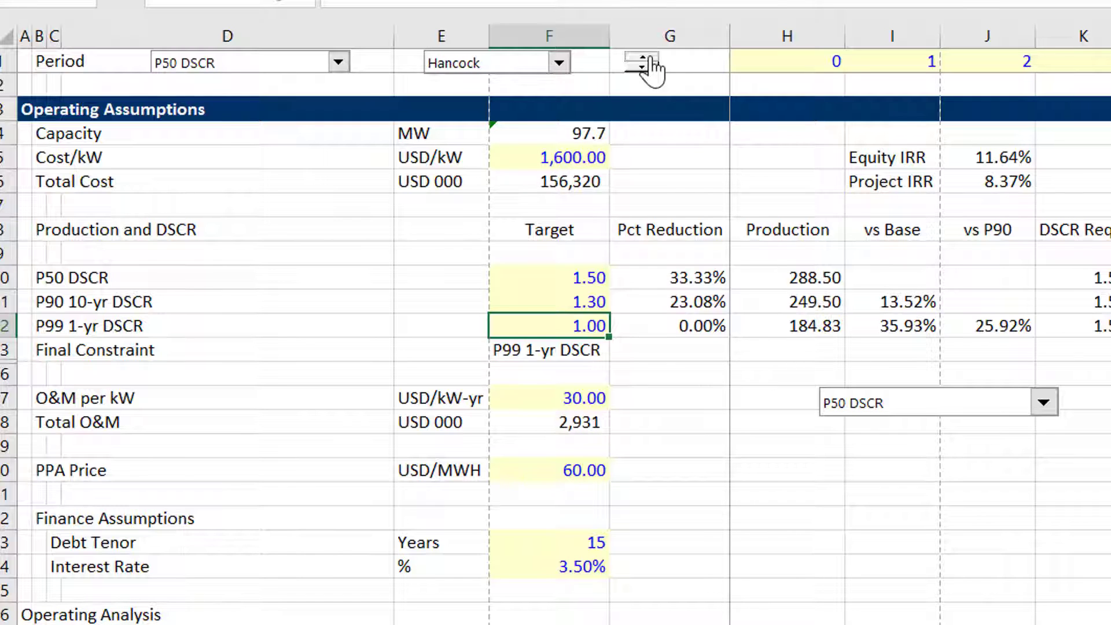
pyautogui.click(653, 58)
pyautogui.click(653, 58)
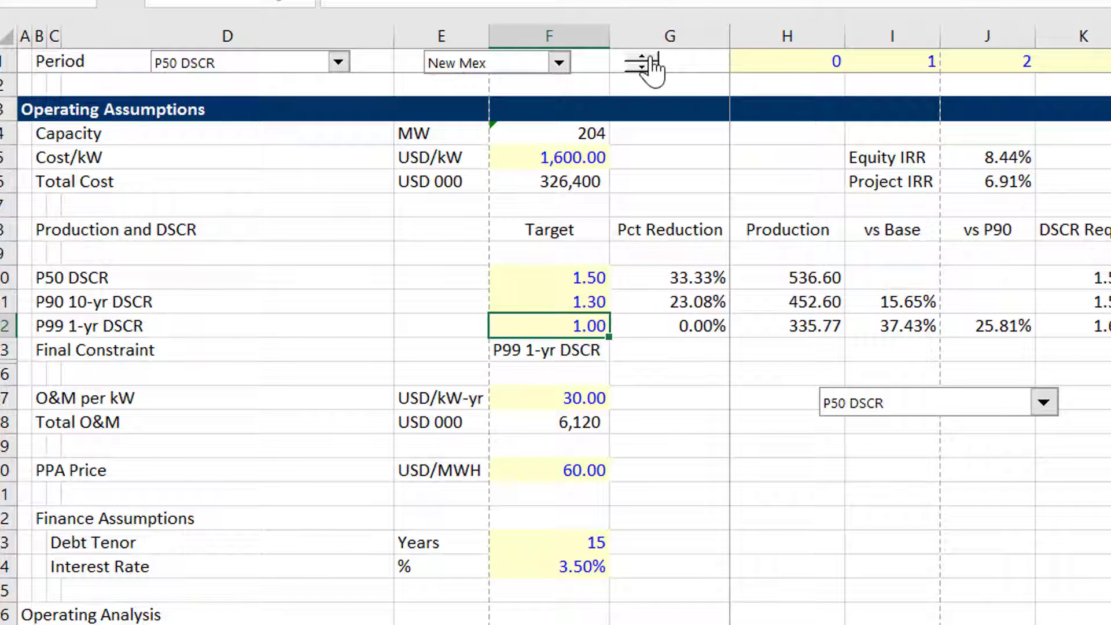
pyautogui.click(653, 58)
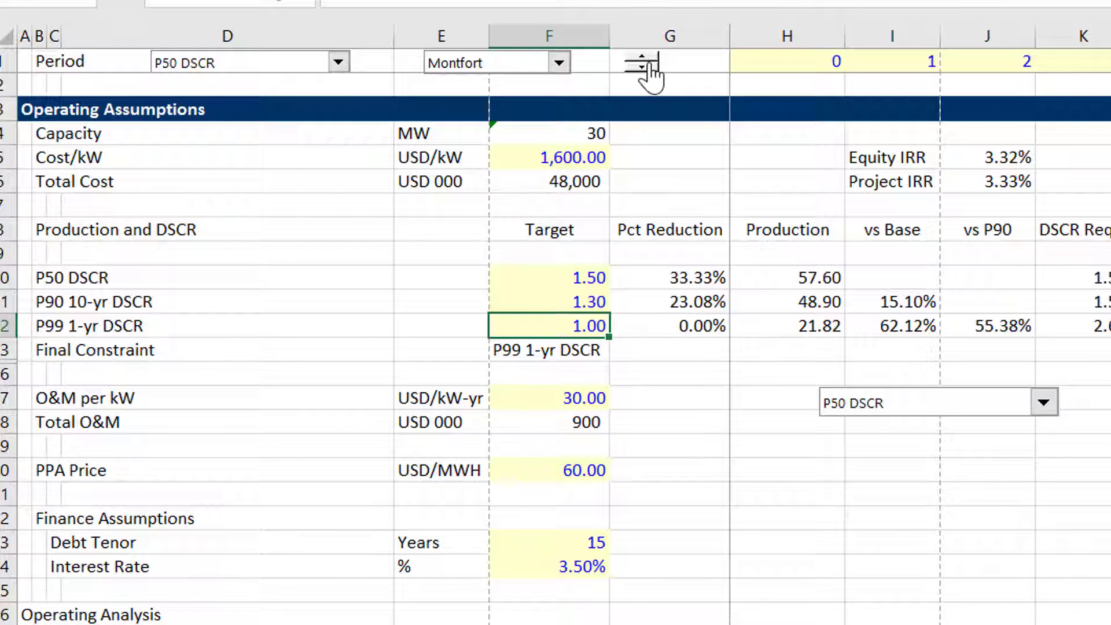
pyautogui.click(646, 70)
pyautogui.click(644, 69)
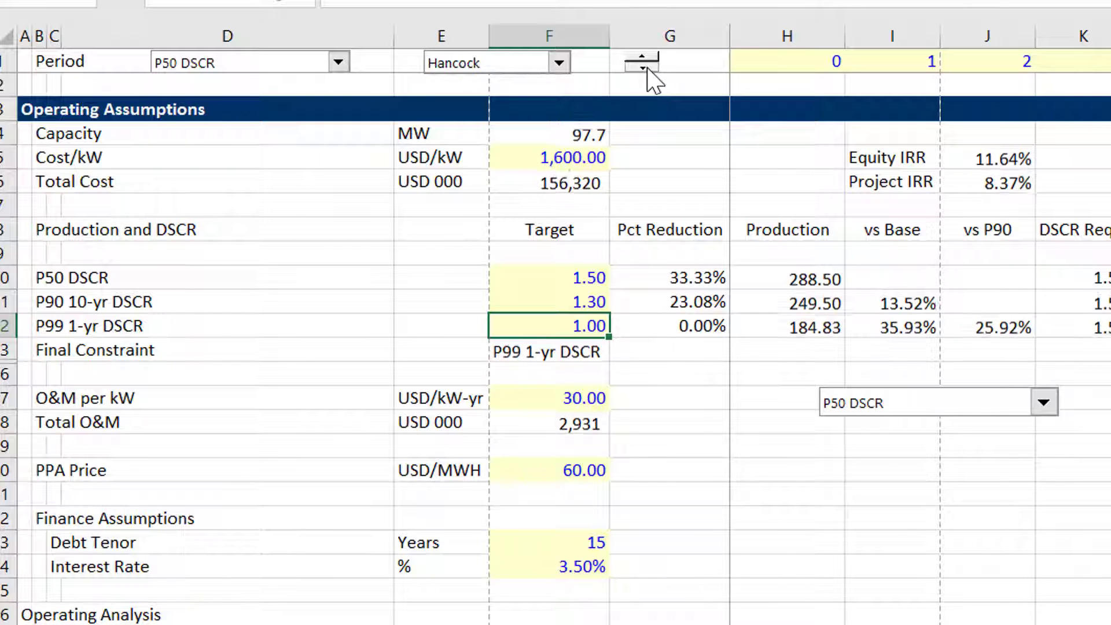
pyautogui.click(644, 69)
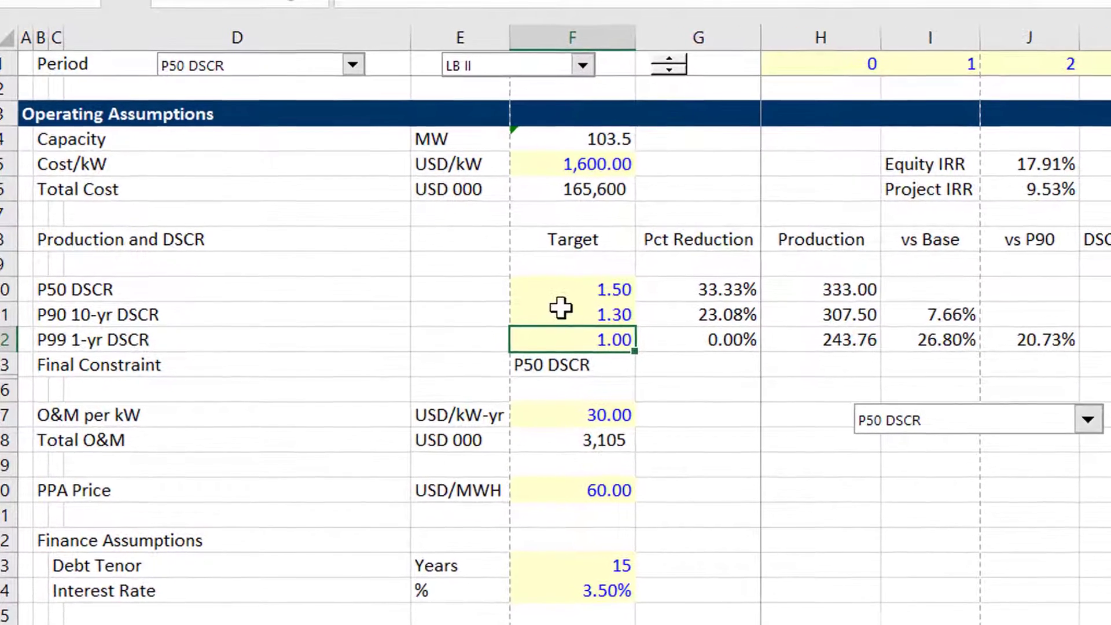
# Set the P90 10-yr target DSCR to 1.40
pyautogui.click(593, 311)
pyautogui.write('1.4')
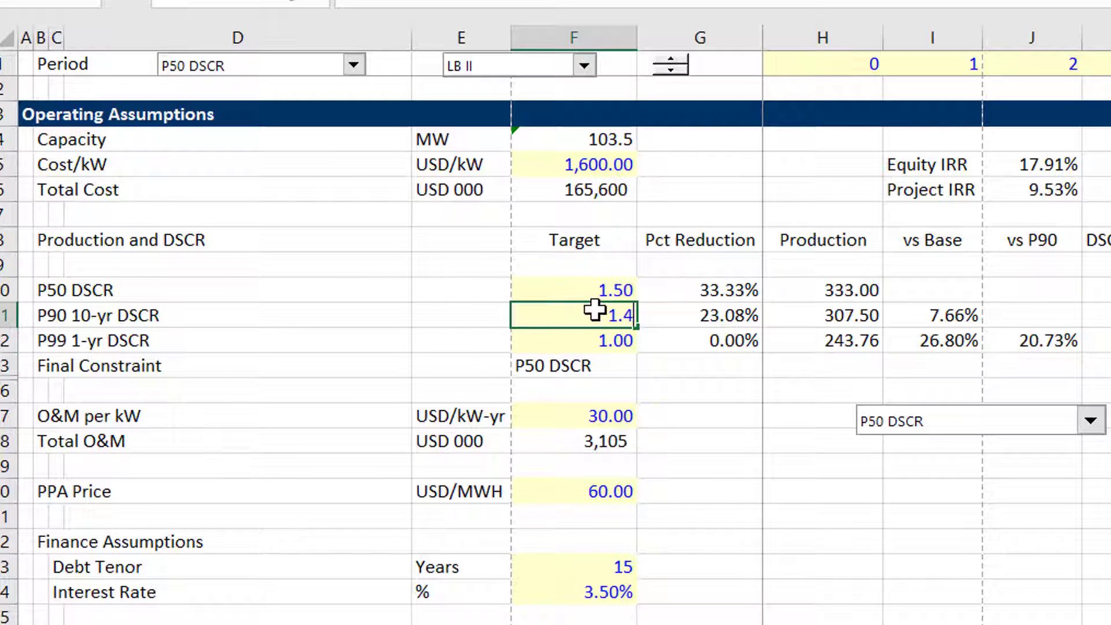
pyautogui.write('0')
pyautogui.press('Return')
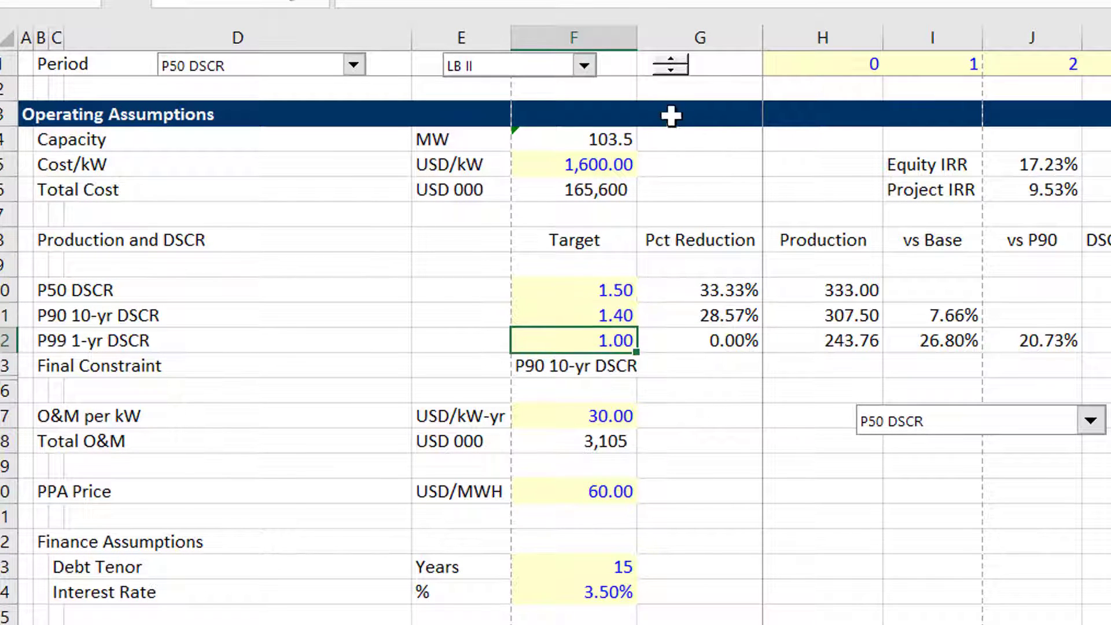
# Go through the projects from LB II up to Montfort to check which case constrains debt with the 1.40 P90 target
pyautogui.click(585, 66)
pyautogui.click(552, 111)
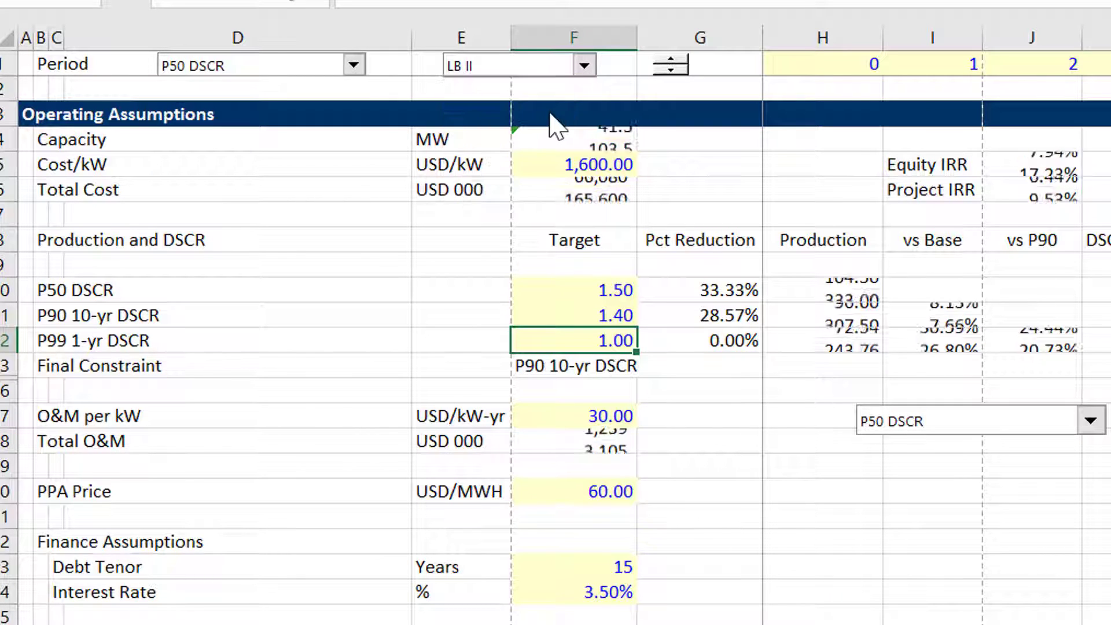
pyautogui.click(678, 69)
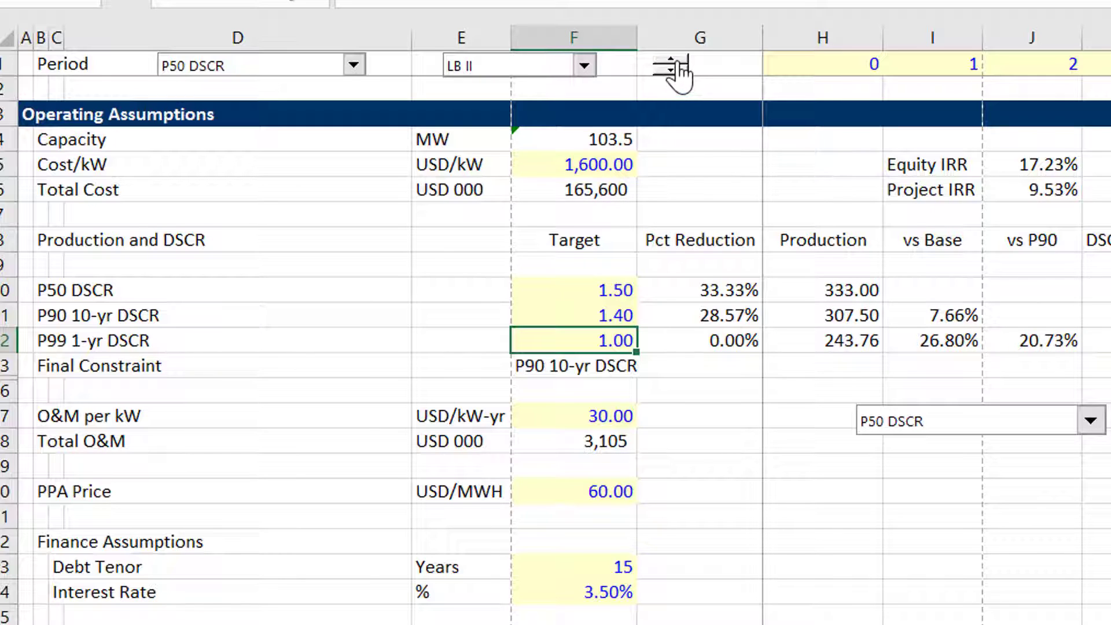
pyautogui.click(680, 58)
pyautogui.click(680, 58)
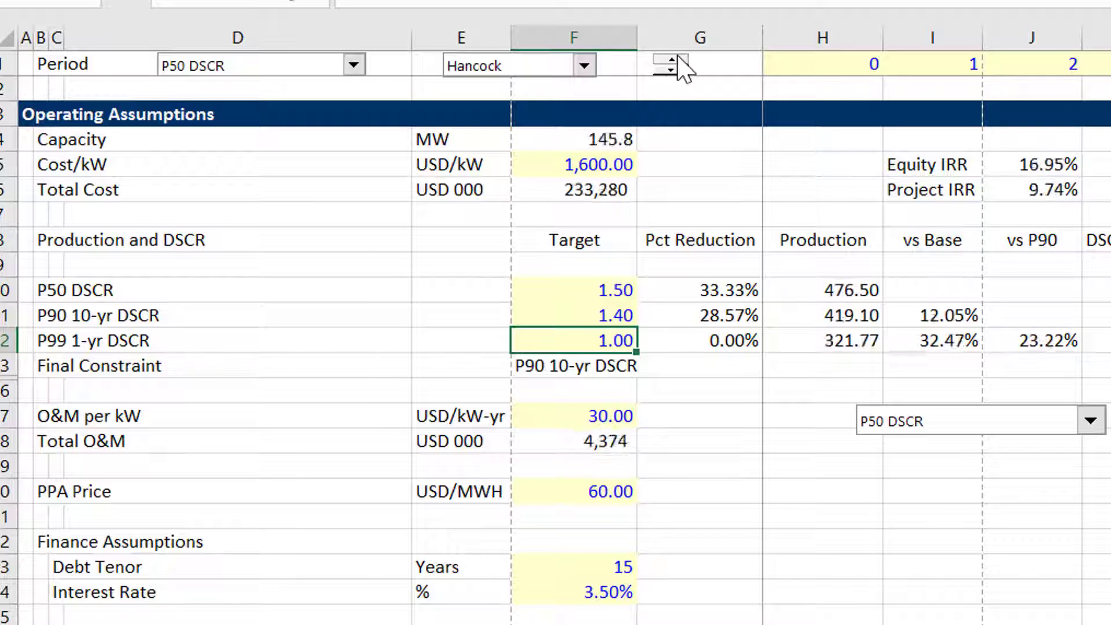
pyautogui.click(679, 58)
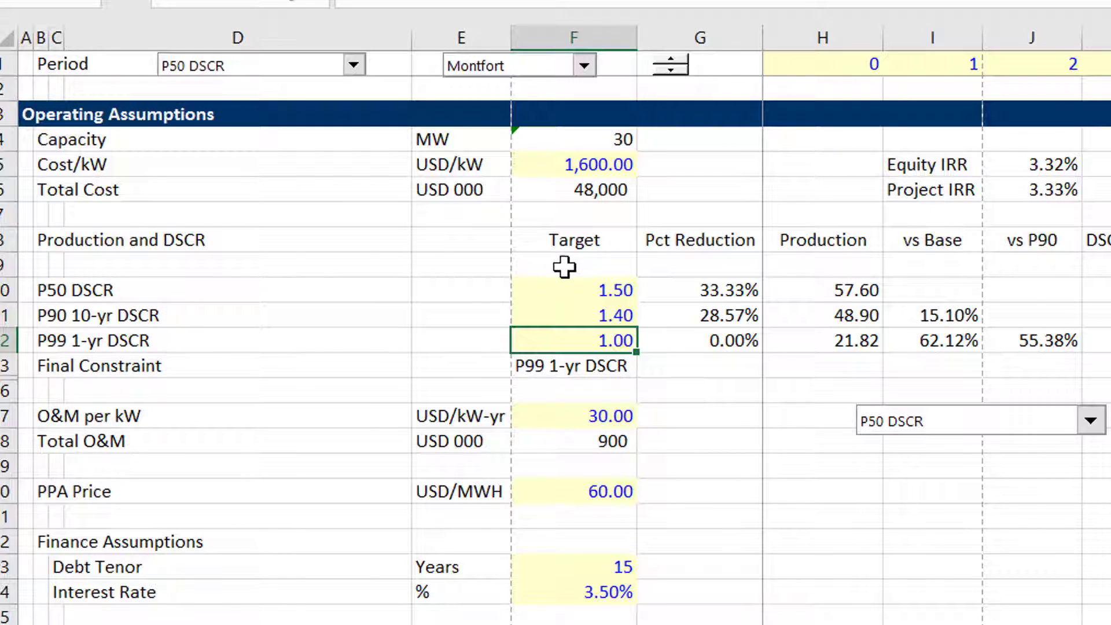
# Set the P50 target DSCR to 1.55
pyautogui.click(577, 287)
pyautogui.write('1.5')
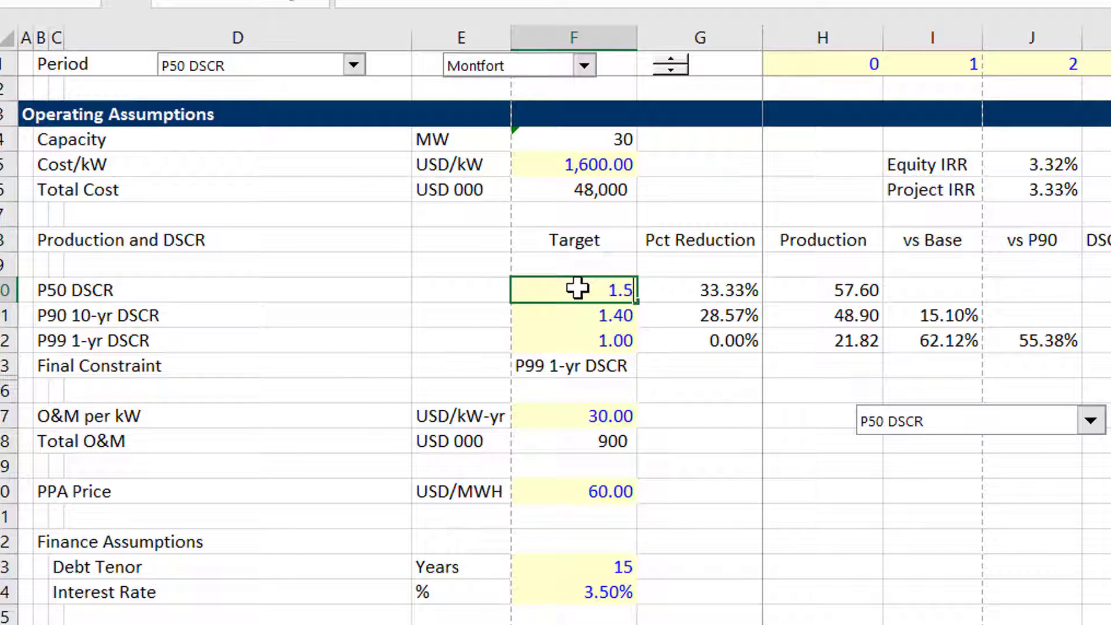
pyautogui.write('5')
pyautogui.press('Return')
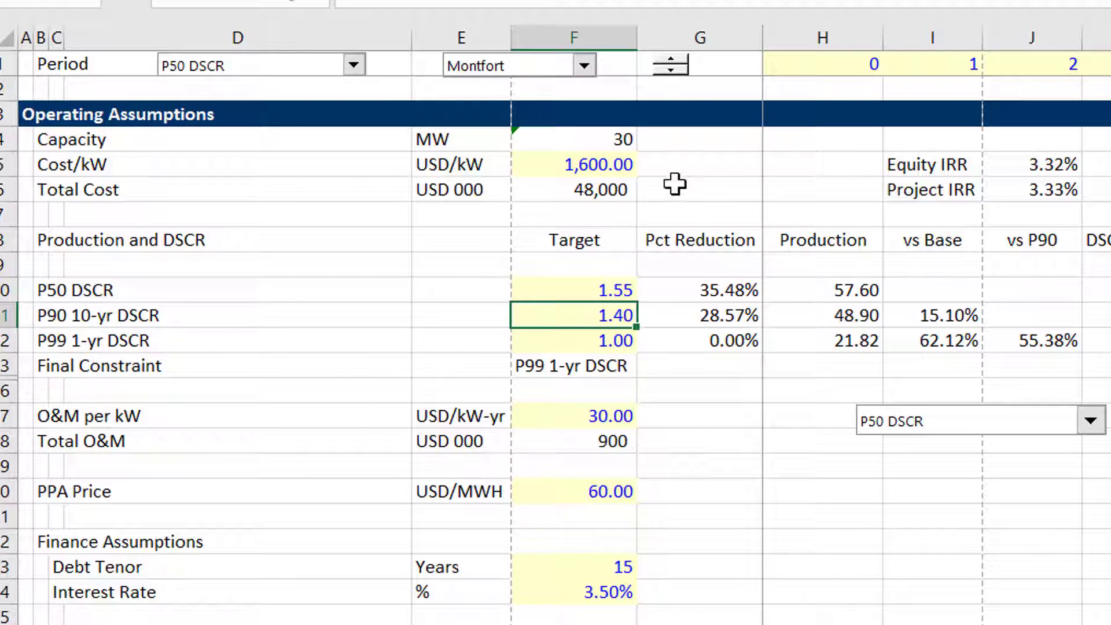
# Step the project selection back from Montfort to LB II and check the Final Constraint with the 1.55 P50 target
pyautogui.click(677, 69)
pyautogui.click(674, 70)
pyautogui.click(676, 70)
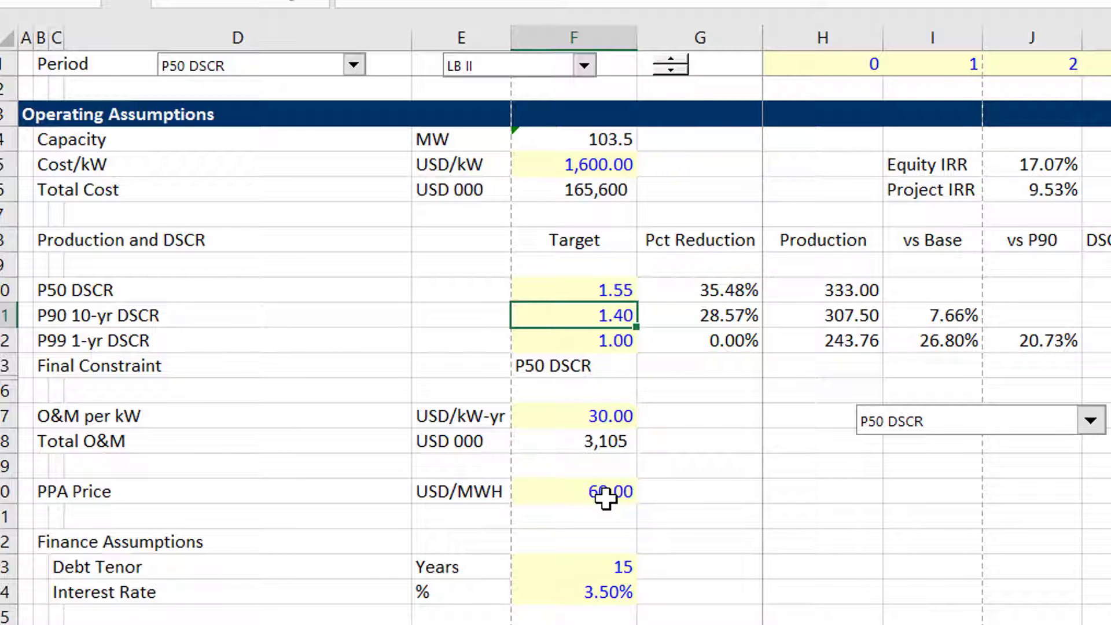
# Inspect the period 0 Closing Balance formula in the Debt Schedule to see how the debt size is chosen
pyautogui.scroll(-20, 606, 498)
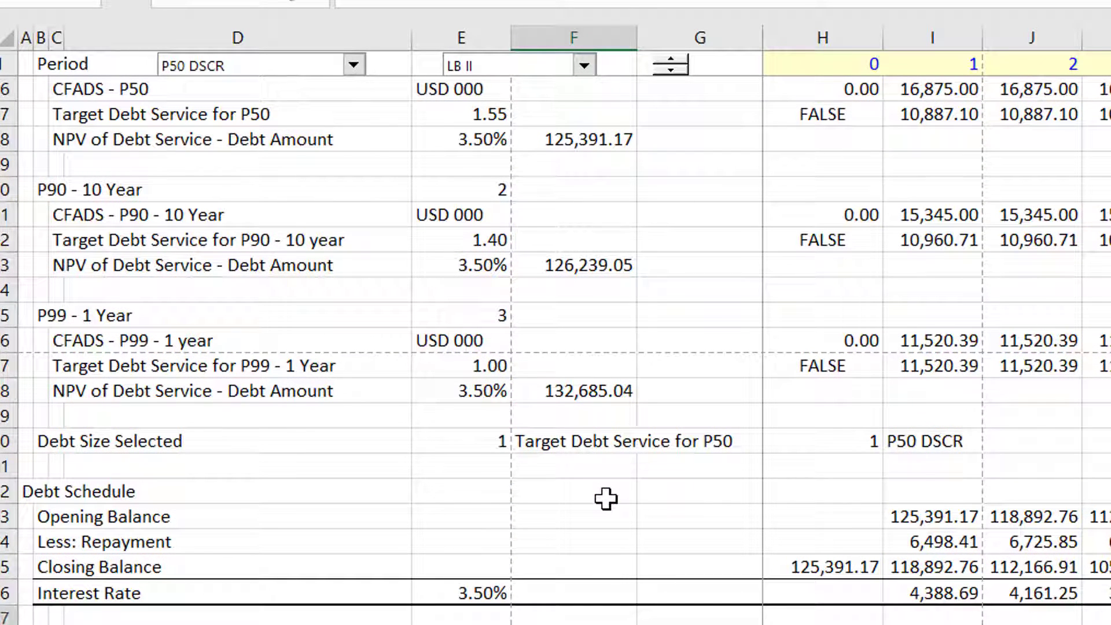
pyautogui.press('Up')
pyautogui.press('Up')
pyautogui.press('Up')
pyautogui.press('Right')
pyautogui.press('Right')
pyautogui.press('Down')
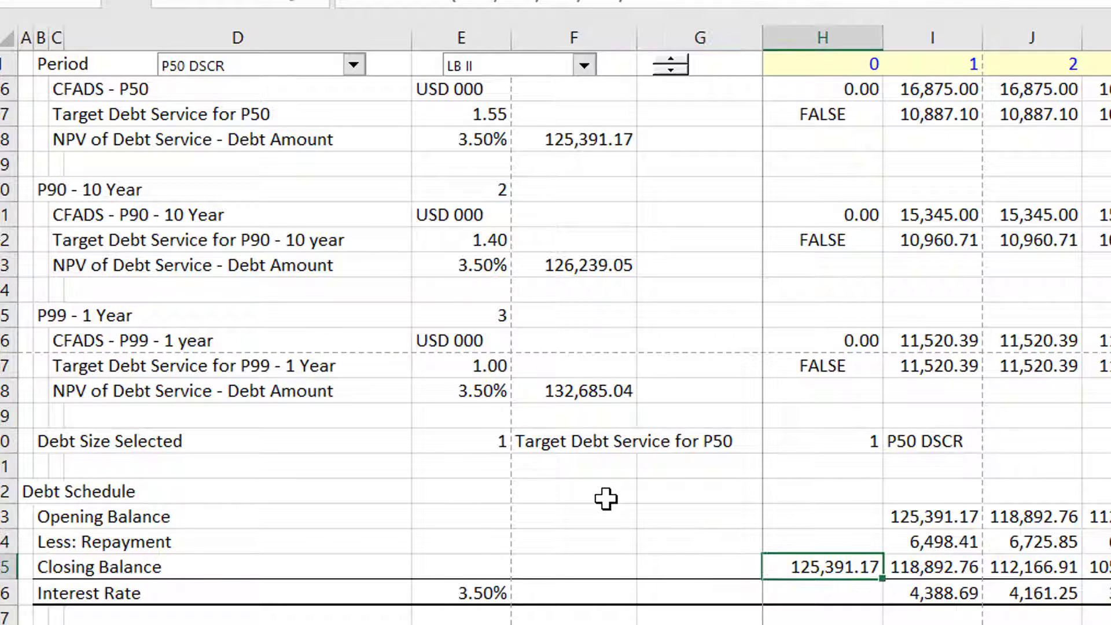
pyautogui.press('F2')
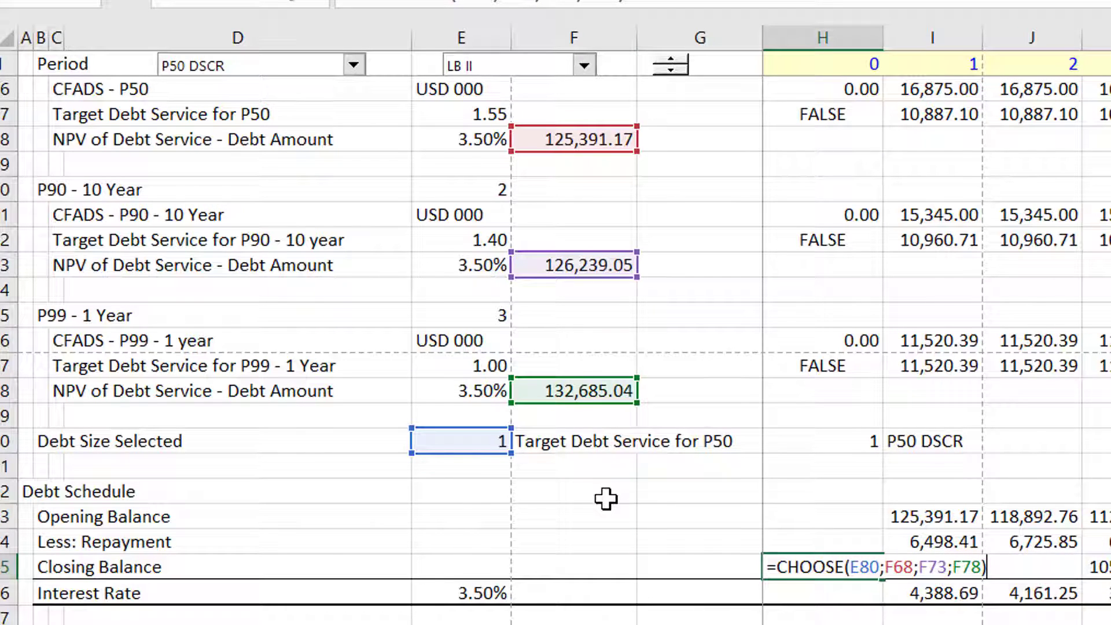
pyautogui.press('Return')
pyautogui.press('Up')
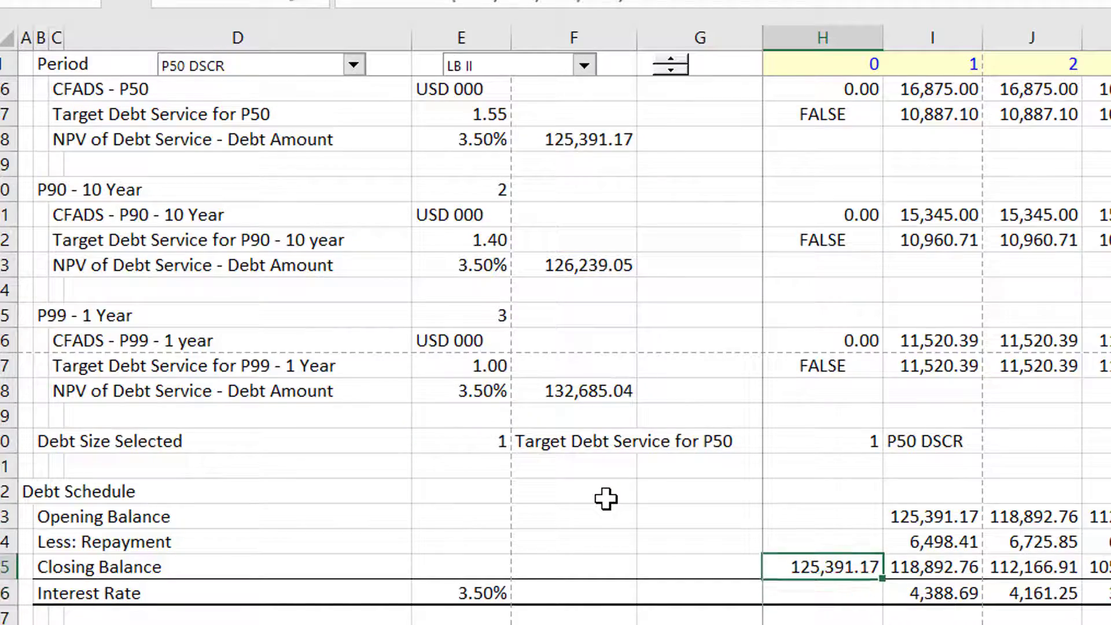
# Inspect the period 1 formula of the P50 DSCR EBITDA row in the Cash Flow section
pyautogui.press('Down')
pyautogui.press('Down')
pyautogui.press('Down')
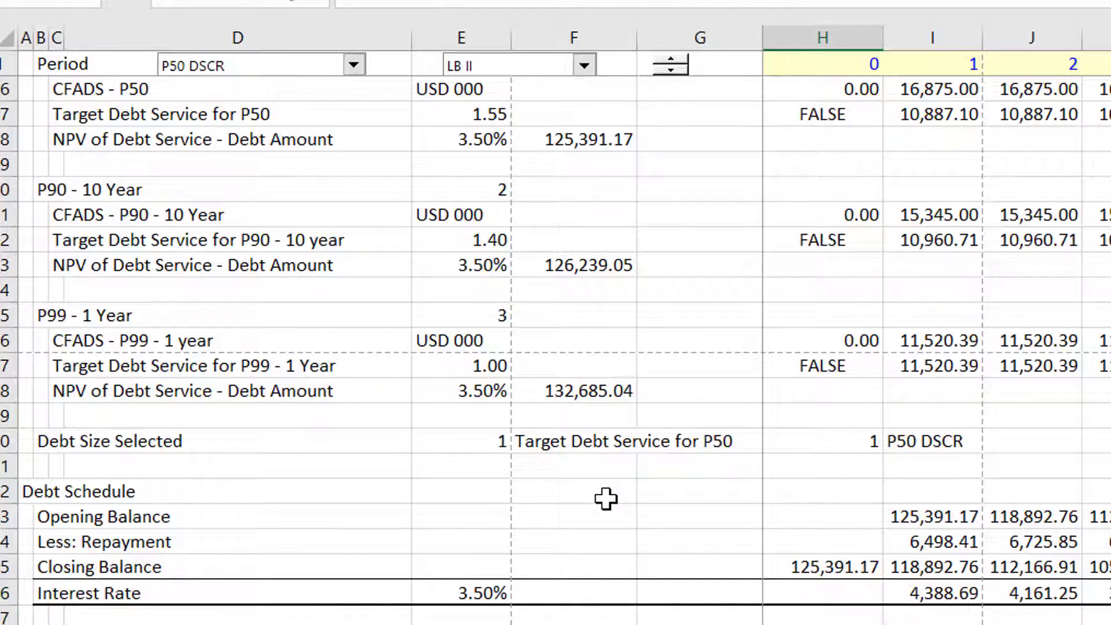
pyautogui.press('Down')
pyautogui.press('Down')
pyautogui.press('Up')
pyautogui.press('Up')
pyautogui.press('Up')
pyautogui.press('Up')
pyautogui.press('Right')
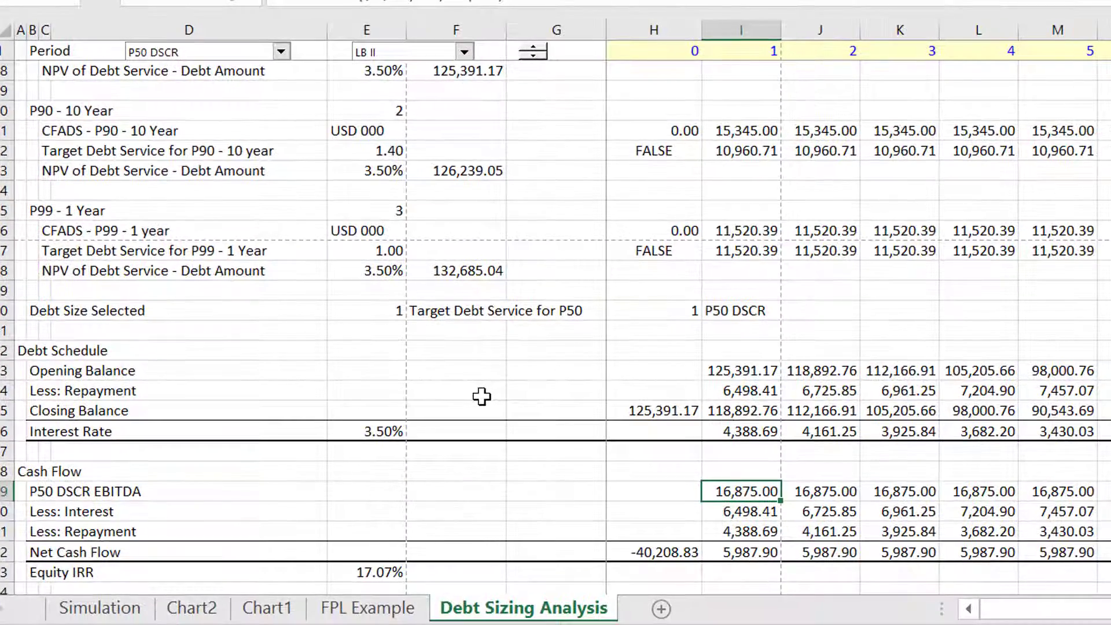
pyautogui.press('F2')
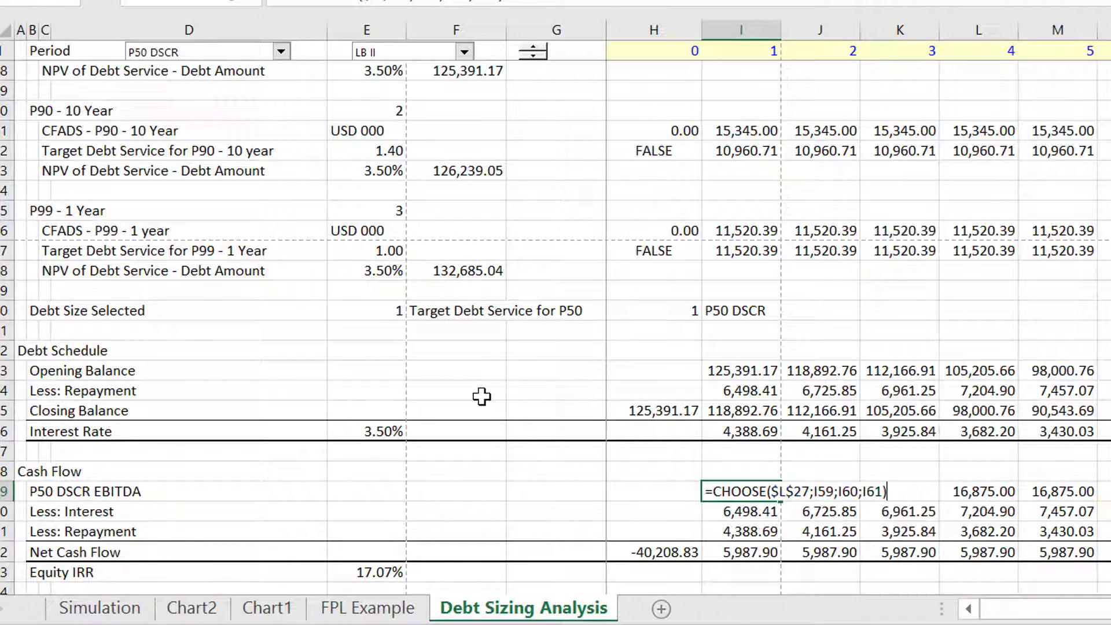
pyautogui.press('Return')
# Return to the operating assumptions and review the P50, P90 10-yr and P99 1-yr DSCR labels in B10:B12
pyautogui.press('pageup')
pyautogui.press('pageup')
pyautogui.press('pageup')
pyautogui.press('Left')
pyautogui.press('Left')
pyautogui.press('Left')
pyautogui.press('Left')
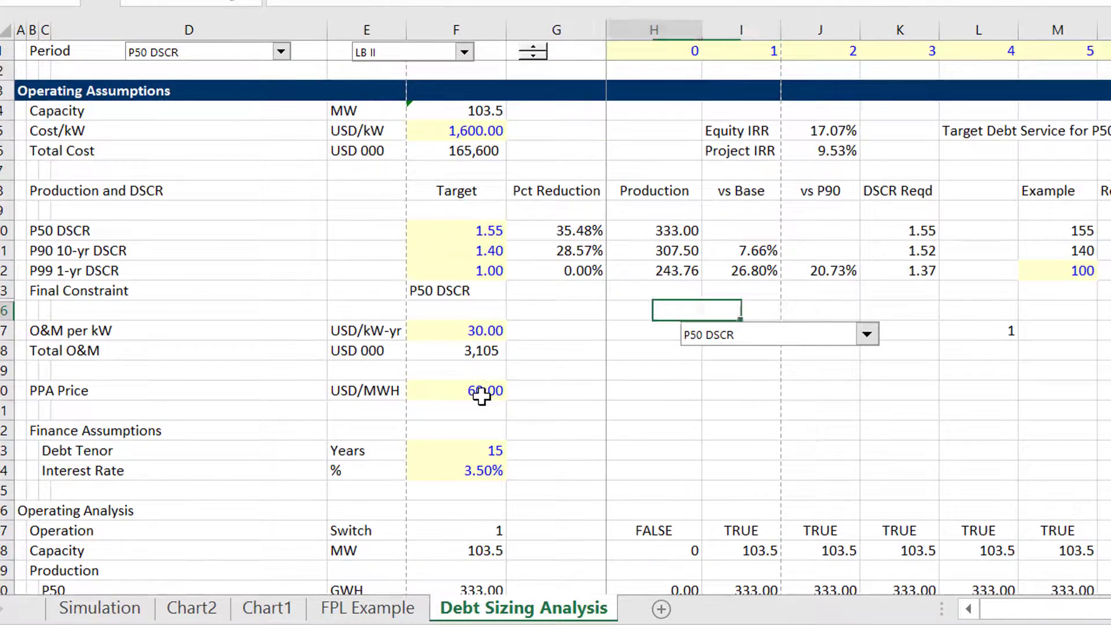
pyautogui.press('Up')
pyautogui.press('Left')
pyautogui.press('Left')
pyautogui.press('Left')
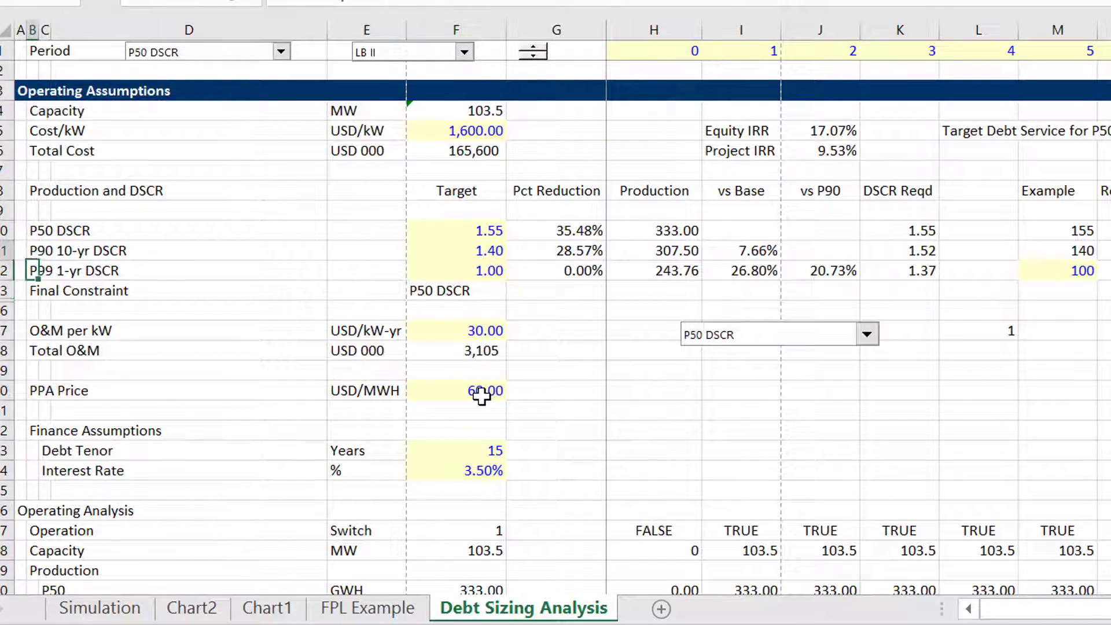
pyautogui.press('Up')
pyautogui.press('Up')
pyautogui.hotkey('shift', 'Down')
pyautogui.hotkey('shift', 'Down')
pyautogui.press('Right')
pyautogui.press('Right')
pyautogui.press('Right')
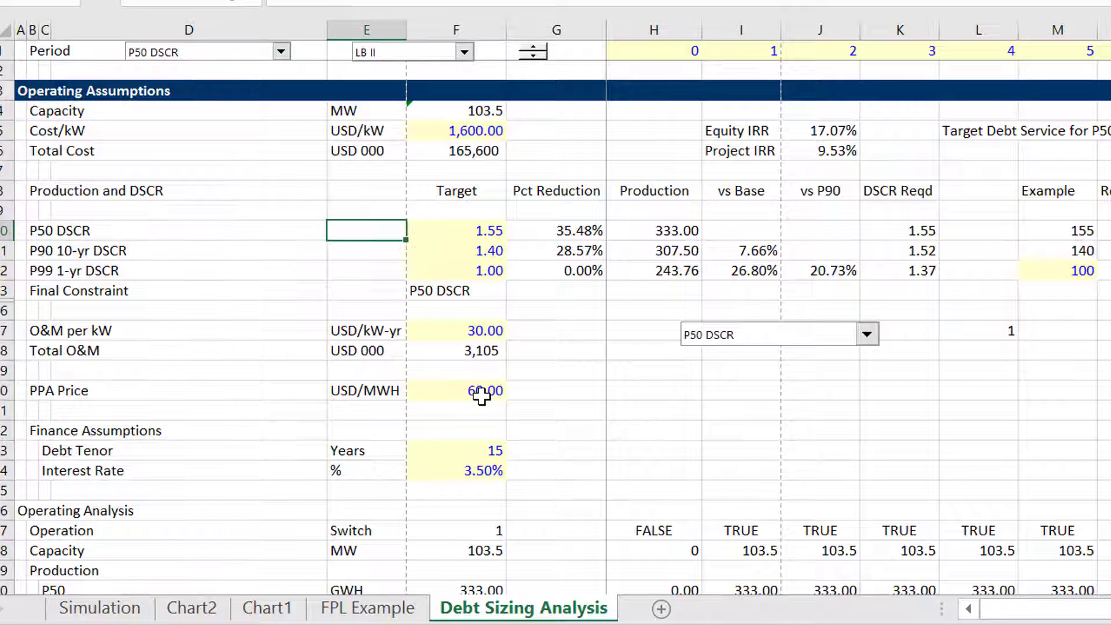
# Check the input range and cell link of the DSCR case drop-down beside the O&M assumptions
pyautogui.rightClick(744, 334)
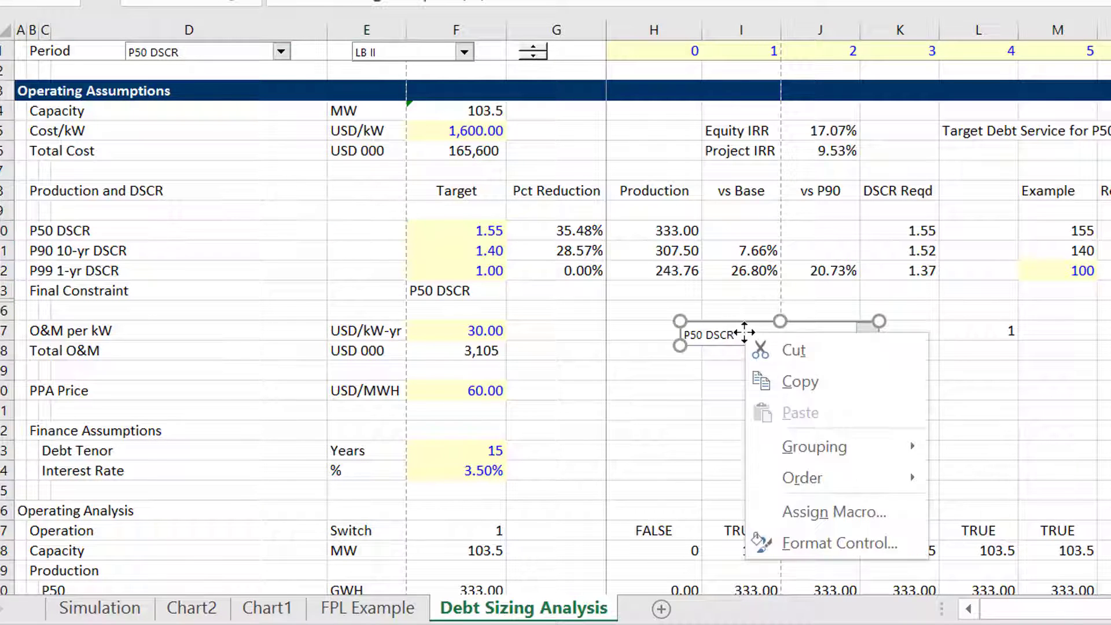
pyautogui.click(819, 544)
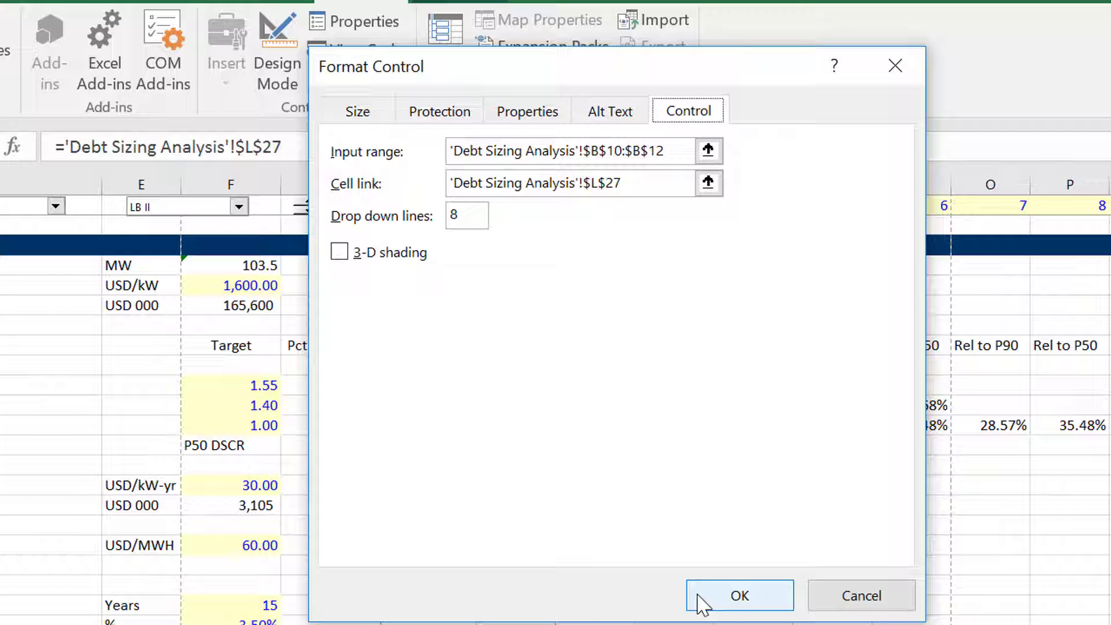
pyautogui.click(739, 595)
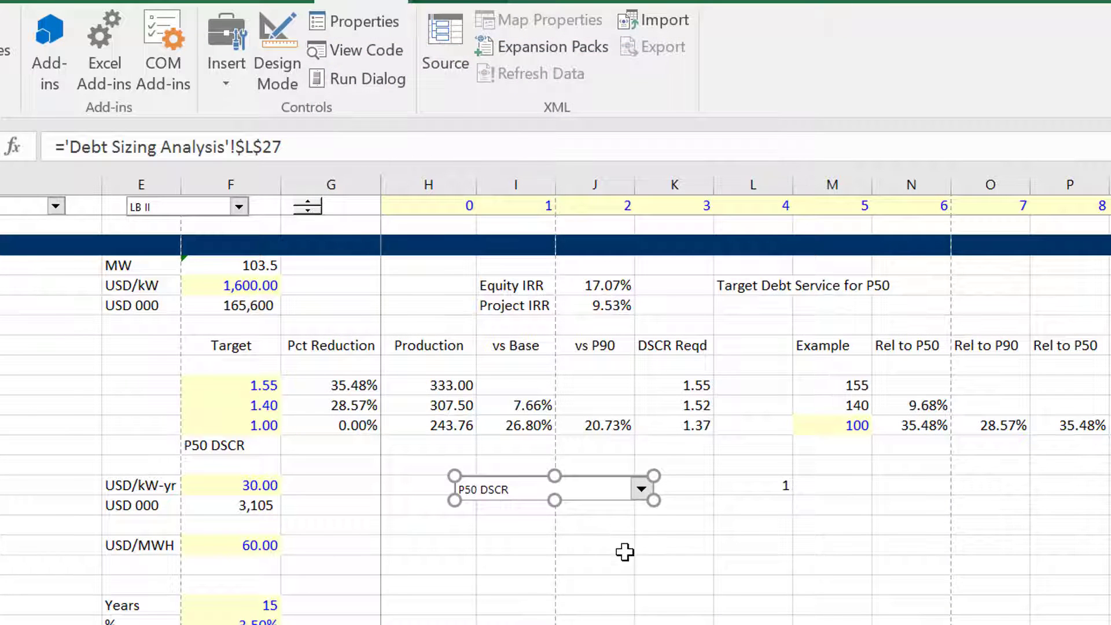
# Choose P90 10-yr DSCR as the case in the drop-down and check its linked cell L27
pyautogui.click(625, 551)
pyautogui.click(641, 491)
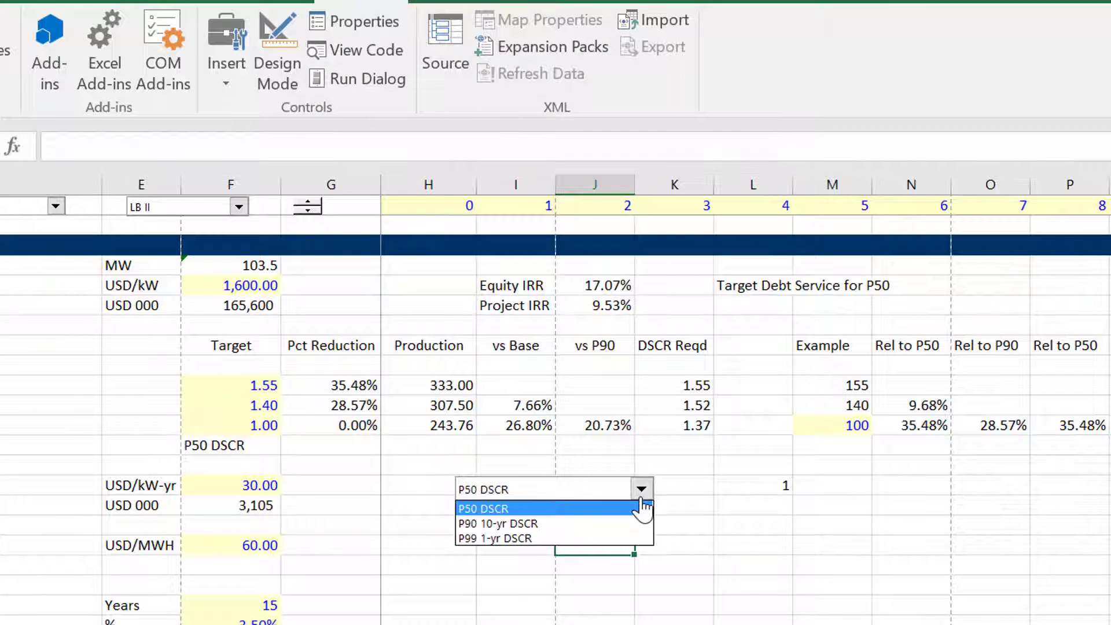
pyautogui.press('Return')
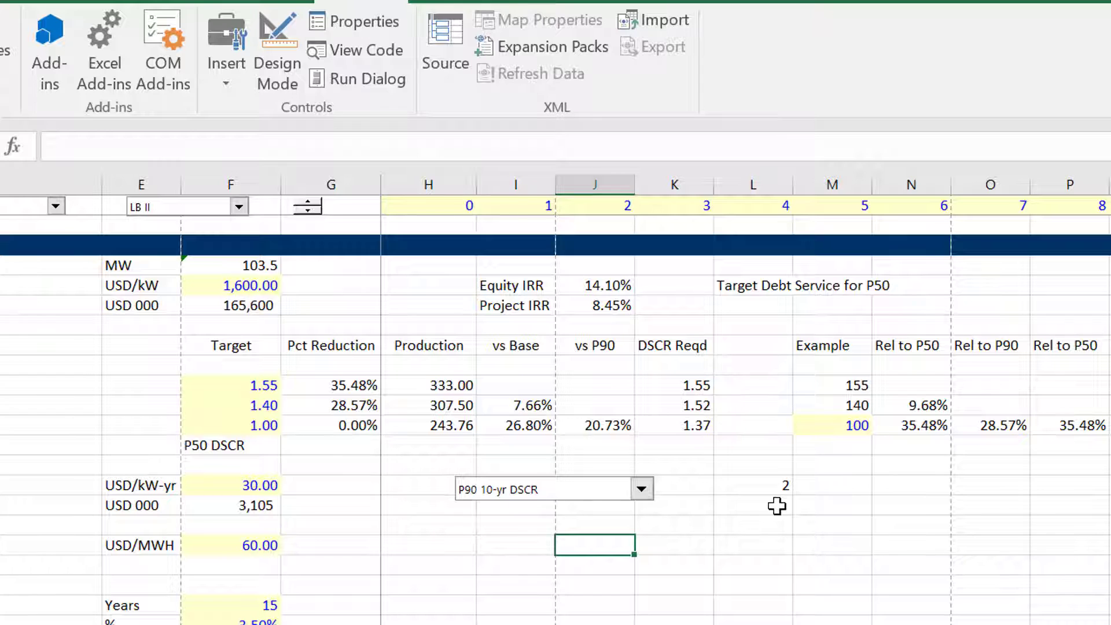
pyautogui.press('Up')
pyautogui.press('Up')
pyautogui.press('Right')
pyautogui.press('Right')
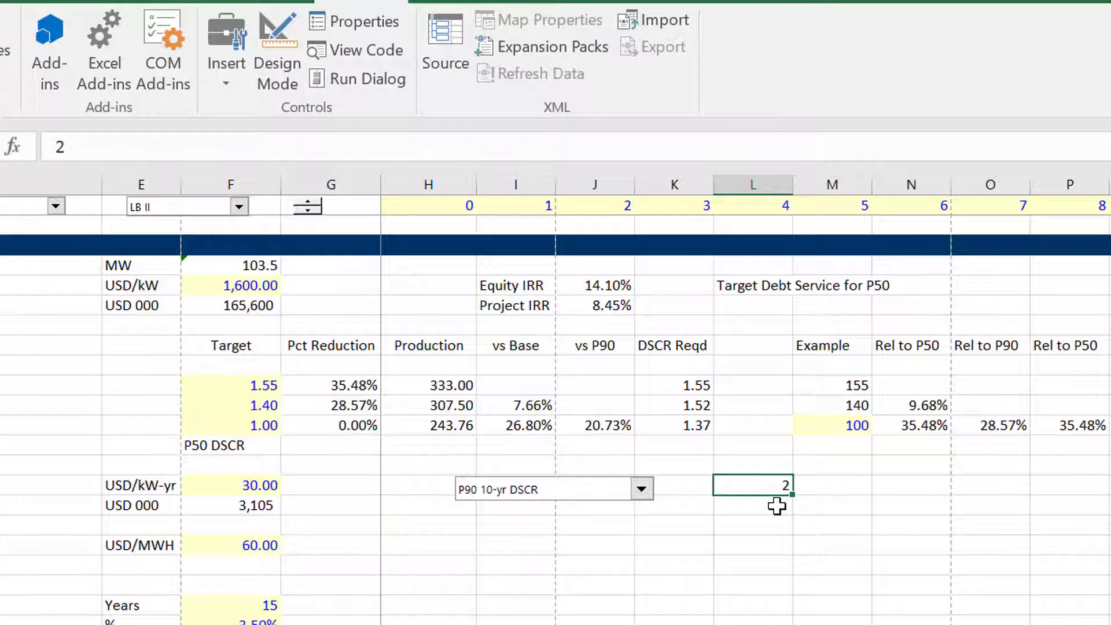
# Inspect the period 1 repayment formula in the Debt Schedule to see which cells it references
pyautogui.click(777, 505)
pyautogui.scroll(-20, 777, 506)
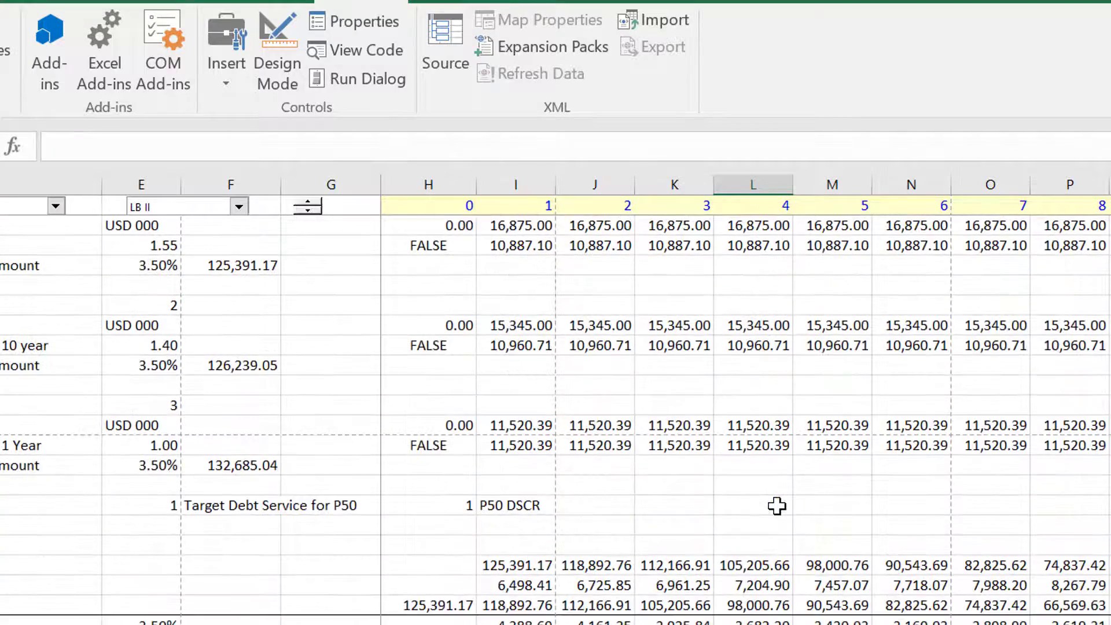
pyautogui.scroll(10, 776, 506)
pyautogui.press('Left')
pyautogui.press('Left')
pyautogui.press('Left')
pyautogui.press('Left')
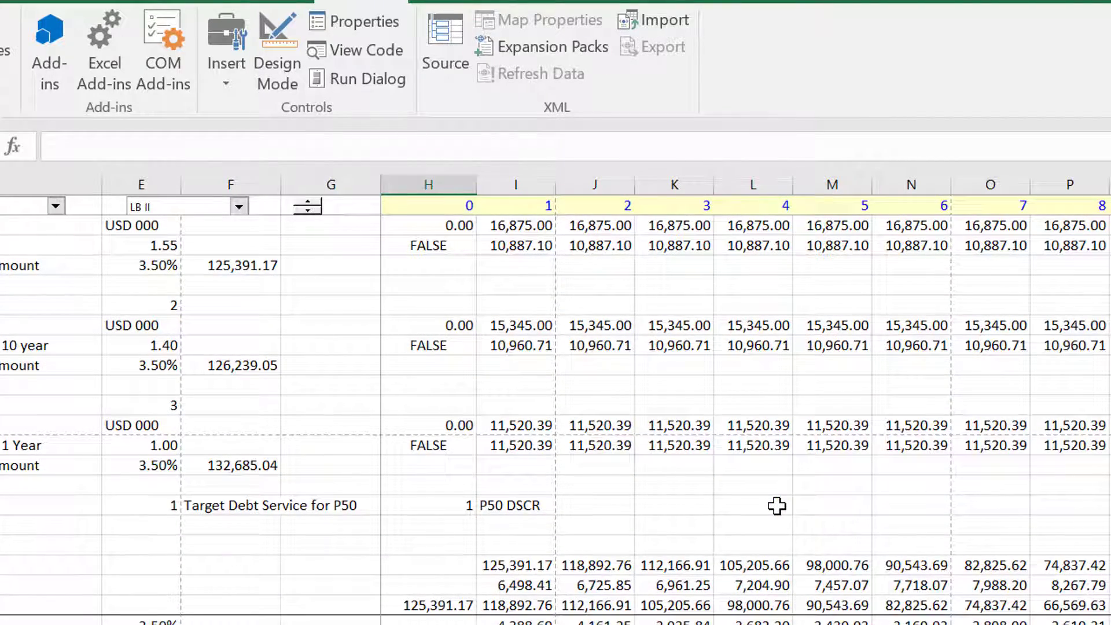
pyautogui.press('Up')
pyautogui.press('Right')
pyautogui.press('Up')
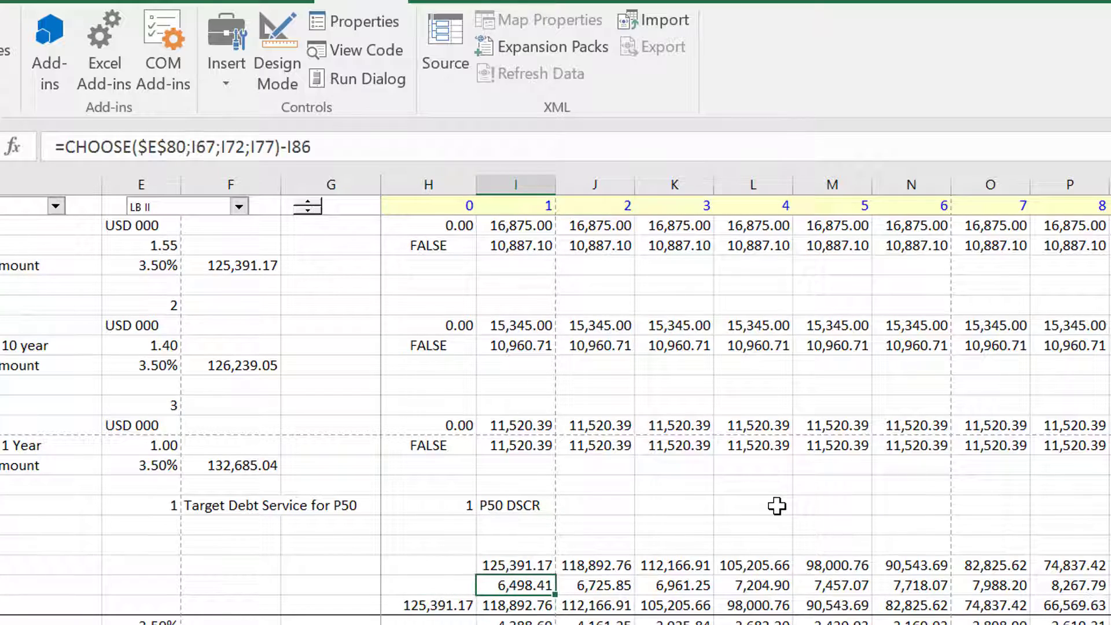
pyautogui.press('F2')
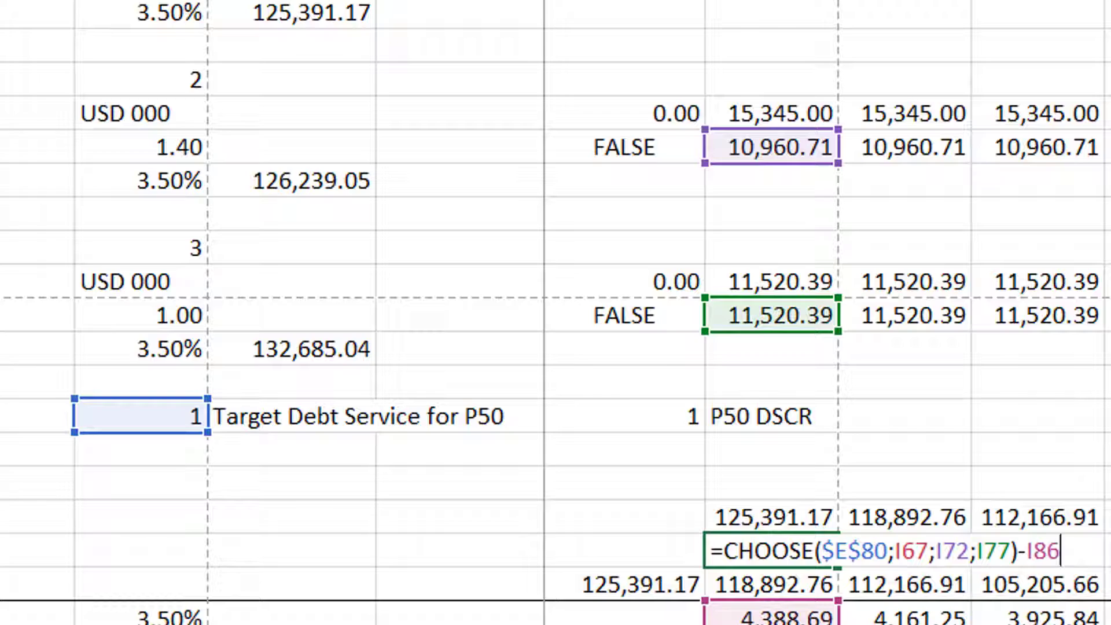
pyautogui.press('Return')
pyautogui.press('Up')
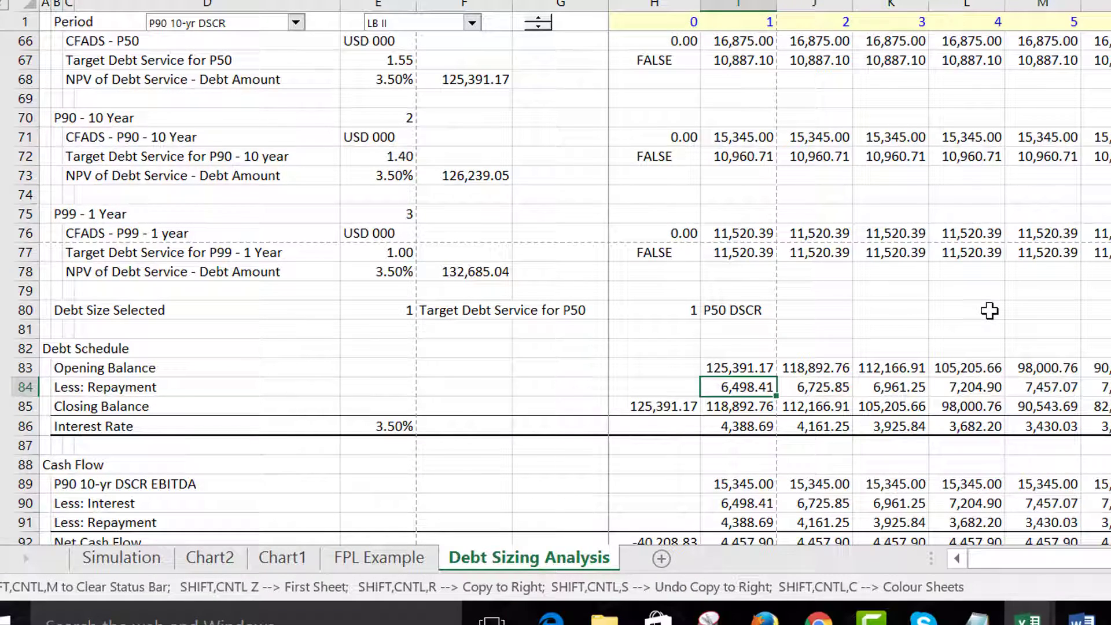
# Inspect the period 1 P90 10-yr DSCR EBITDA formula in cell I89 and its link to the case selection
pyautogui.press('Down')
pyautogui.press('Down')
pyautogui.press('Down')
pyautogui.press('Down')
pyautogui.press('Down')
pyautogui.press('Down')
pyautogui.press('Down')
pyautogui.press('Down')
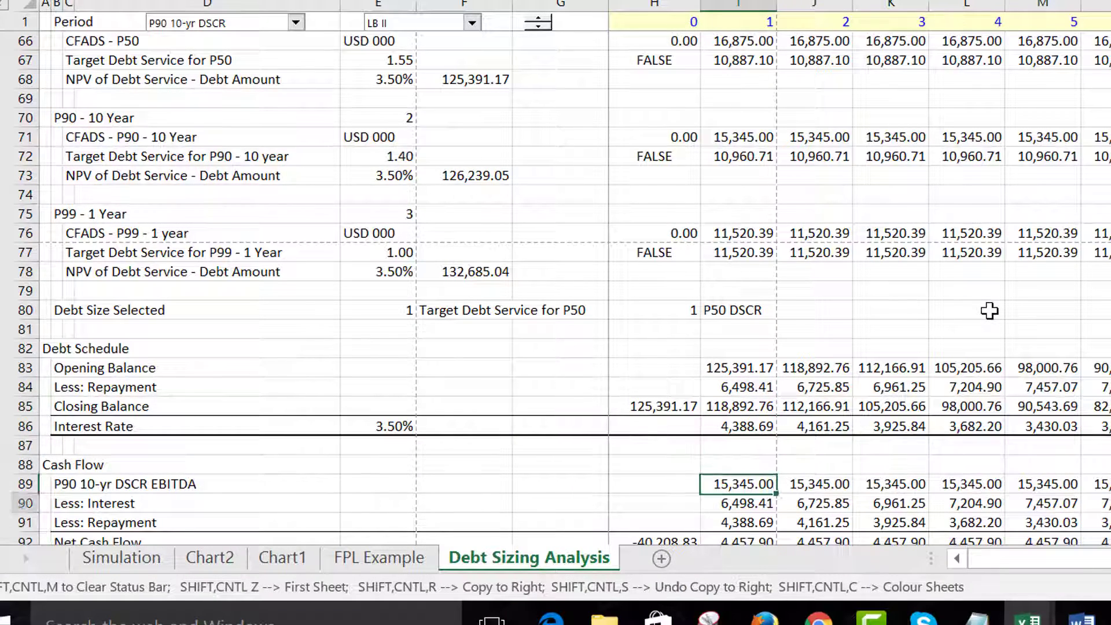
pyautogui.press('Down')
pyautogui.press('Down')
pyautogui.press('Up')
pyautogui.press('Up')
pyautogui.press('Up')
pyautogui.press('Up')
pyautogui.press('Up')
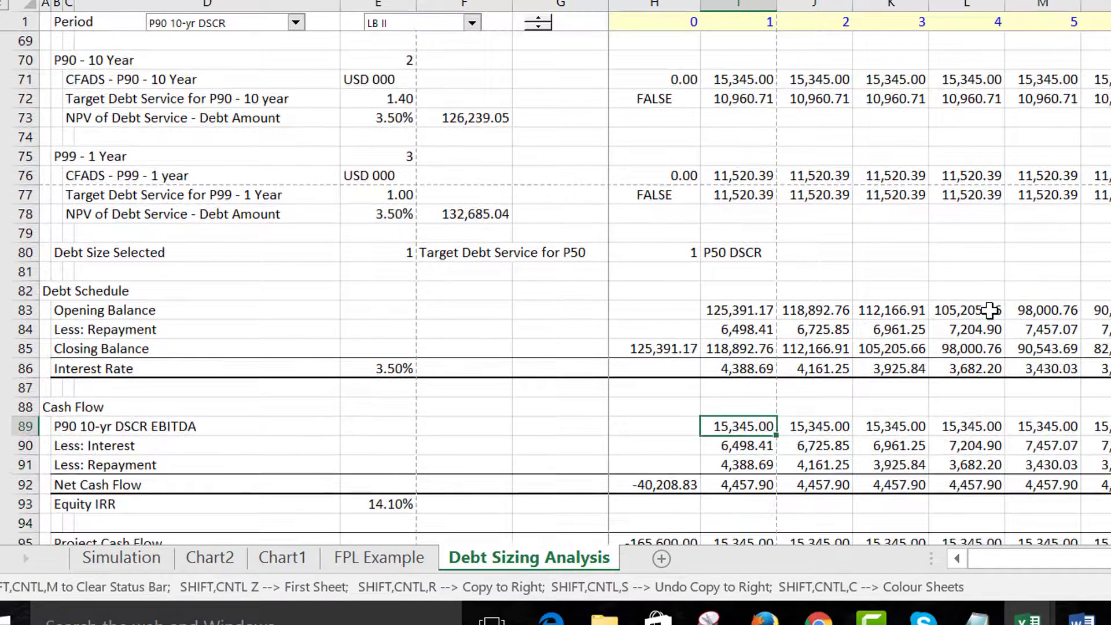
pyautogui.press('F2')
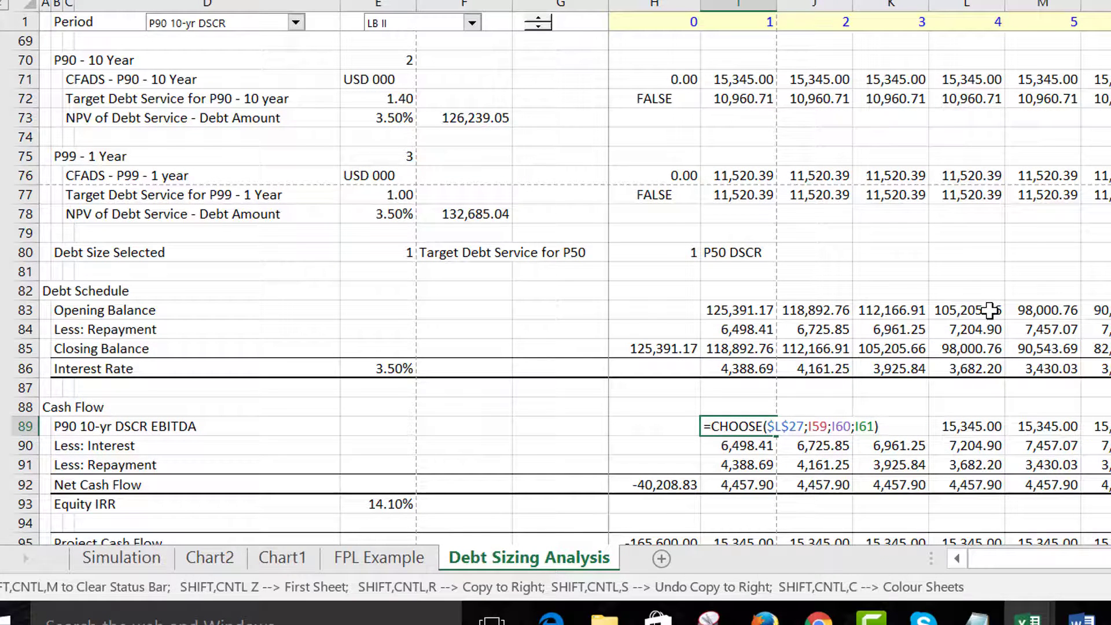
pyautogui.press('Return')
# Select the period 1 EBITDA values for the P50, P90 and P99 cases in I59:I61 to review them
pyautogui.press('pageup')
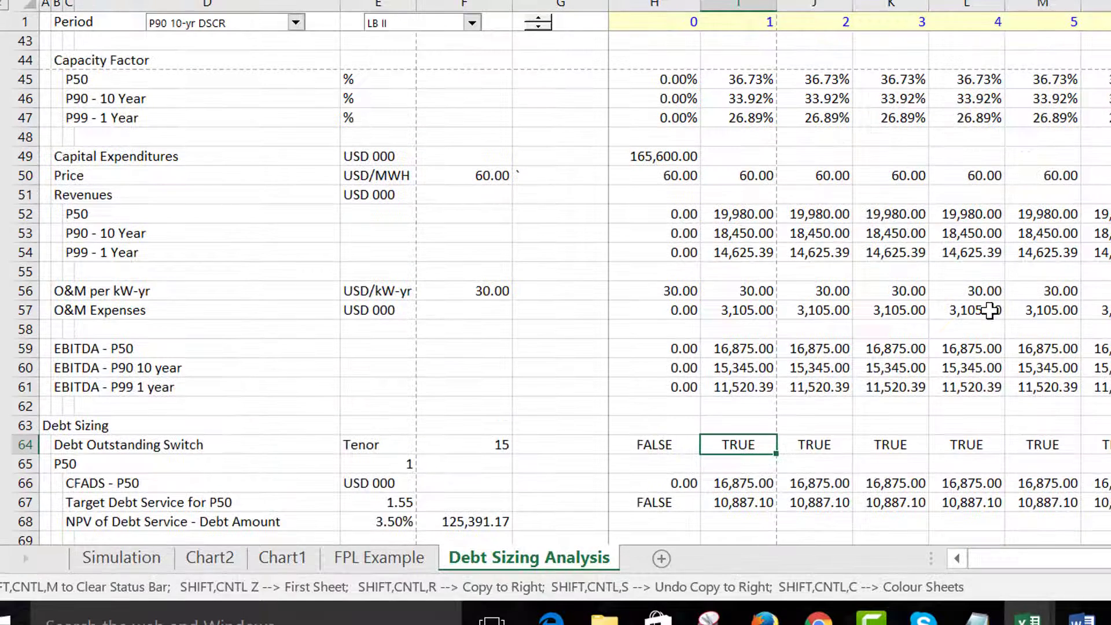
pyautogui.press('Up')
pyautogui.press('Up')
pyautogui.press('Up')
pyautogui.press('Up')
pyautogui.press('Up')
pyautogui.hotkey('shift', 'Down')
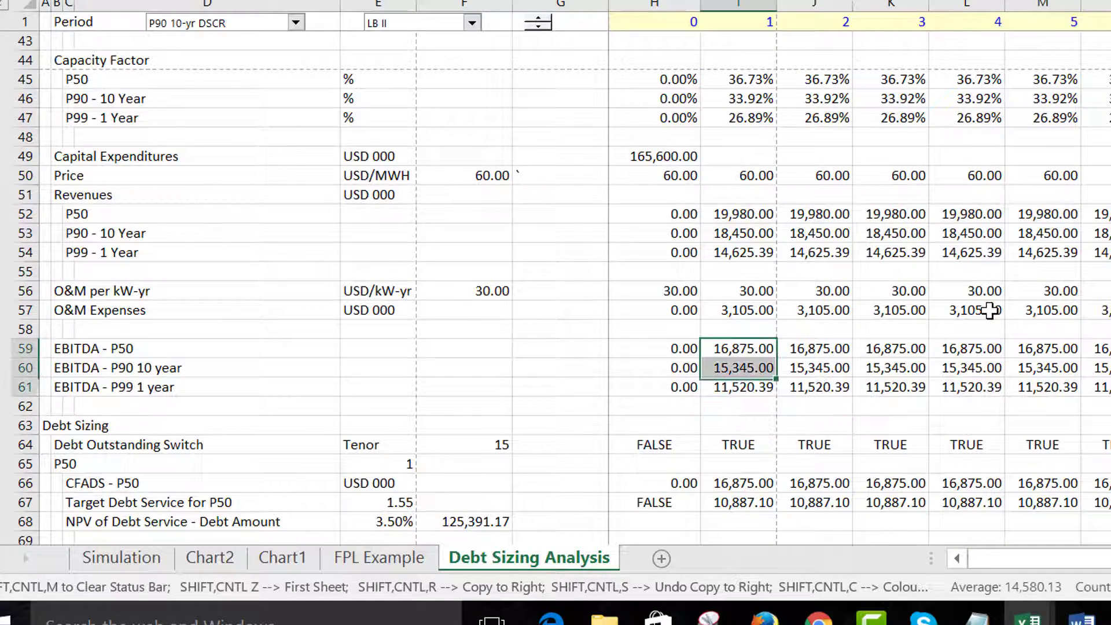
pyautogui.hotkey('shift', 'Down')
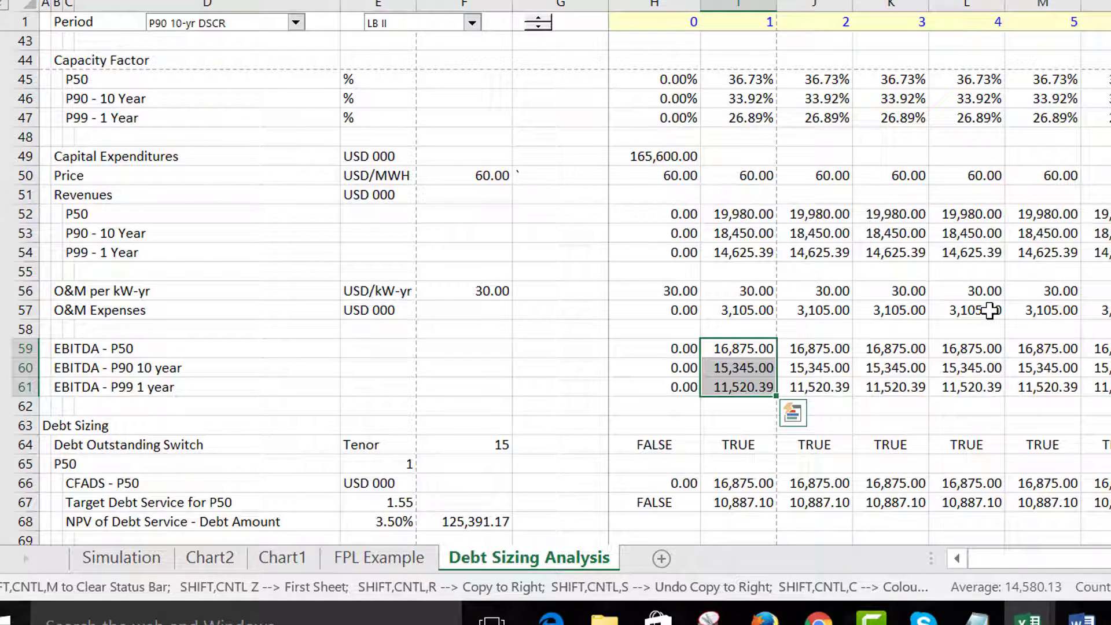
# Inspect the period 1 Less: Interest and Less: Repayment formulas in the Cash Flow section
pyautogui.press('pagedown')
pyautogui.press('pagedown')
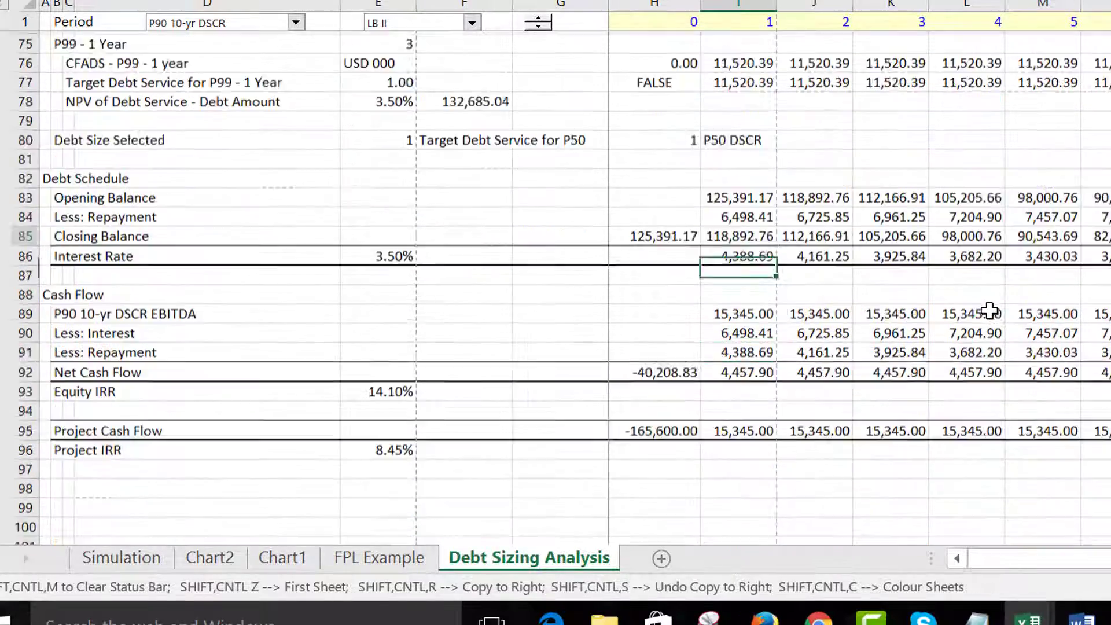
pyautogui.press('pageup')
pyautogui.press('Down')
pyautogui.press('Down')
pyautogui.press('Down')
pyautogui.press('Down')
pyautogui.press('Down')
pyautogui.press('Down')
pyautogui.press('Down')
pyautogui.press('Down')
pyautogui.press('Down')
pyautogui.press('Down')
pyautogui.press('Down')
pyautogui.press('Down')
pyautogui.press('Down')
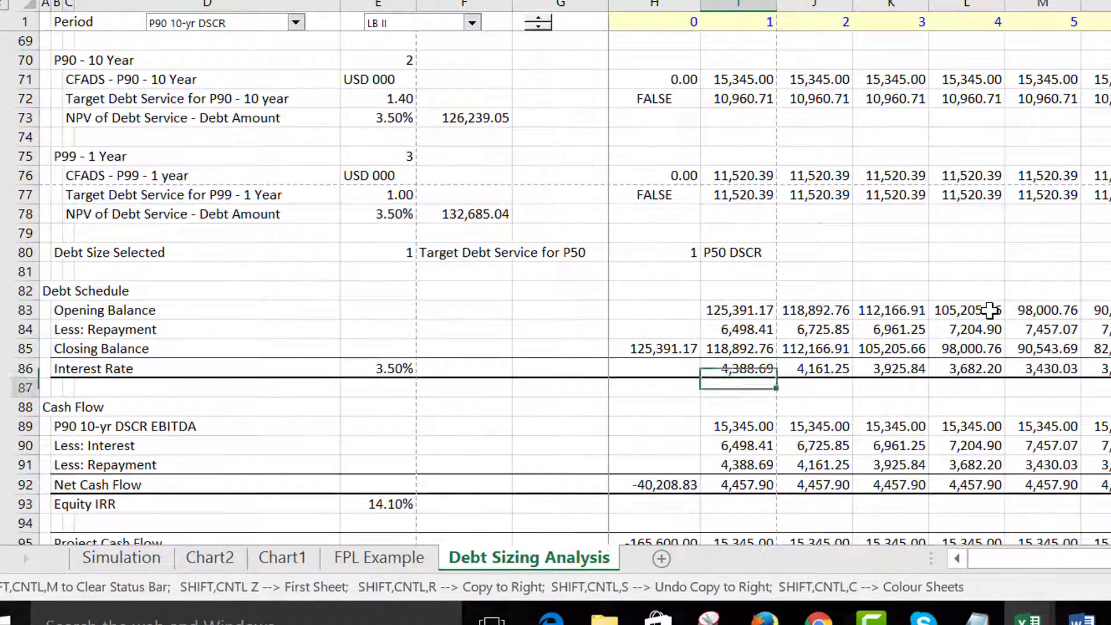
pyautogui.press('Down')
pyautogui.press('Up')
pyautogui.press('Up')
pyautogui.press('Up')
pyautogui.press('Up')
pyautogui.press('Up')
pyautogui.press('Up')
pyautogui.press('Up')
pyautogui.press('Up')
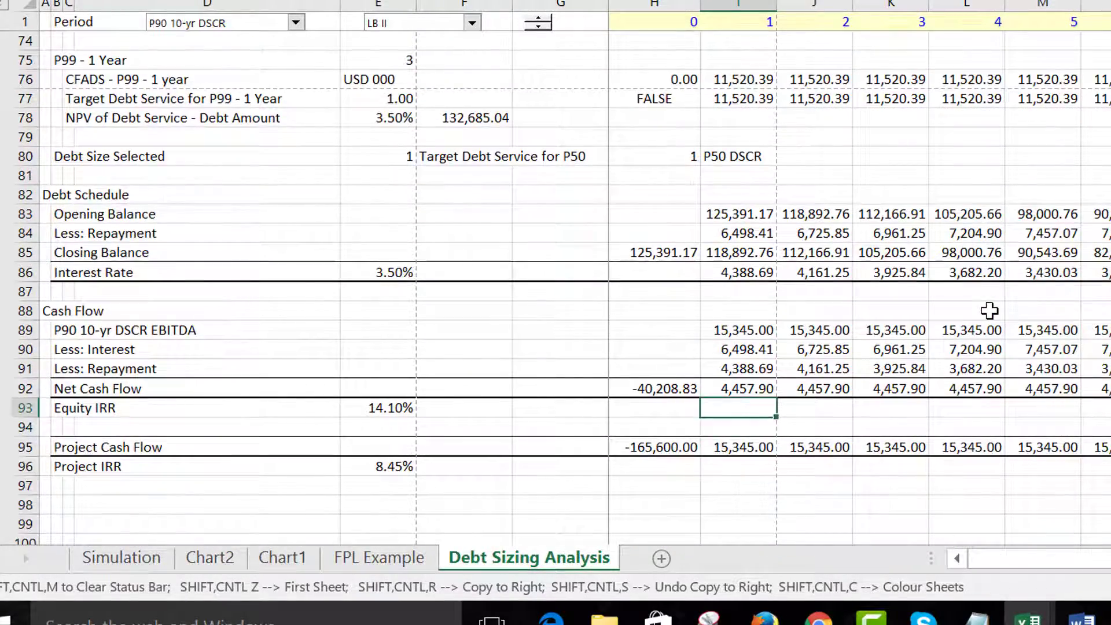
pyautogui.press('Up')
pyautogui.press('F2')
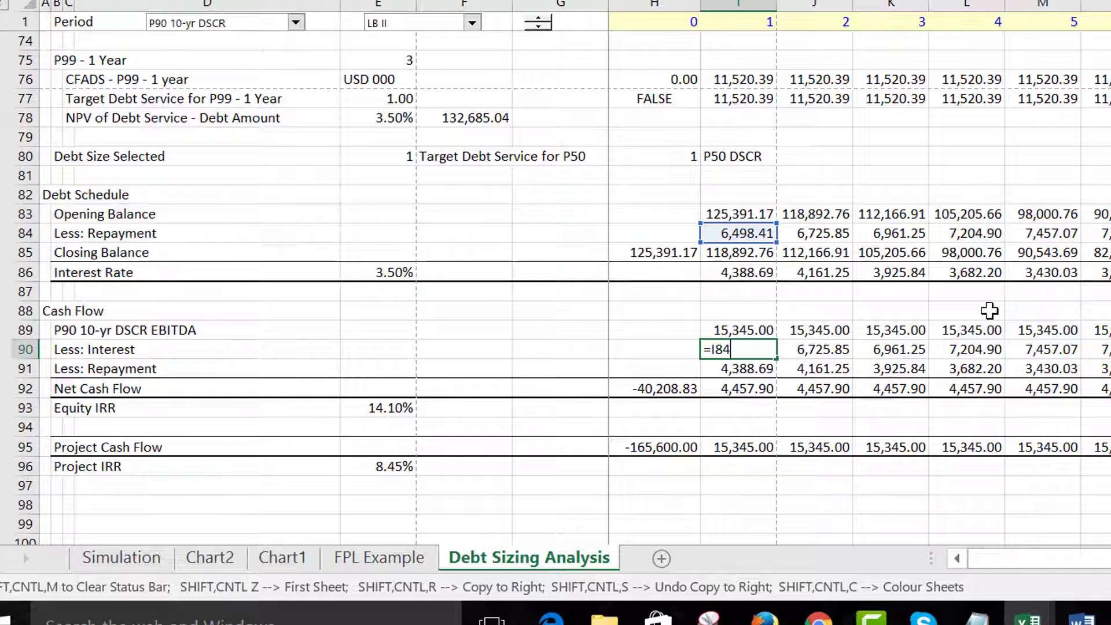
pyautogui.press('Return')
pyautogui.press('F2')
pyautogui.press('Return')
# Inspect the period 1 Project Cash Flow formula in cell I95
pyautogui.press('Down')
pyautogui.press('Down')
pyautogui.press('Down')
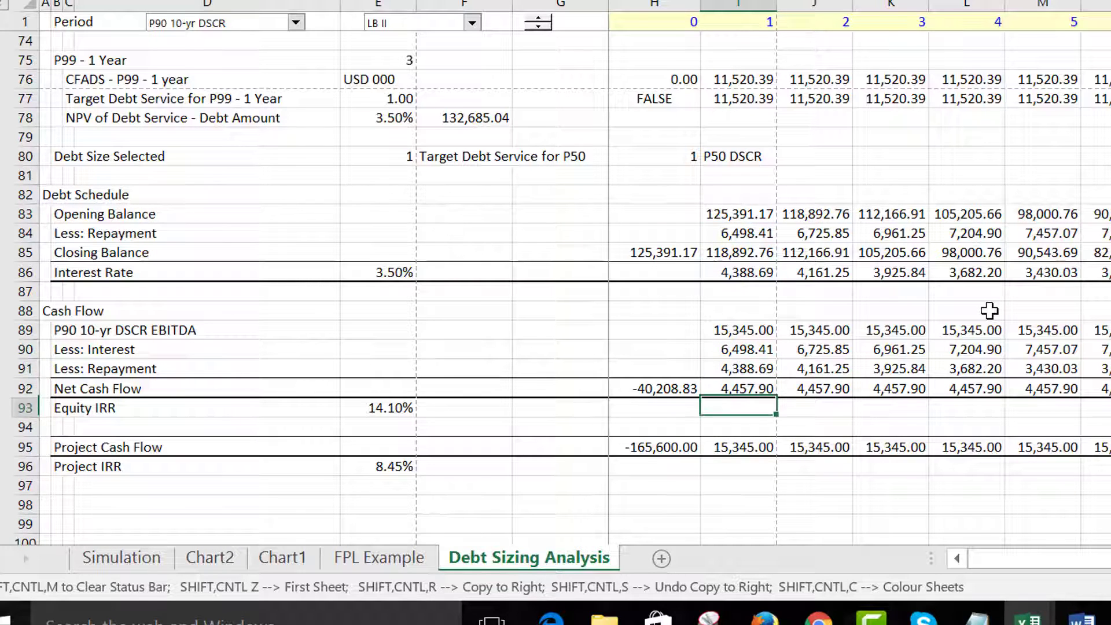
pyautogui.press('F2')
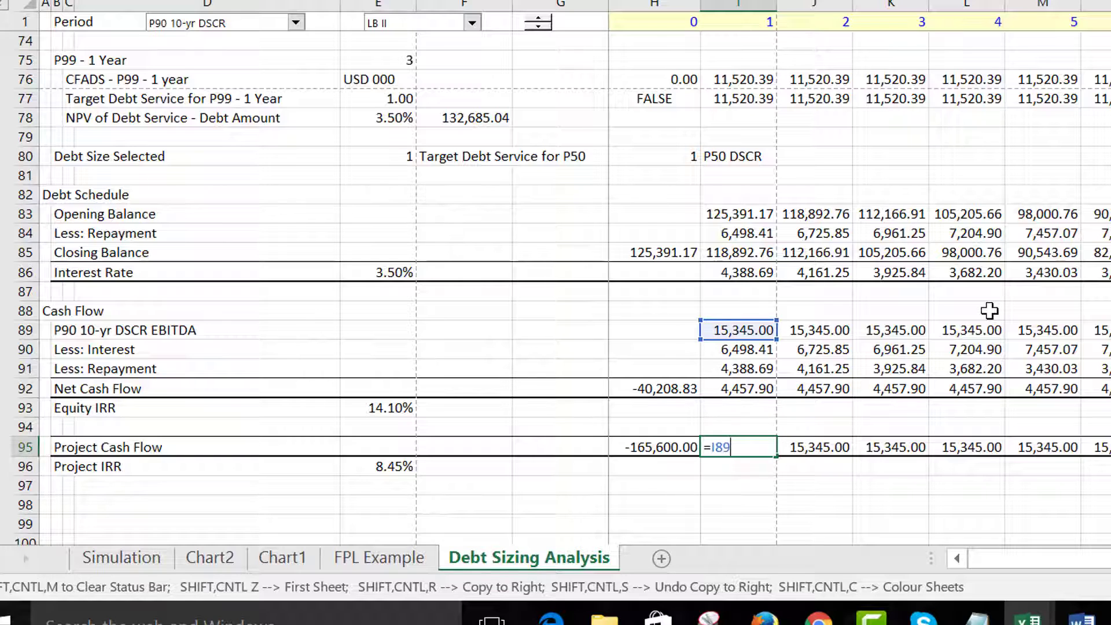
pyautogui.press('Return')
# Inspect the period 1 Net Cash Flow formula and select the period 0 Net Cash Flow in H92
pyautogui.press('Up')
pyautogui.press('Up')
pyautogui.press('Up')
pyautogui.press('Up')
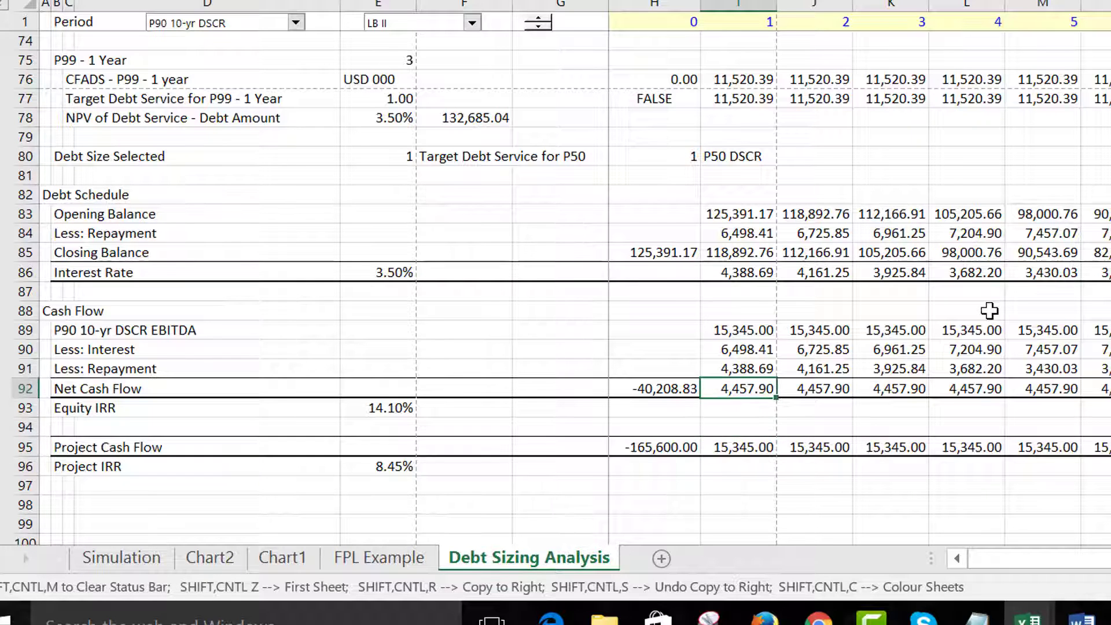
pyautogui.press('F2')
pyautogui.press('Return')
pyautogui.press('Left')
pyautogui.press('Up')
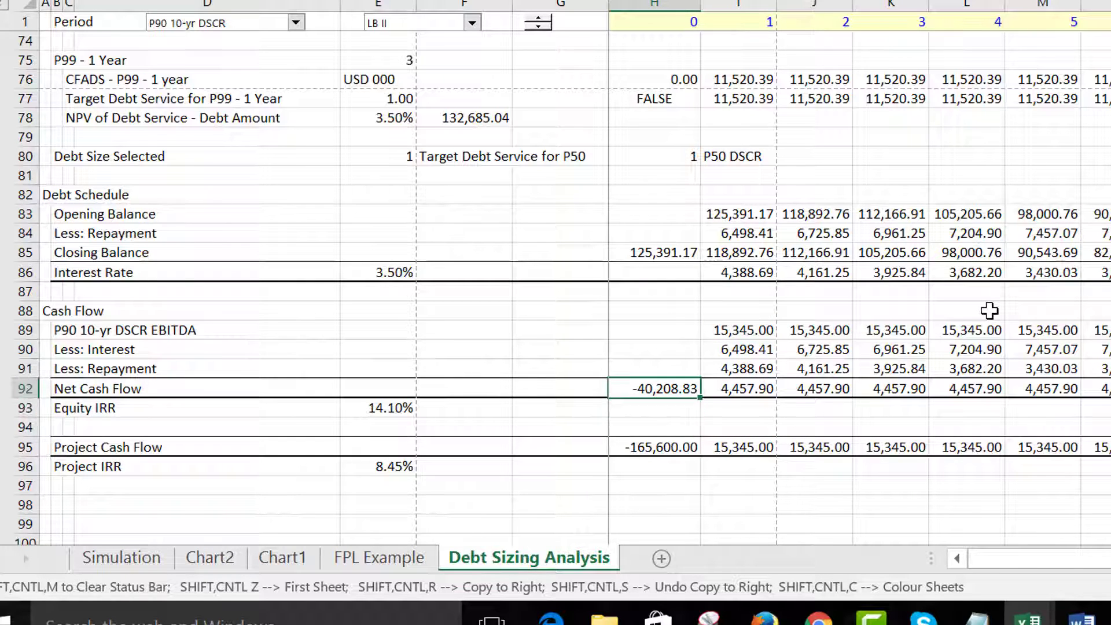
# Inspect the period 0 Net Cash Flow formula in H92, then select the period 0 Project Cash Flow cell
pyautogui.press('F2')
pyautogui.press('Escape')
pyautogui.press('Down')
pyautogui.press('Down')
pyautogui.press('Down')
# Review the Operating Analysis rows for production, capacity factor, capital expenditures, price, revenues and O&M expenses
pyautogui.press('pageup')
pyautogui.press('pageup')
pyautogui.press('pageup')
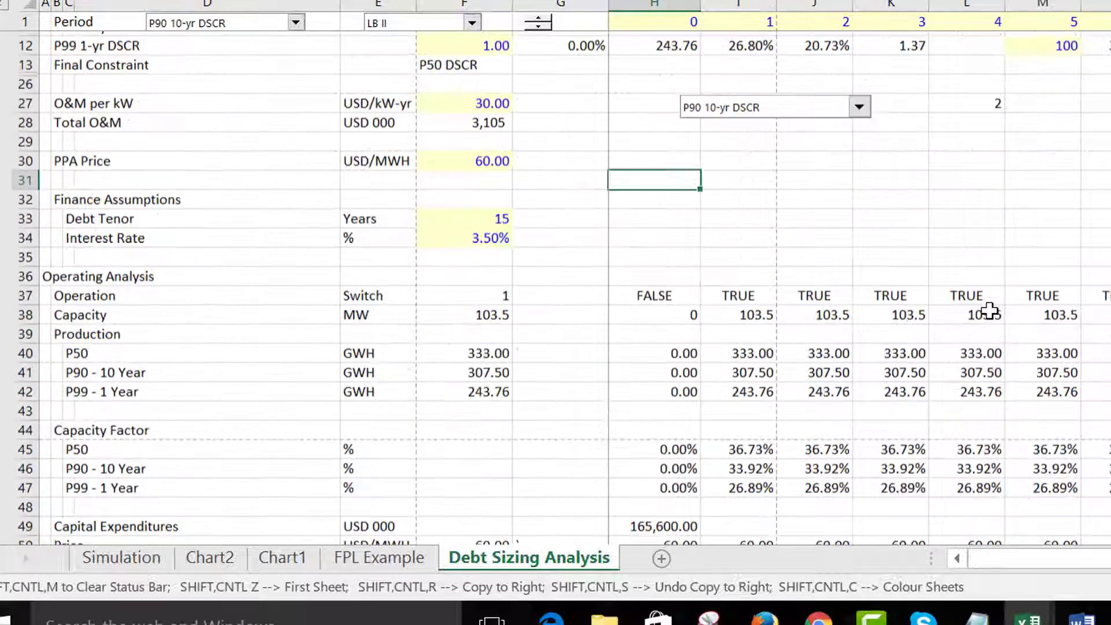
pyautogui.press('Down')
pyautogui.press('Down')
pyautogui.press('Down')
pyautogui.press('Down')
pyautogui.press('Down')
pyautogui.press('Down')
pyautogui.press('Down')
pyautogui.press('Down')
pyautogui.press('Down')
pyautogui.press('Down')
pyautogui.press('Down')
pyautogui.press('Down')
pyautogui.press('Down')
pyautogui.press('Down')
pyautogui.press('Down')
pyautogui.press('Down')
pyautogui.press('Down')
pyautogui.press('Down')
pyautogui.press('Down')
pyautogui.press('Down')
pyautogui.press('Down')
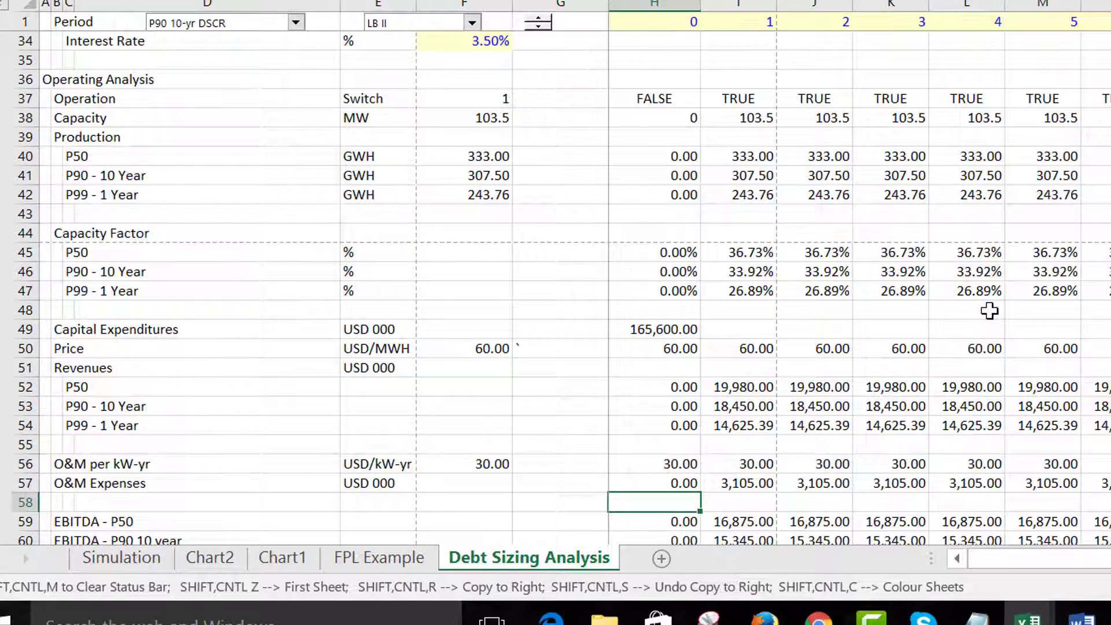
pyautogui.press('Up')
pyautogui.press('Up')
pyautogui.press('Up')
pyautogui.press('Up')
pyautogui.press('Up')
pyautogui.press('Up')
pyautogui.press('Up')
pyautogui.press('Up')
pyautogui.press('Up')
pyautogui.press('Left')
pyautogui.press('Left')
pyautogui.press('Down')
pyautogui.press('Left')
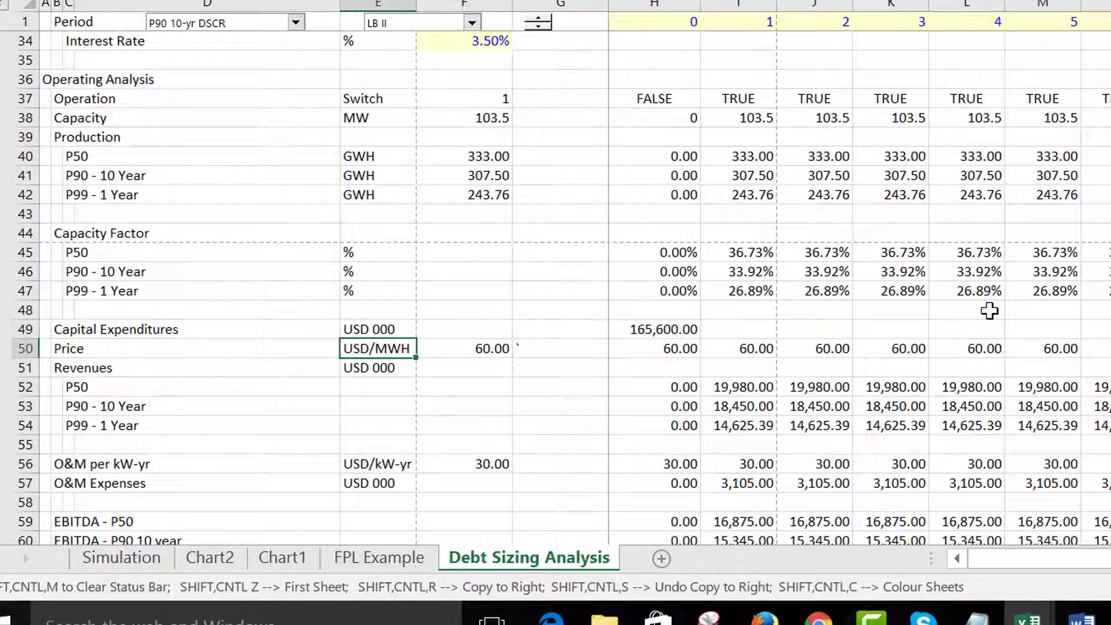
# Switch the case selected in the Period row to P50 DSCR
pyautogui.press('Right')
pyautogui.press('Up')
pyautogui.press('Up')
pyautogui.press('Up')
pyautogui.press('Up')
pyautogui.press('Up')
pyautogui.press('Up')
pyautogui.press('Up')
pyautogui.press('Up')
pyautogui.press('Up')
pyautogui.press('Up')
pyautogui.press('Up')
pyautogui.press('Up')
pyautogui.press('Up')
pyautogui.press('Up')
pyautogui.press('Up')
pyautogui.press('Up')
pyautogui.press('Up')
pyautogui.press('Up')
pyautogui.press('Up')
pyautogui.press('Up')
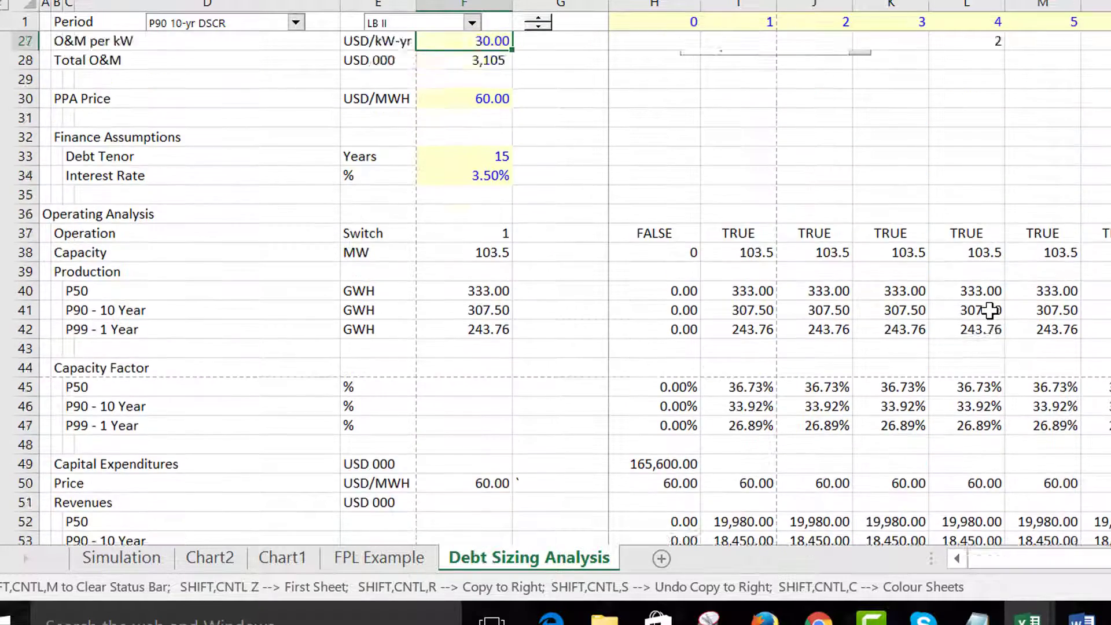
pyautogui.press('Up')
pyautogui.press('Up')
pyautogui.press('Up')
pyautogui.press('Up')
pyautogui.press('Up')
pyautogui.press('Up')
pyautogui.press('Up')
pyautogui.press('Up')
pyautogui.press('Up')
pyautogui.press('Up')
pyautogui.press('Up')
pyautogui.press('Up')
pyautogui.press('Up')
pyautogui.press('Up')
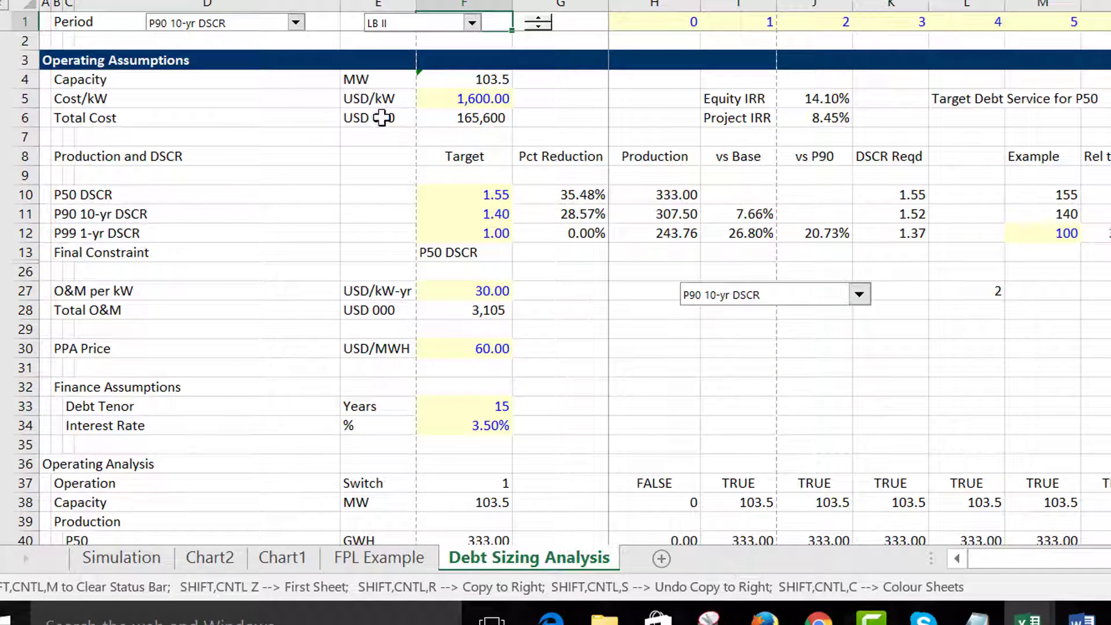
pyautogui.click(296, 24)
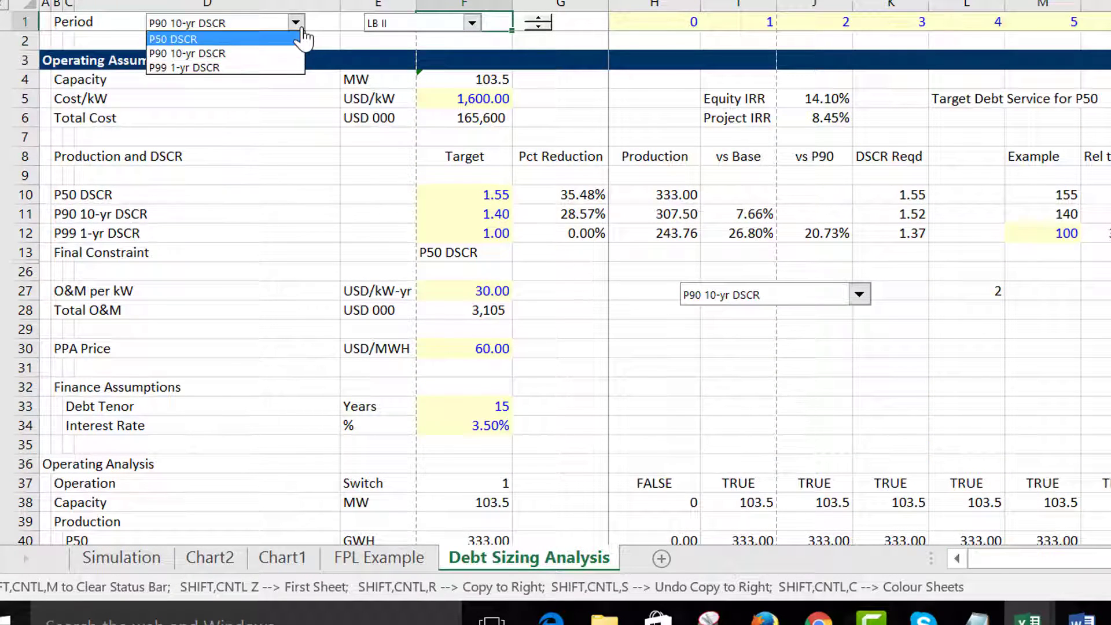
pyautogui.click(289, 39)
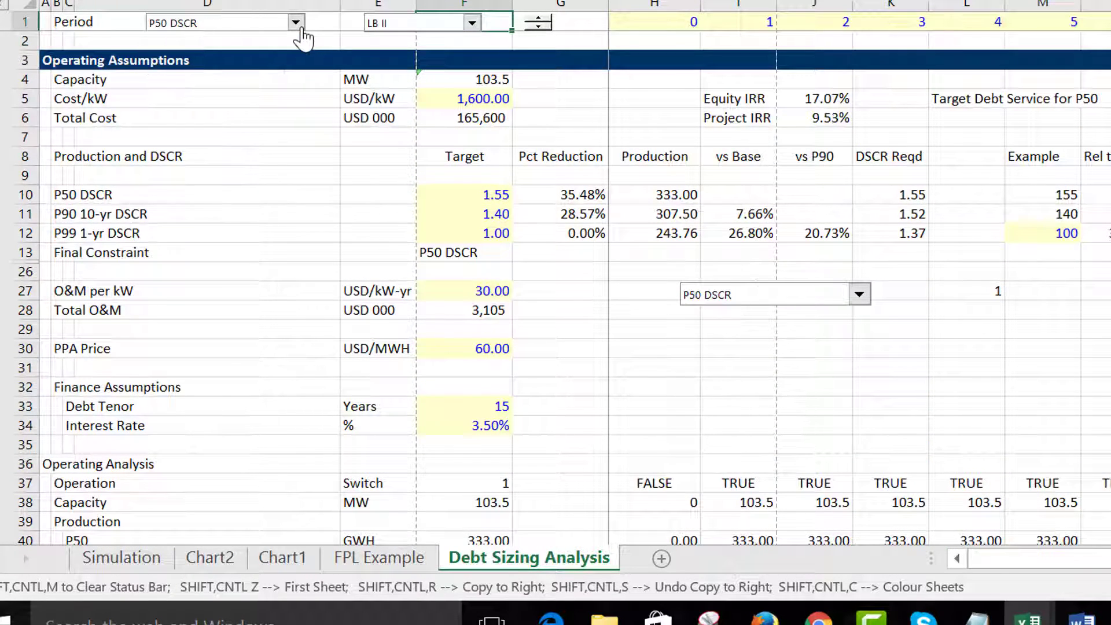
# Review the target DSCR and production values for the P50 and P90 10-yr cases in rows 10 and 11
pyautogui.click(431, 215)
pyautogui.press('Up')
pyautogui.press('Right')
pyautogui.press('Right')
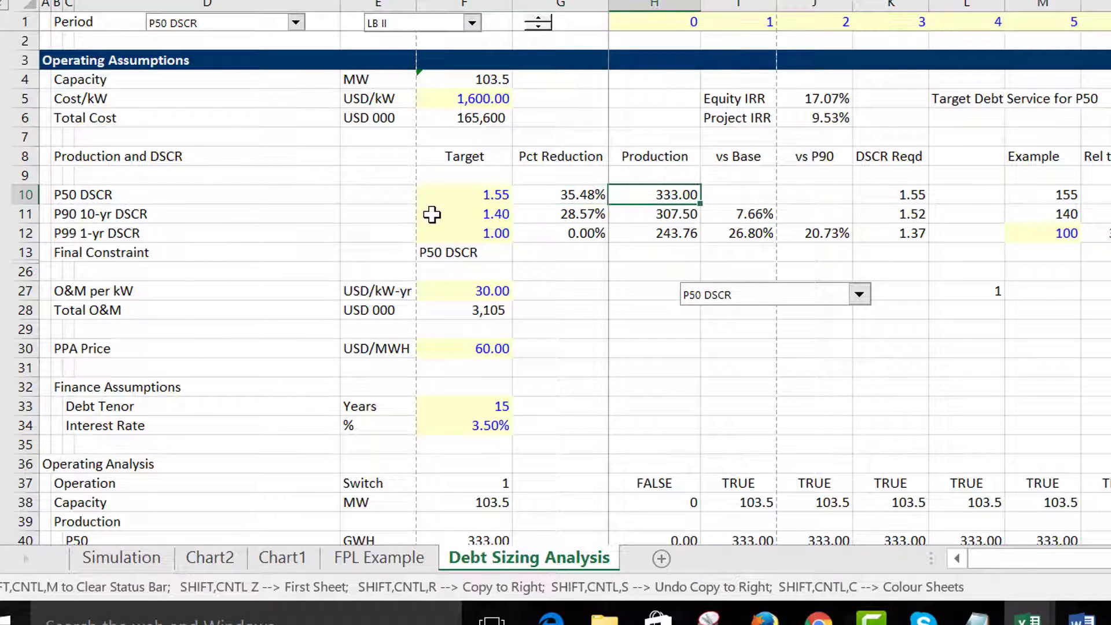
pyautogui.press('Right')
pyautogui.press('Down')
pyautogui.press('Left')
pyautogui.press('Left')
pyautogui.press('Left')
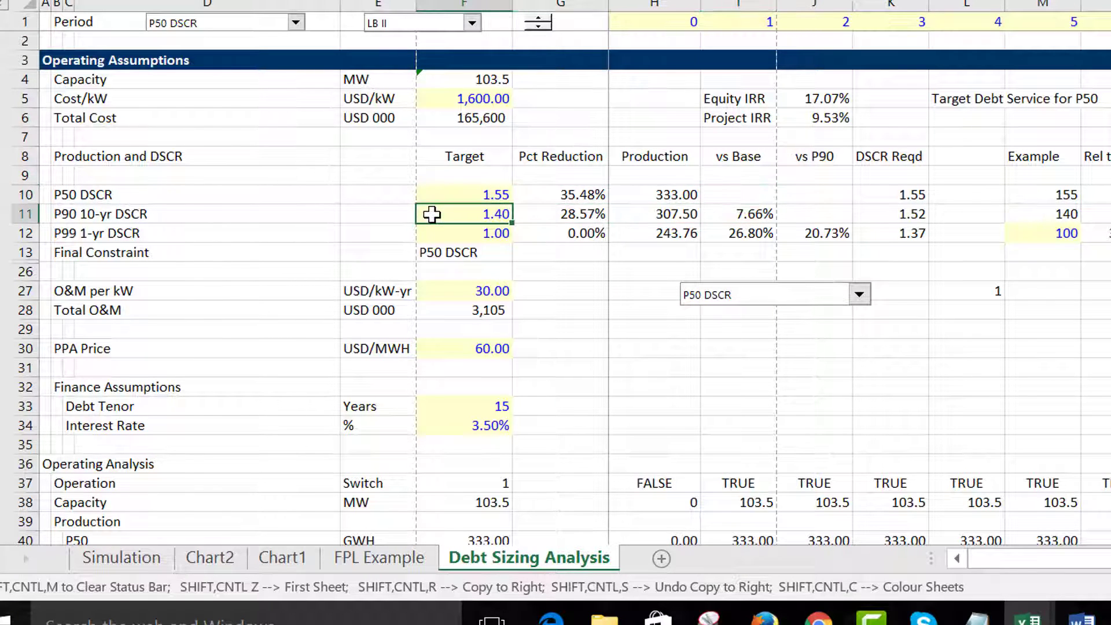
pyautogui.press('Up')
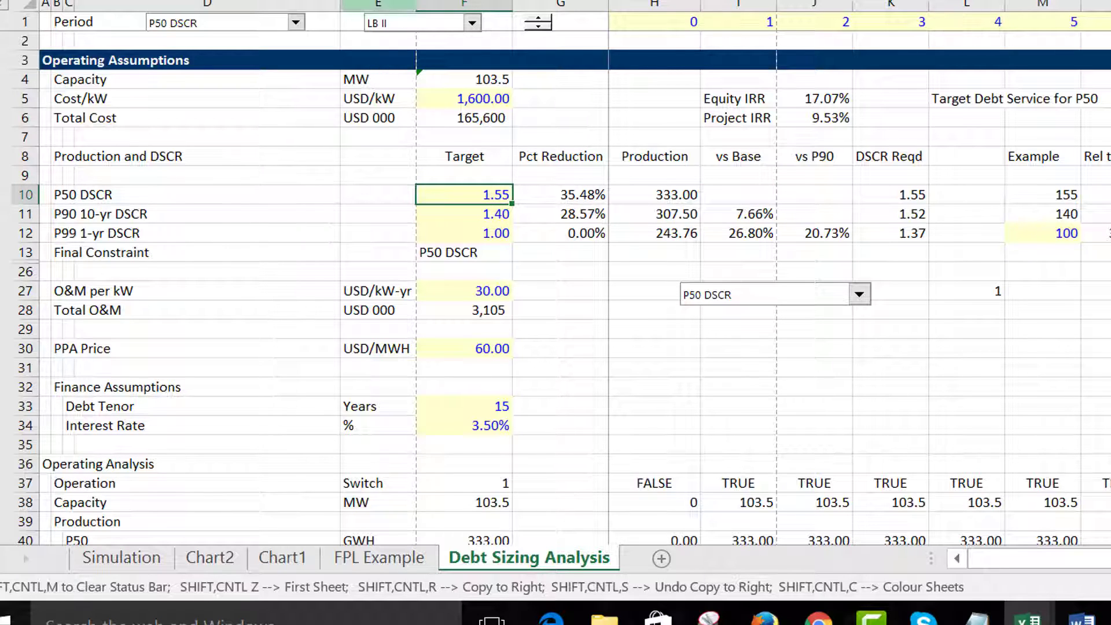
# Change the selected wind project to CGordo
pyautogui.click(401, 26)
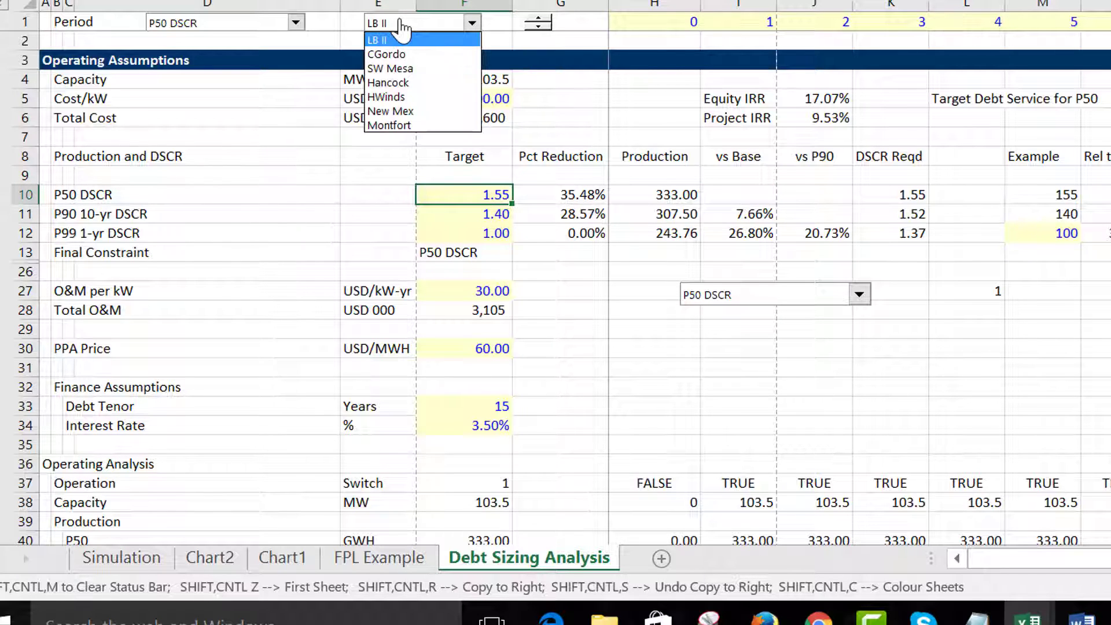
pyautogui.press('Down')
pyautogui.press('Return')
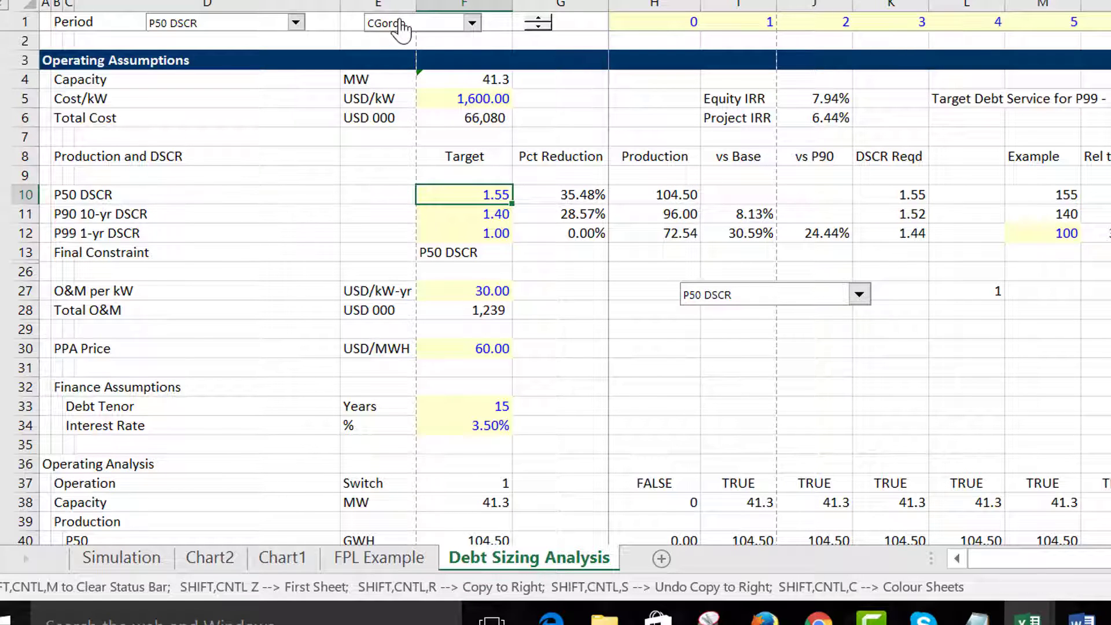
# Compare the P90 10-yr and P99 1-yr production values in H11 and H12 for the CGordo project
pyautogui.press('Down')
pyautogui.press('Down')
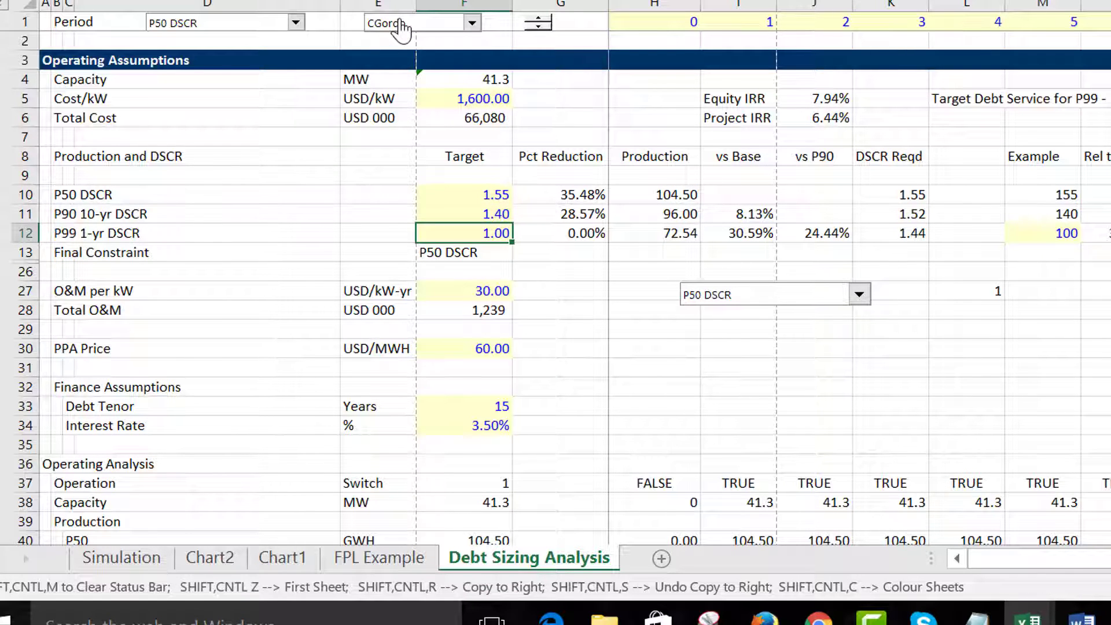
pyautogui.press('Right')
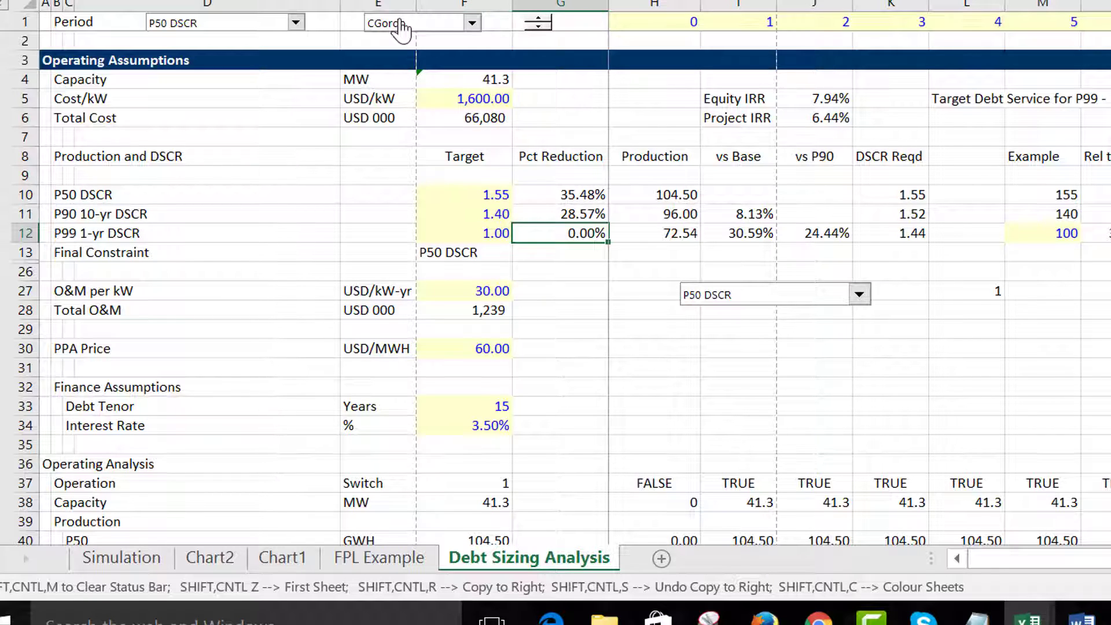
pyautogui.press('Right')
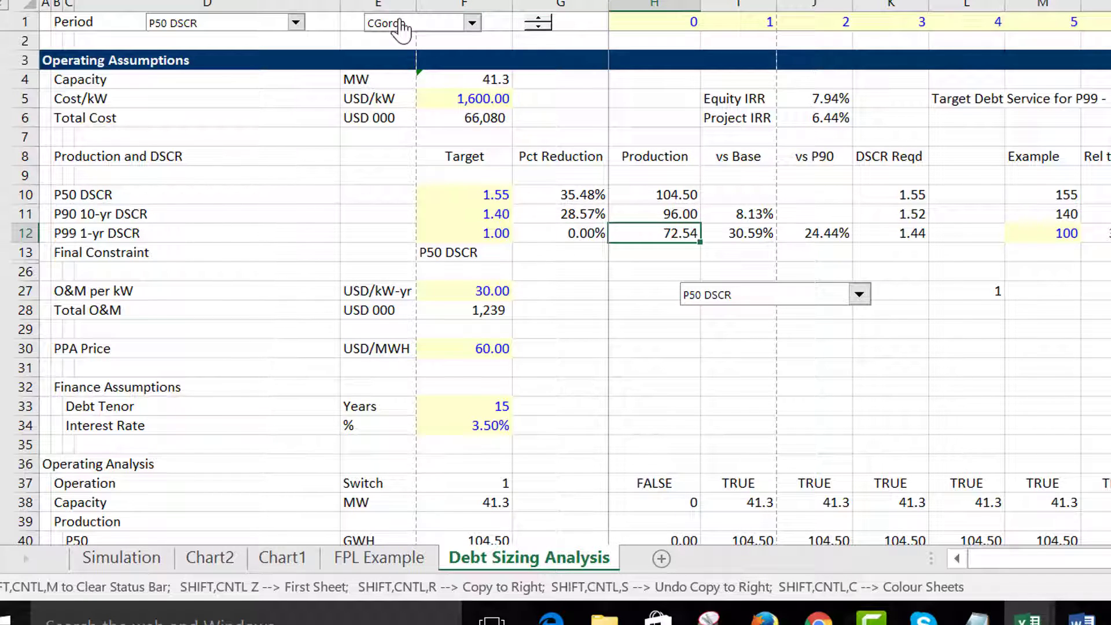
pyautogui.press('Up')
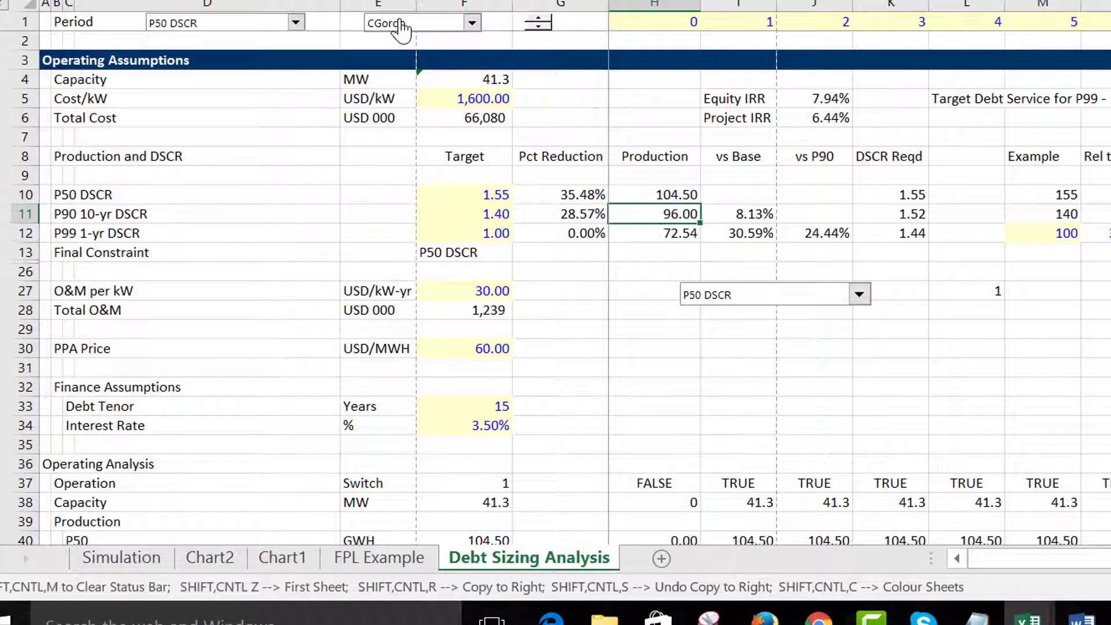
pyautogui.press('Down')
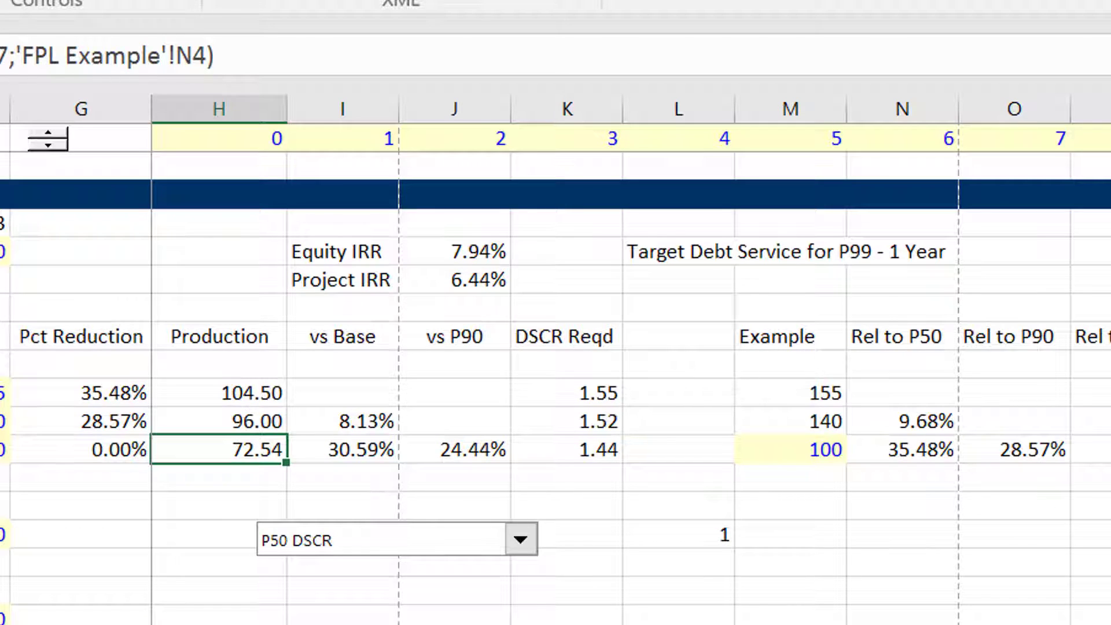
# Try multiplying the P99 1-yr production formula in H12 by 1.2, and undo the change
pyautogui.press('Up')
pyautogui.press('Down')
pyautogui.press('F2')
pyautogui.write('*')
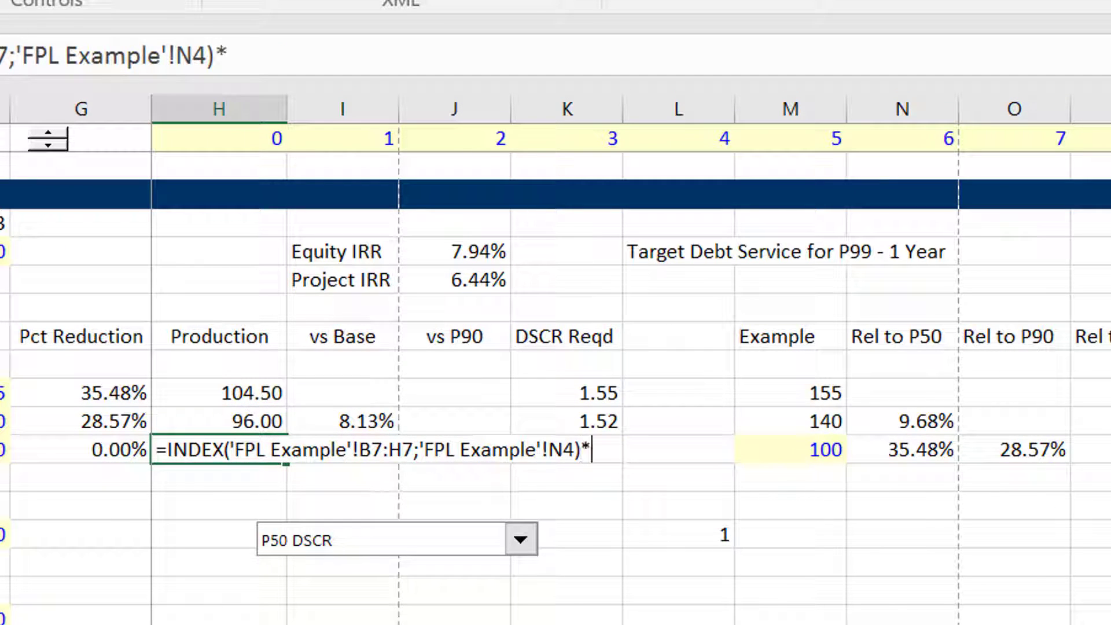
pyautogui.write('.13')
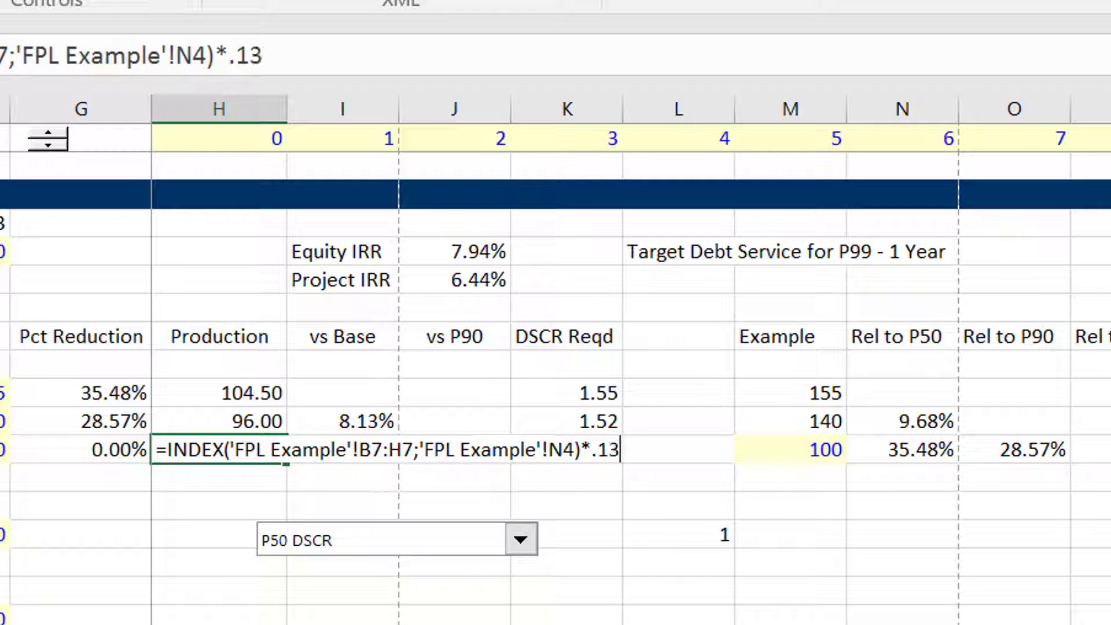
pyautogui.press('BackSpace')
pyautogui.press('BackSpace')
pyautogui.press('BackSpace')
pyautogui.write('1.')
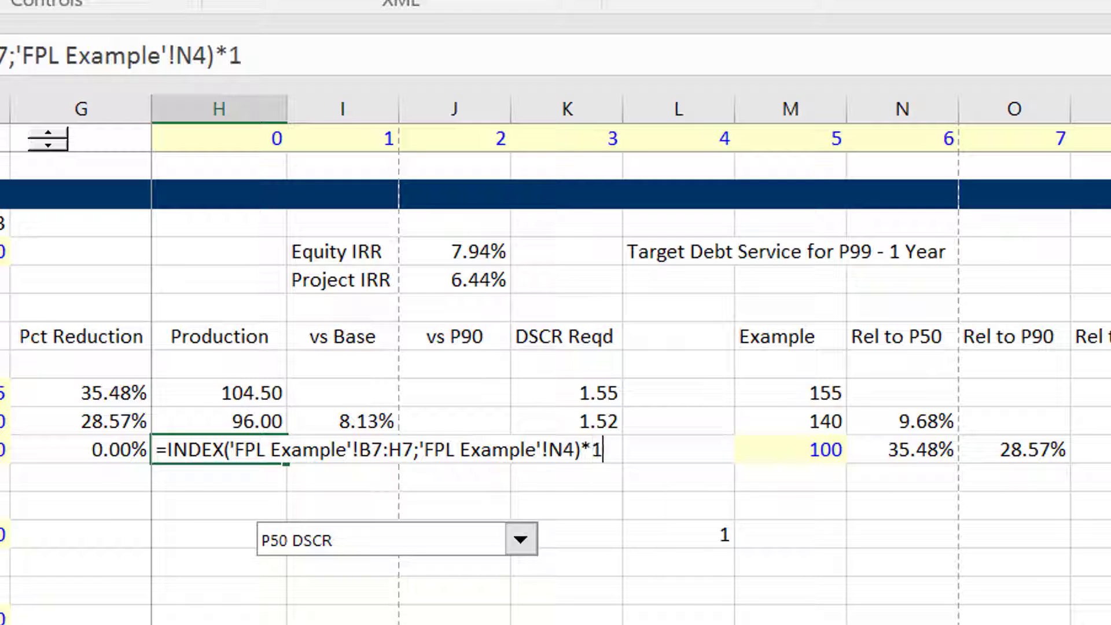
pyautogui.write('2')
pyautogui.press('Return')
pyautogui.press('Up')
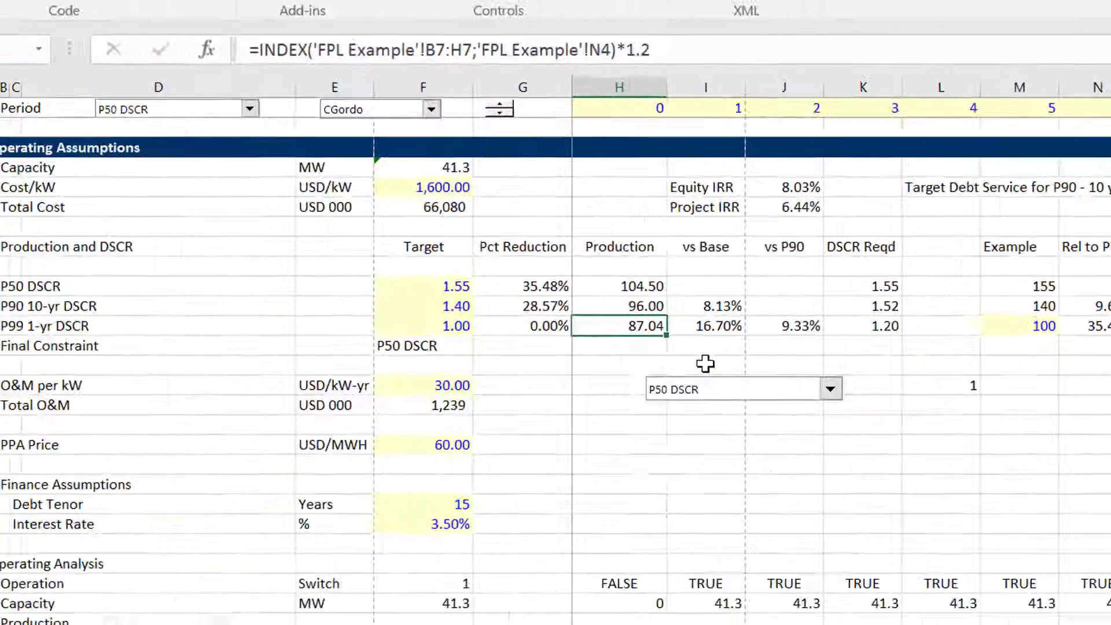
pyautogui.hotkey('ctrl', 'z')
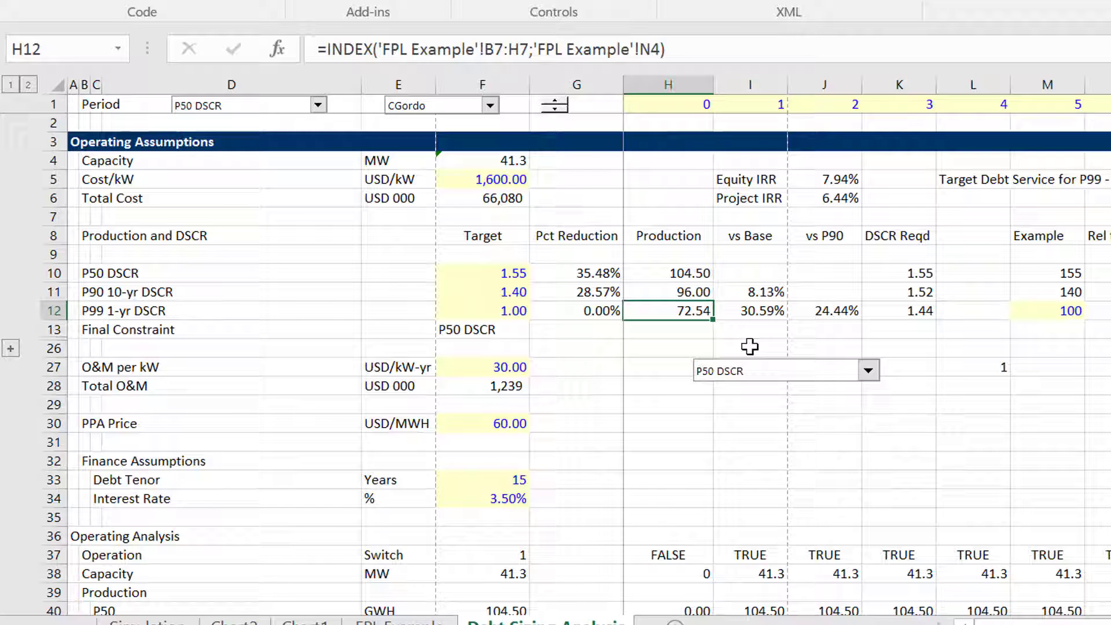
# Compare the production formulas in H11 and H12, and inspect the P90 percentage reduction formula in G11
pyautogui.press('Up')
pyautogui.press('Down')
pyautogui.press('Up')
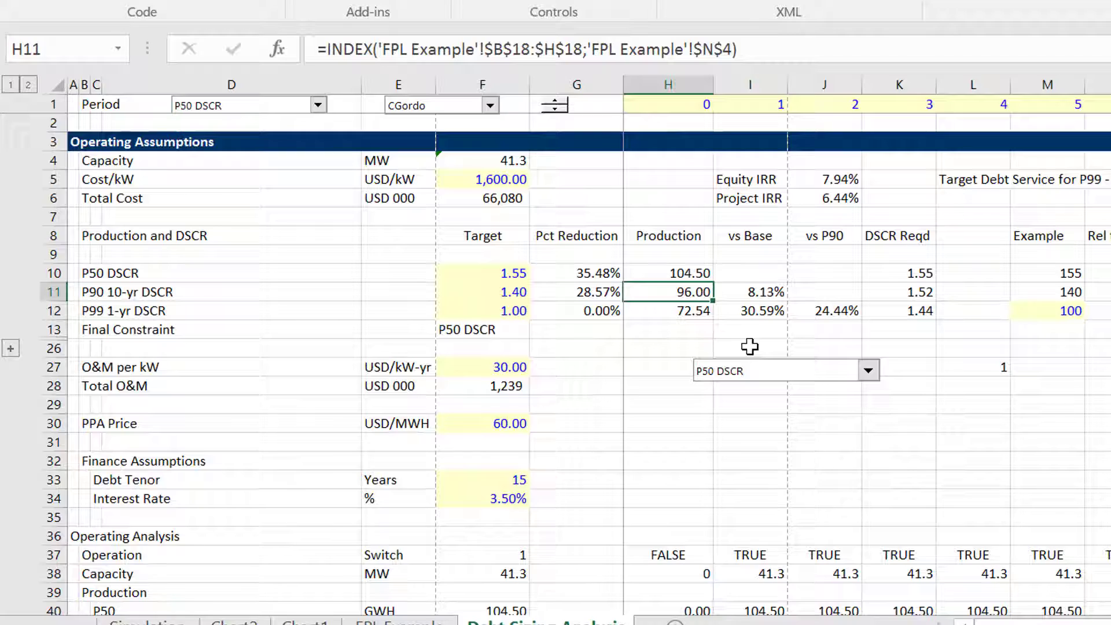
pyautogui.press('Down')
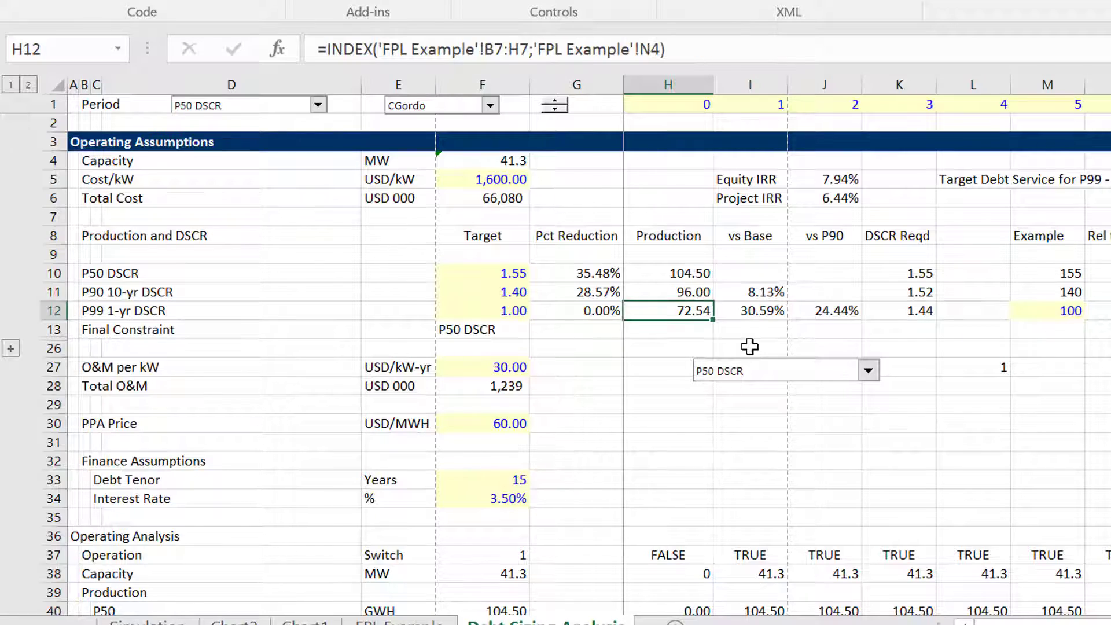
pyautogui.press('Up')
pyautogui.press('Left')
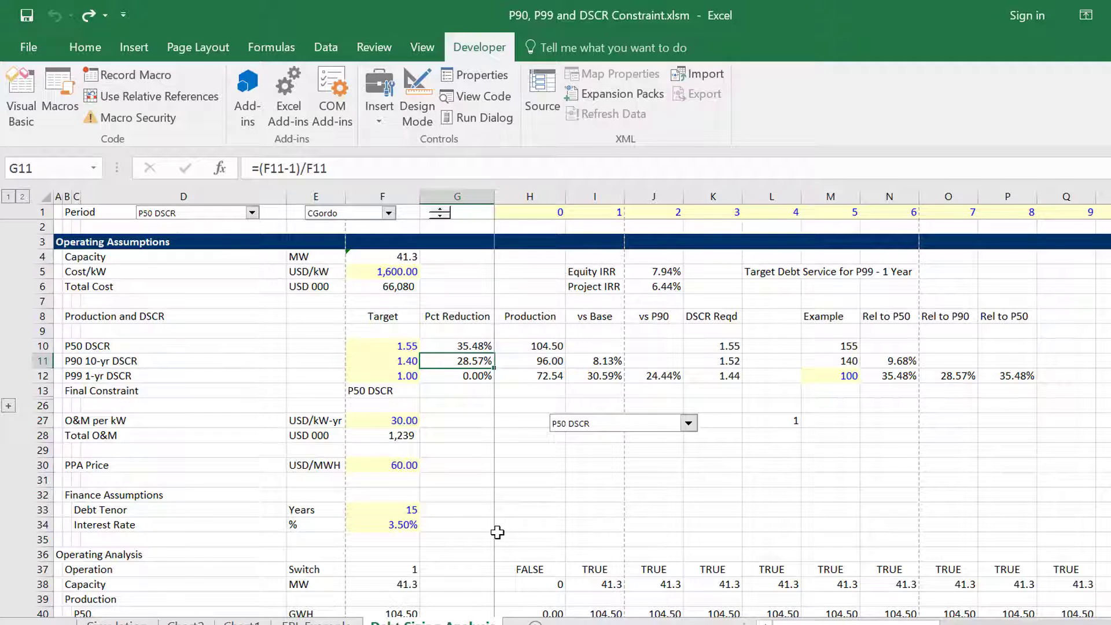
# Run the Colour Sheets macro to format the section headings and input cells of the workbook
pyautogui.hotkey('ctrl', 'alt', 'c')
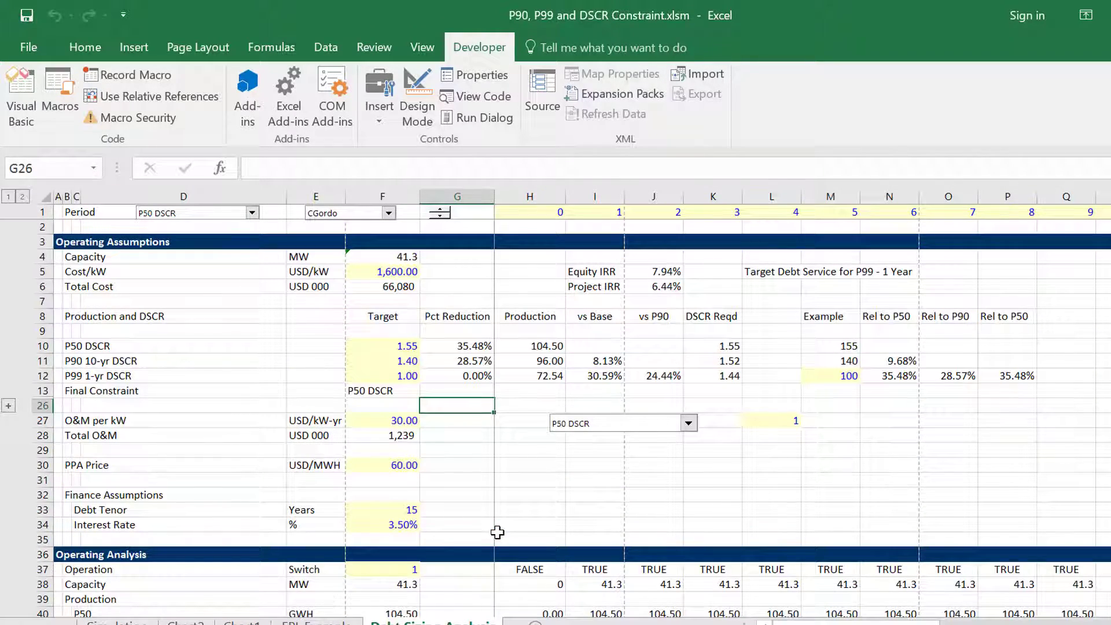
# Save the workbook under the new name "P90, P99 and DSCR Debt Sizing.xlsm" in the Wind Resource Studies folder
pyautogui.press('F12')
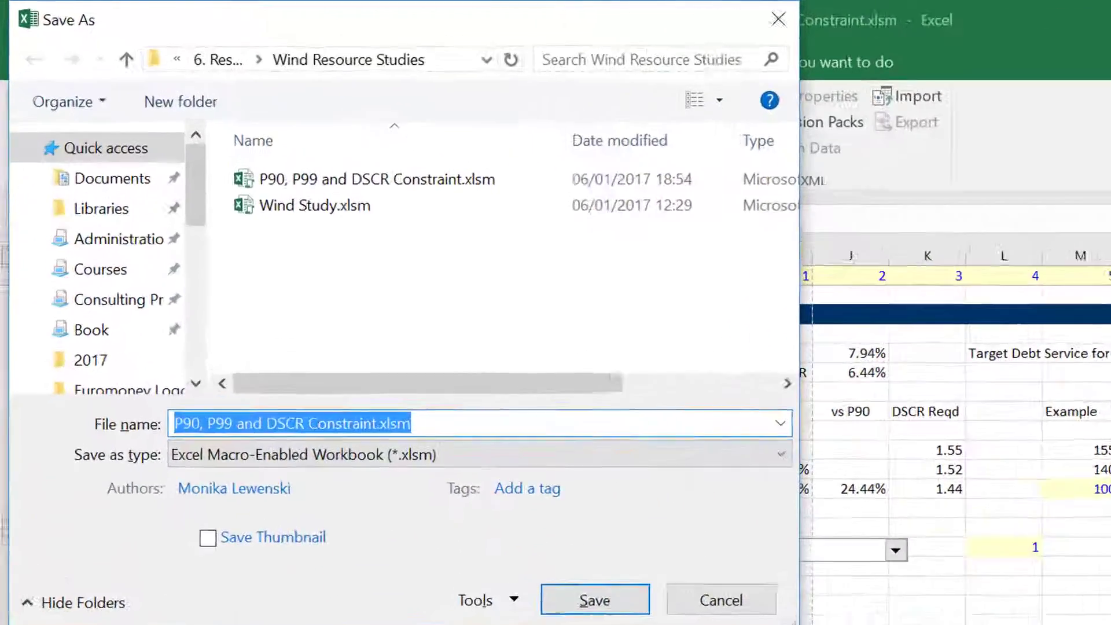
pyautogui.press('Right')
pyautogui.press('Left')
pyautogui.press('Left')
pyautogui.press('Left')
pyautogui.press('Left')
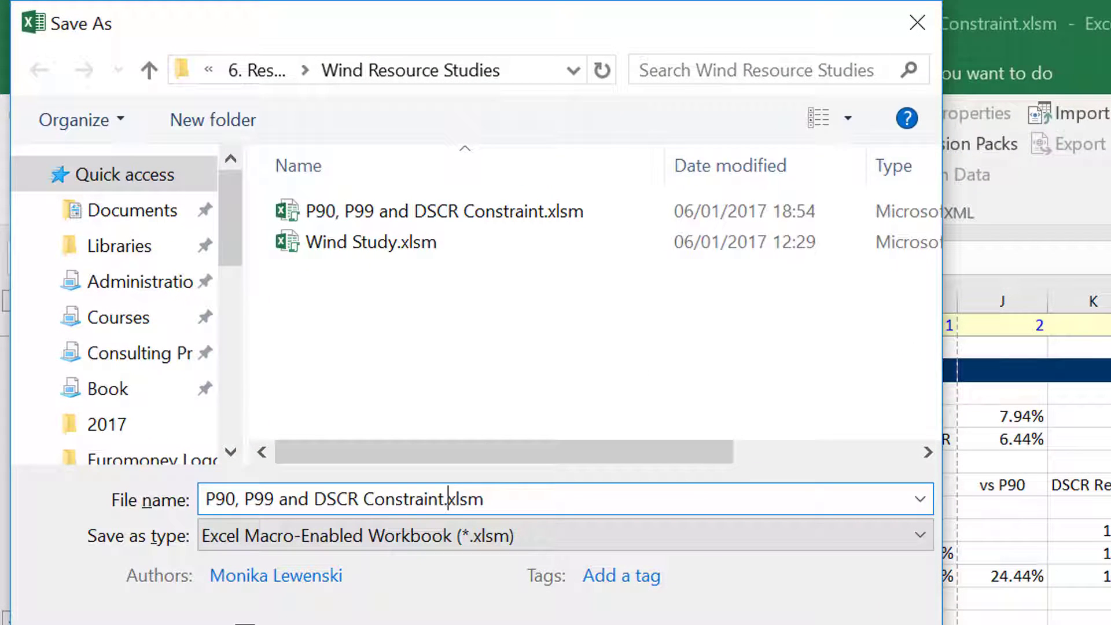
pyautogui.press('BackSpace')
pyautogui.press('BackSpace')
pyautogui.press('BackSpace')
pyautogui.press('BackSpace')
pyautogui.press('BackSpace')
pyautogui.press('BackSpace')
pyautogui.press('BackSpace')
pyautogui.press('BackSpace')
pyautogui.press('BackSpace')
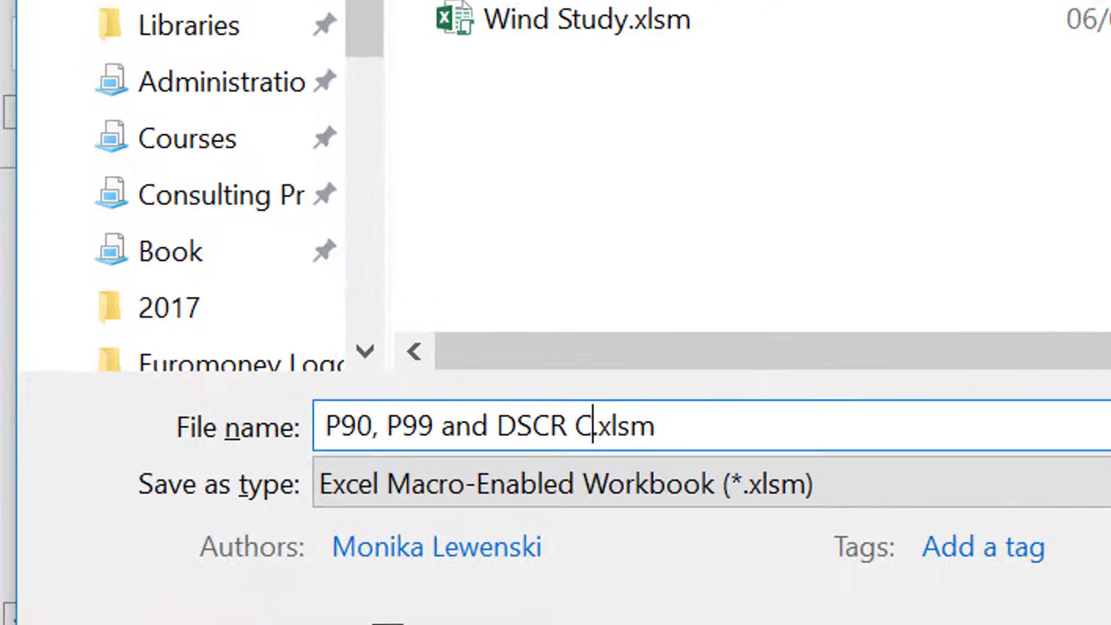
pyautogui.press('BackSpace')
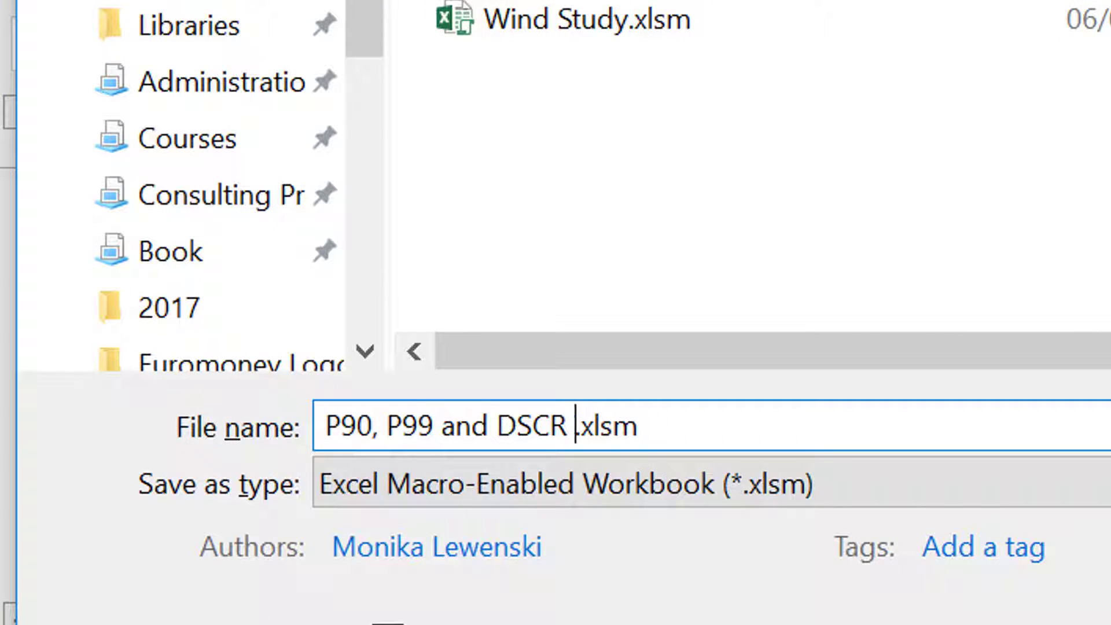
pyautogui.write('Debt ')
pyautogui.write('Sizing')
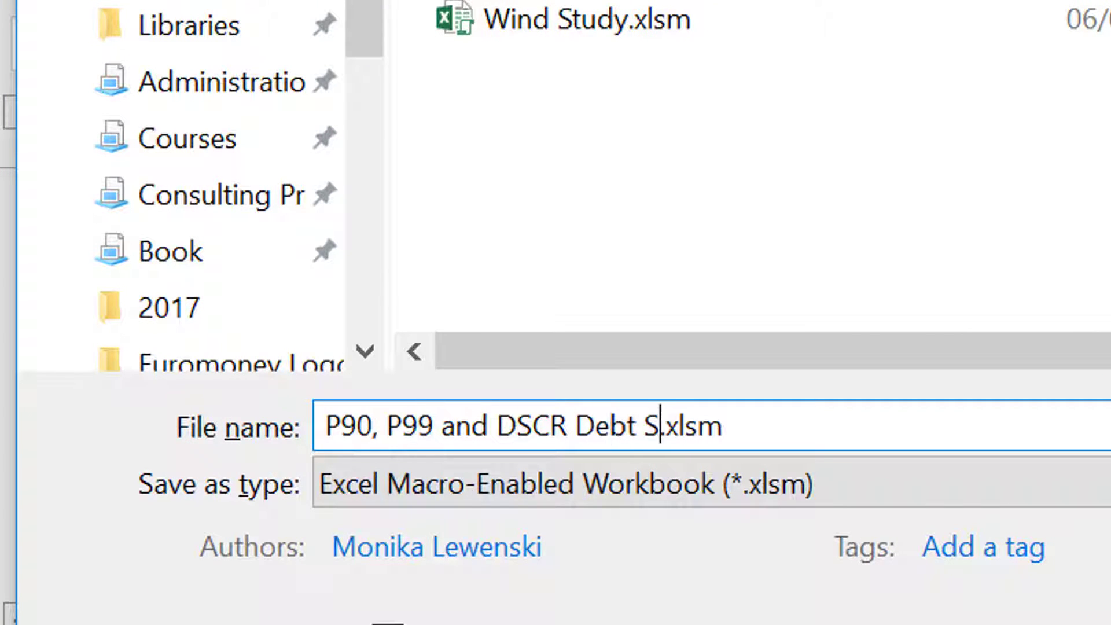
pyautogui.hotkey('ctrl', 'a')
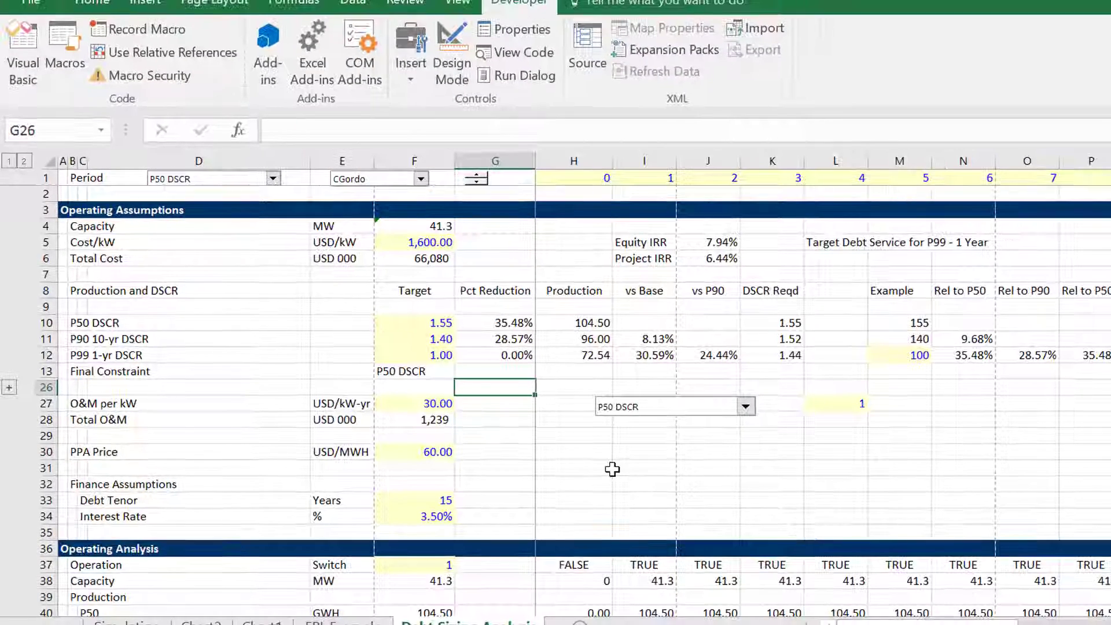
# Switch to Firefox and open the Advanced Project Finance Structuring Analysis page from the edbodmer wiki home page
pyautogui.click(611, 469)
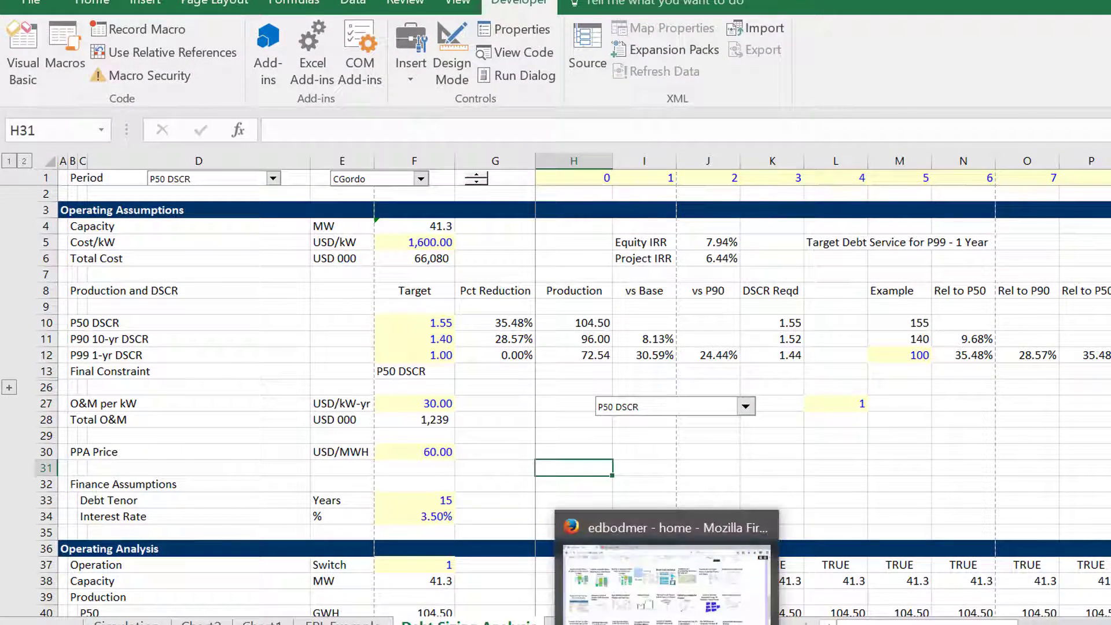
pyautogui.click(670, 624)
pyautogui.scroll(3, 240, 130)
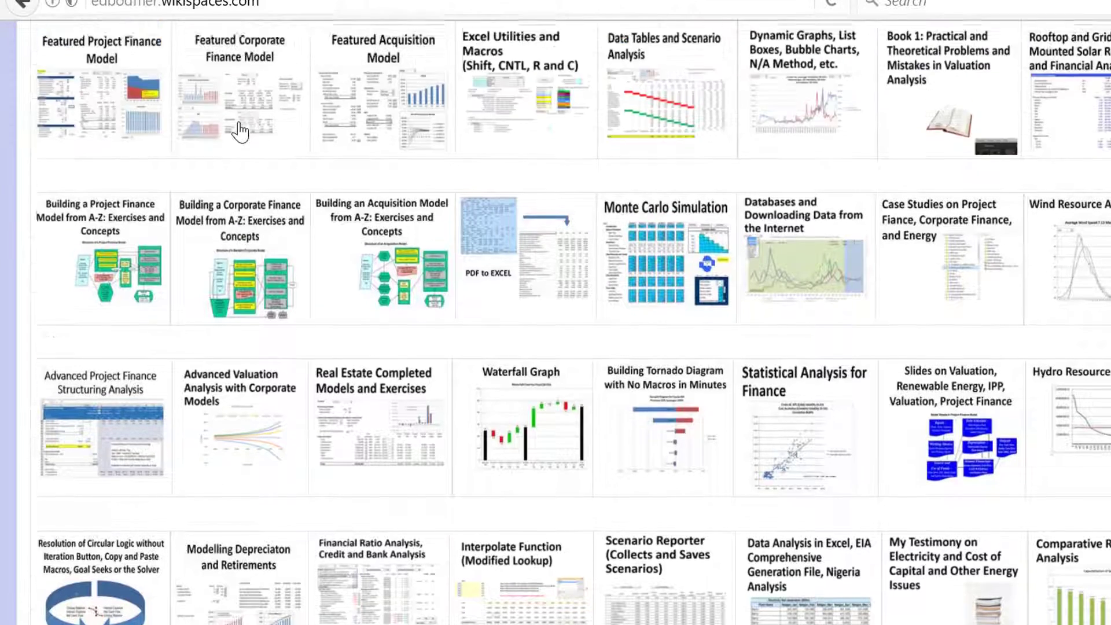
pyautogui.click(79, 489)
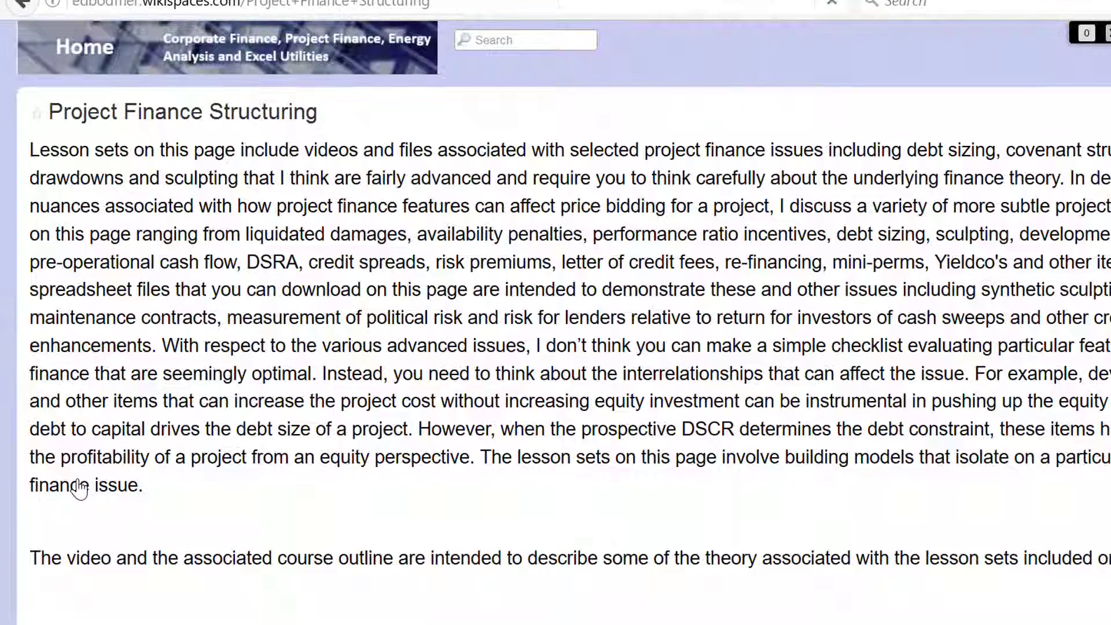
# Look through the Project Finance Structuring page, examining the Lesson Set 1: Debt Sizing text and its associated files
pyautogui.scroll(-20, 80, 489)
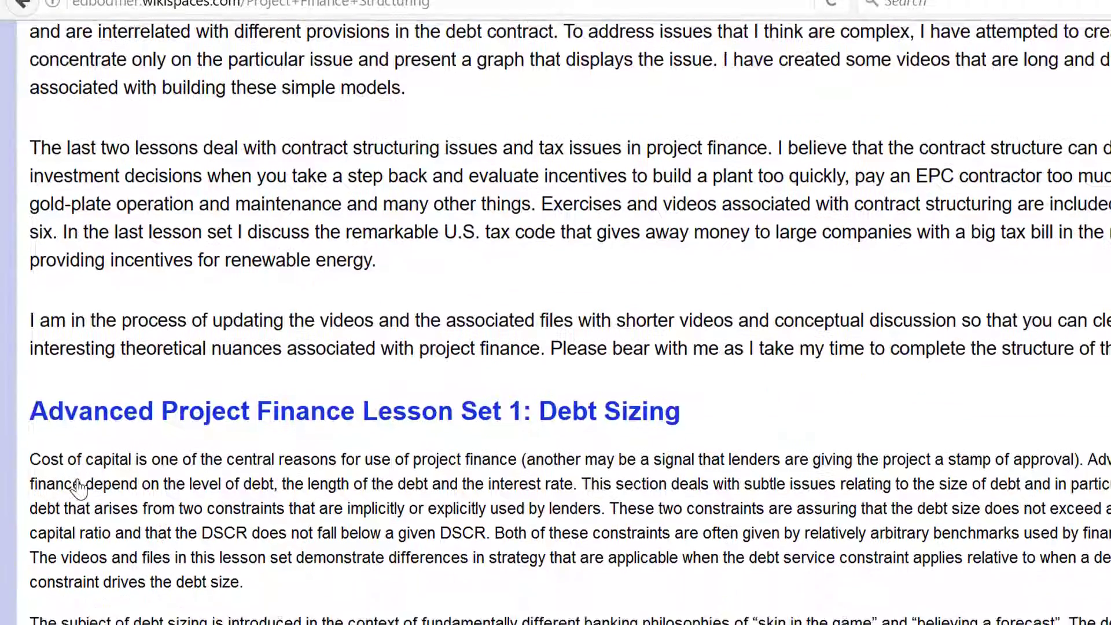
pyautogui.scroll(-12, 79, 489)
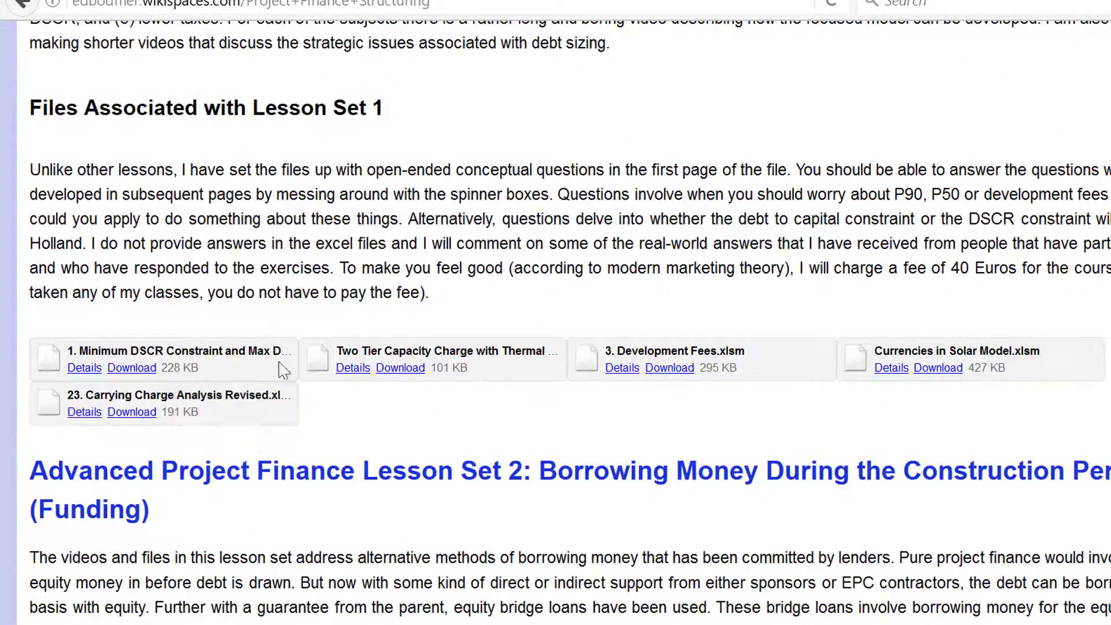
pyautogui.scroll(10, 361, 317)
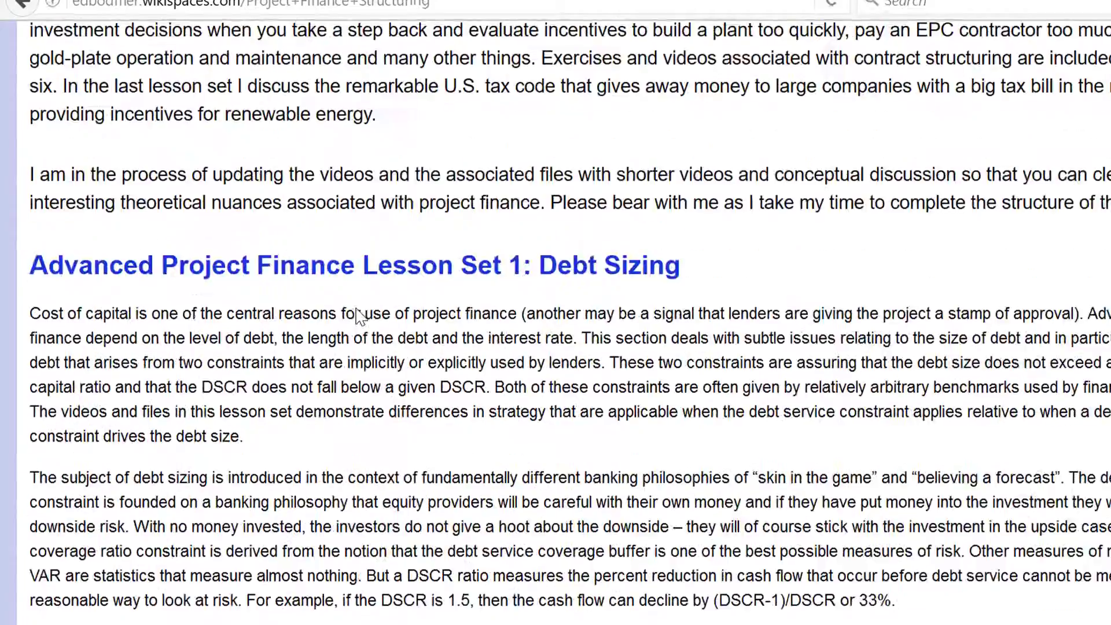
pyautogui.scroll(-3, 360, 317)
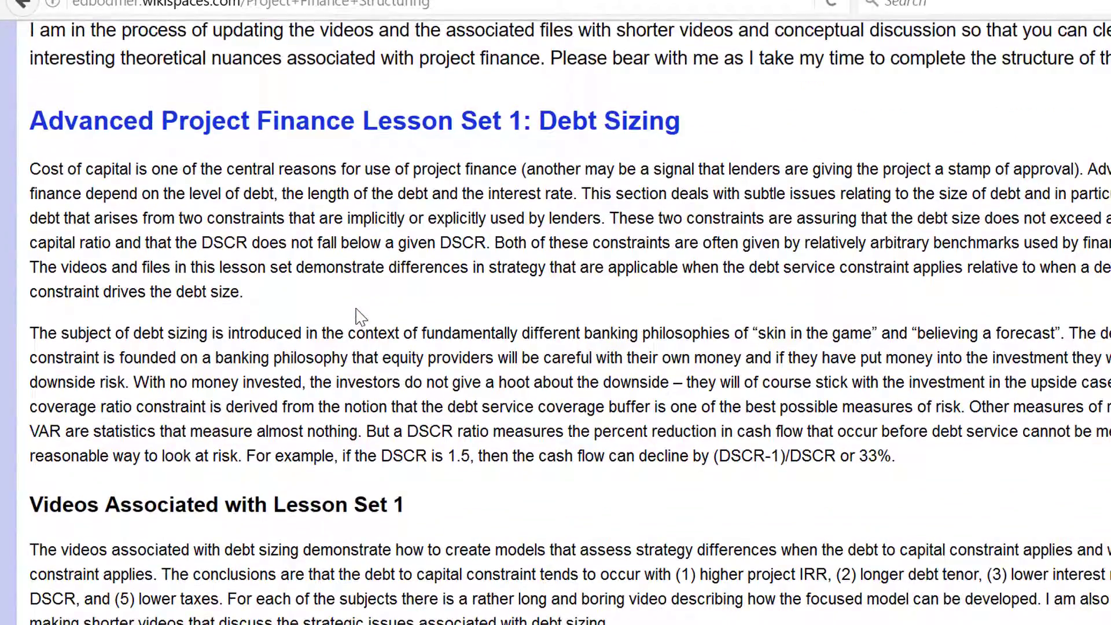
pyautogui.scroll(-2, 360, 317)
pyautogui.scroll(1, 360, 317)
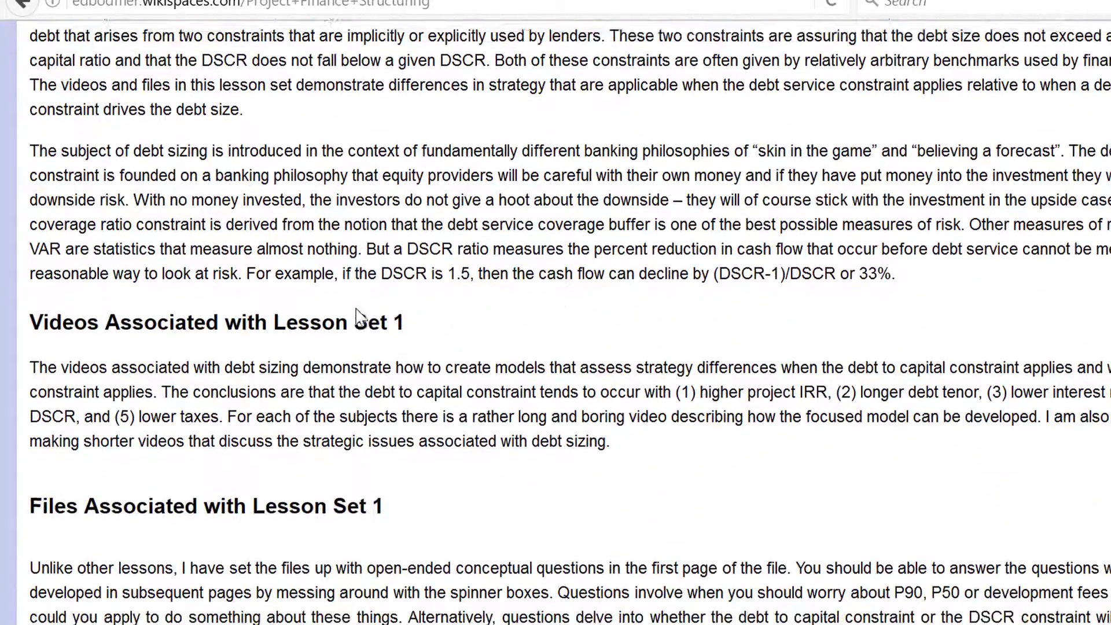
pyautogui.scroll(15, 360, 317)
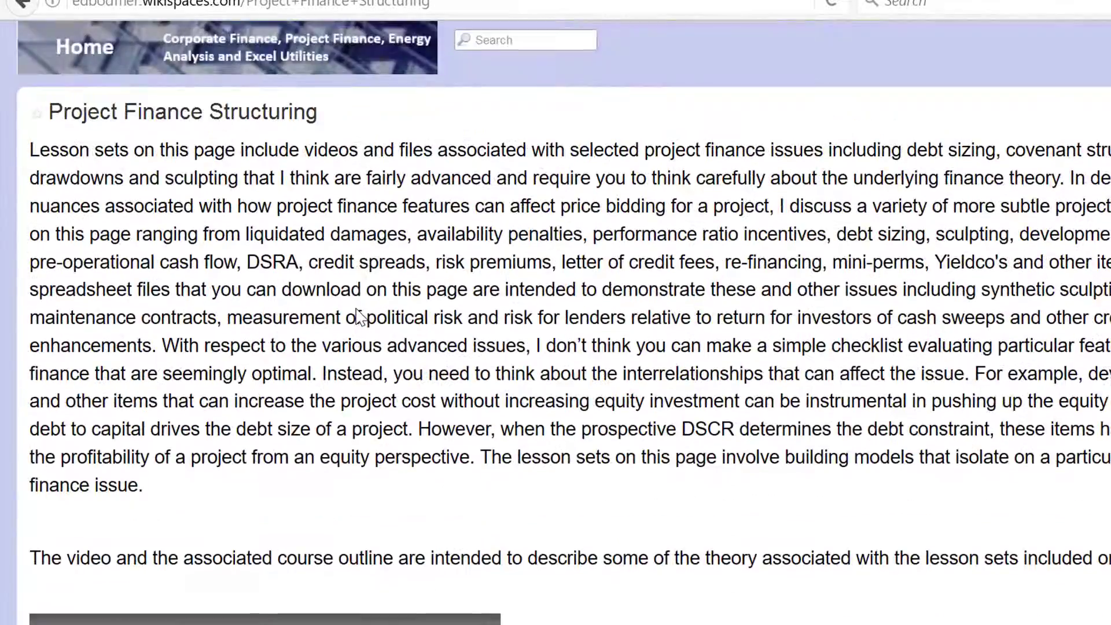
# Return to the wiki home page and open the Wind Resource Assessment page from it
pyautogui.click(75, 65)
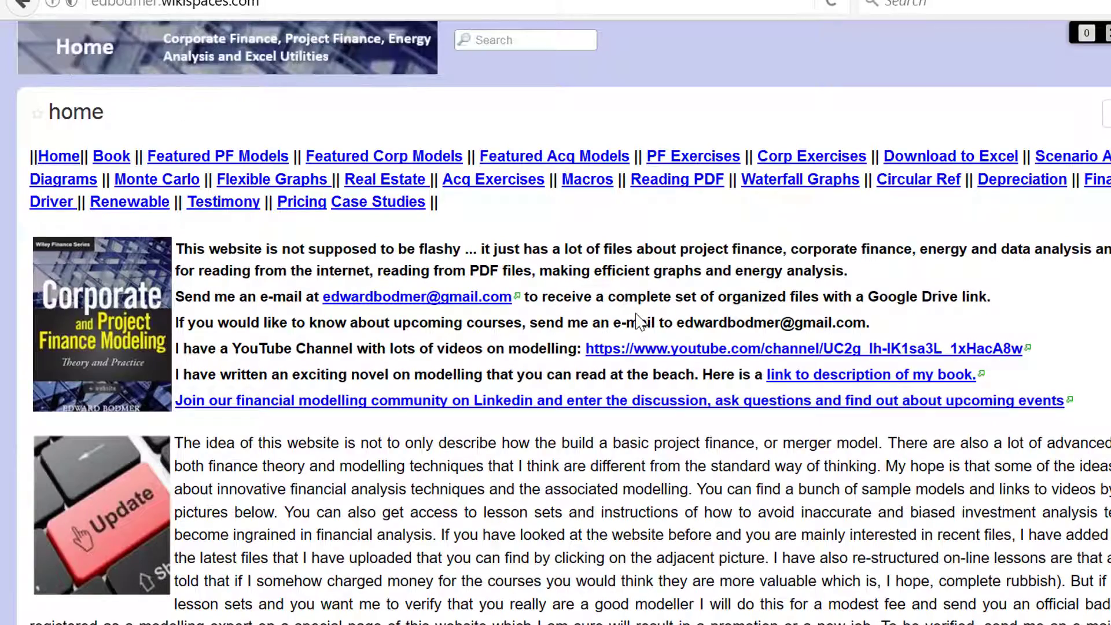
pyautogui.scroll(-3, 640, 322)
pyautogui.scroll(-8, 639, 321)
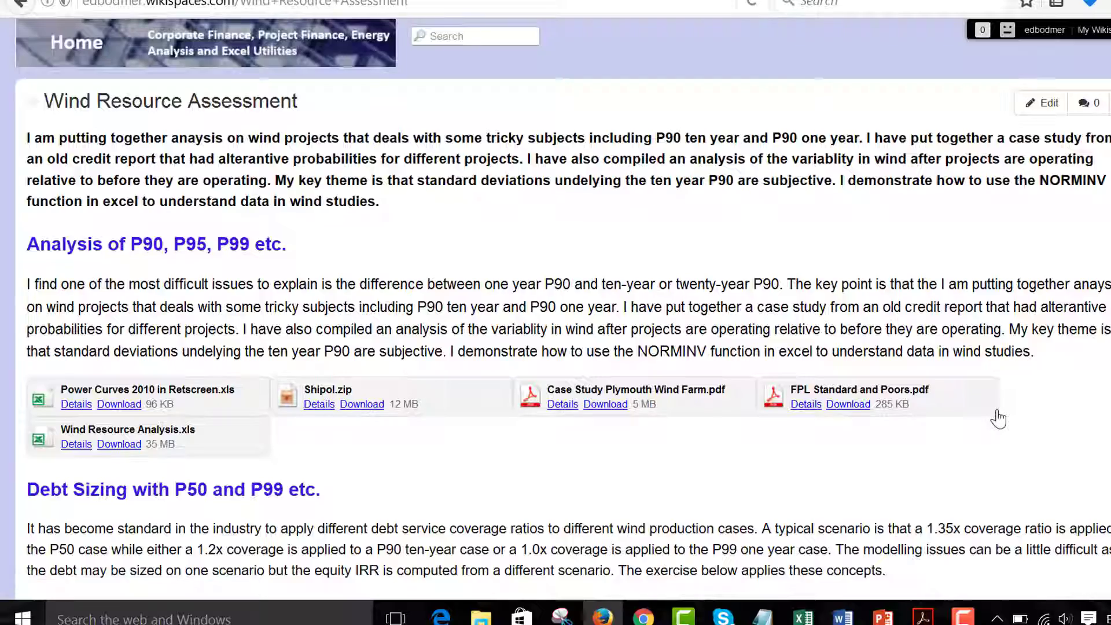
# Review the Wind Resource Assessment page's sections on P90 analysis, debt sizing with P50 and P99, and historic wind data, including their files
pyautogui.scroll(-7, 998, 418)
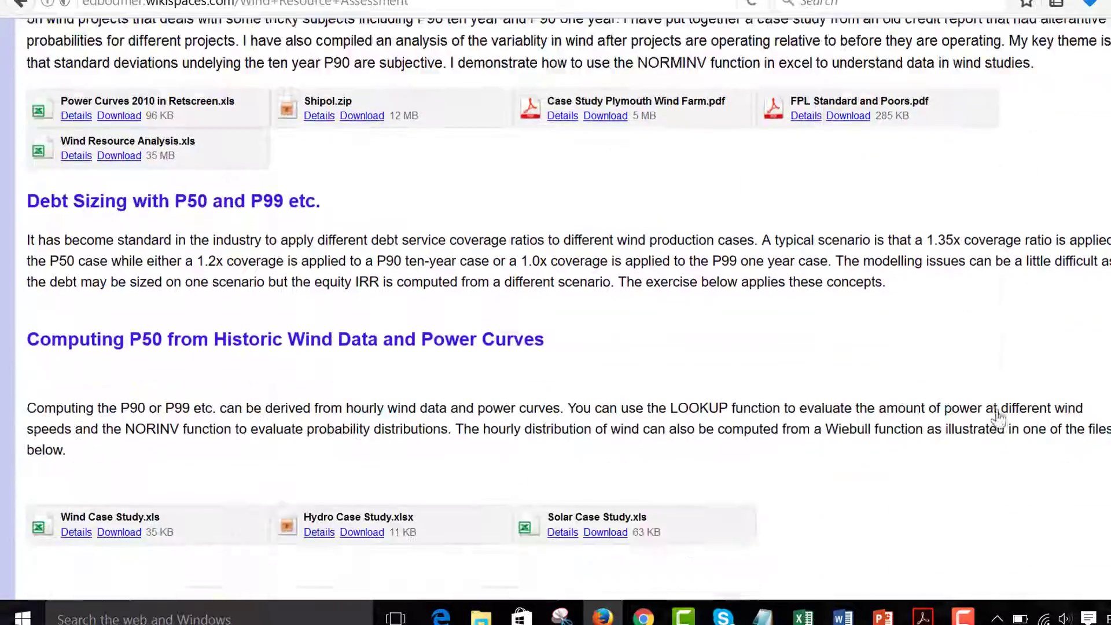
pyautogui.scroll(4, 998, 418)
pyautogui.scroll(5, 999, 418)
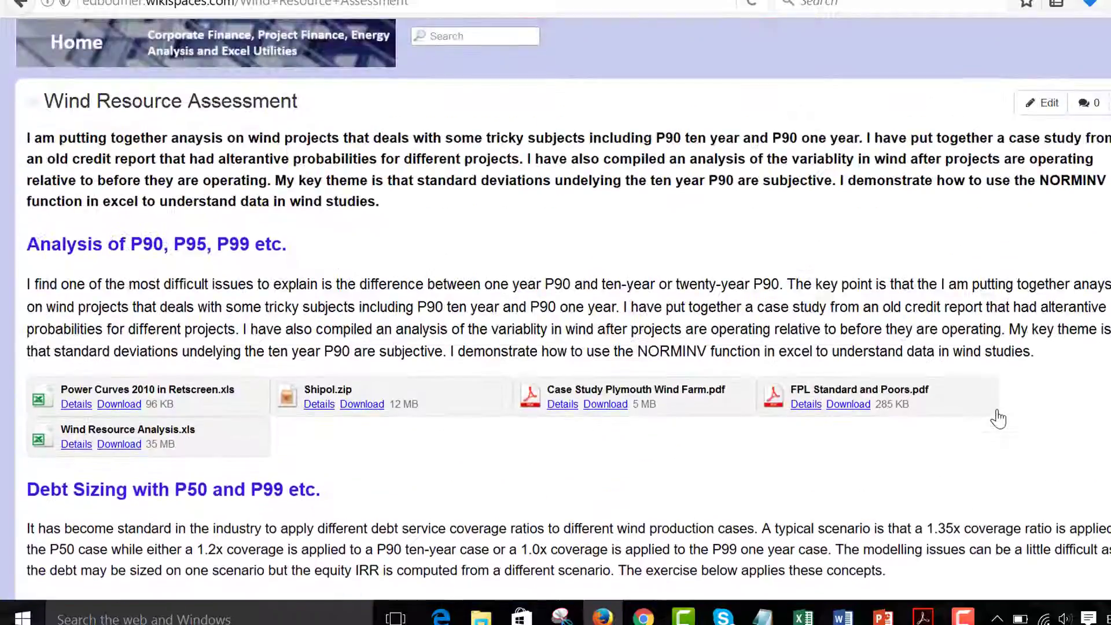